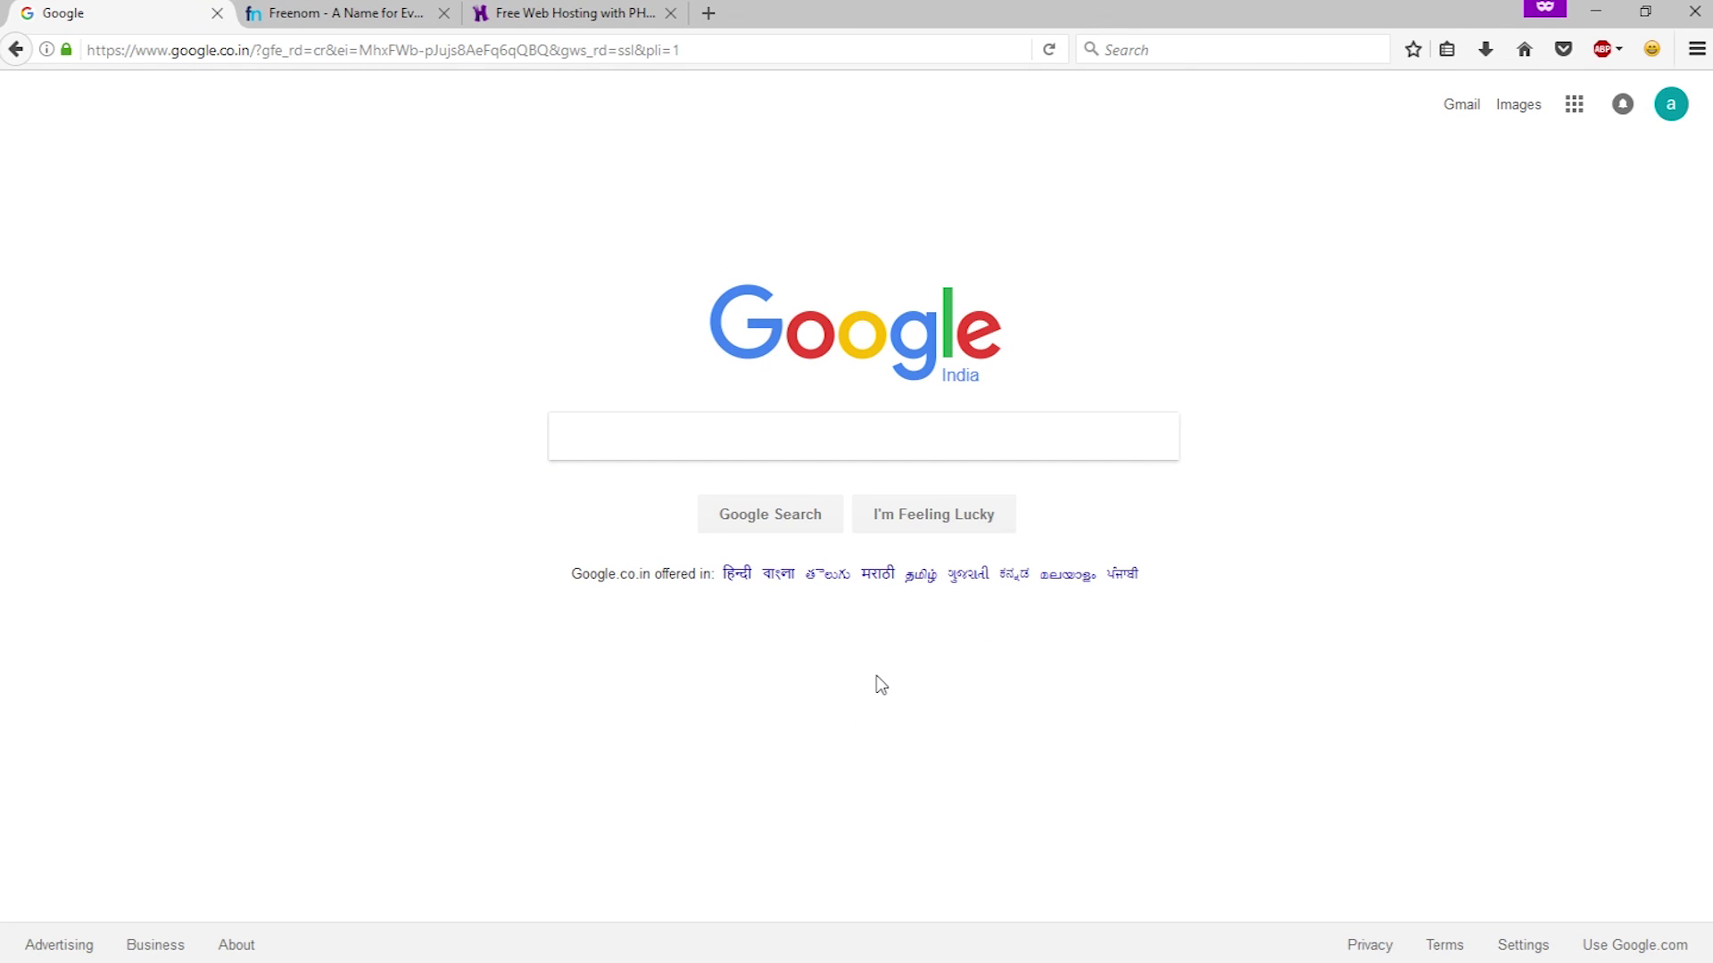
# Bring the Freenom tab to the front.
pyautogui.click(335, 16)
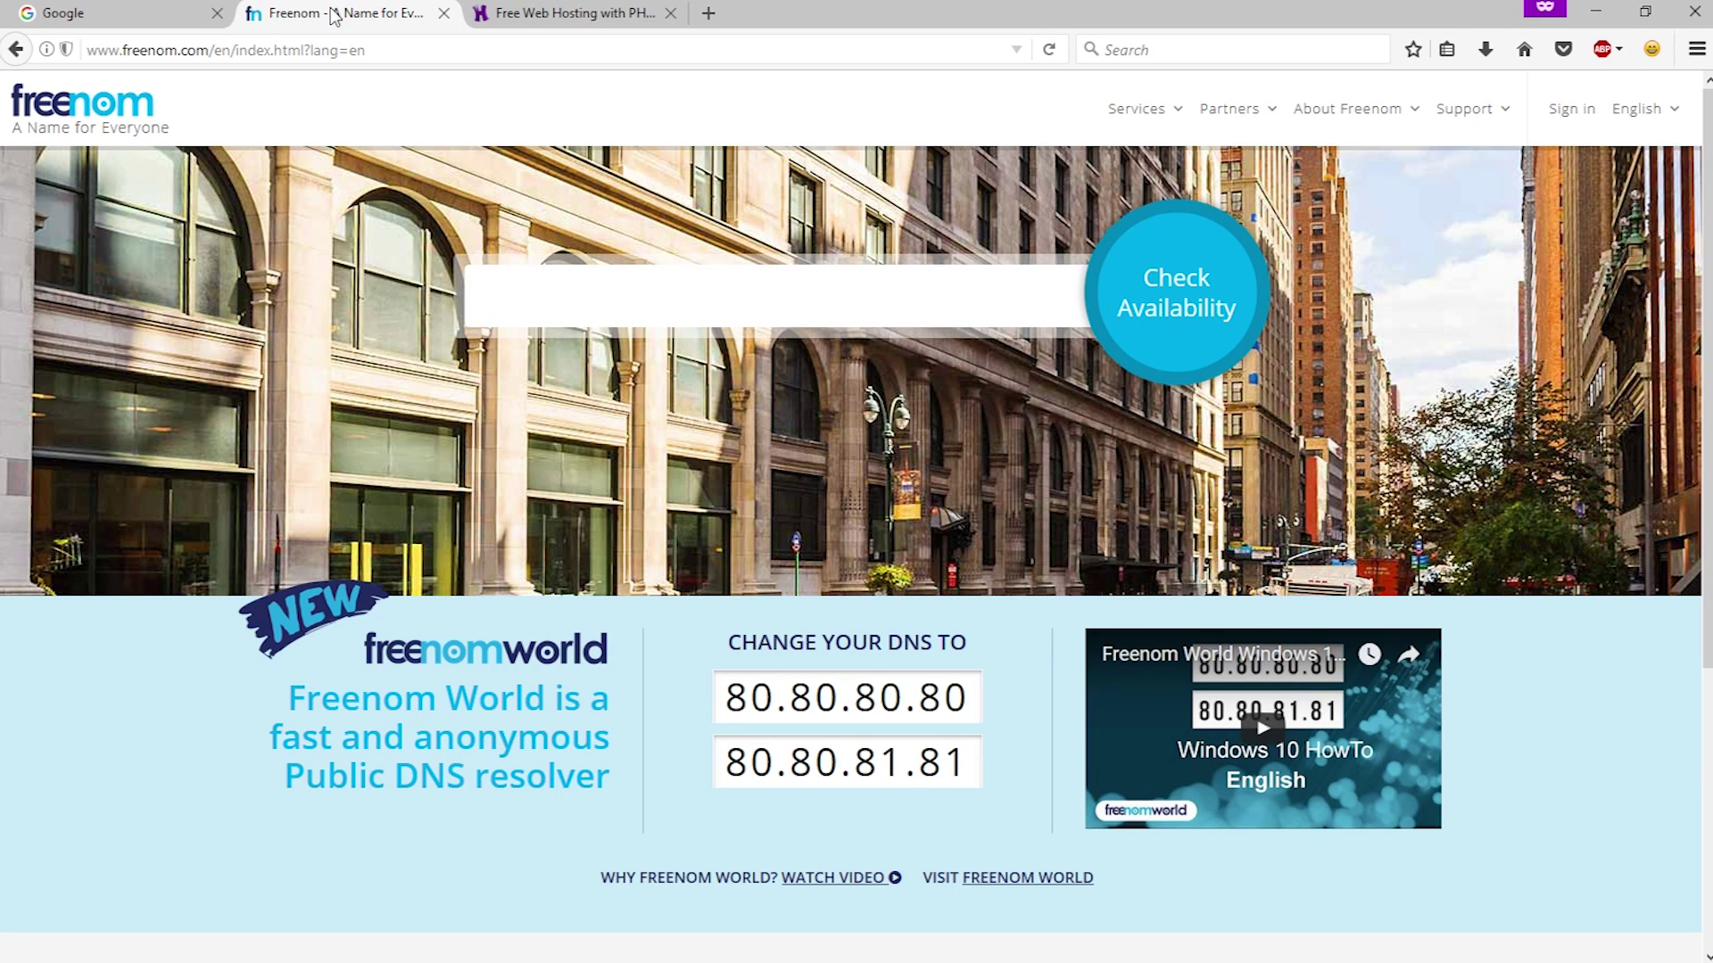
# Search Freenom for 'aaliyame', claim the free .ml domain and proceed to checkout.
pyautogui.click(568, 9)
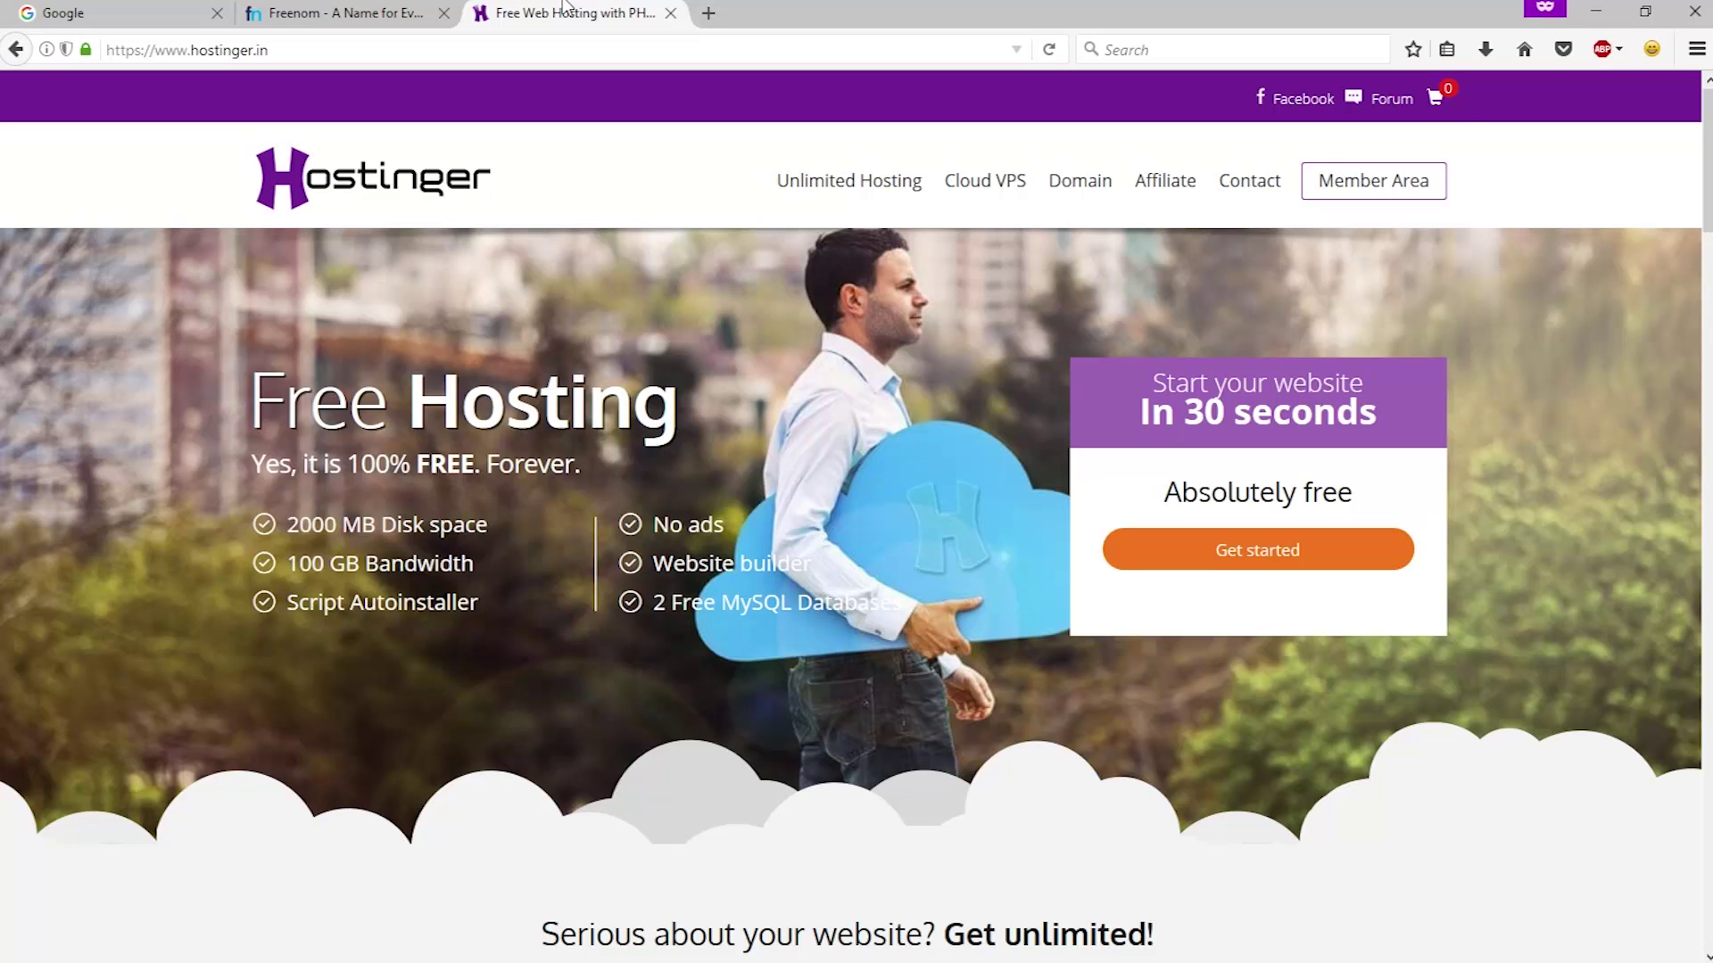
pyautogui.click(360, 8)
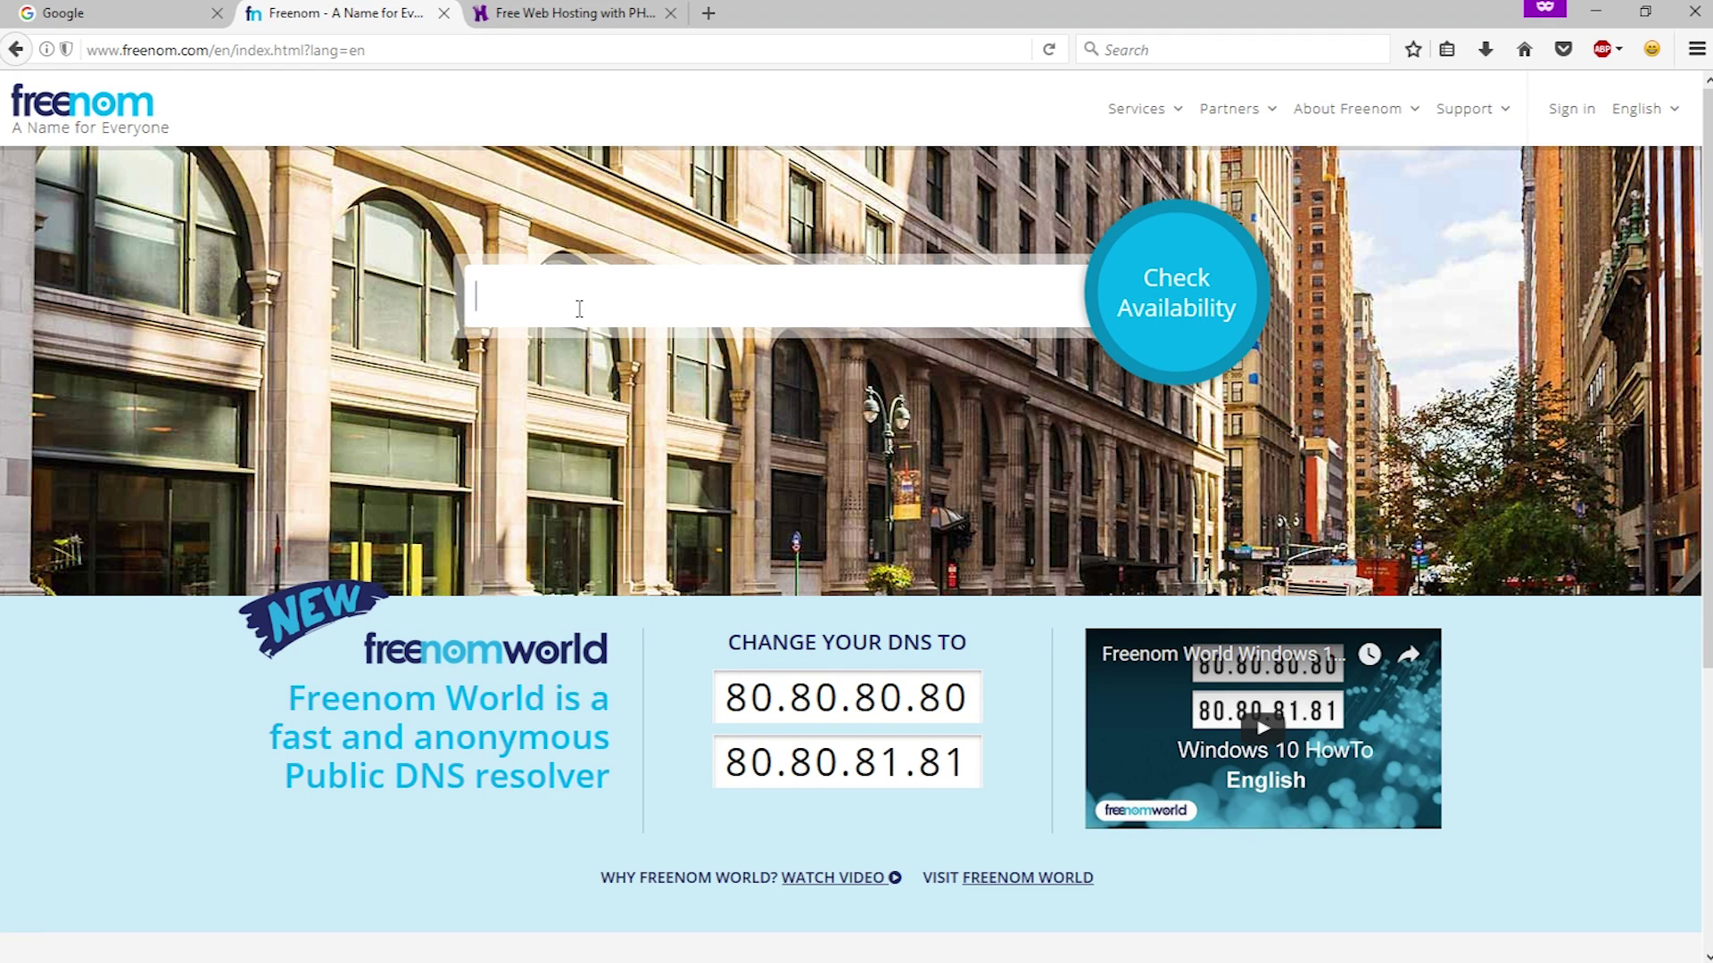
pyautogui.write('aaliyame')
pyautogui.click(1228, 308)
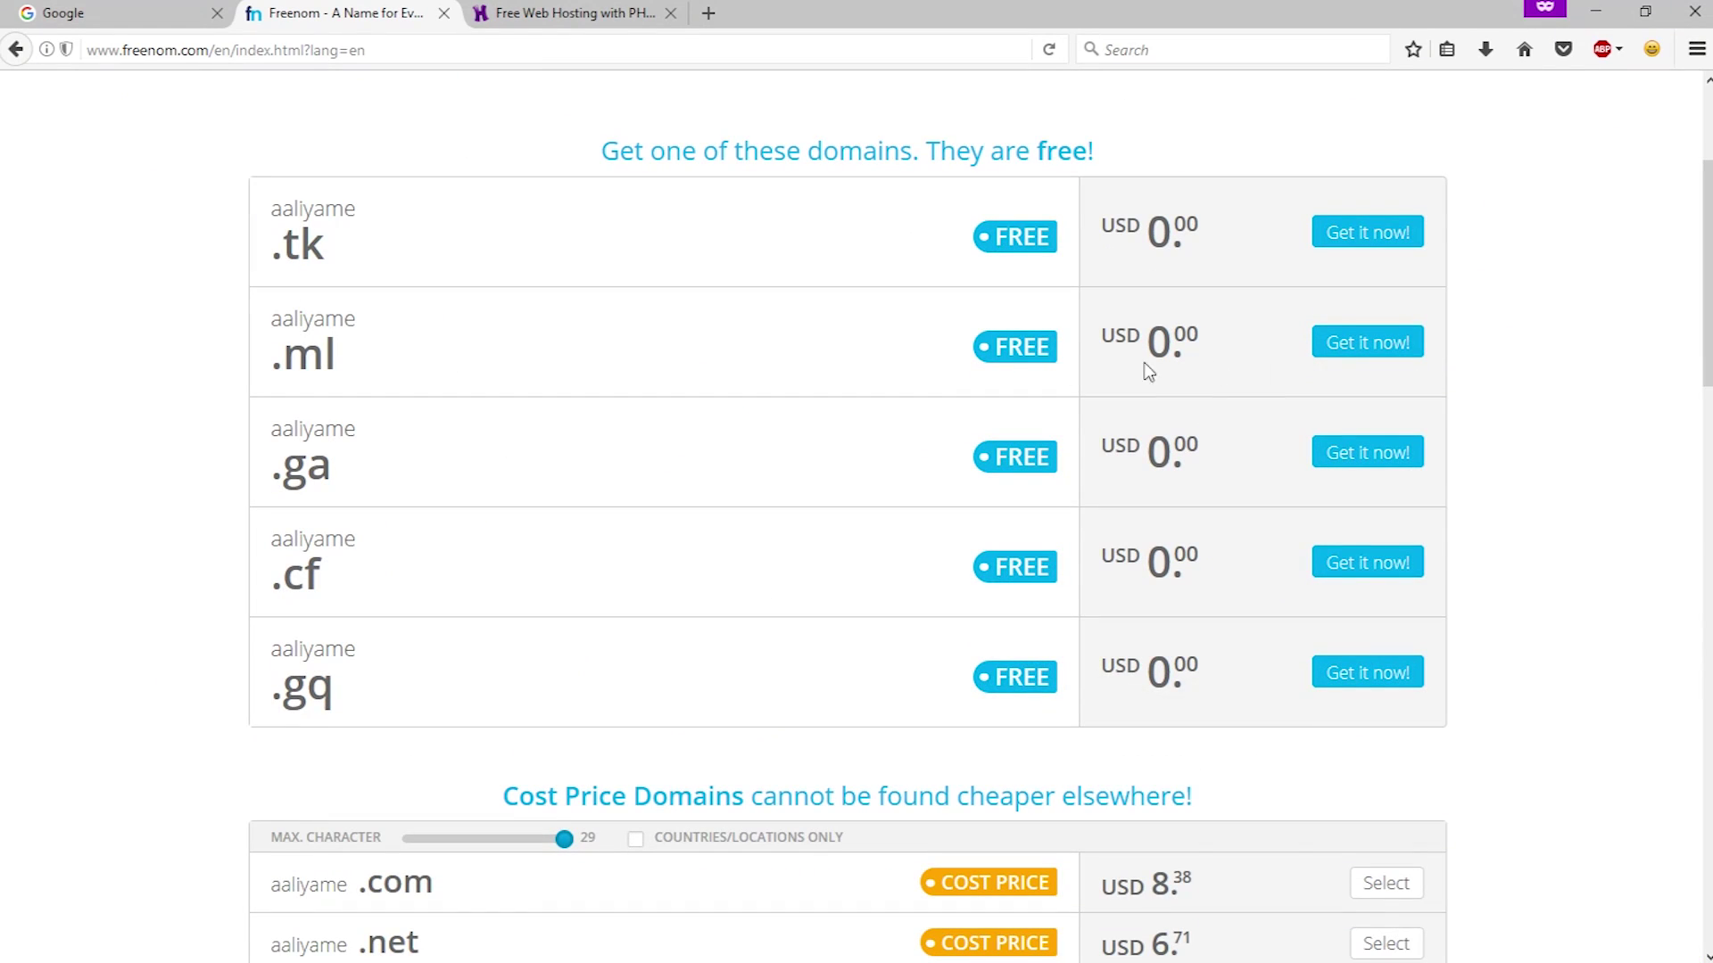
pyautogui.click(1347, 350)
pyautogui.click(1370, 237)
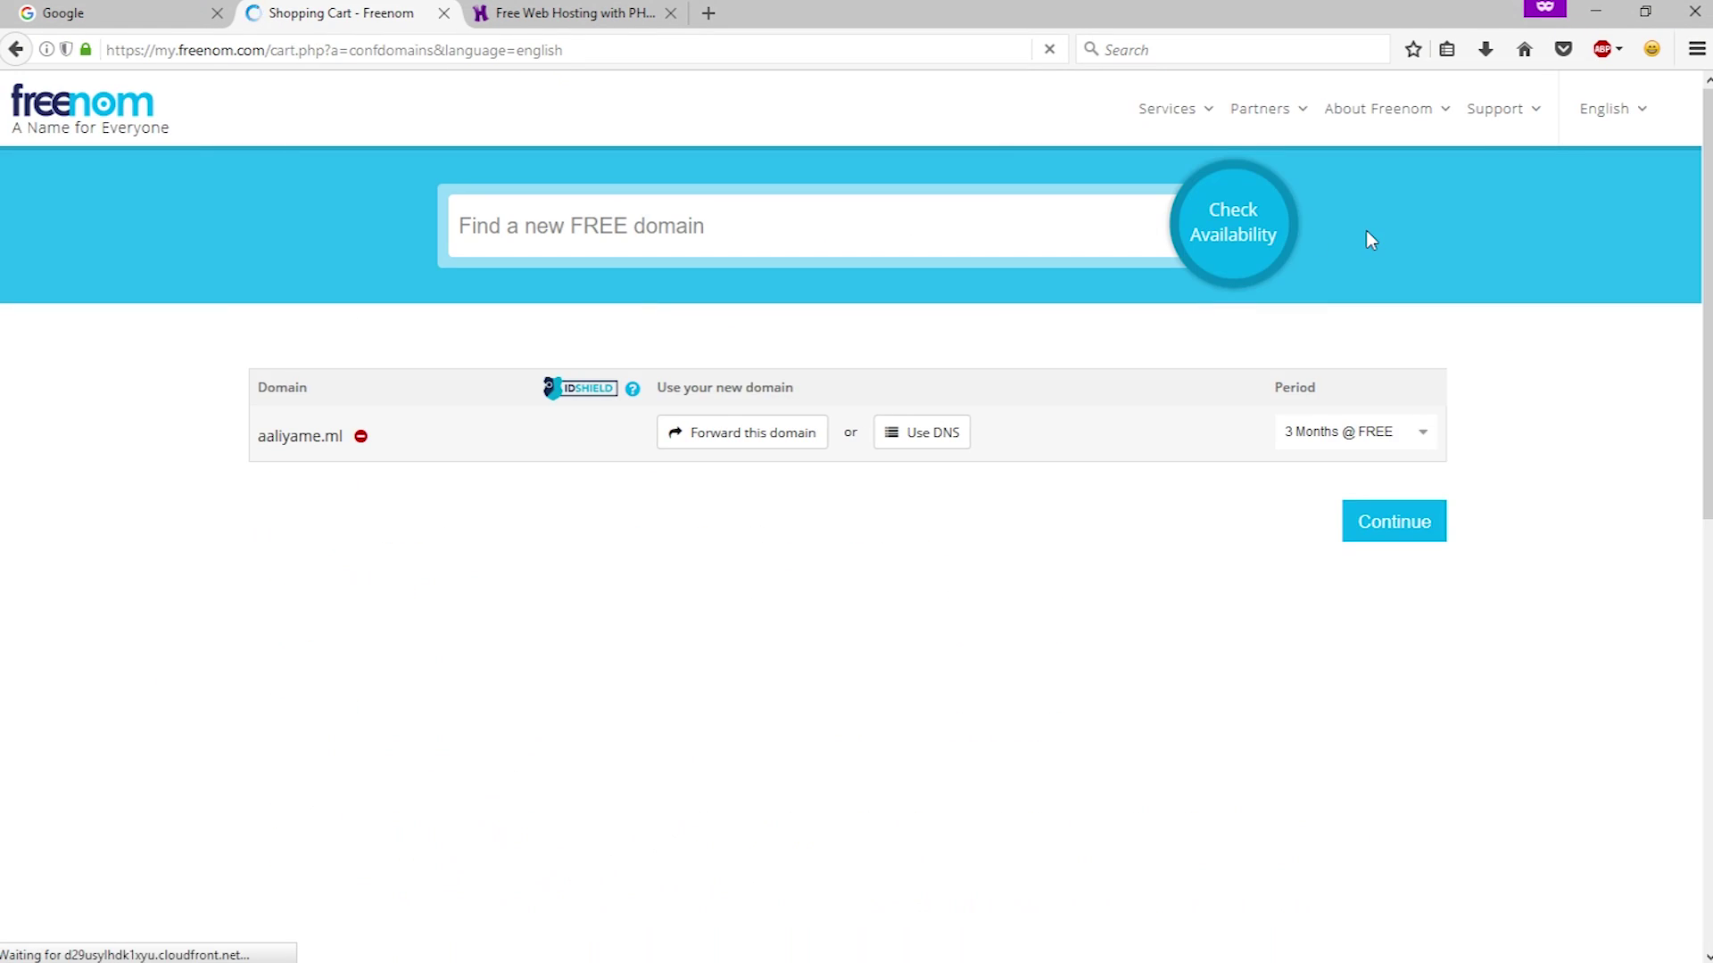
# Choose Use your own DNS for aaliyame.ml and set its period to 12 Months @ FREE.
pyautogui.click(903, 437)
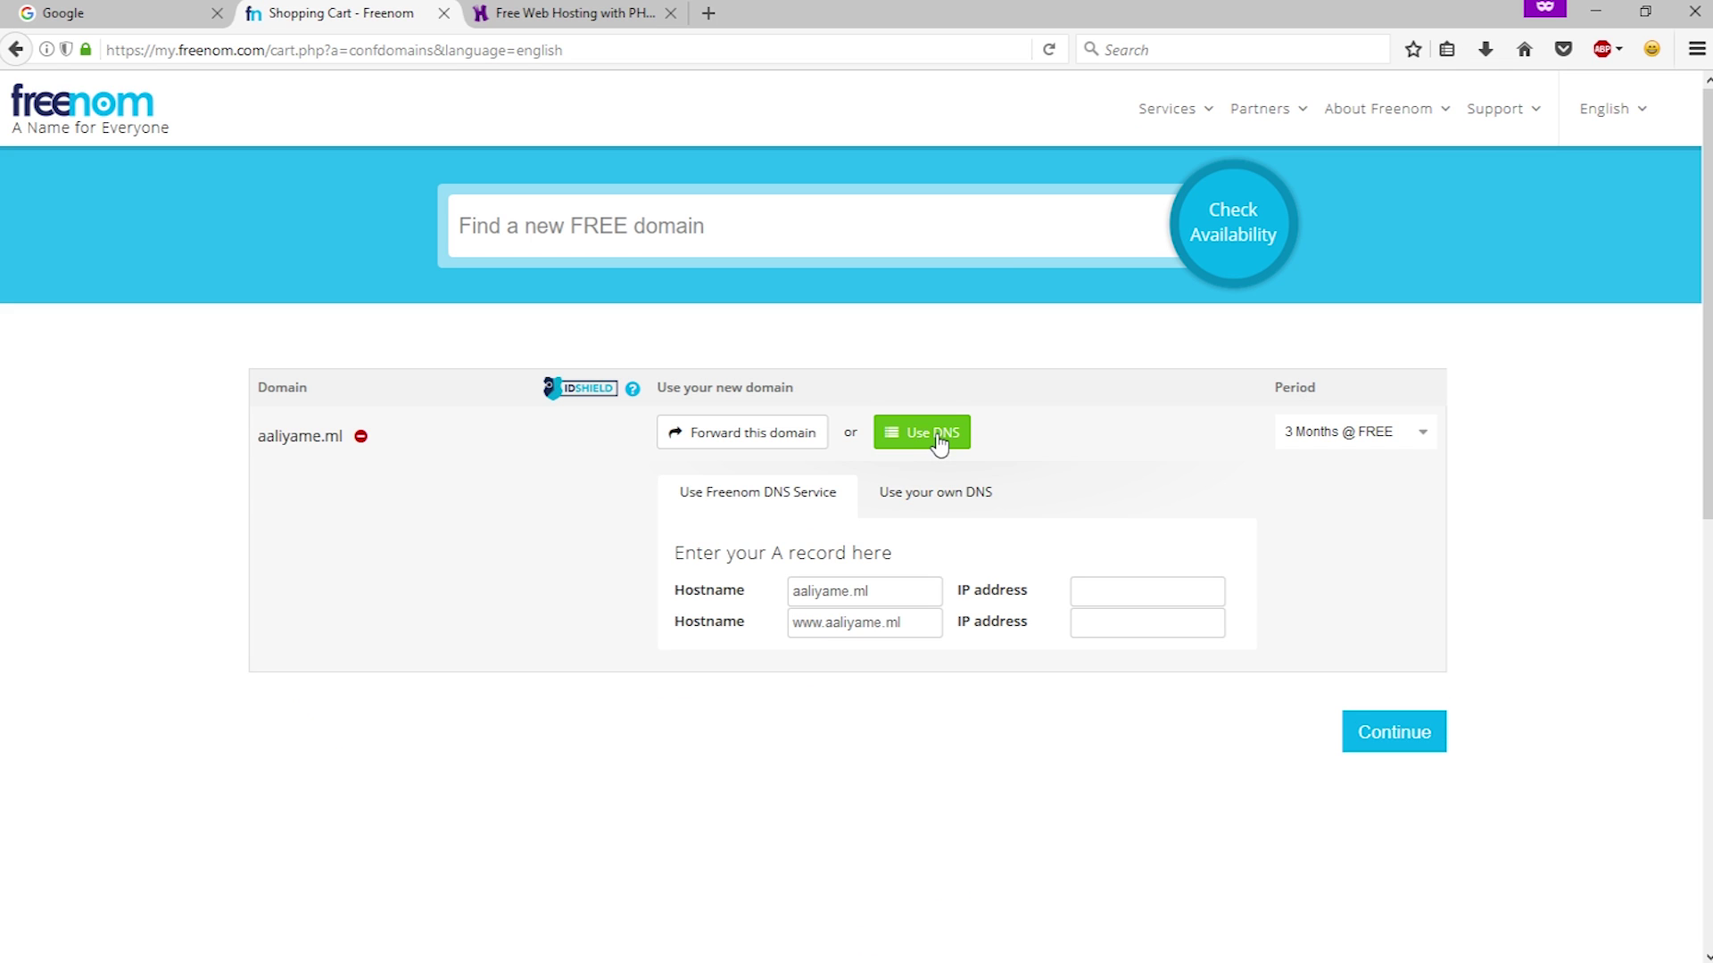
pyautogui.click(934, 500)
pyautogui.click(1328, 433)
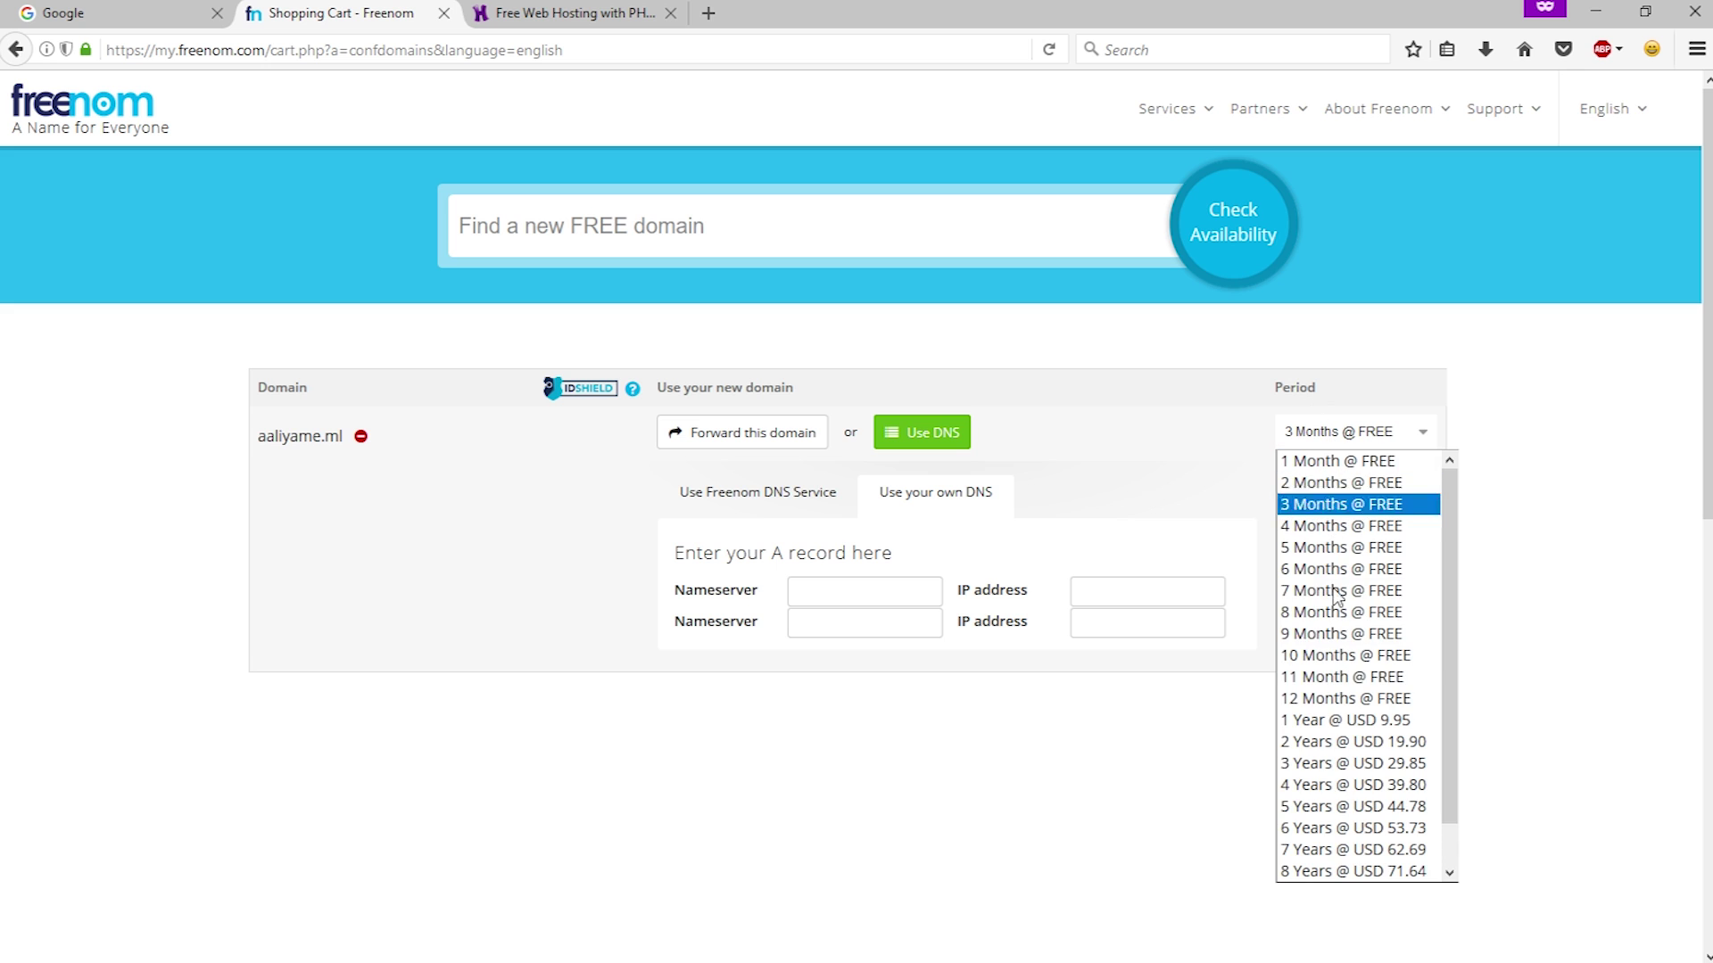
pyautogui.click(1377, 700)
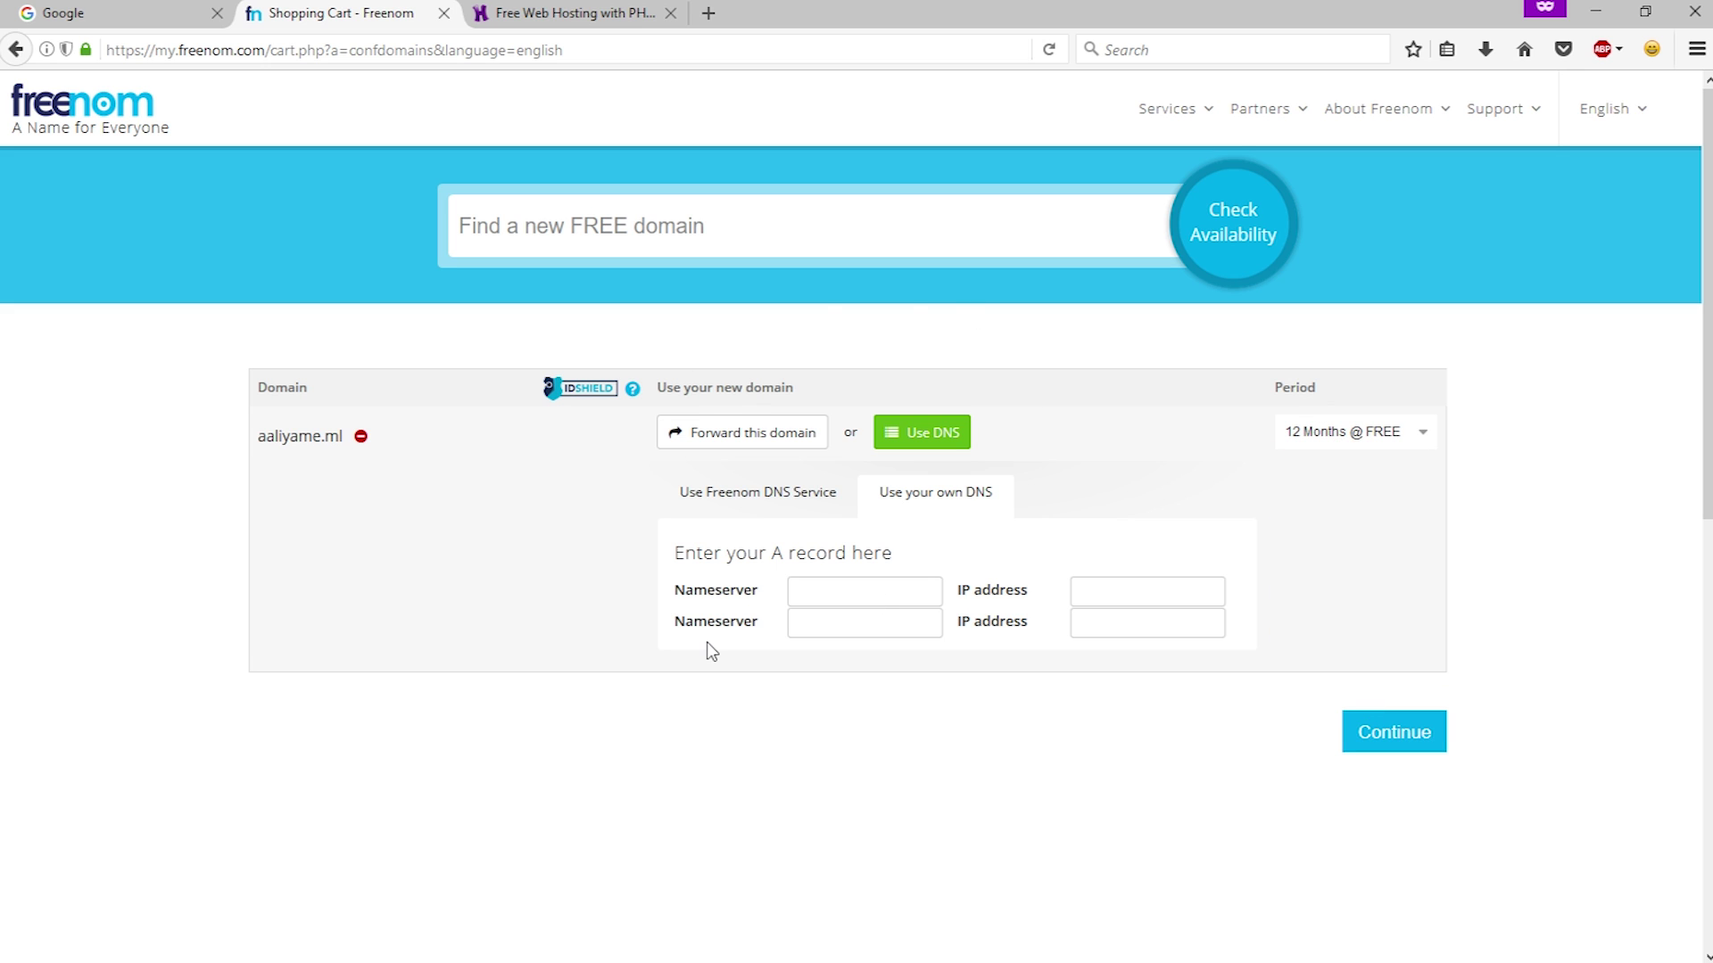
pyautogui.click(527, 5)
# Log in to Hostinger's Member Area with a Google account and order the free hosting plan.
pyautogui.scroll(-10, 758, 473)
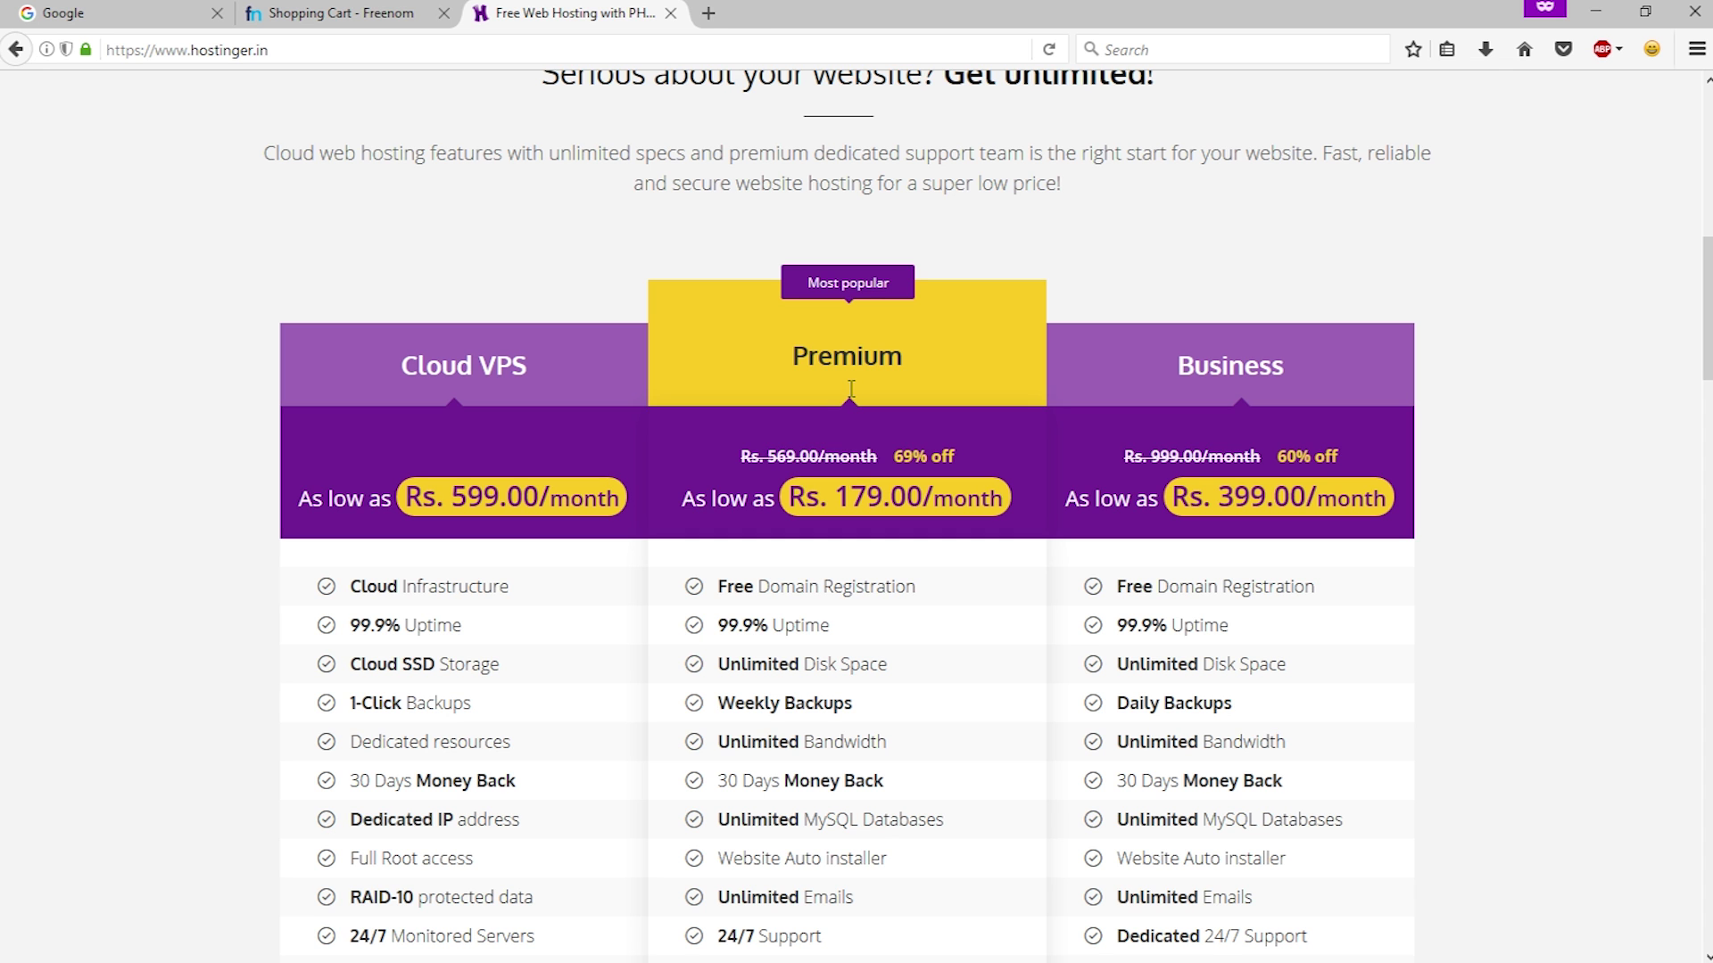
pyautogui.scroll(10, 849, 389)
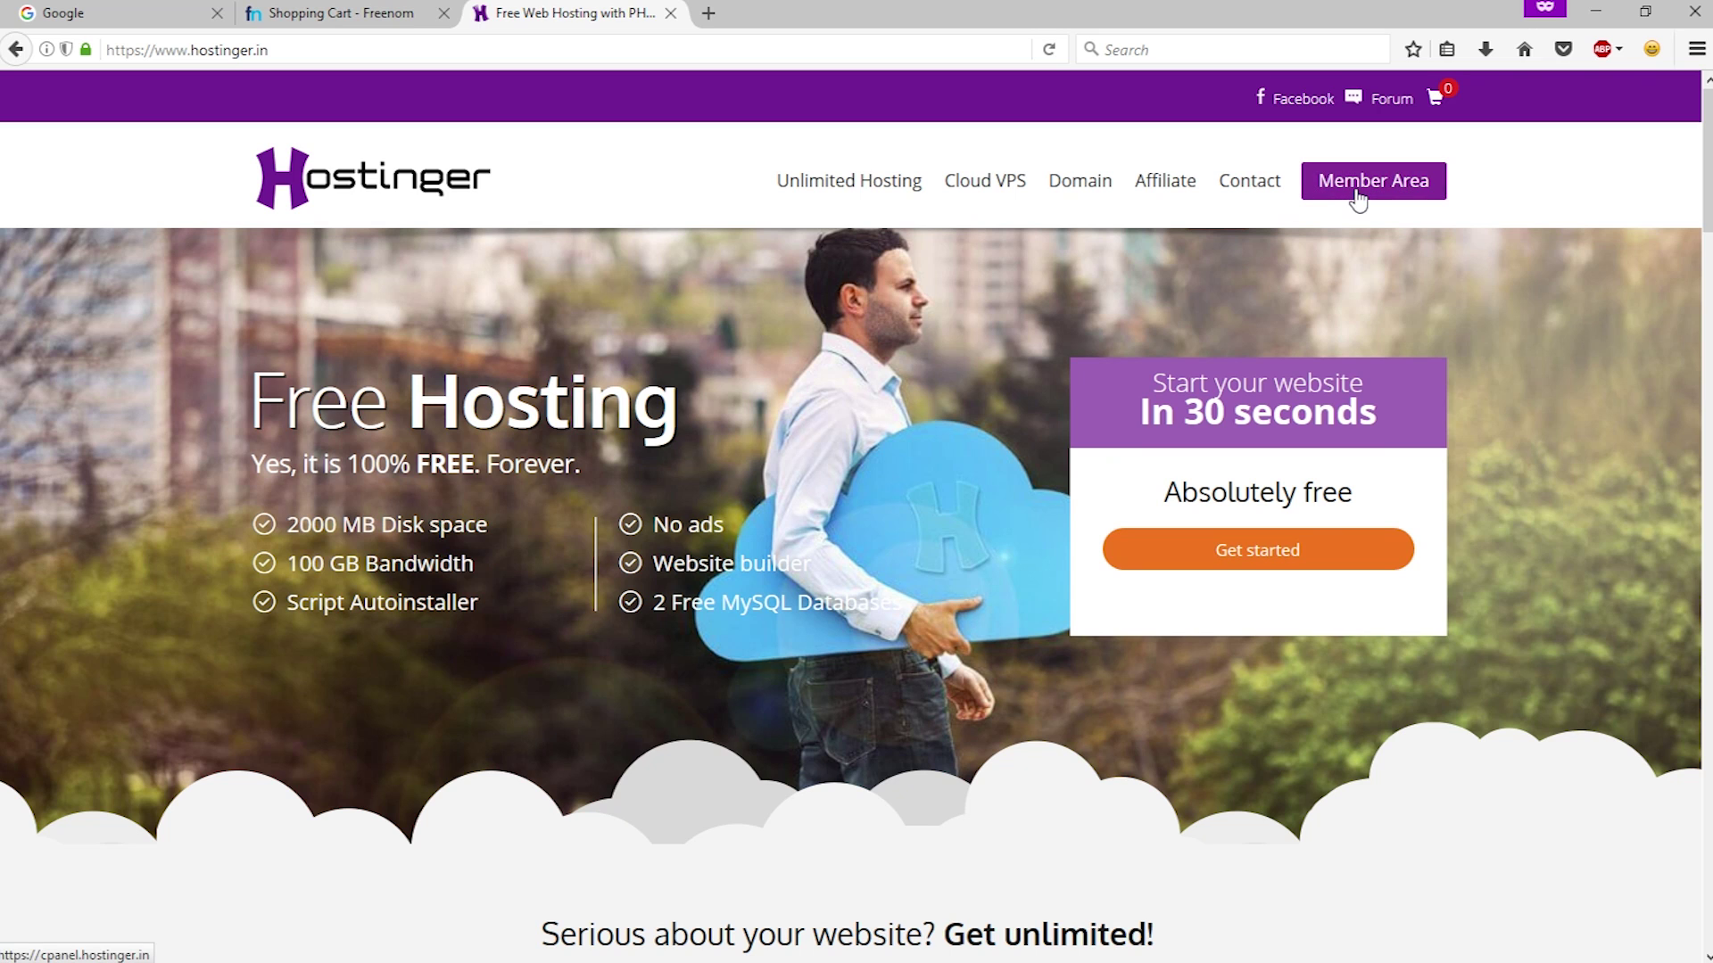
pyautogui.click(1358, 200)
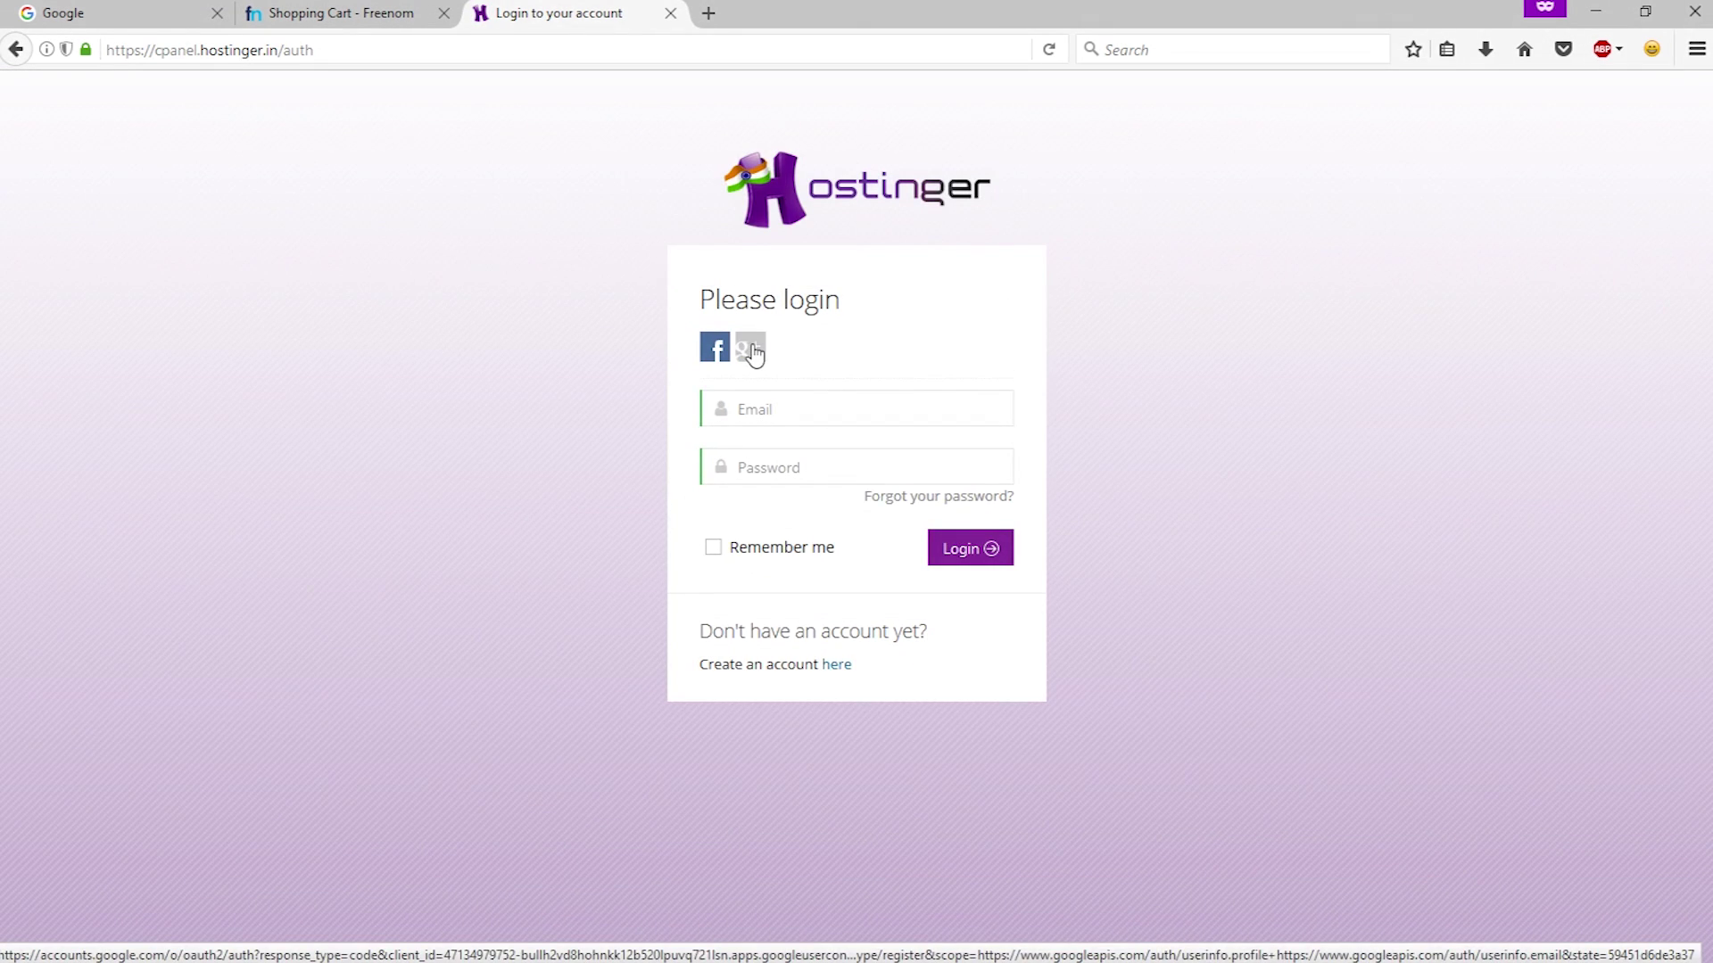
pyautogui.click(752, 346)
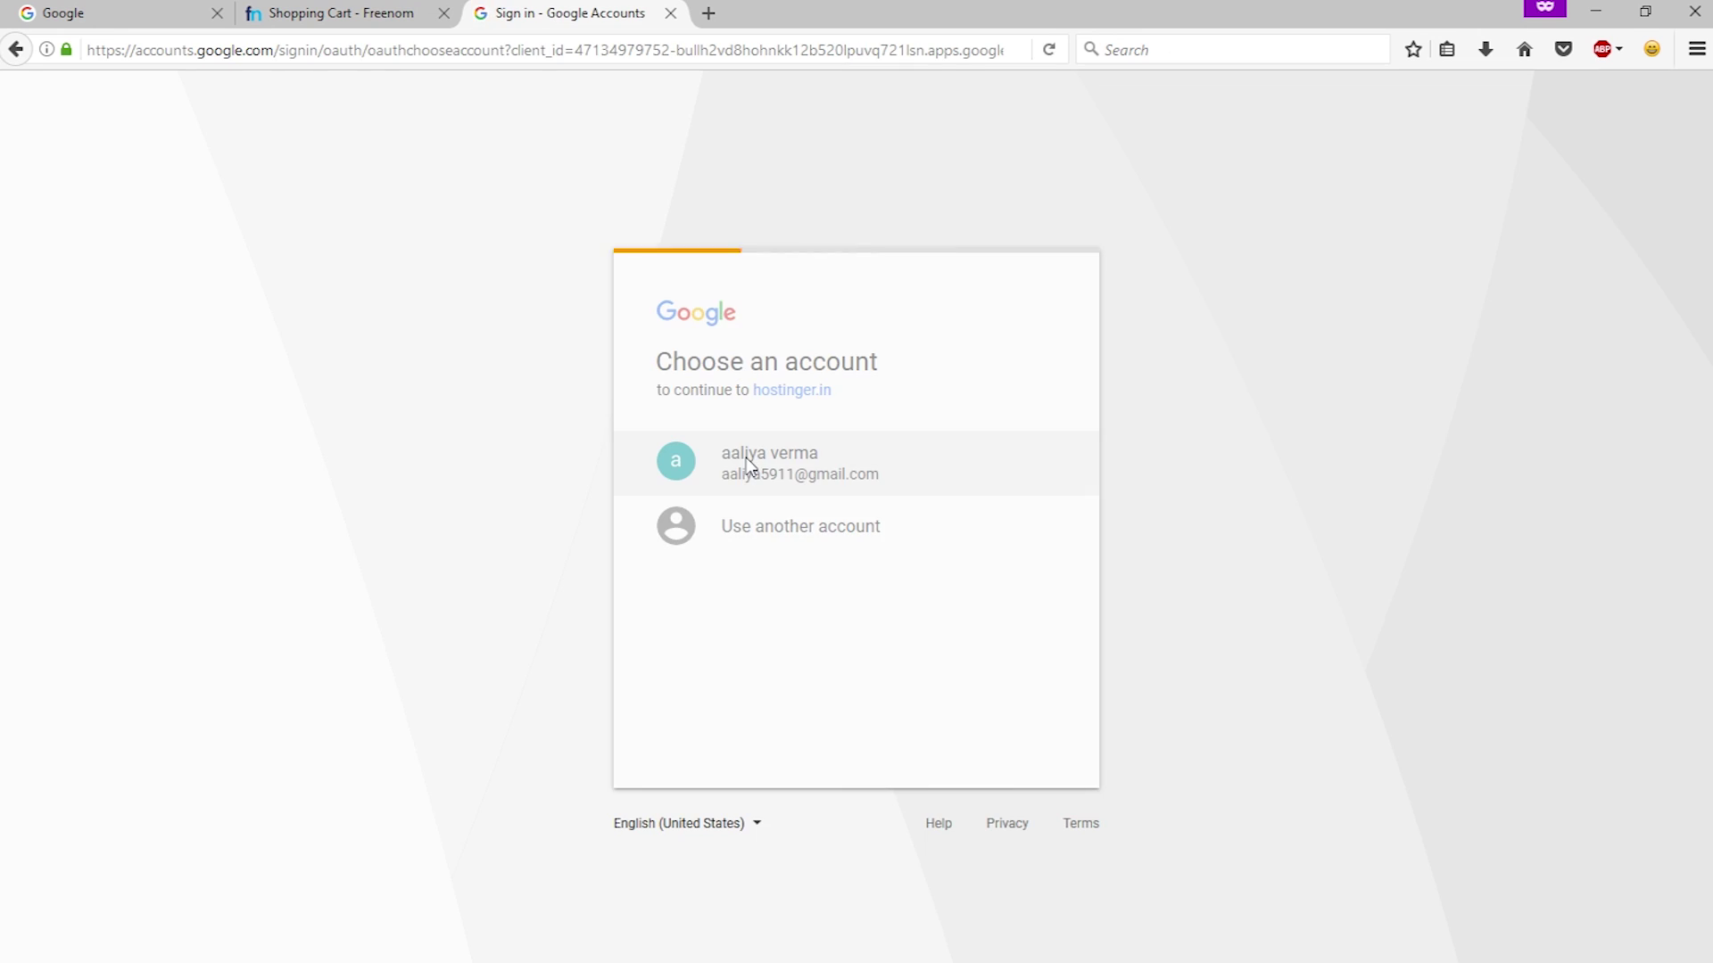
pyautogui.click(753, 460)
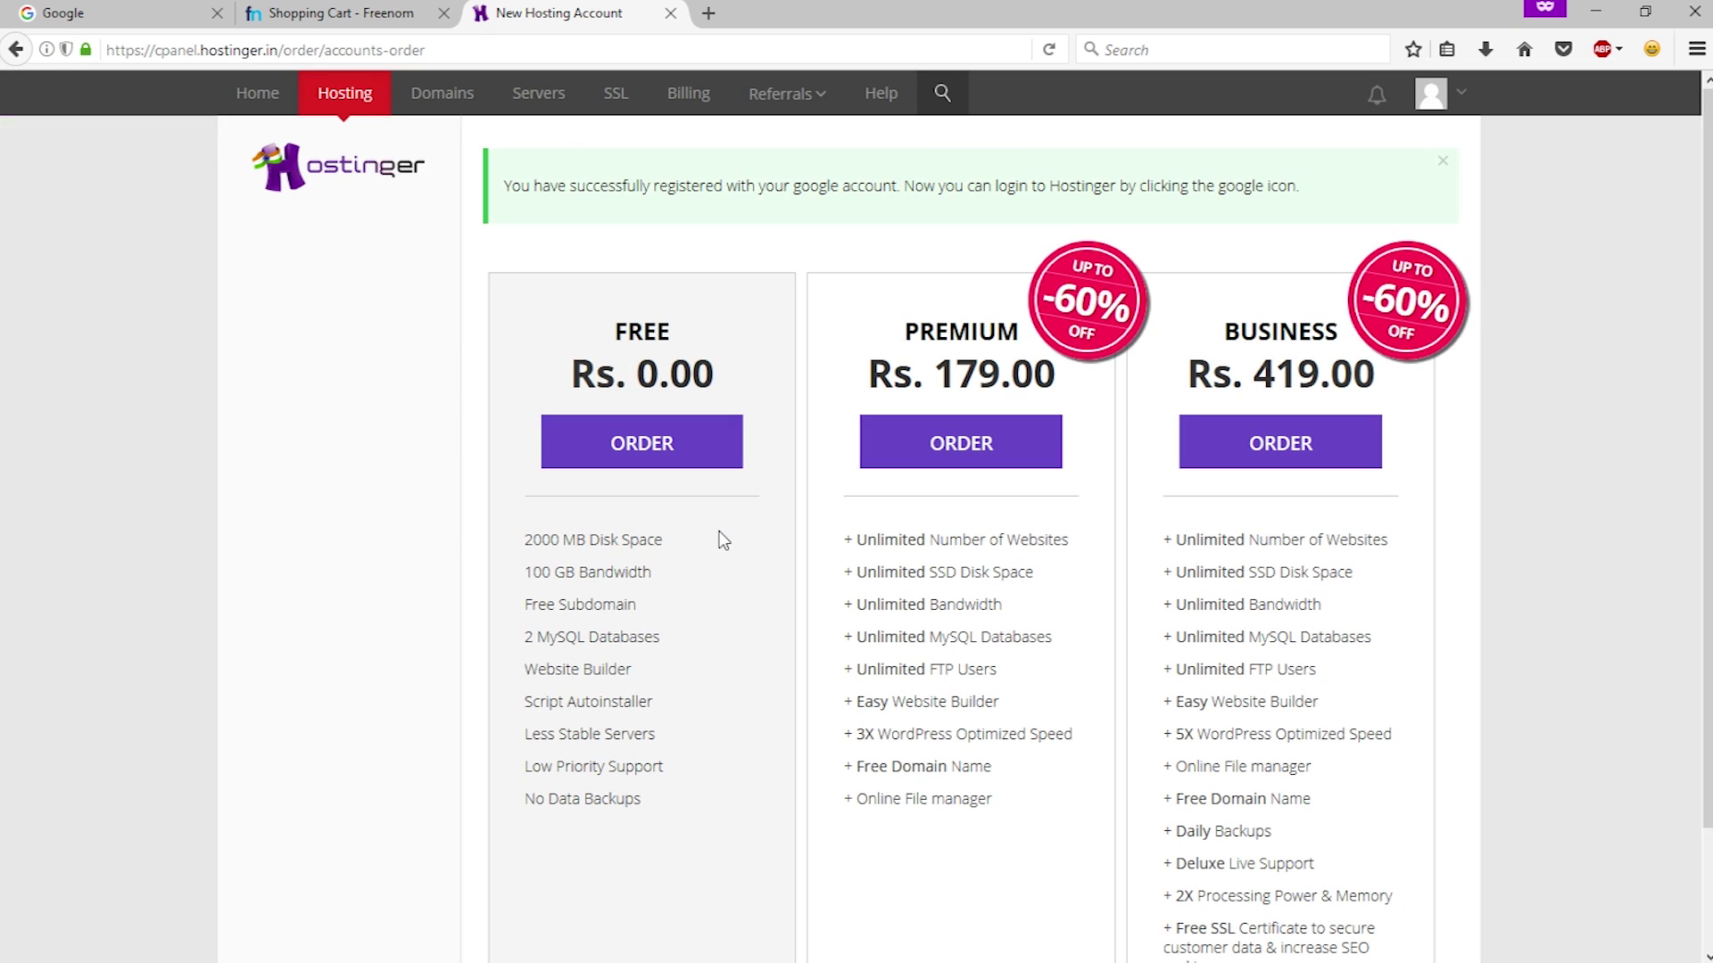
pyautogui.click(651, 453)
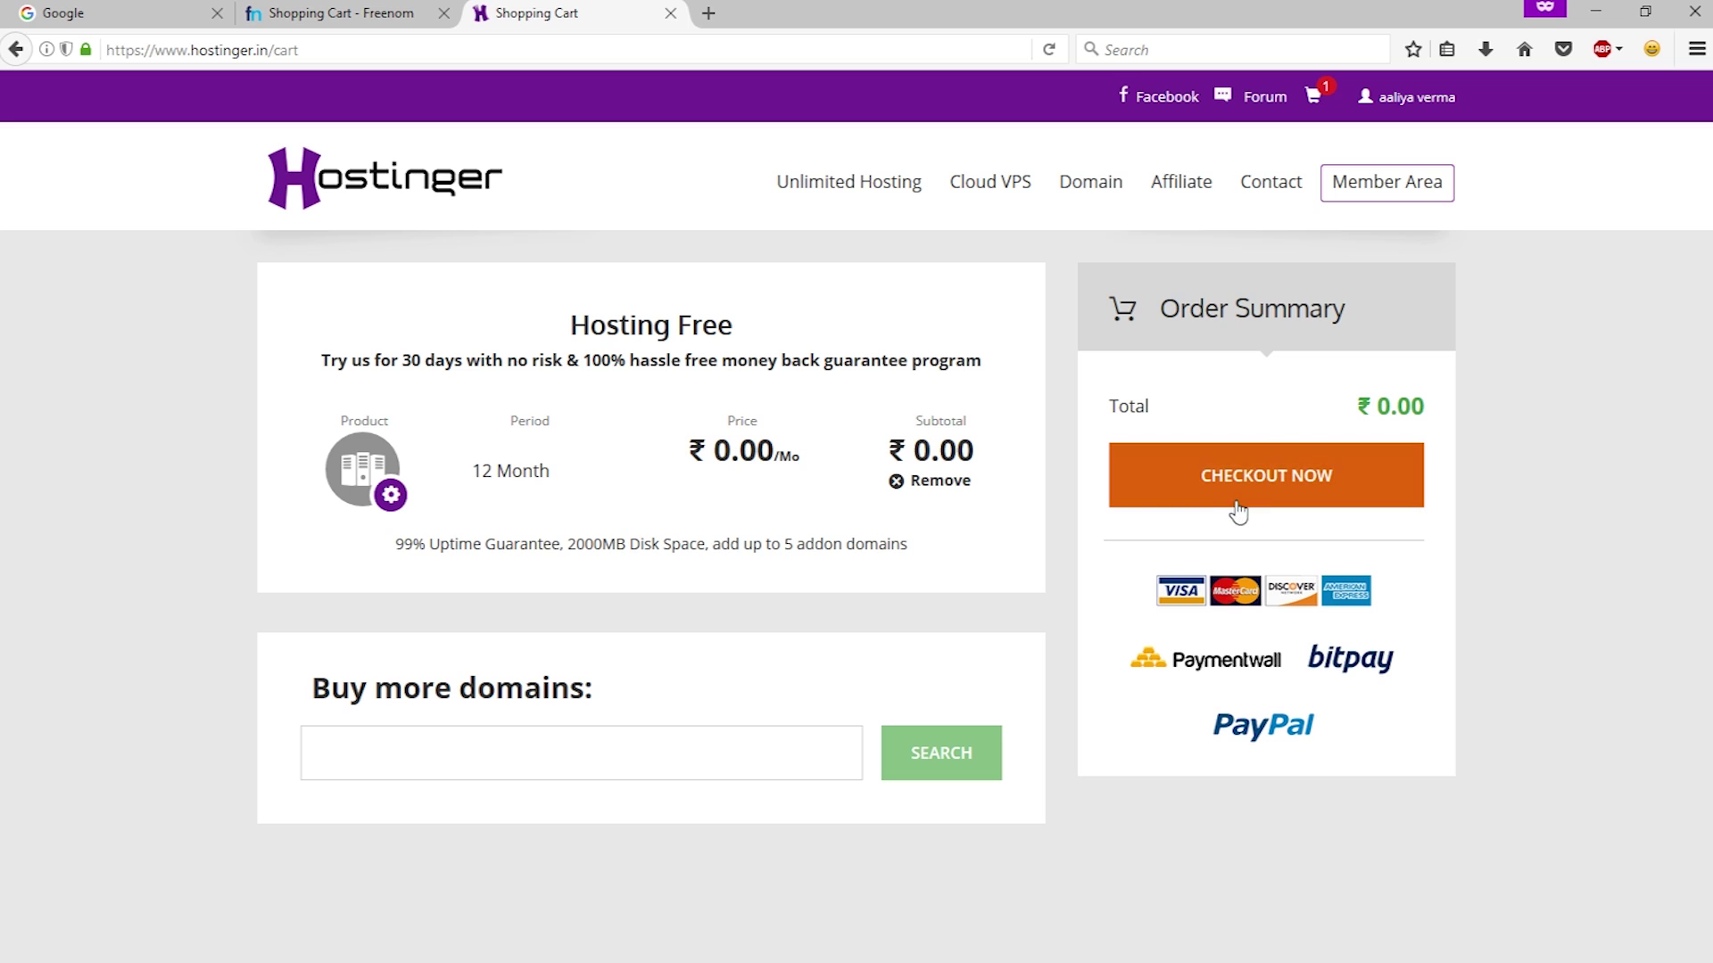
# Check out and complete the Rs. 0.00 free hosting order, then start its setup.
pyautogui.click(1298, 483)
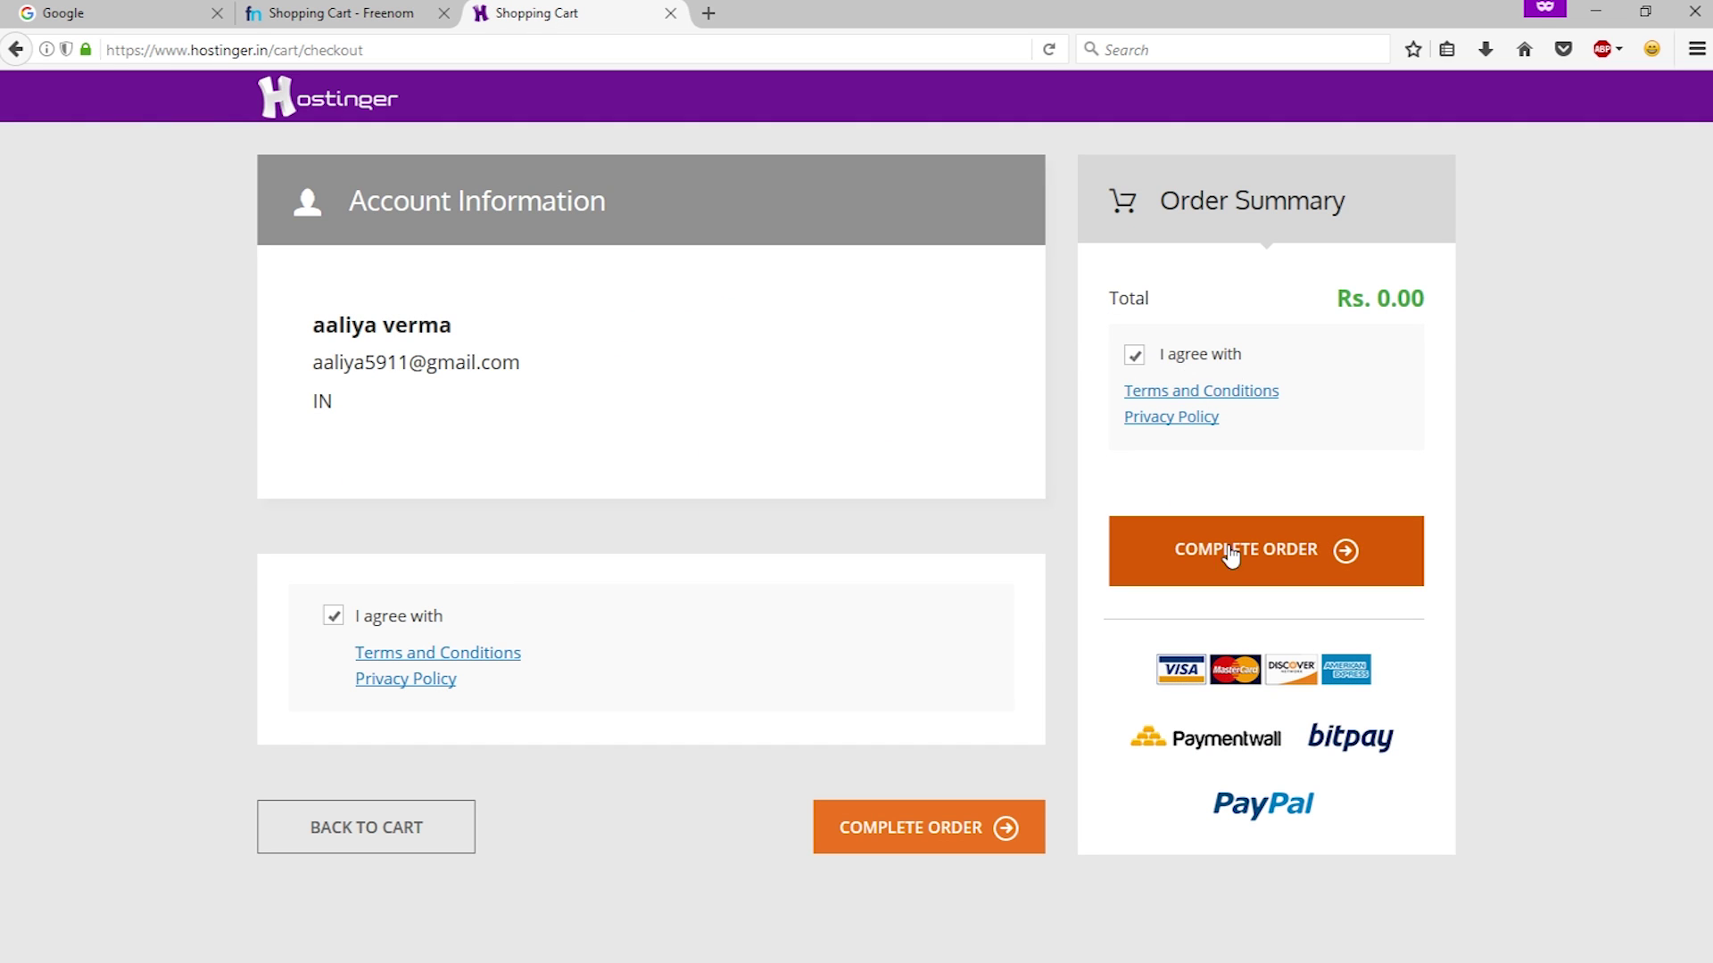
pyautogui.click(1310, 551)
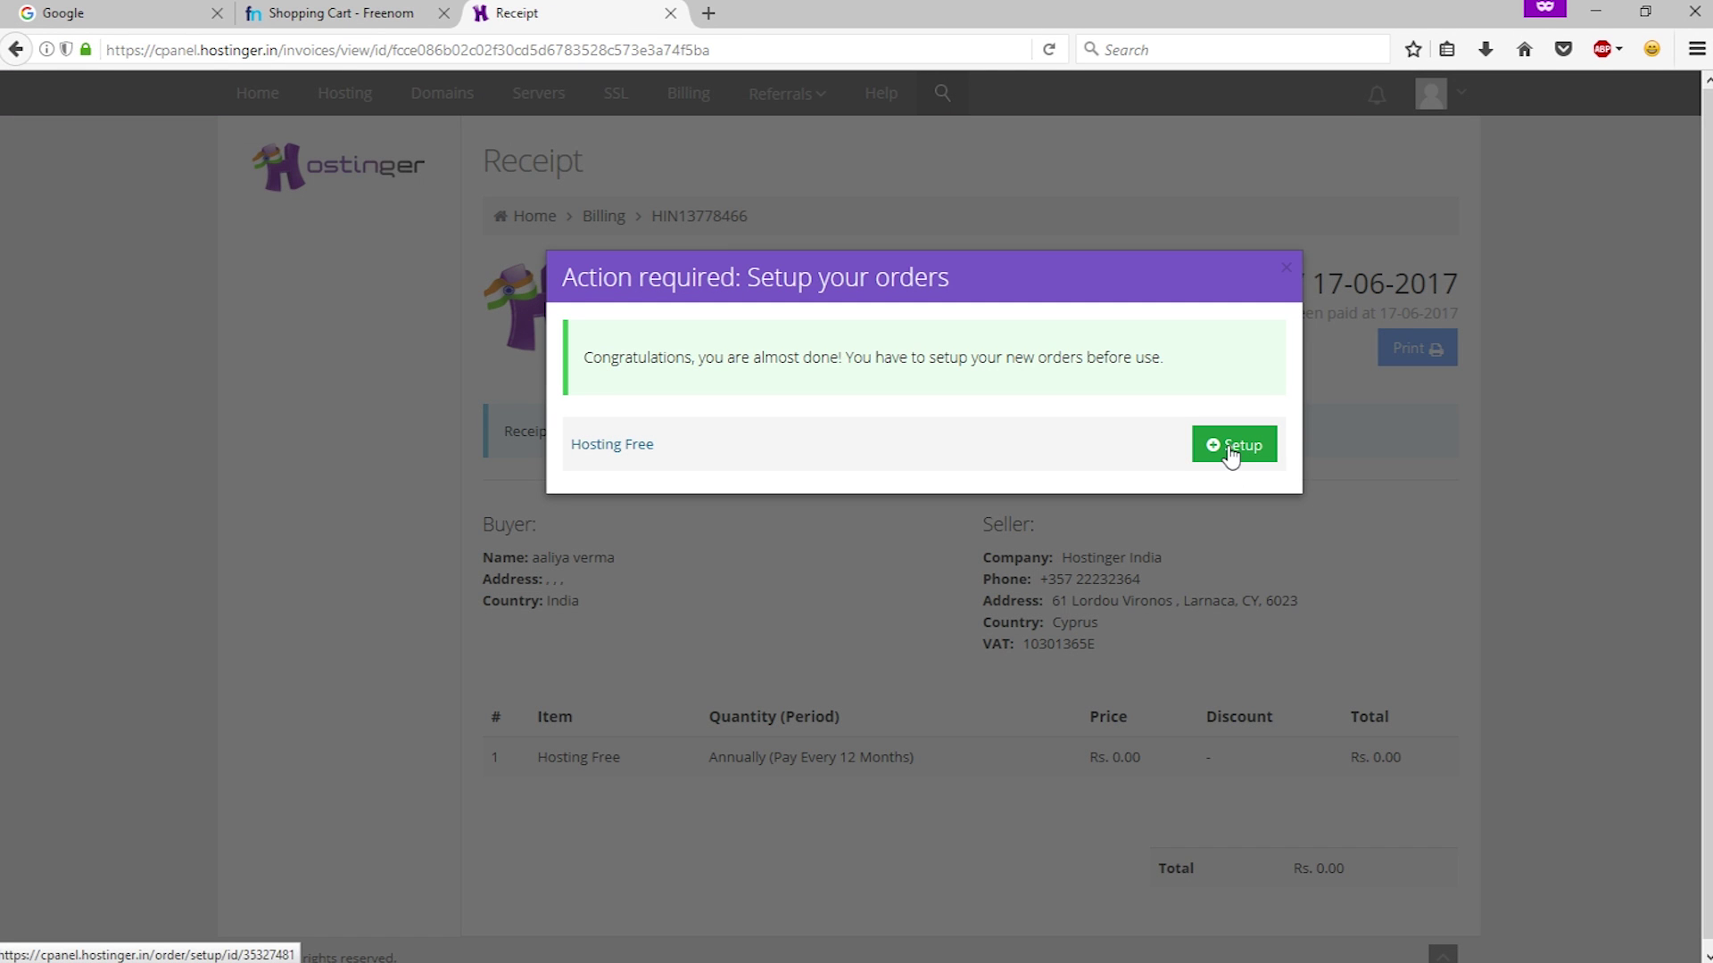
pyautogui.click(1231, 453)
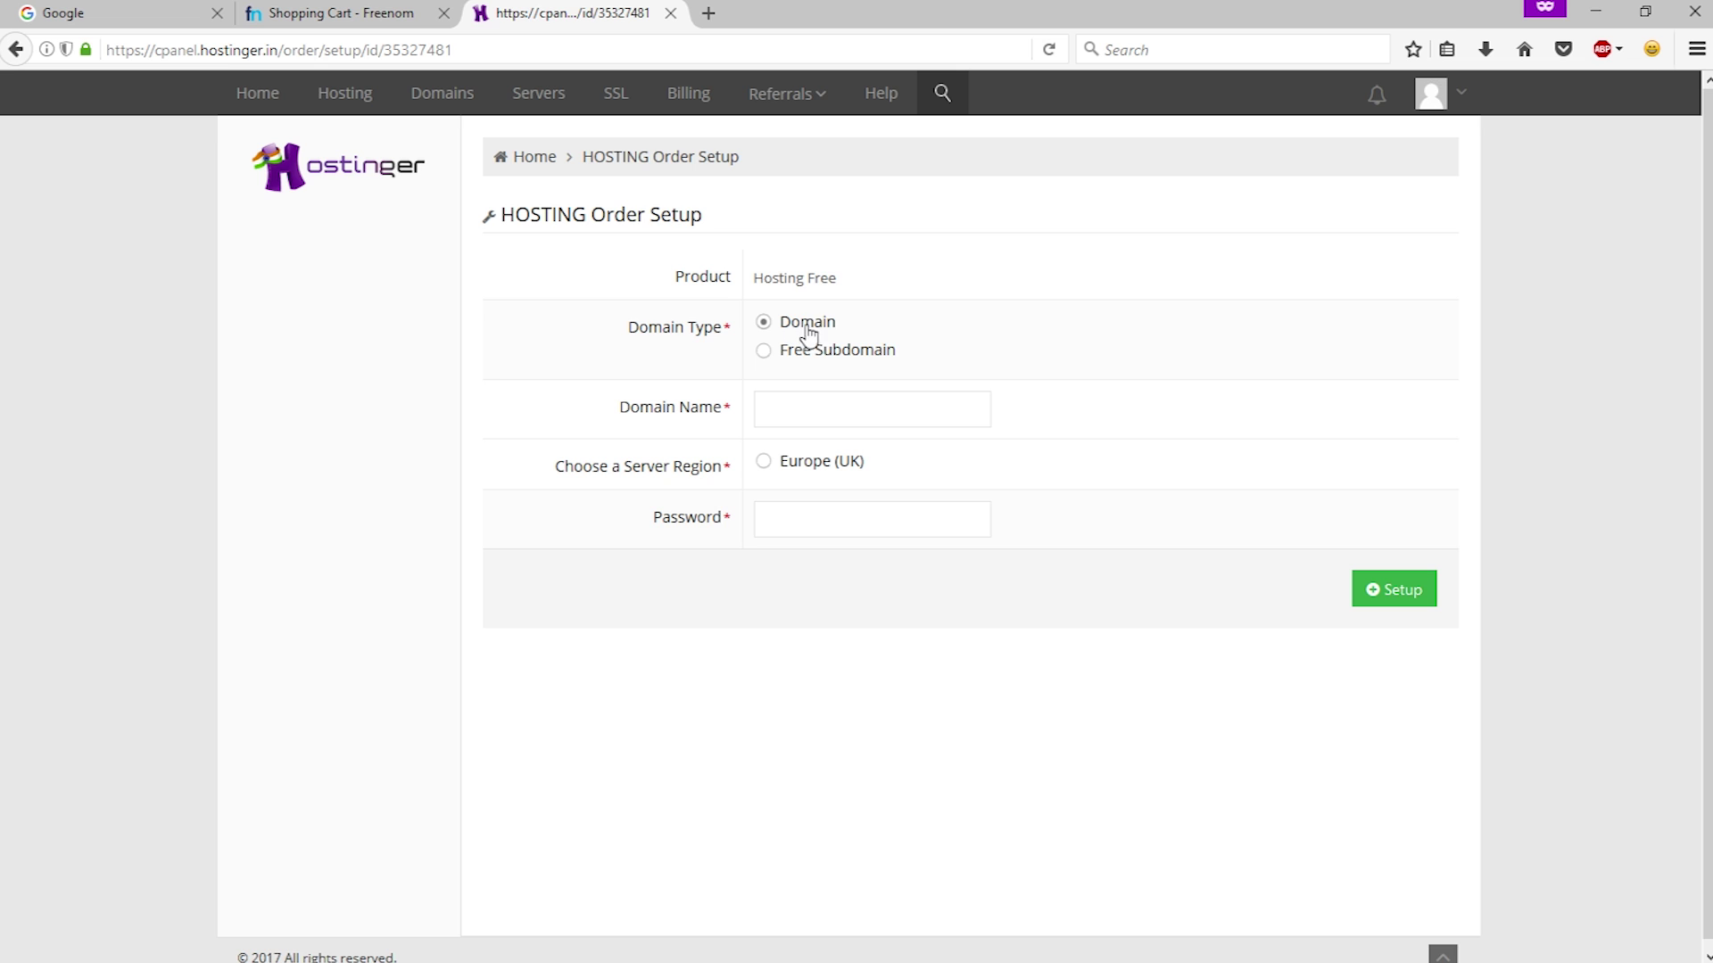
# Copy aaliyame.ml from the Freenom cart into Hostinger's Domain Name field.
pyautogui.click(788, 412)
pyautogui.click(343, 13)
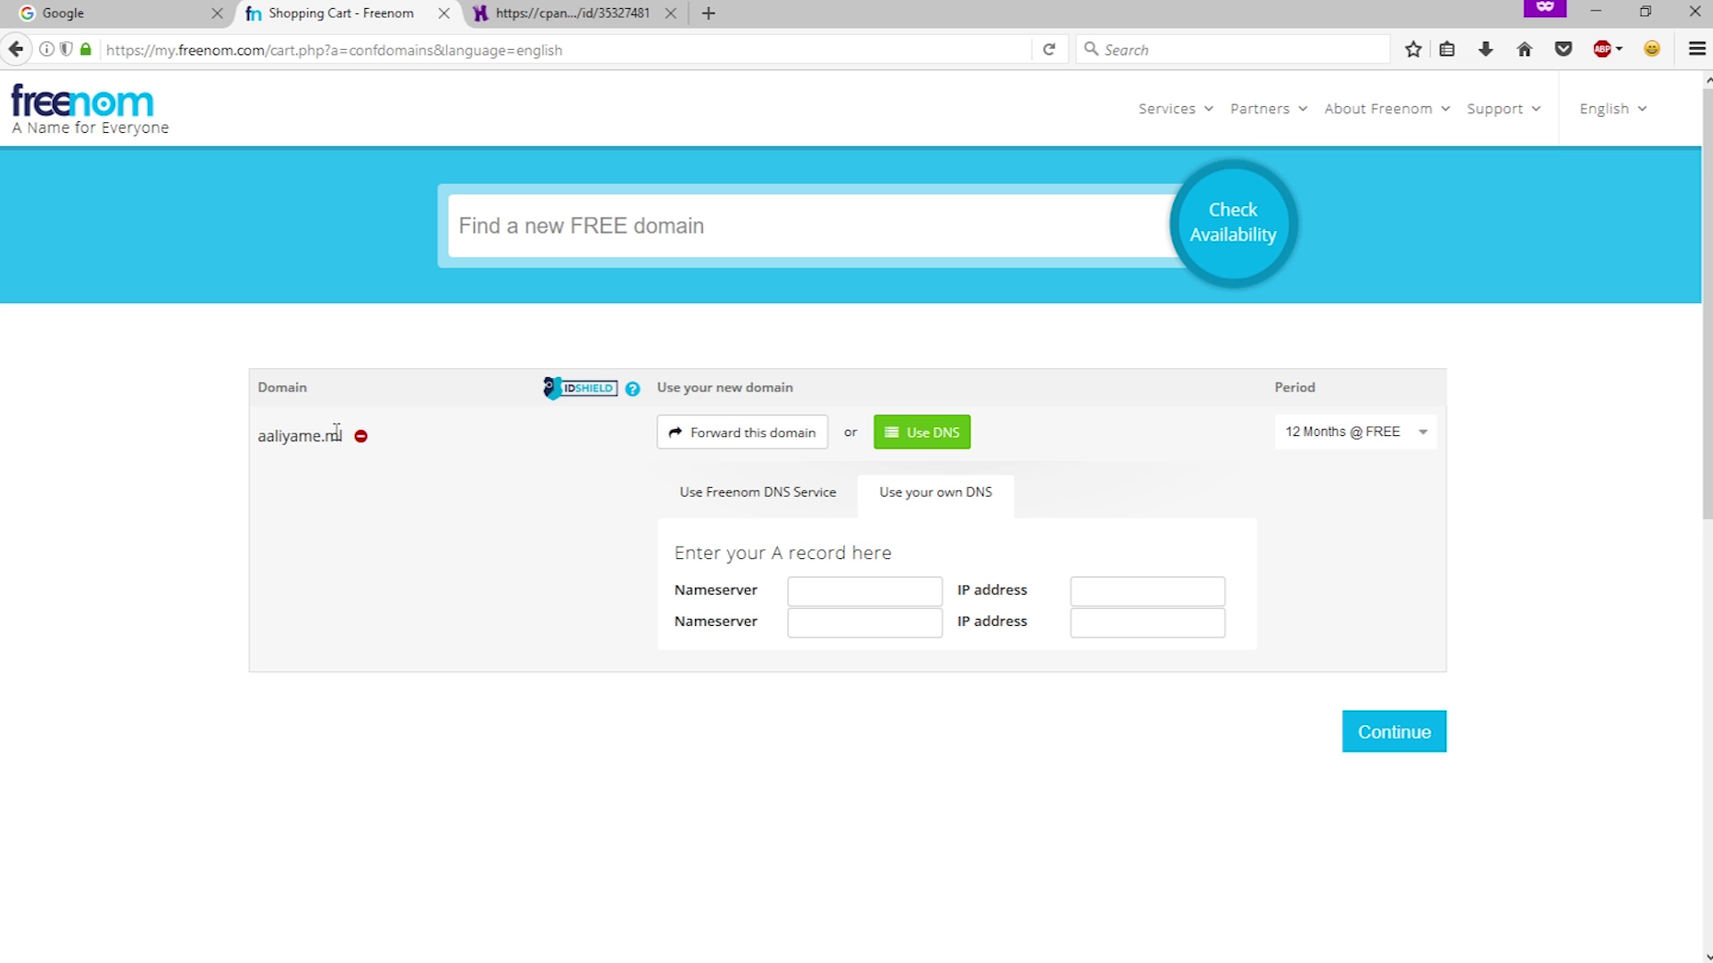
pyautogui.moveTo(348, 437); pyautogui.dragTo(260, 446)
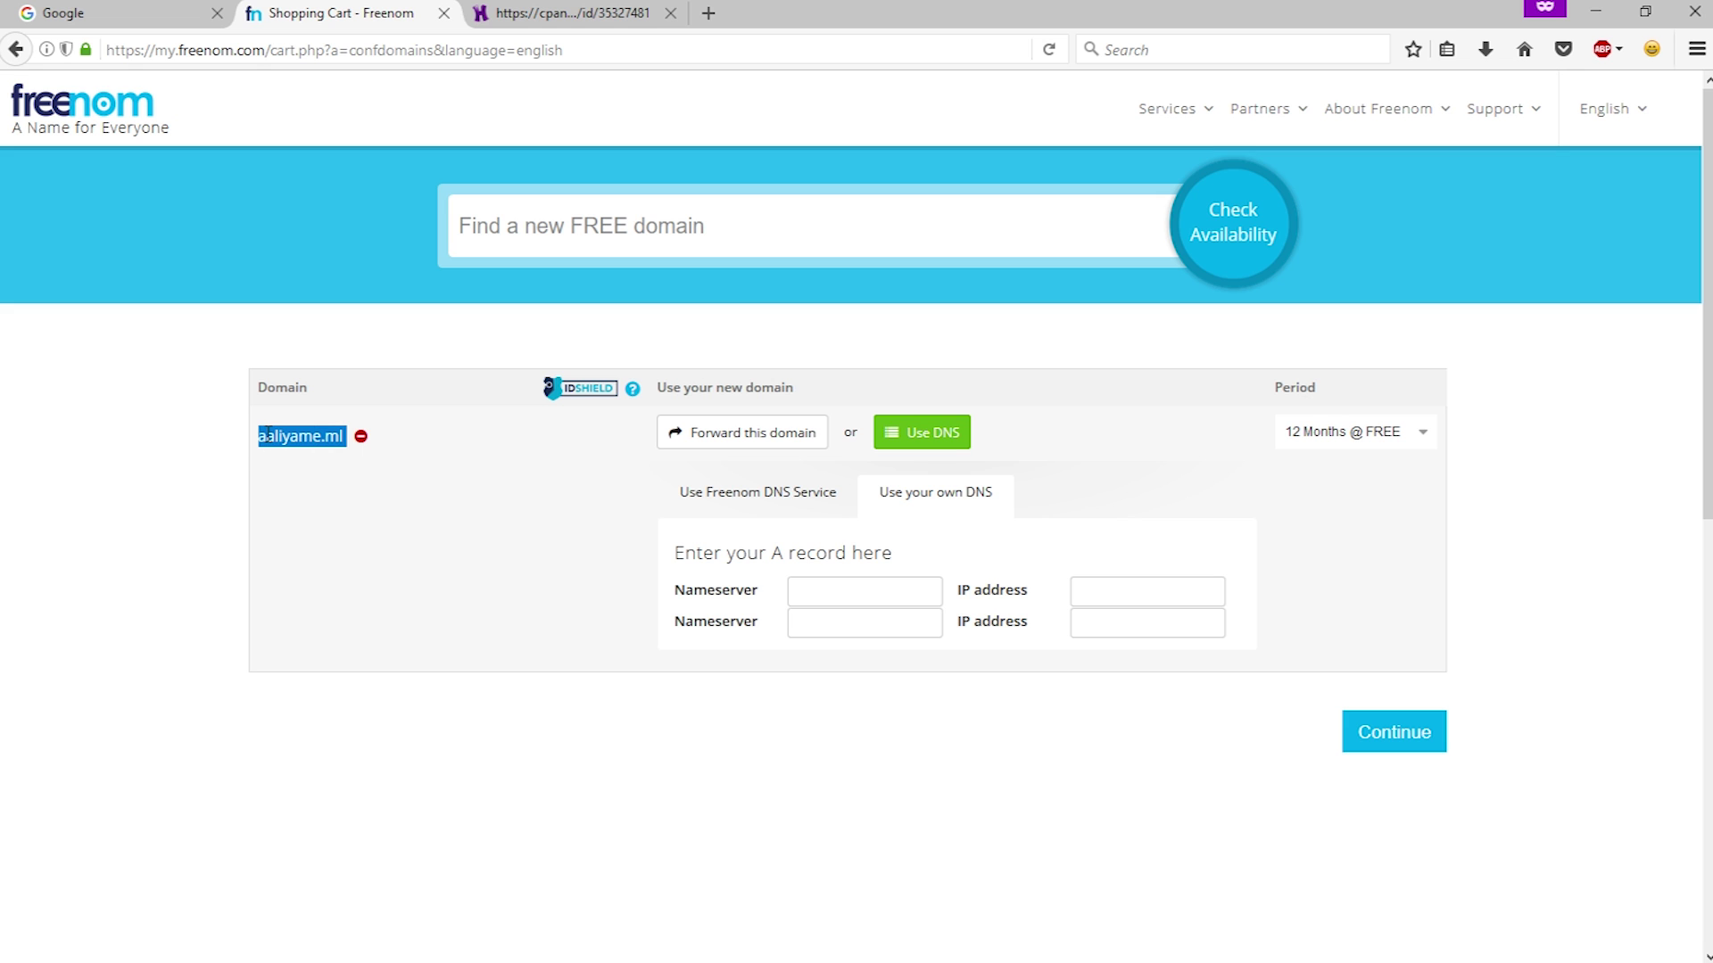
pyautogui.rightClick(265, 436)
pyautogui.click(277, 578)
pyautogui.click(571, 14)
pyautogui.rightClick(834, 404)
pyautogui.click(883, 494)
# Choose the Europe (UK) server region, fill in the saved password and submit the setup.
pyautogui.click(765, 462)
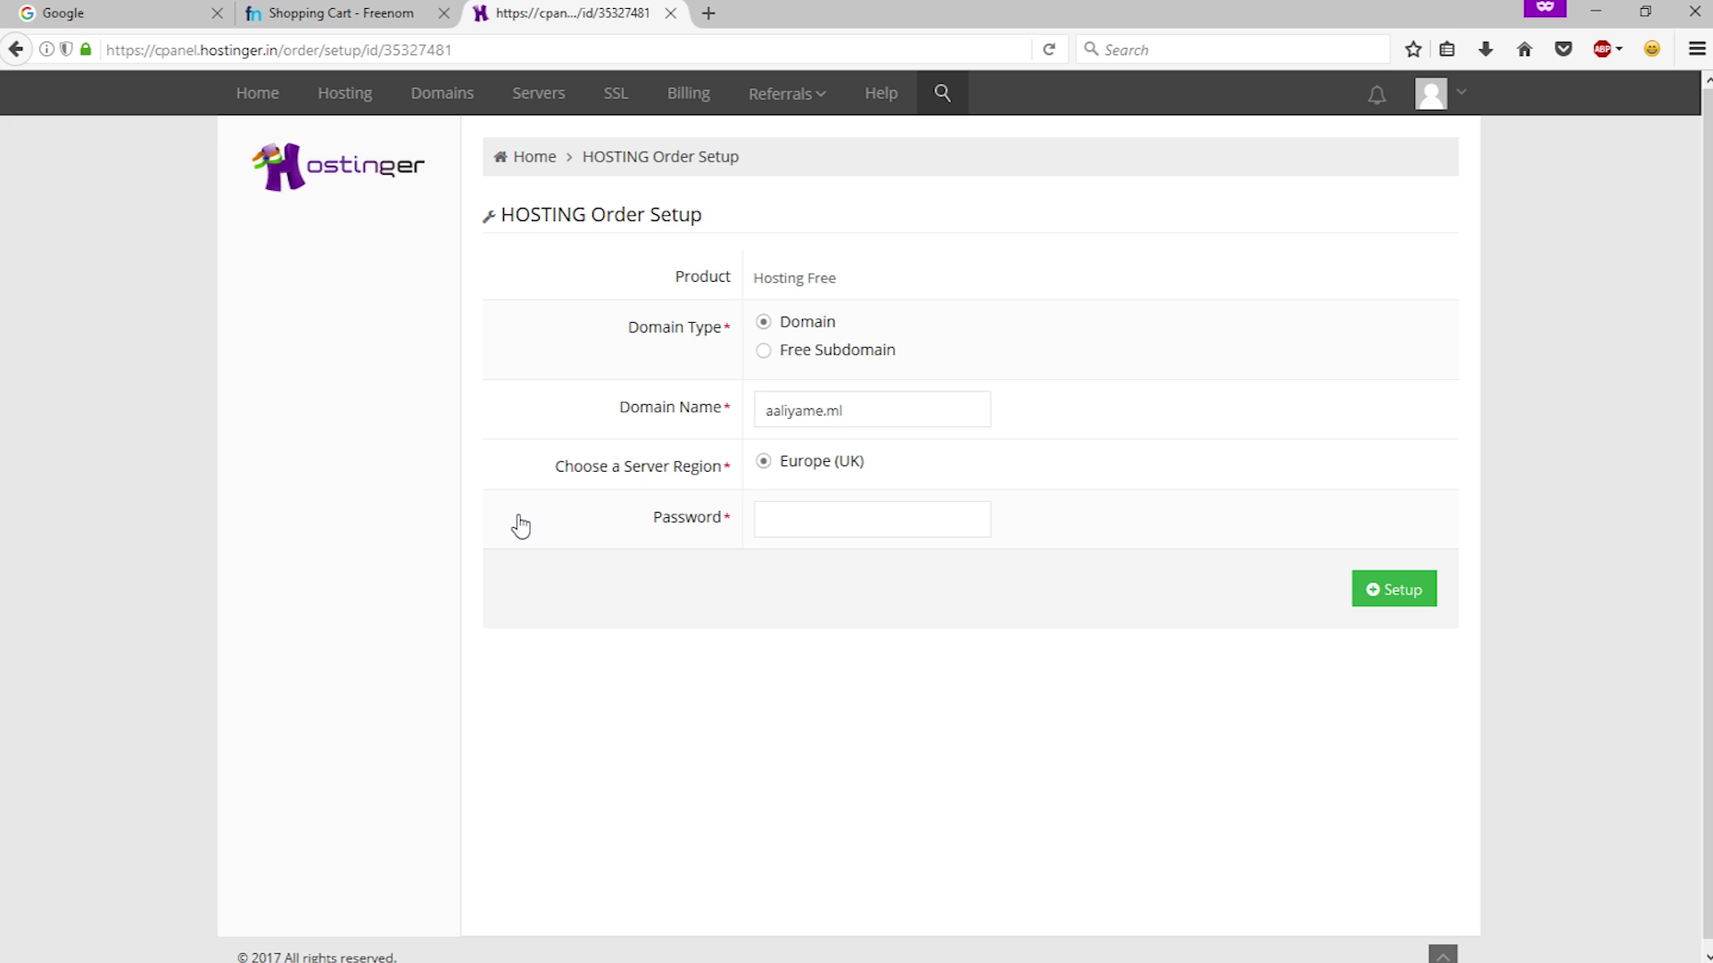
pyautogui.click(811, 526)
pyautogui.click(977, 549)
pyautogui.click(1397, 591)
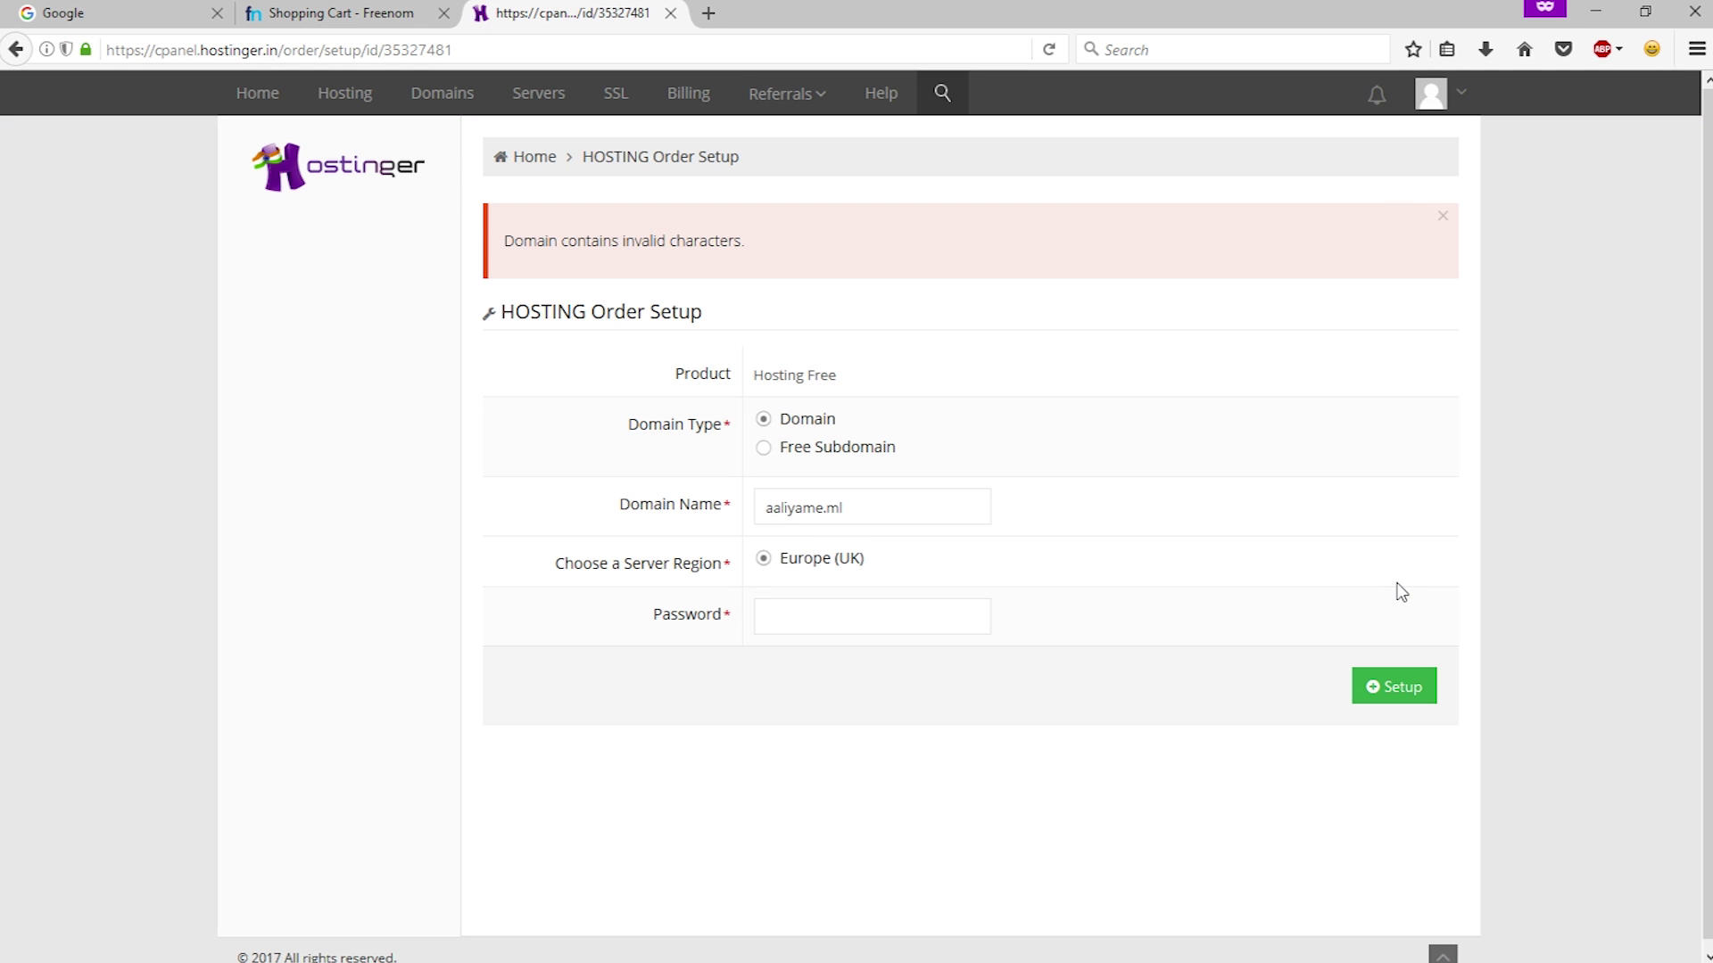
# Delete the leading space before aaliyame.ml and fill in the saved password again.
pyautogui.moveTo(745, 244); pyautogui.dragTo(504, 249)
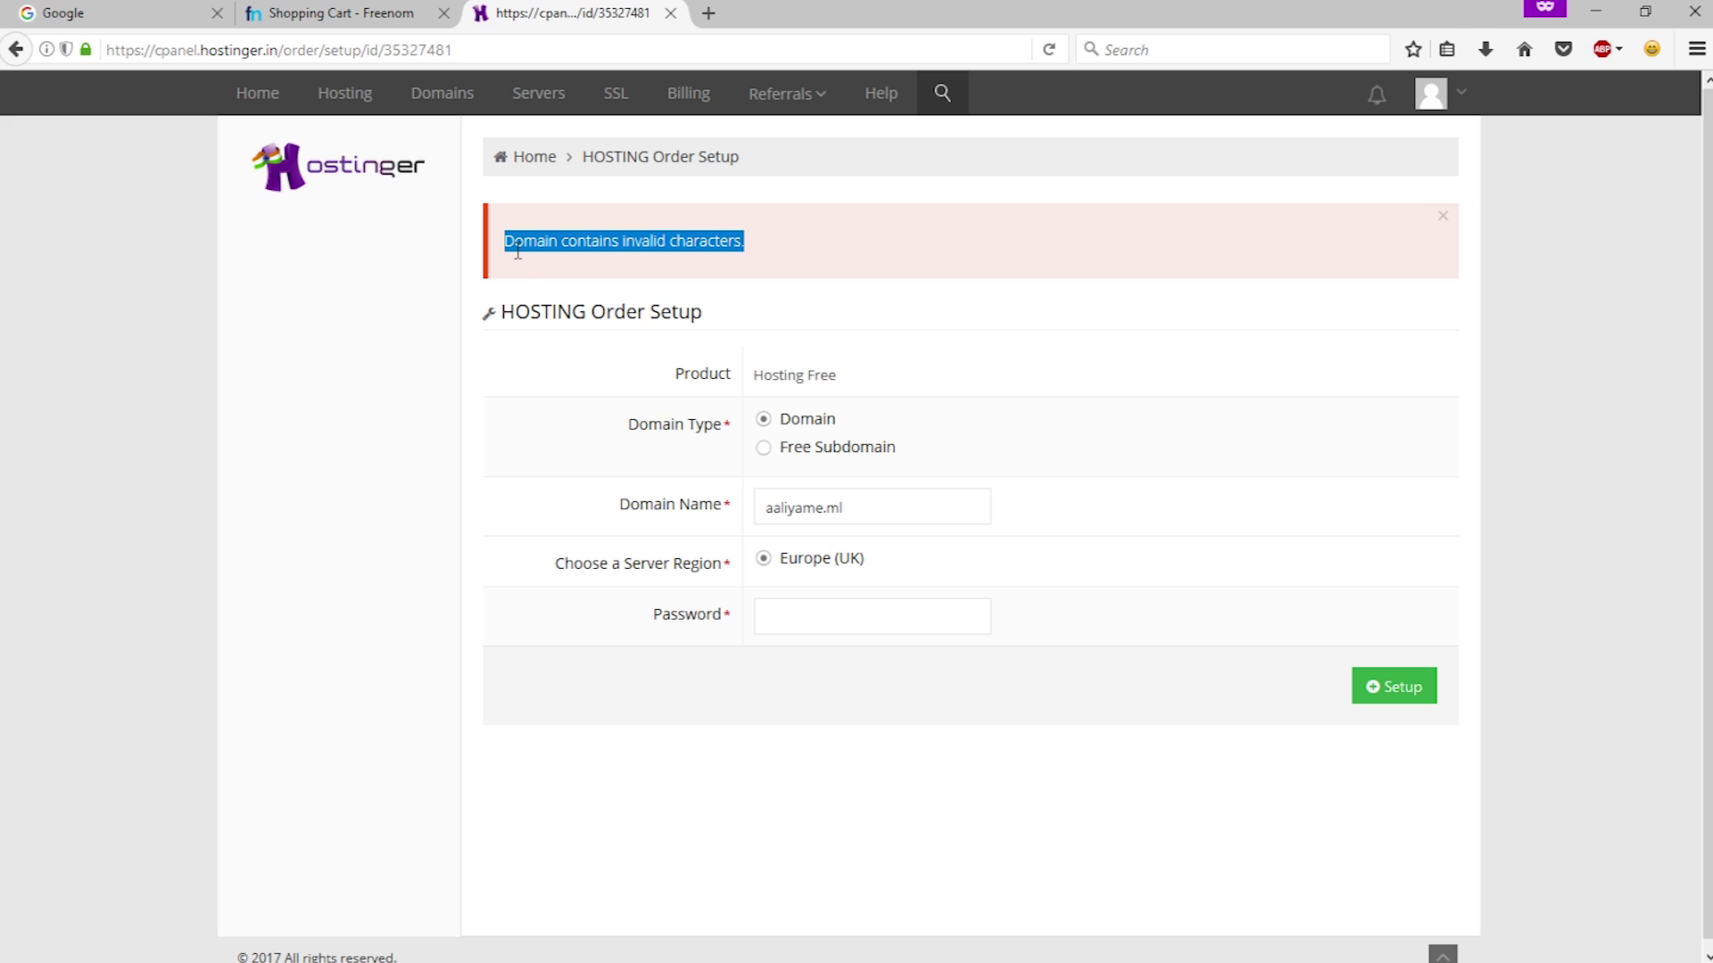
pyautogui.click(522, 262)
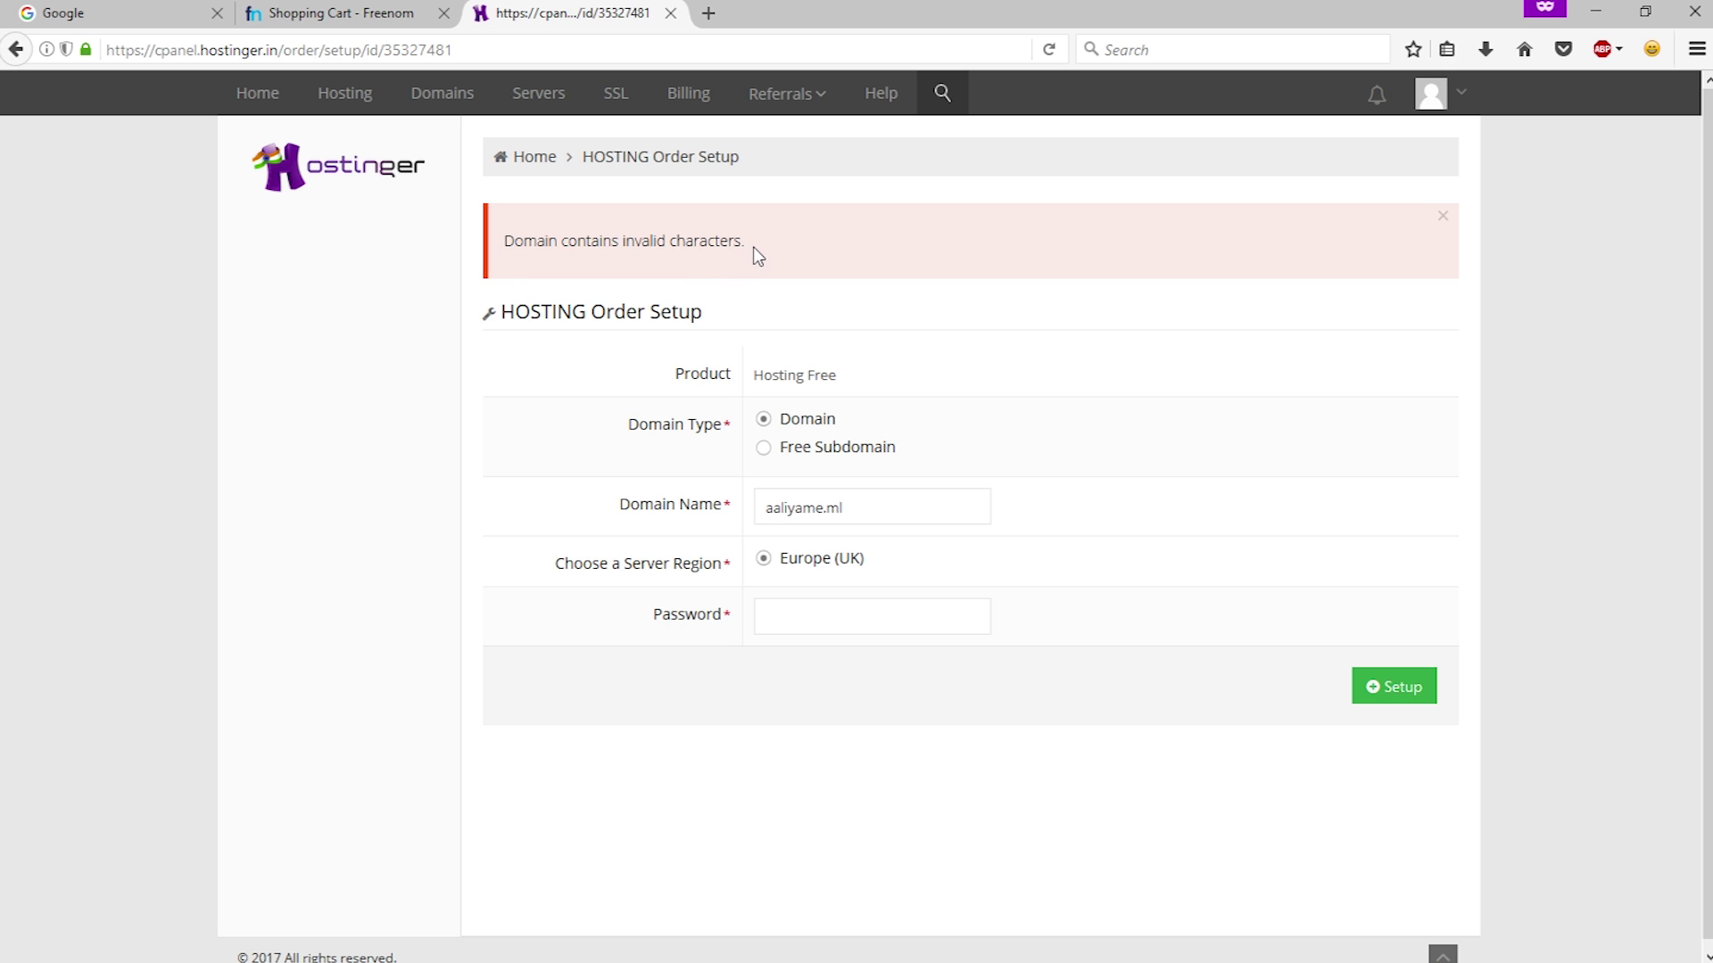
pyautogui.moveTo(753, 253); pyautogui.dragTo(504, 244)
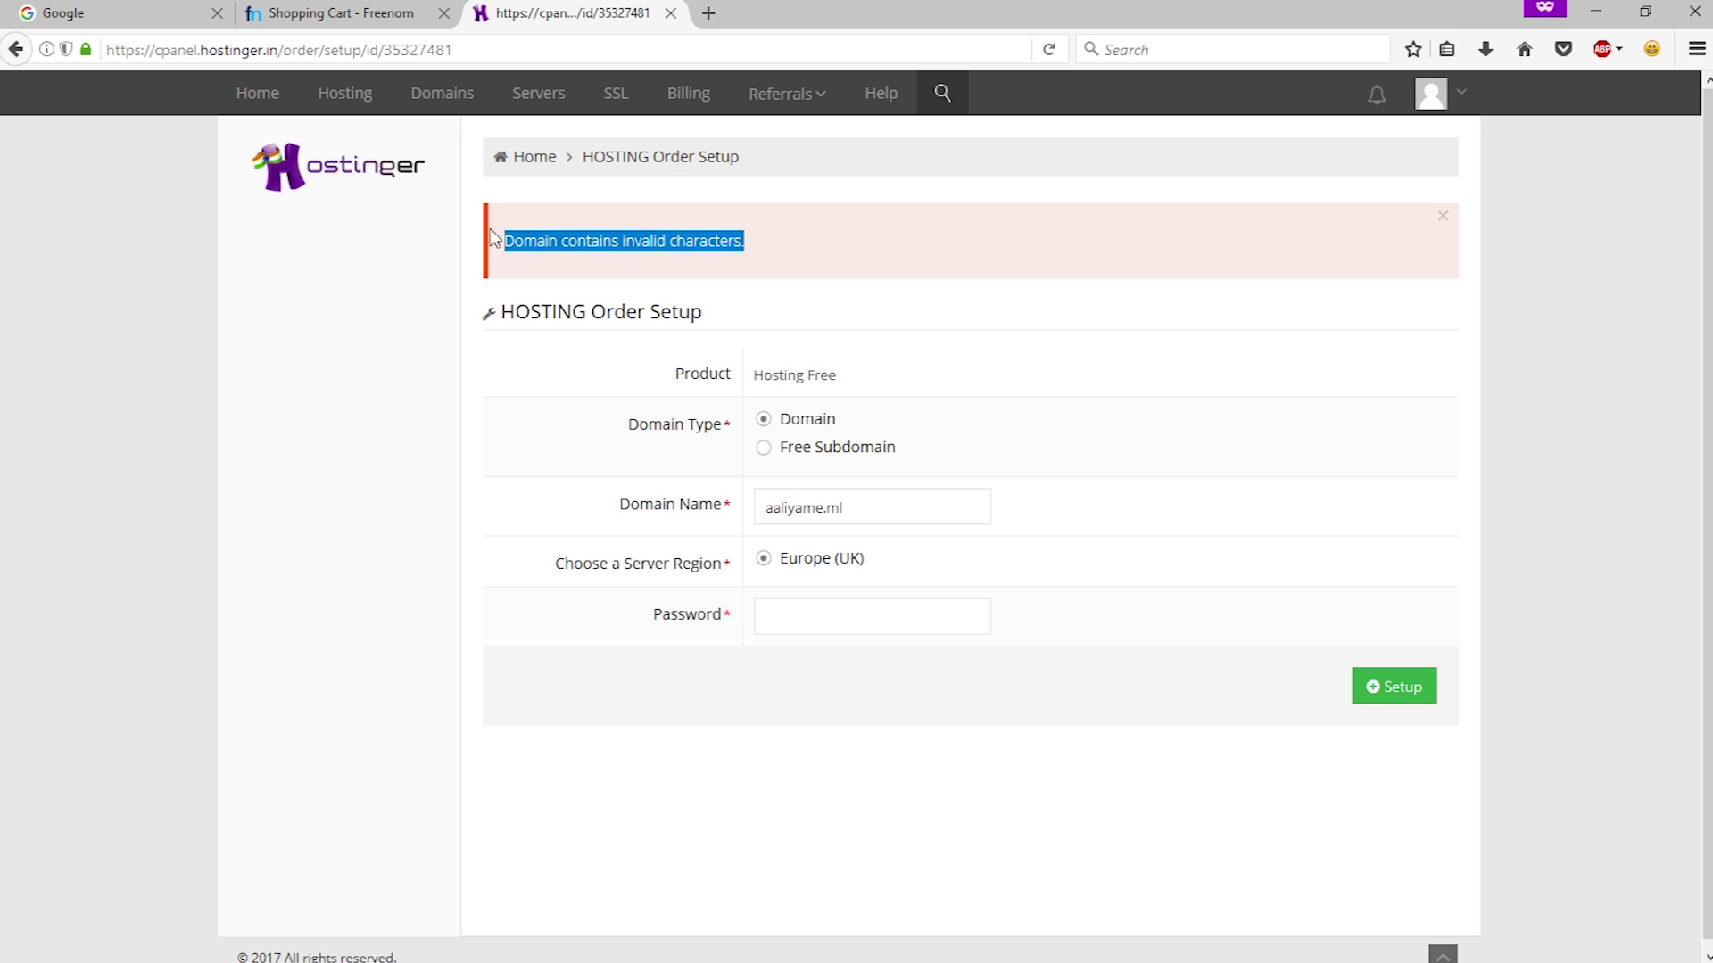
pyautogui.click(769, 505)
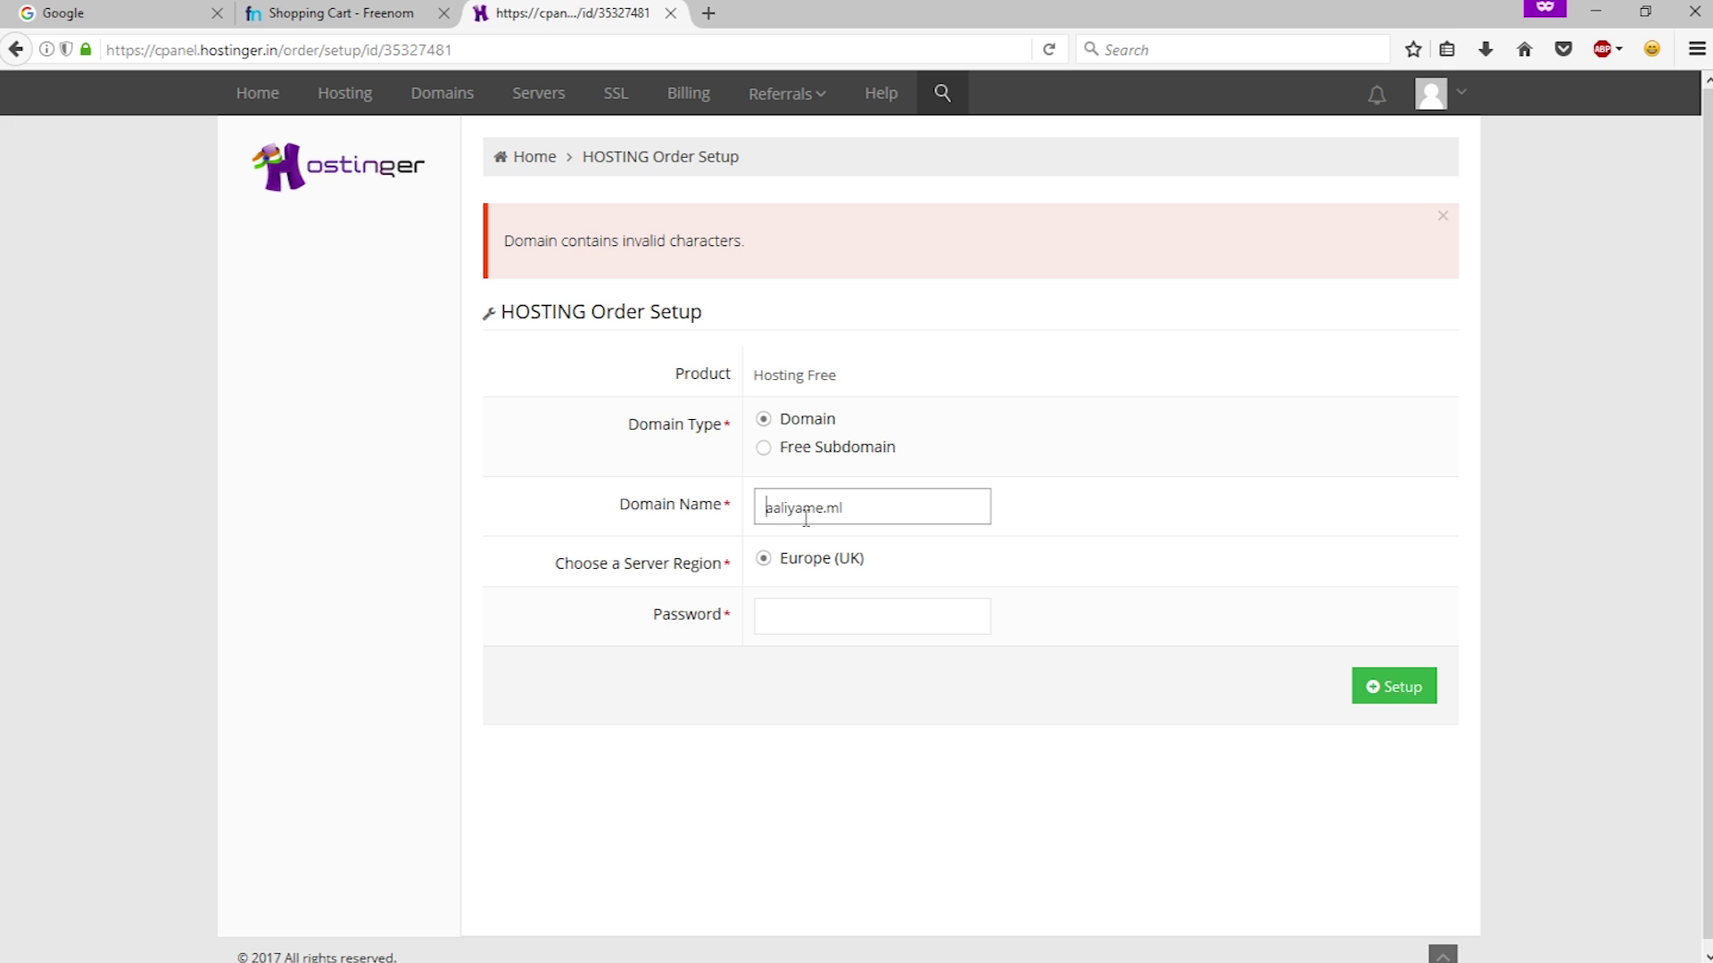
pyautogui.press('Home')
pyautogui.press('Delete')
pyautogui.click(875, 510)
pyautogui.click(856, 616)
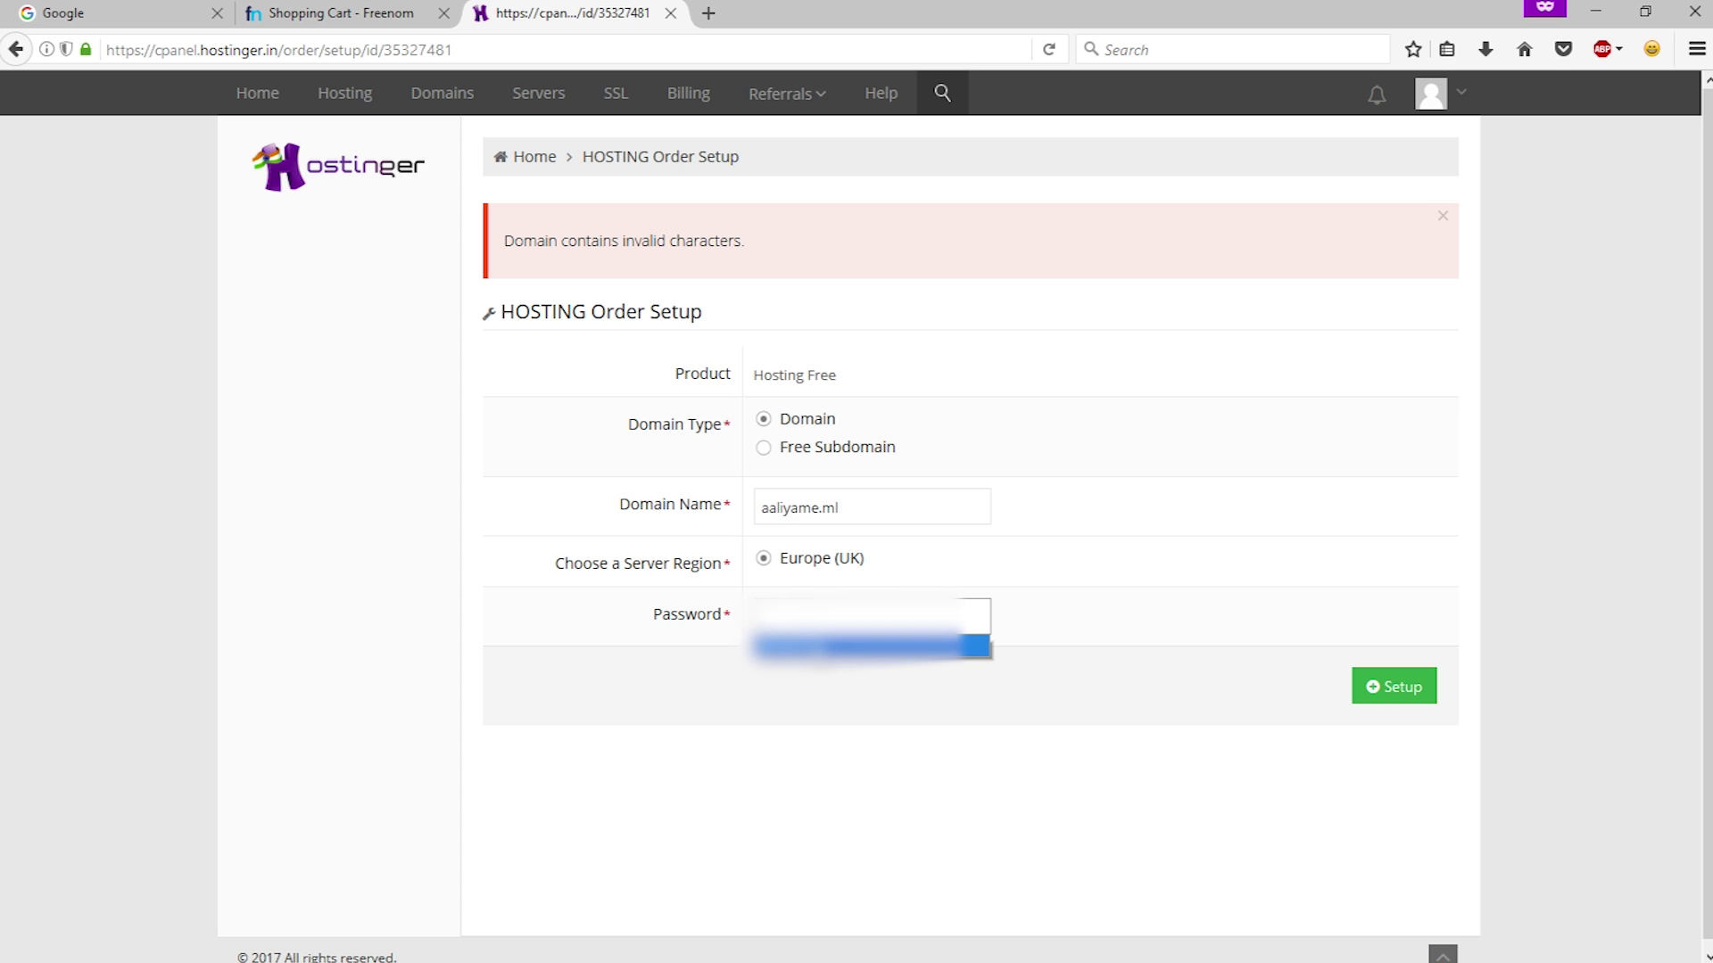
pyautogui.click(847, 645)
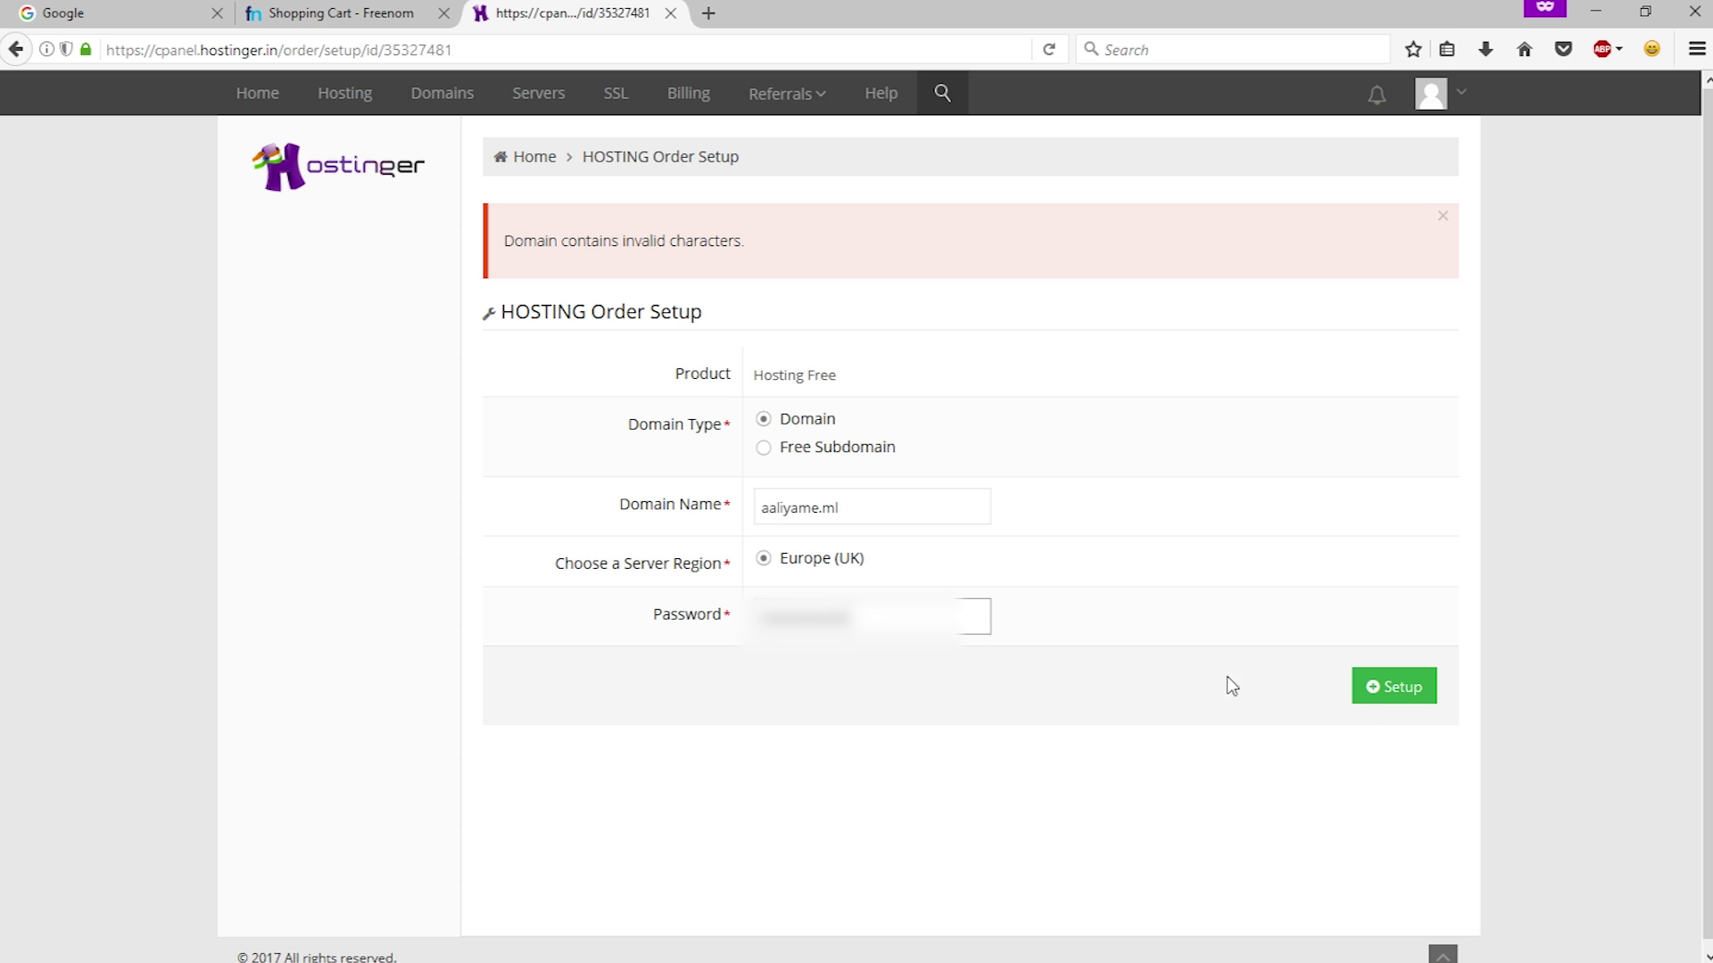
# Submit the aaliyame.ml setup, then open its hosting account's control panel from the dashboard.
pyautogui.click(1394, 688)
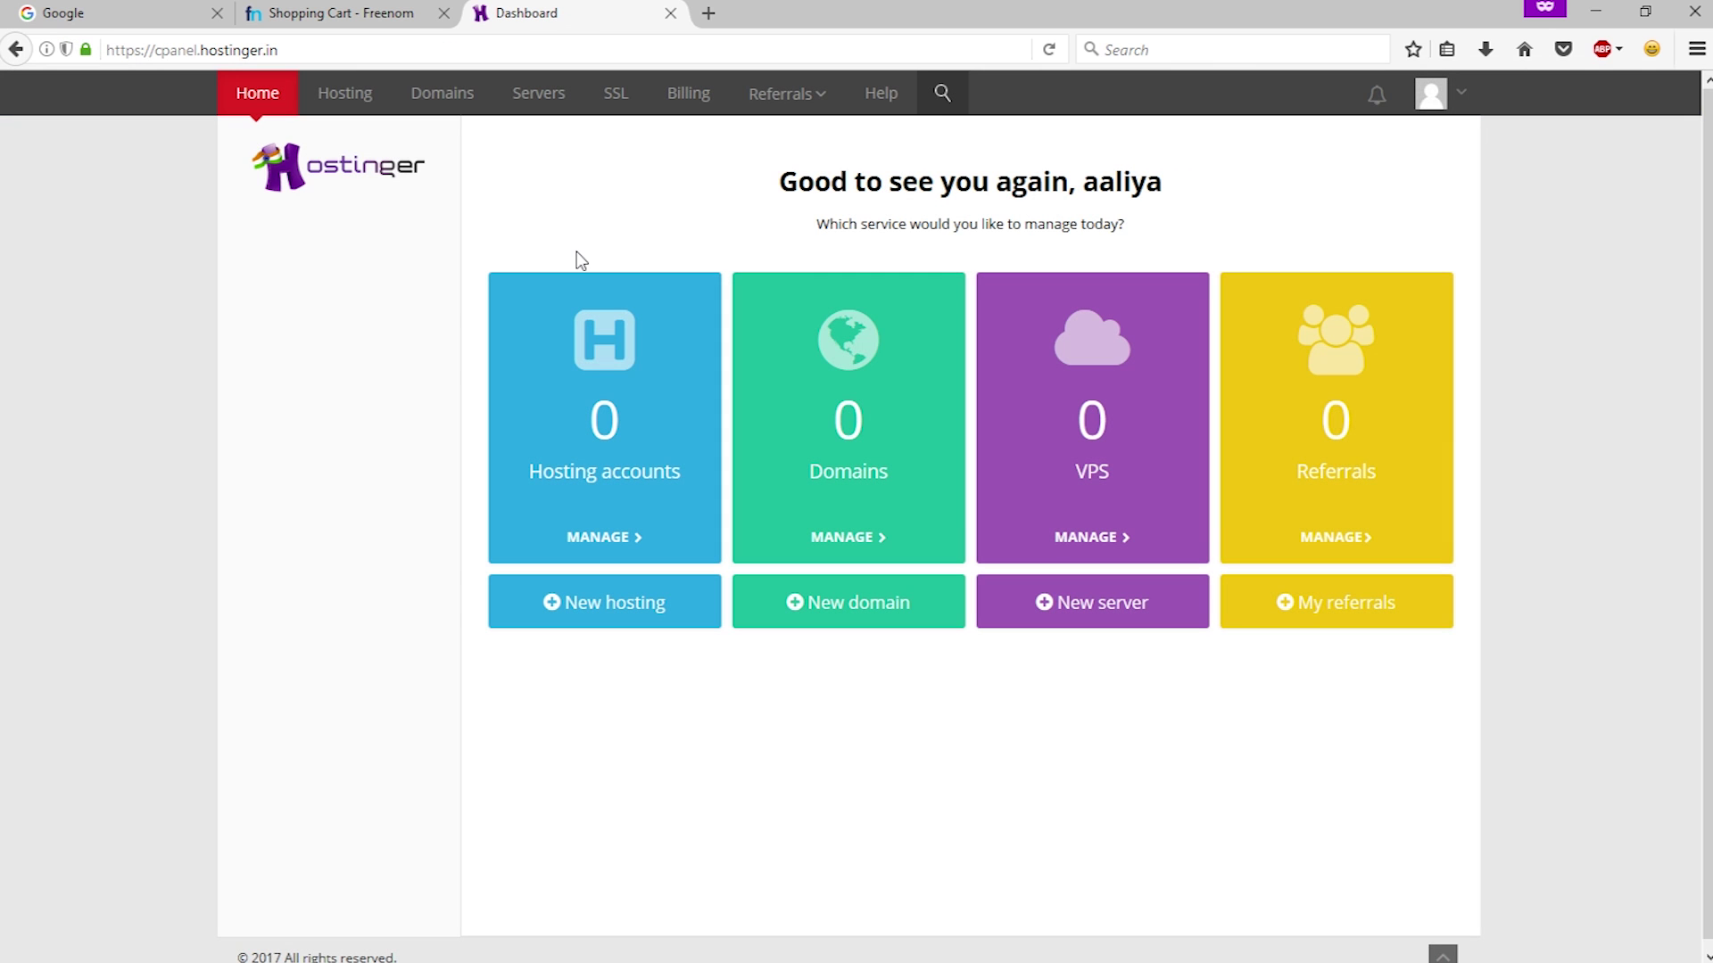
pyautogui.click(604, 543)
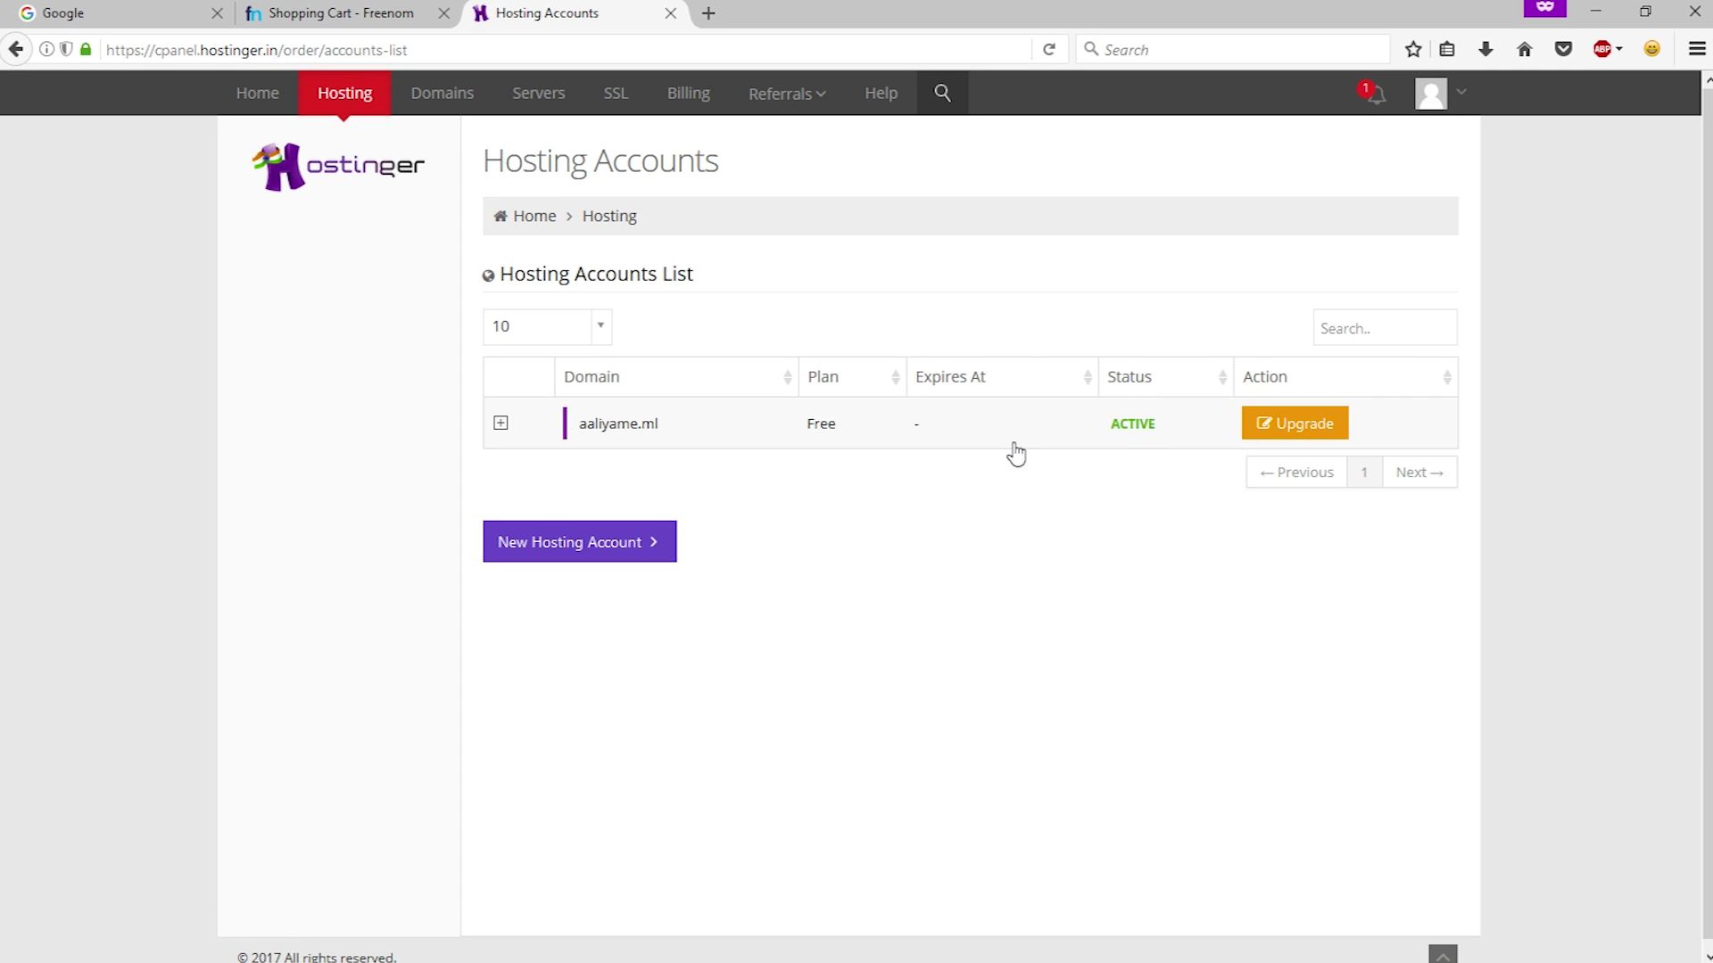
pyautogui.click(608, 428)
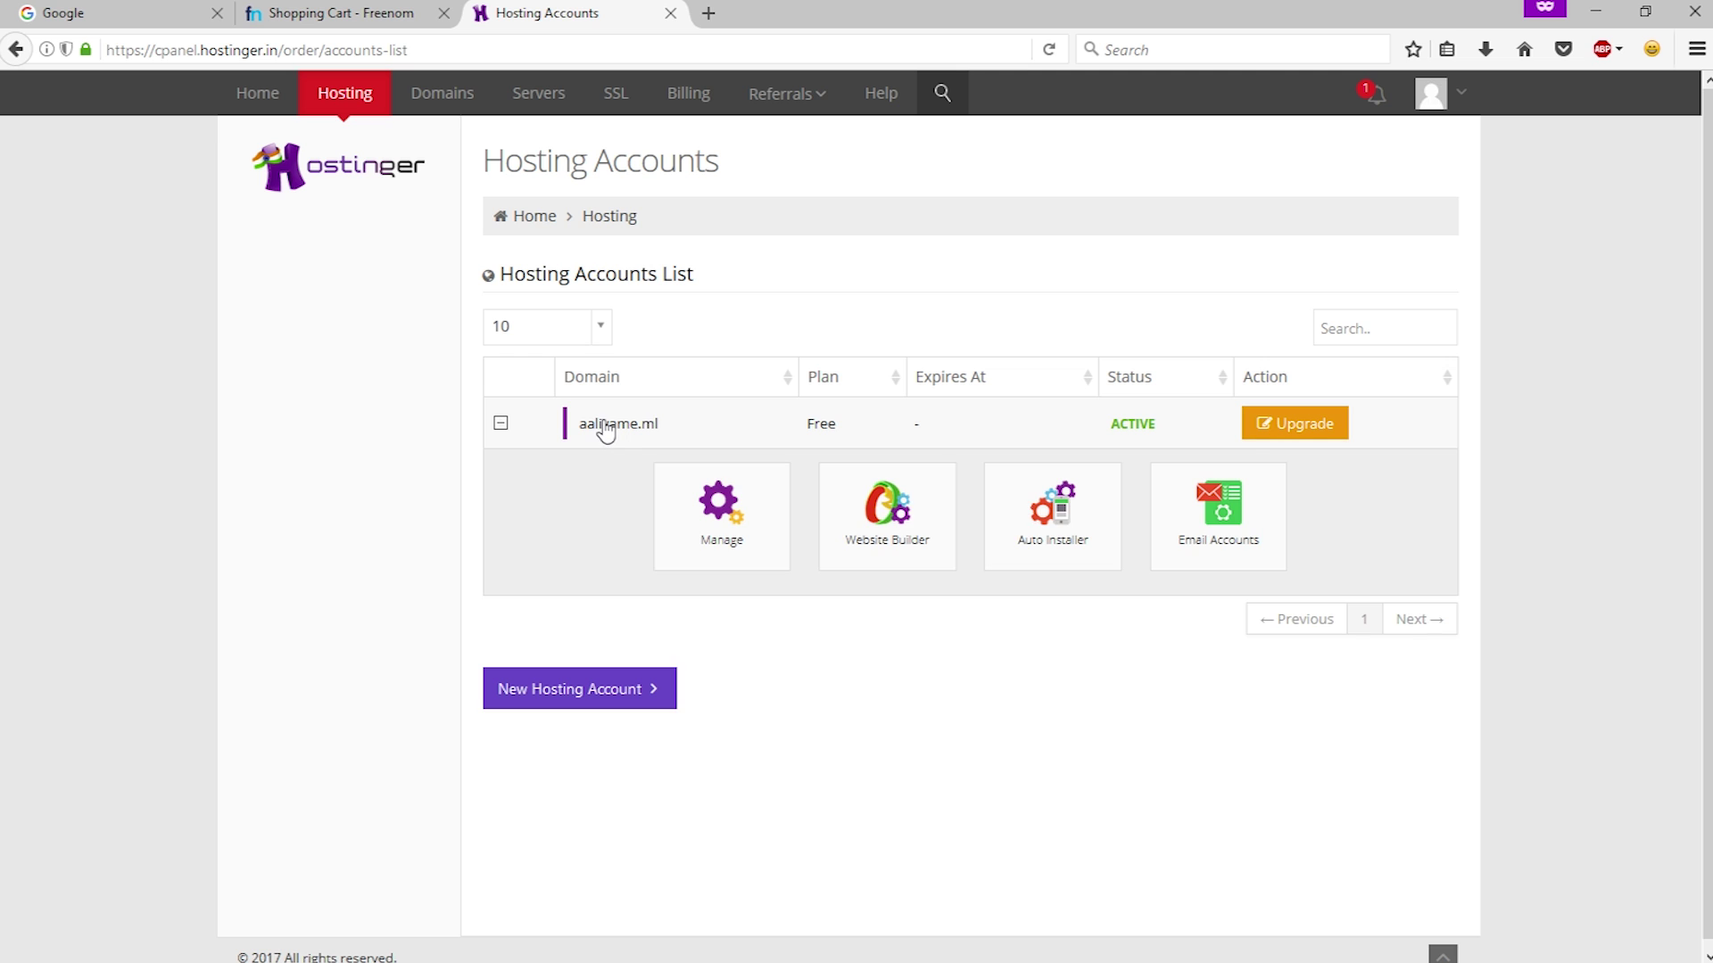
pyautogui.click(717, 547)
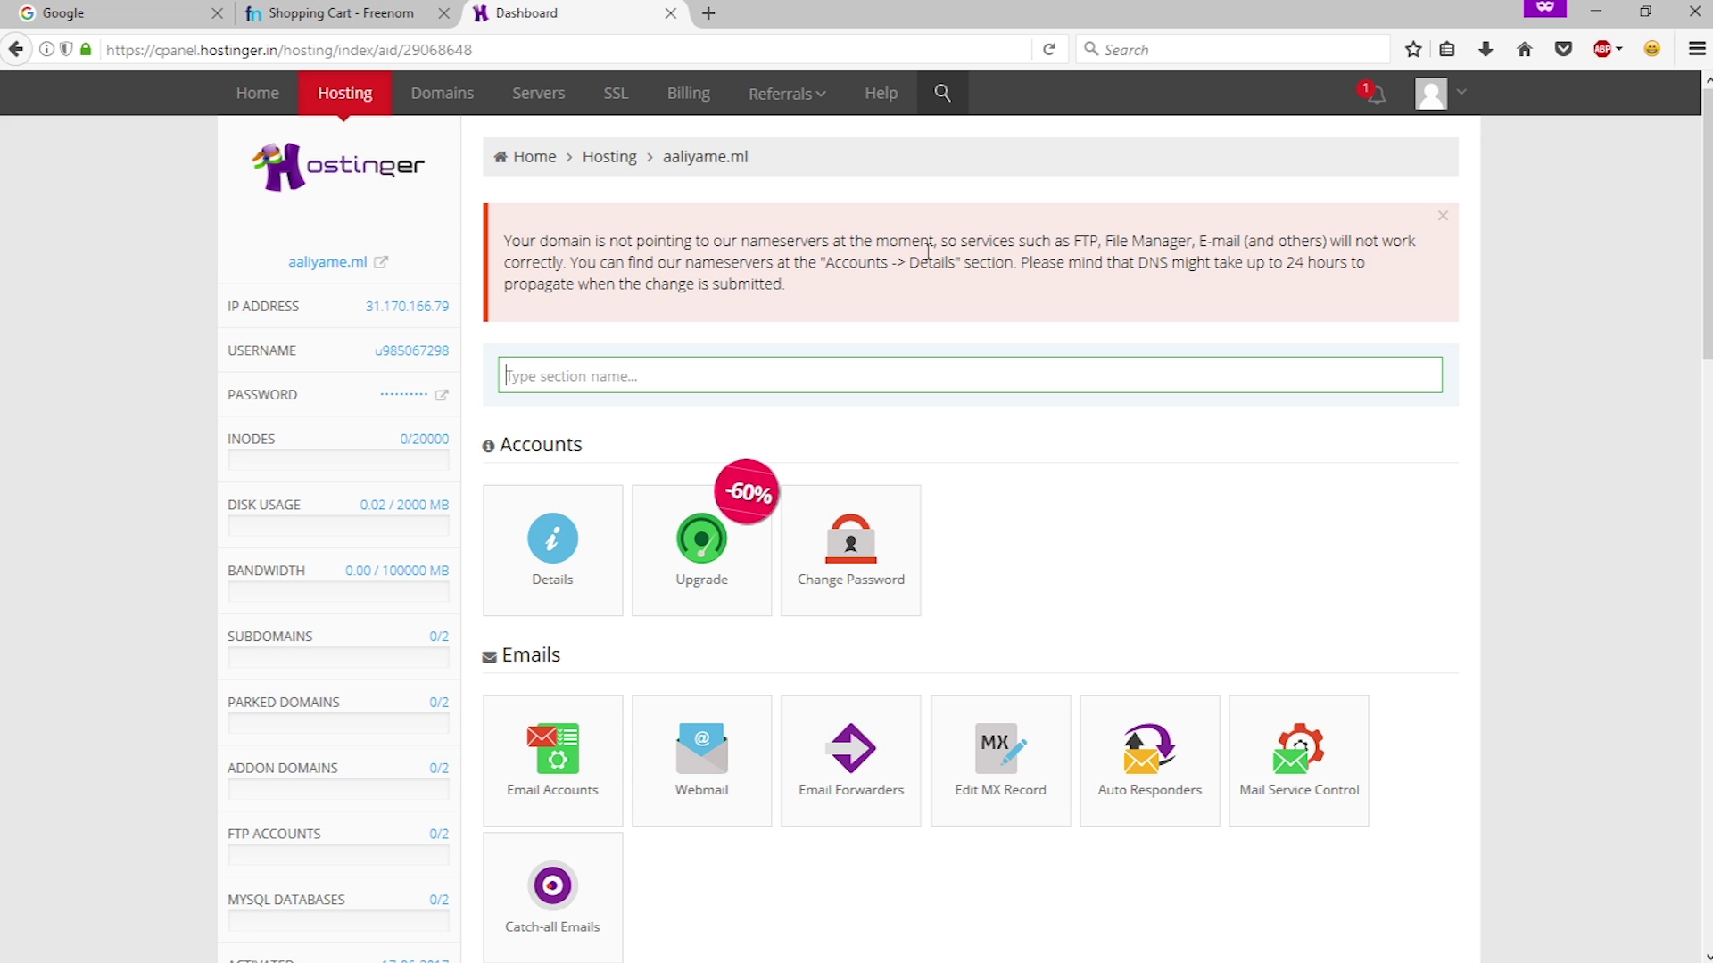
# Open the account Details and copy the first nameserver, ns1.hostinger.in.
pyautogui.click(559, 580)
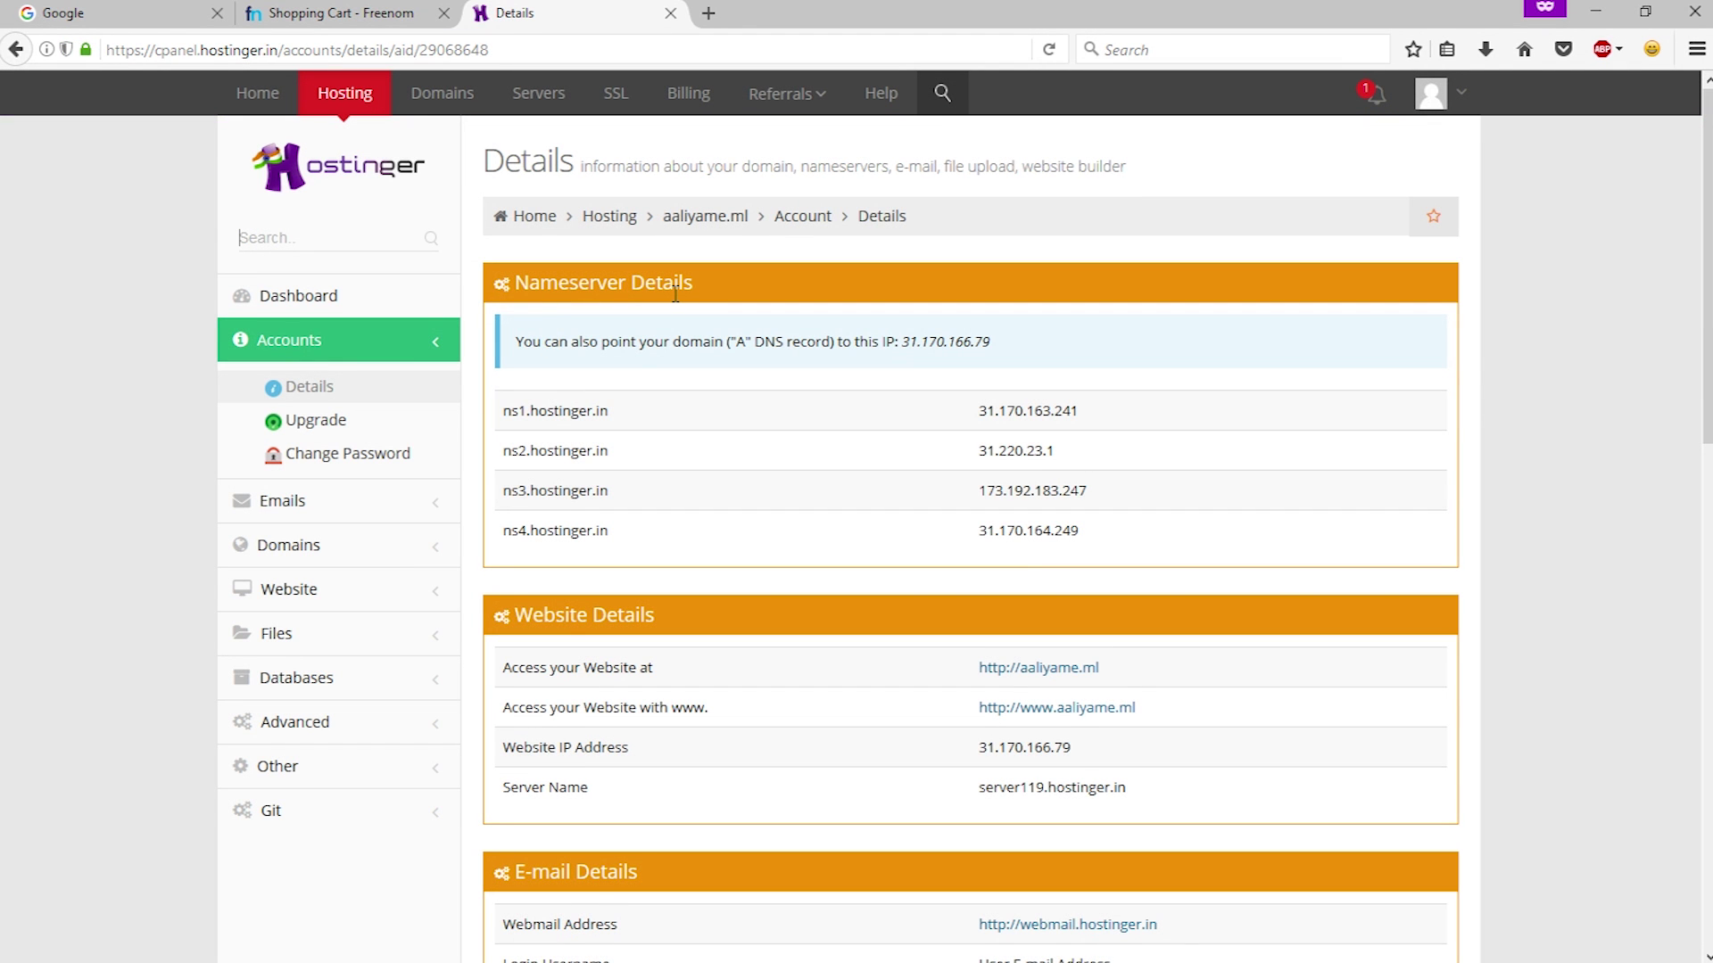
pyautogui.moveTo(614, 411); pyautogui.dragTo(502, 411)
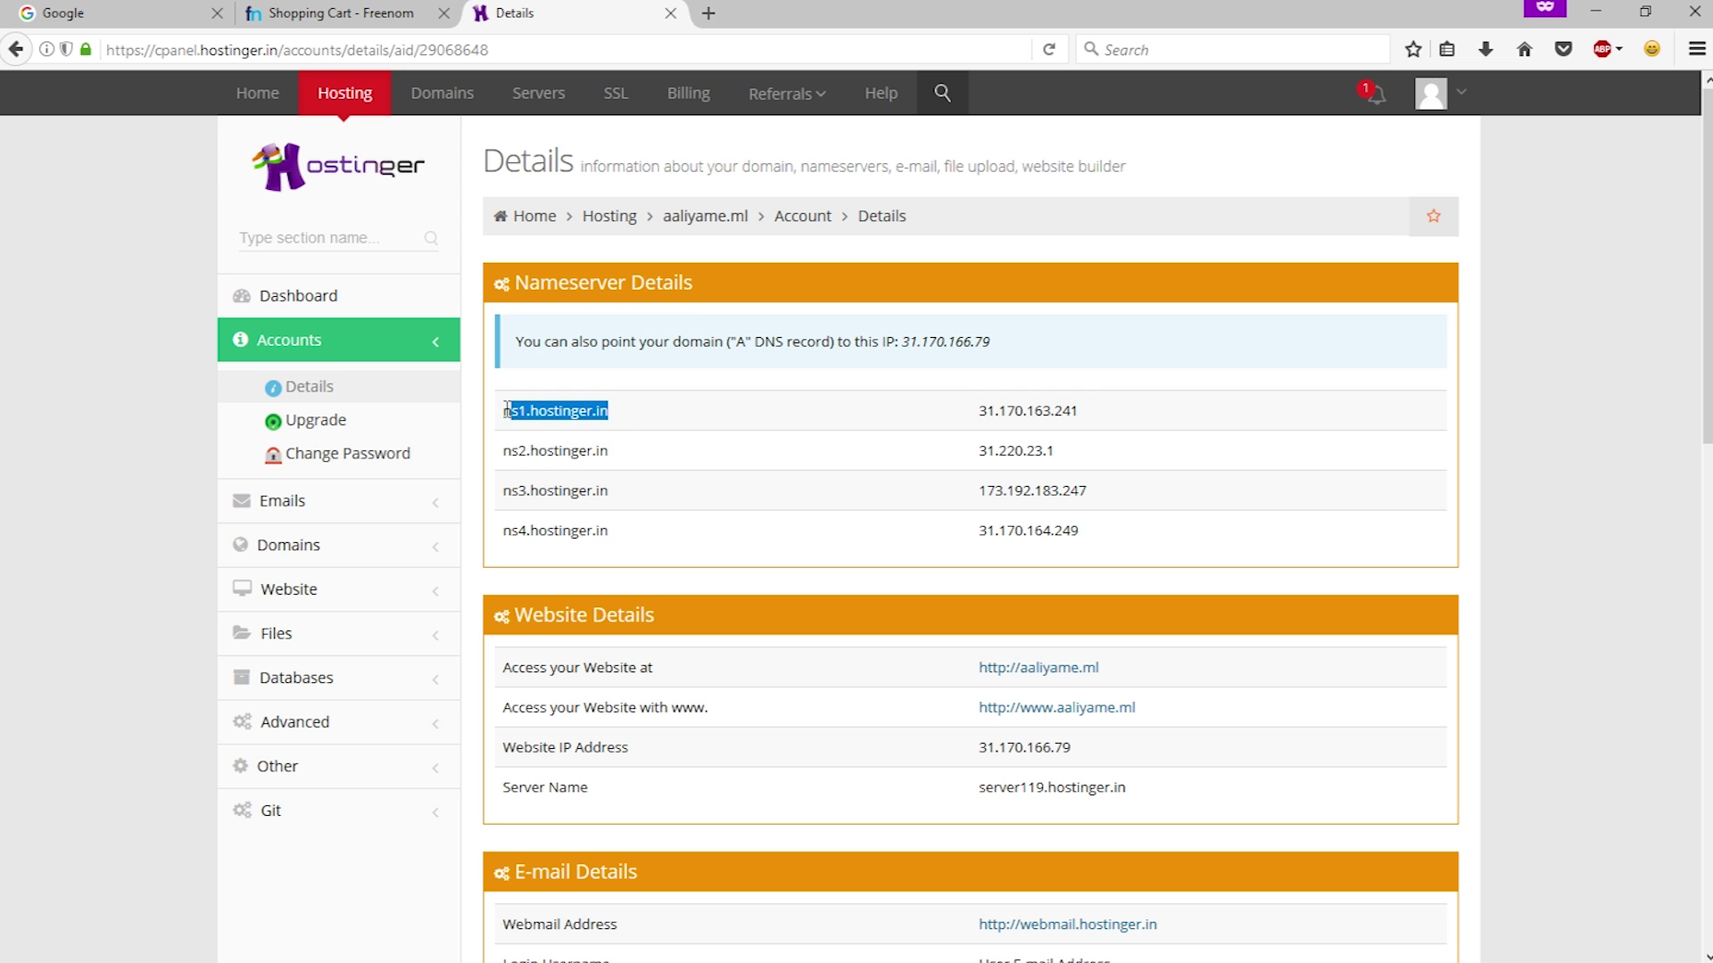
pyautogui.rightClick(516, 411)
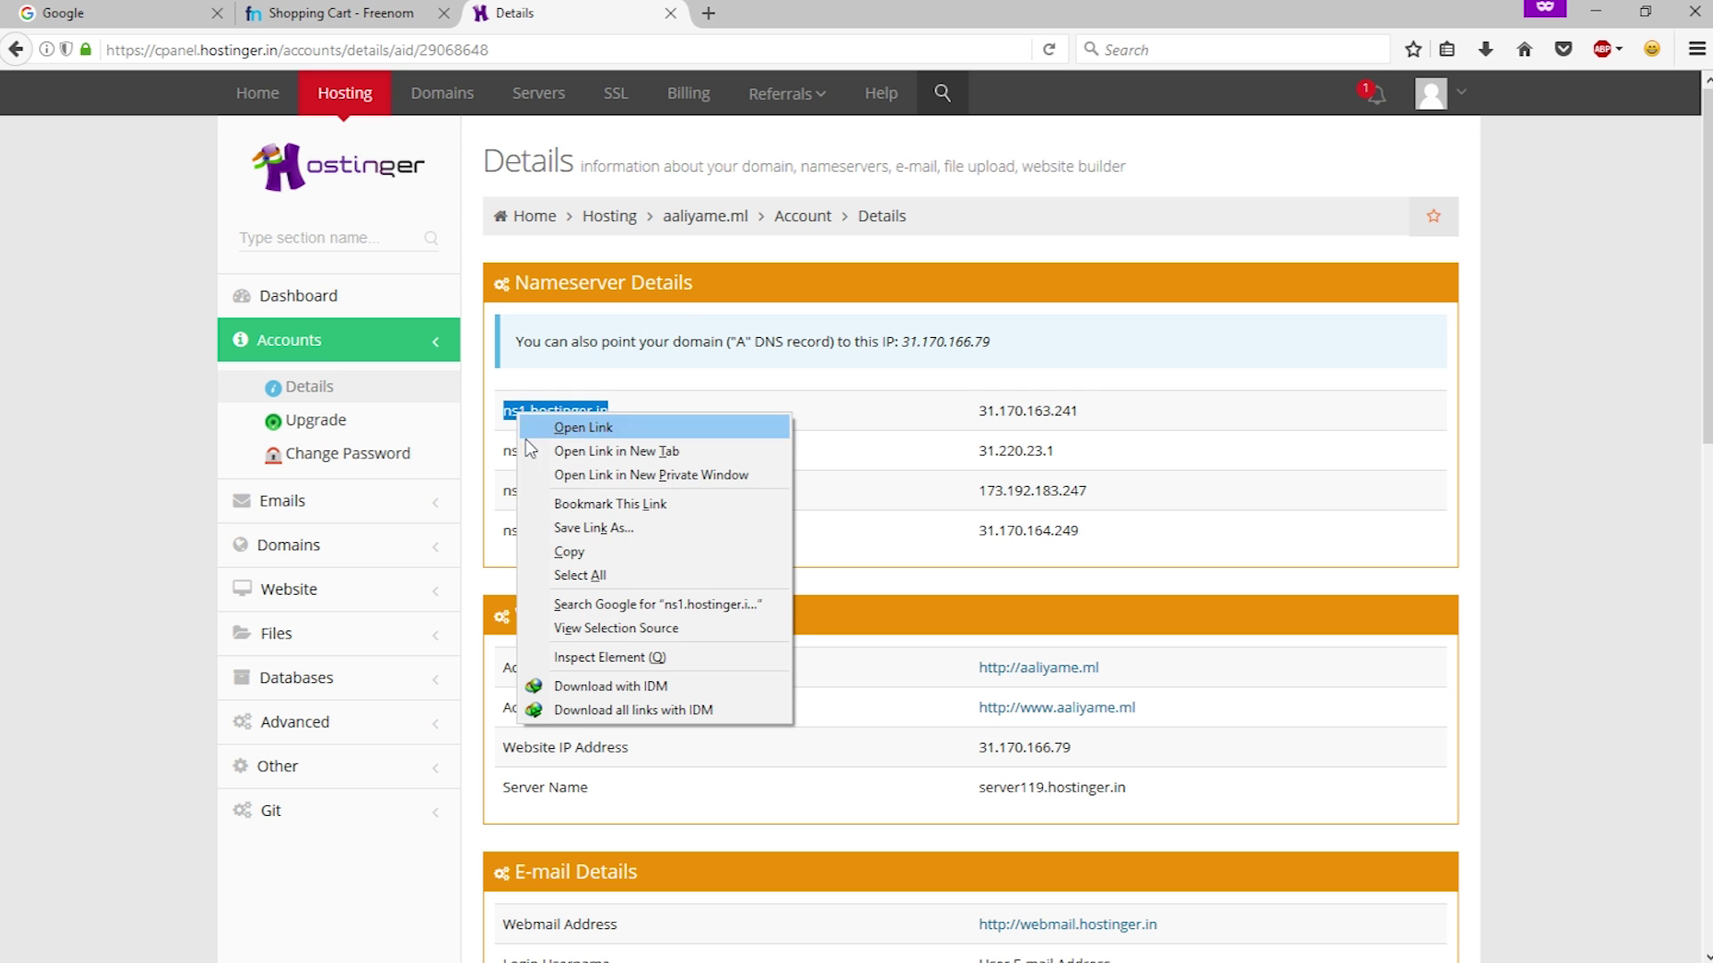
pyautogui.click(569, 553)
# Fill Freenom's first nameserver row with ns1.hostinger.in and IP 31.170.163.241.
pyautogui.click(363, 7)
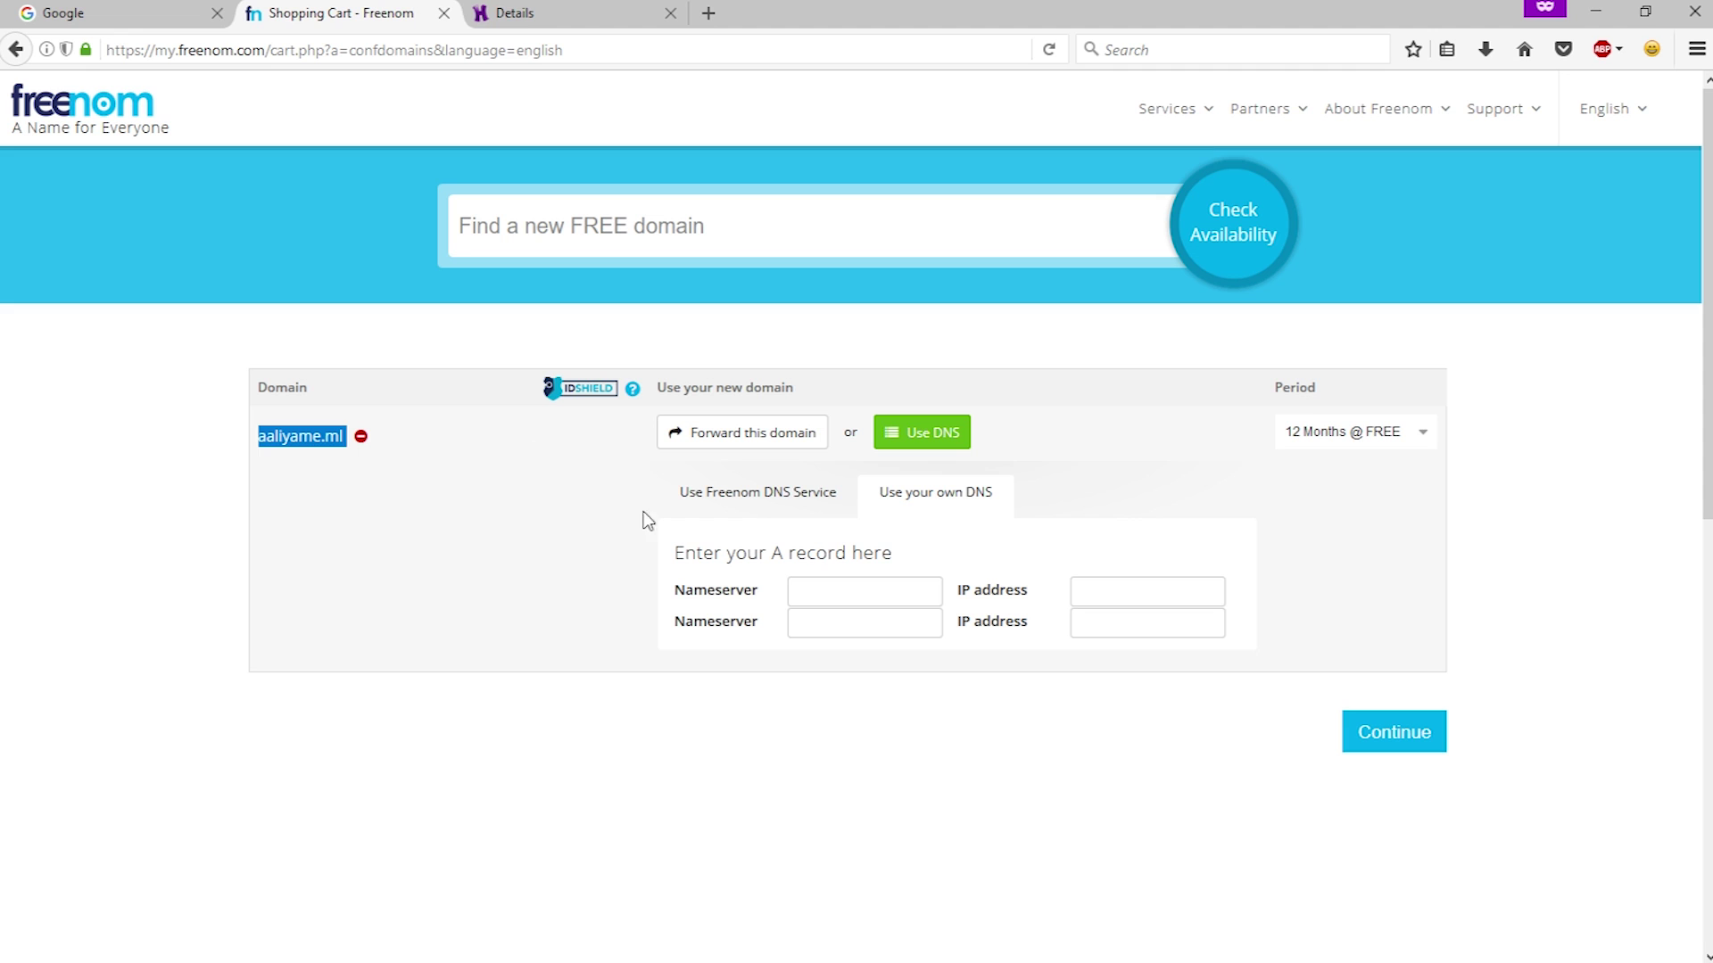
pyautogui.click(811, 586)
pyautogui.hotkey('ctrl', 'v')
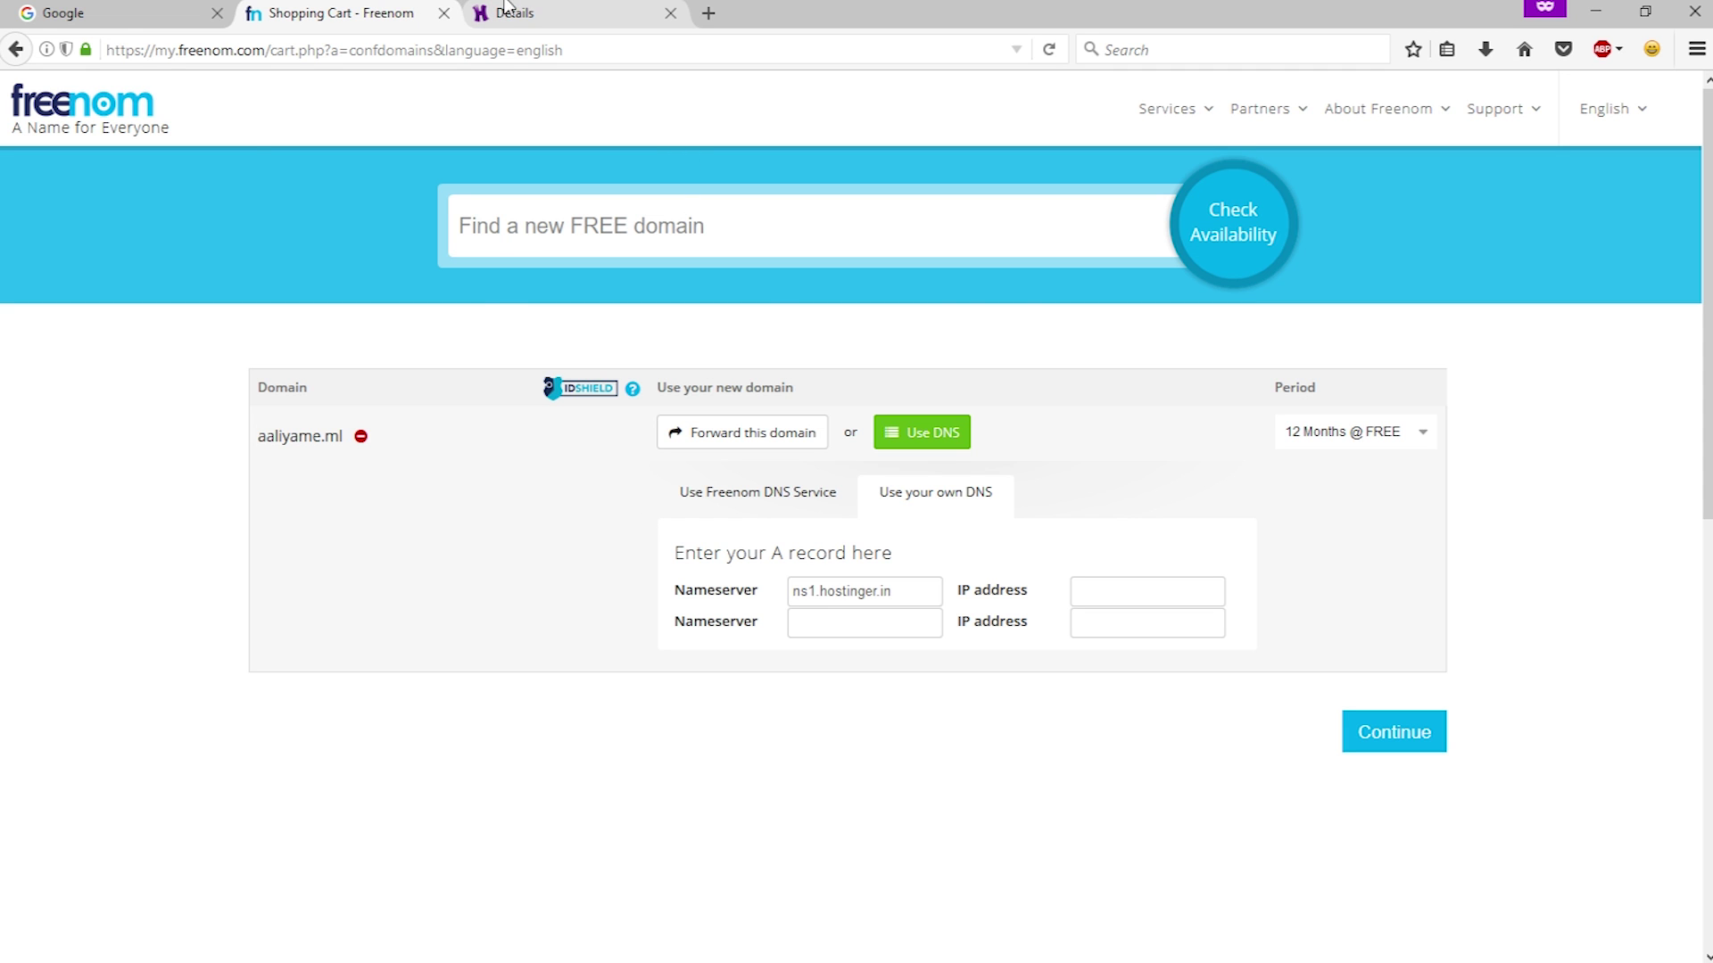
pyautogui.click(536, 13)
pyautogui.moveTo(1079, 410); pyautogui.dragTo(982, 412)
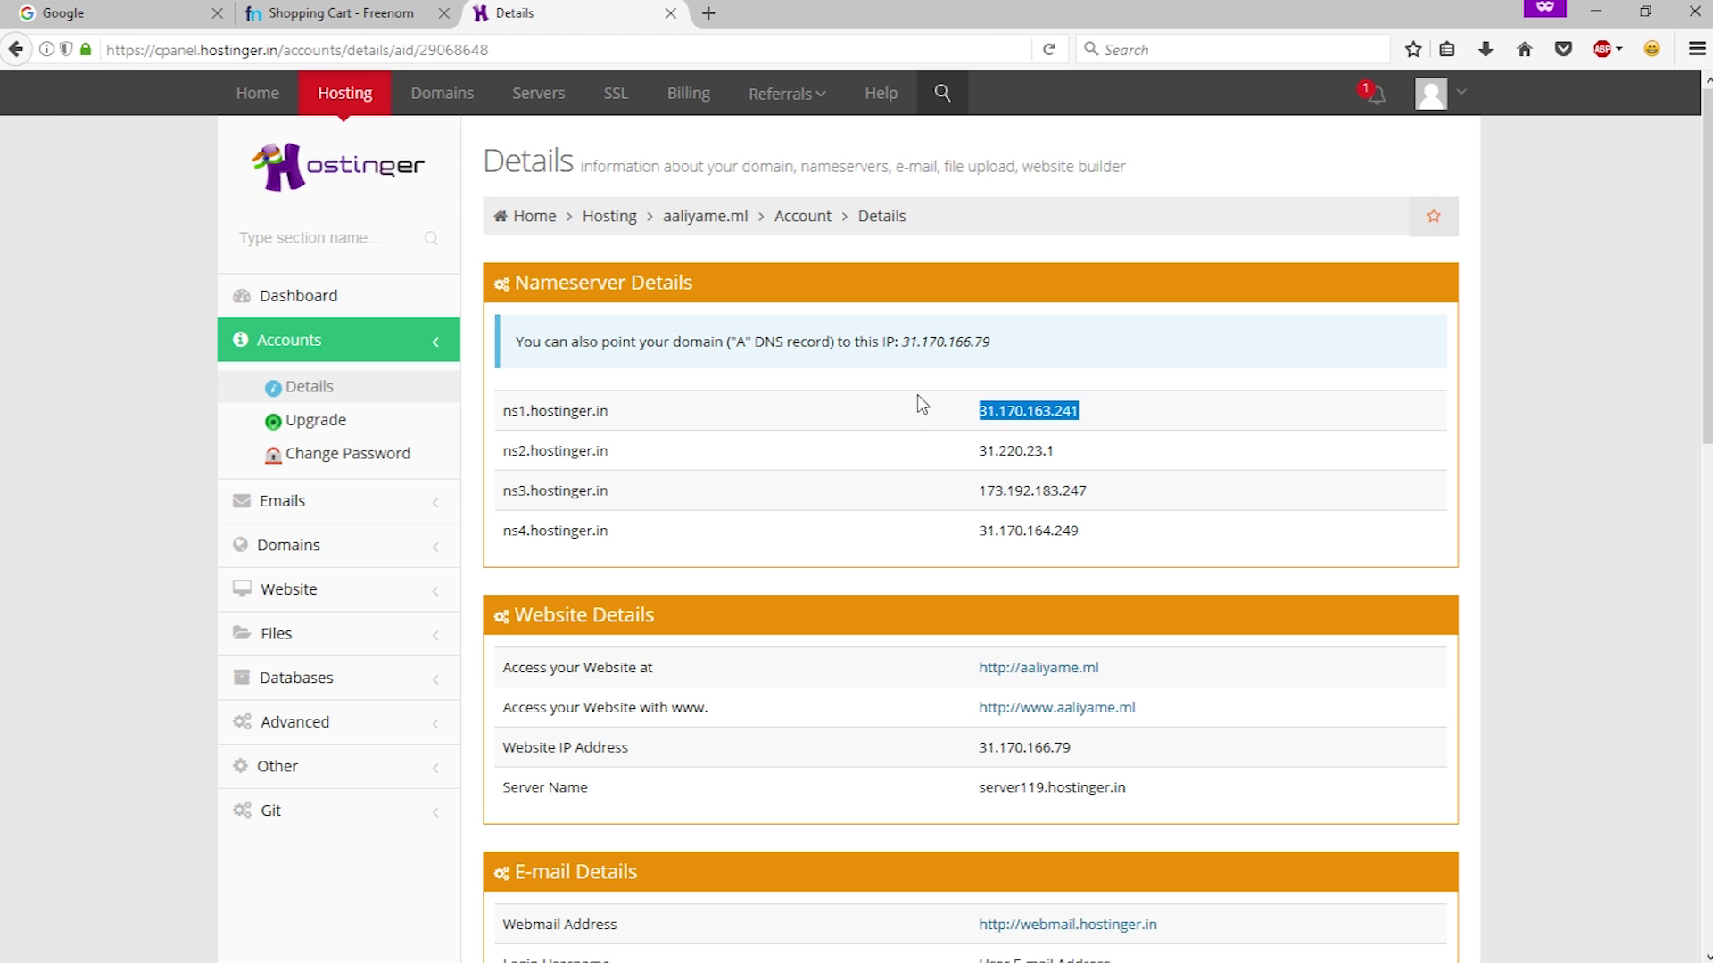
pyautogui.click(353, 12)
pyautogui.click(1098, 590)
pyautogui.hotkey('ctrl', 'v')
# Copy ns2.hostinger.in and IP 31.220.23.1 from Hostinger into Freenom's second nameserver row.
pyautogui.click(586, 10)
pyautogui.moveTo(619, 457); pyautogui.dragTo(501, 456)
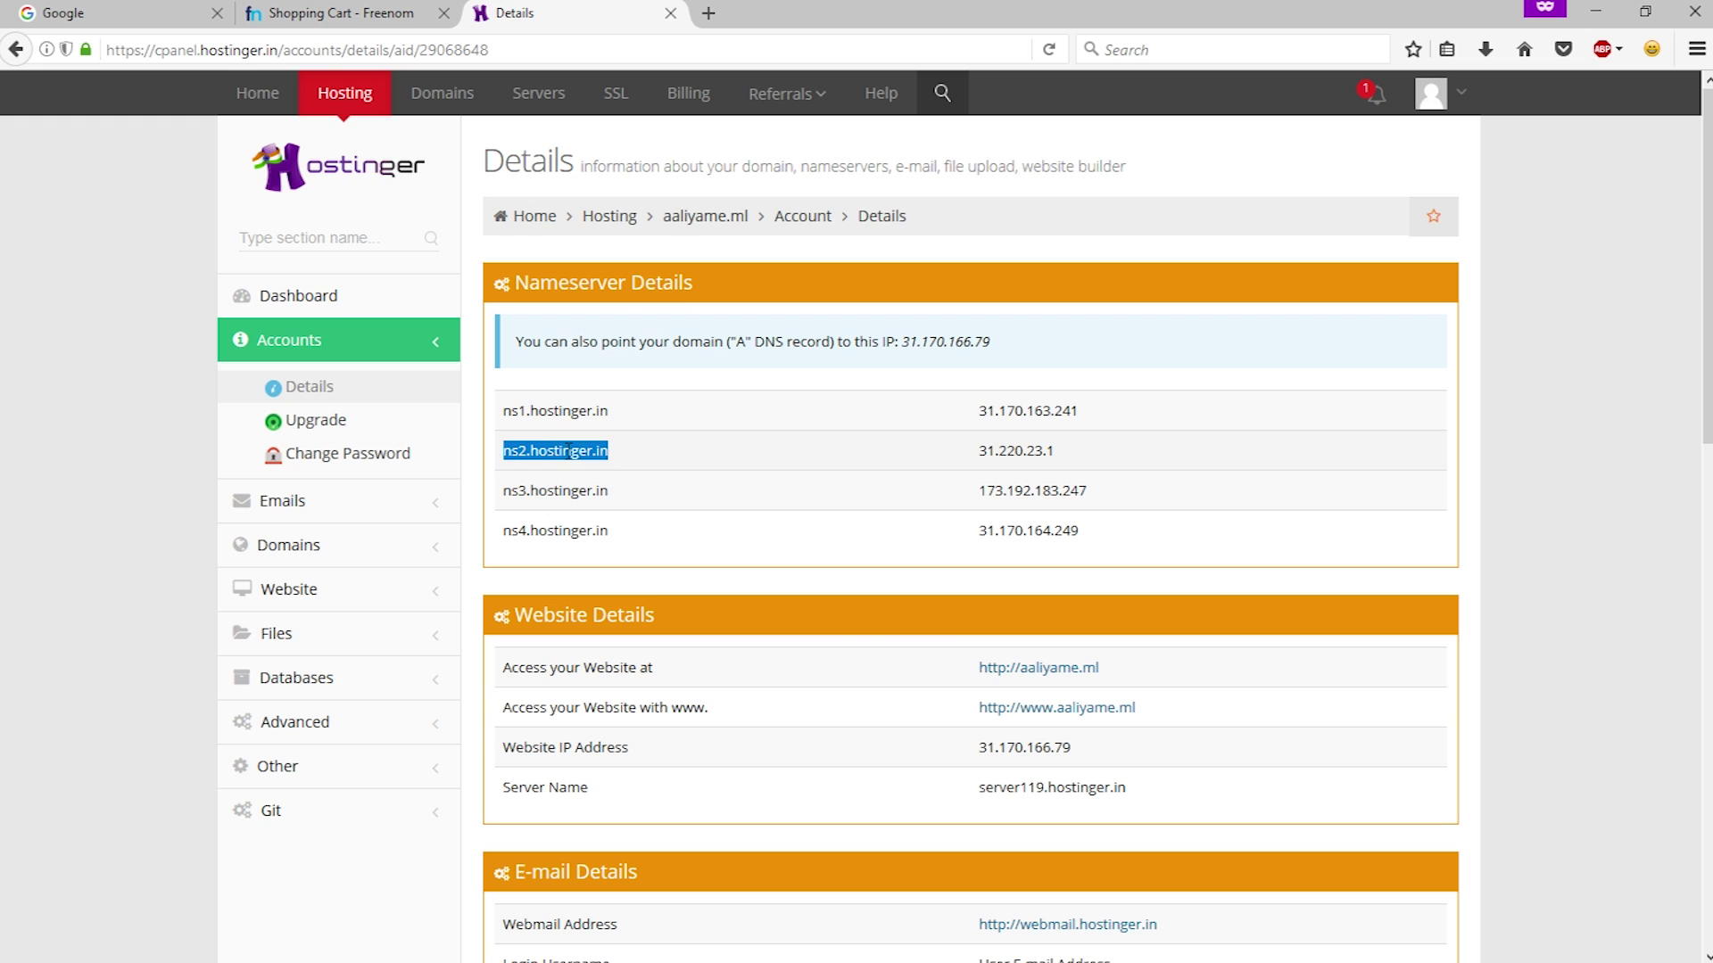
pyautogui.hotkey('ctrl', 'c')
pyautogui.click(357, 13)
pyautogui.click(834, 625)
pyautogui.hotkey('ctrl', 'v')
pyautogui.click(586, 11)
pyautogui.moveTo(1056, 452); pyautogui.dragTo(978, 454)
pyautogui.hotkey('ctrl', 'c')
pyautogui.click(362, 7)
pyautogui.click(1088, 624)
pyautogui.hotkey('ctrl', 'v')
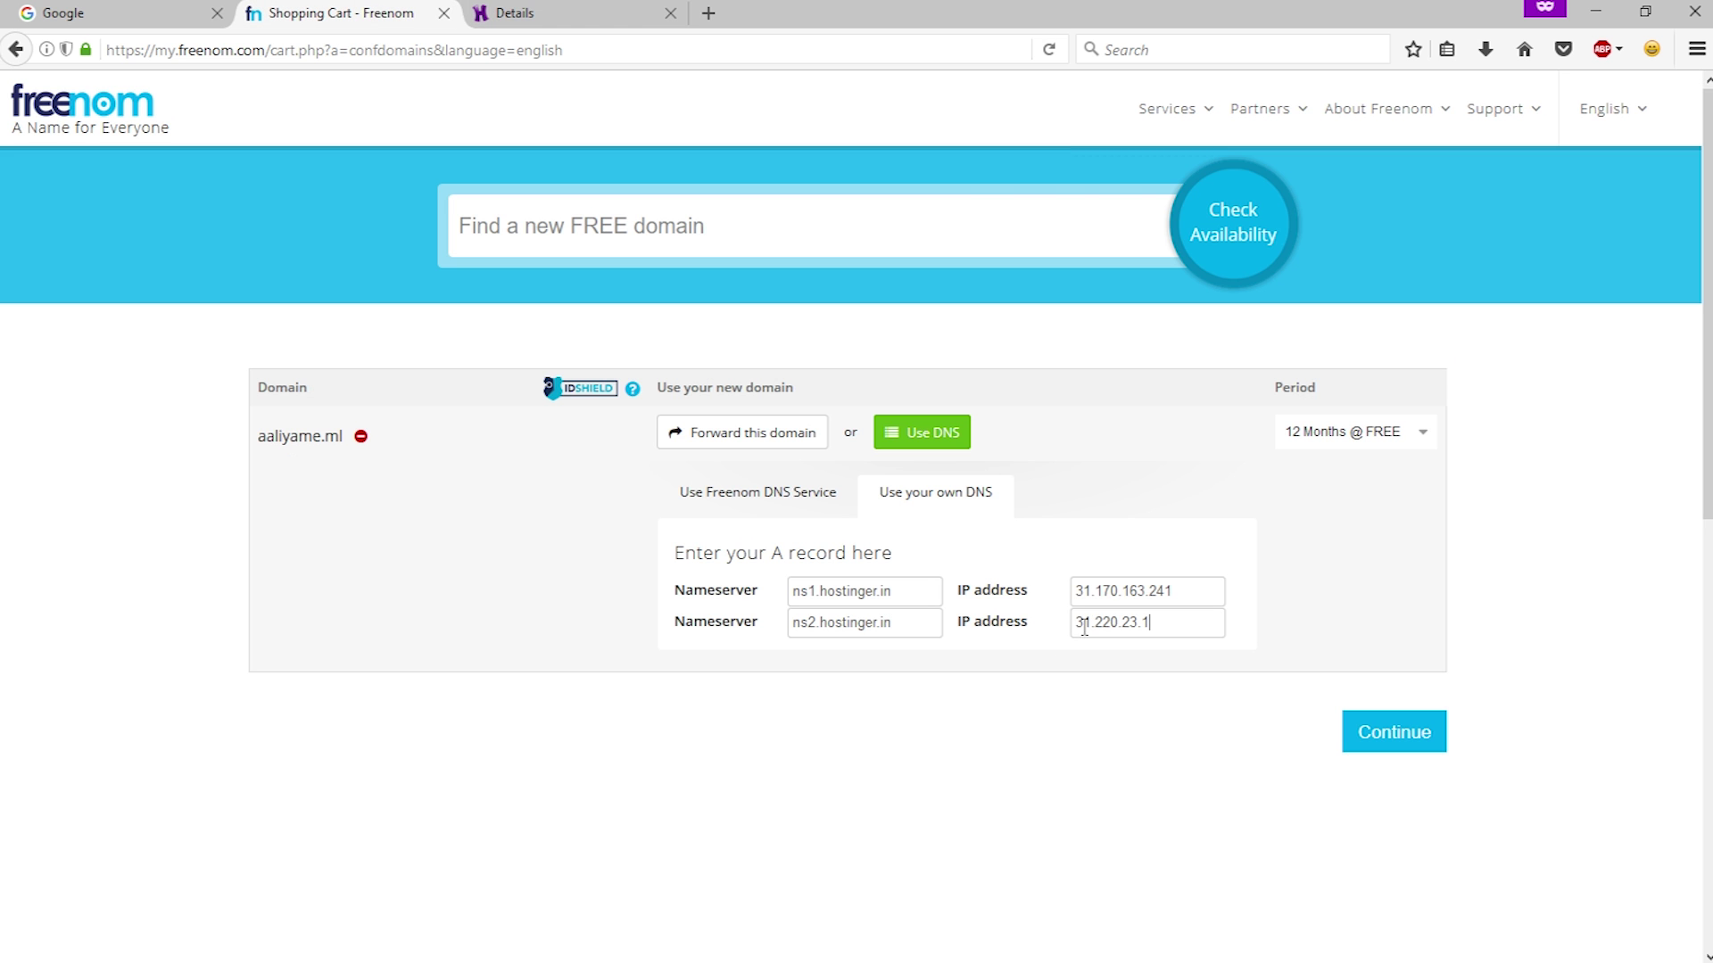
# Proceed to checkout and sign in to Freenom with a Google account.
pyautogui.click(1407, 745)
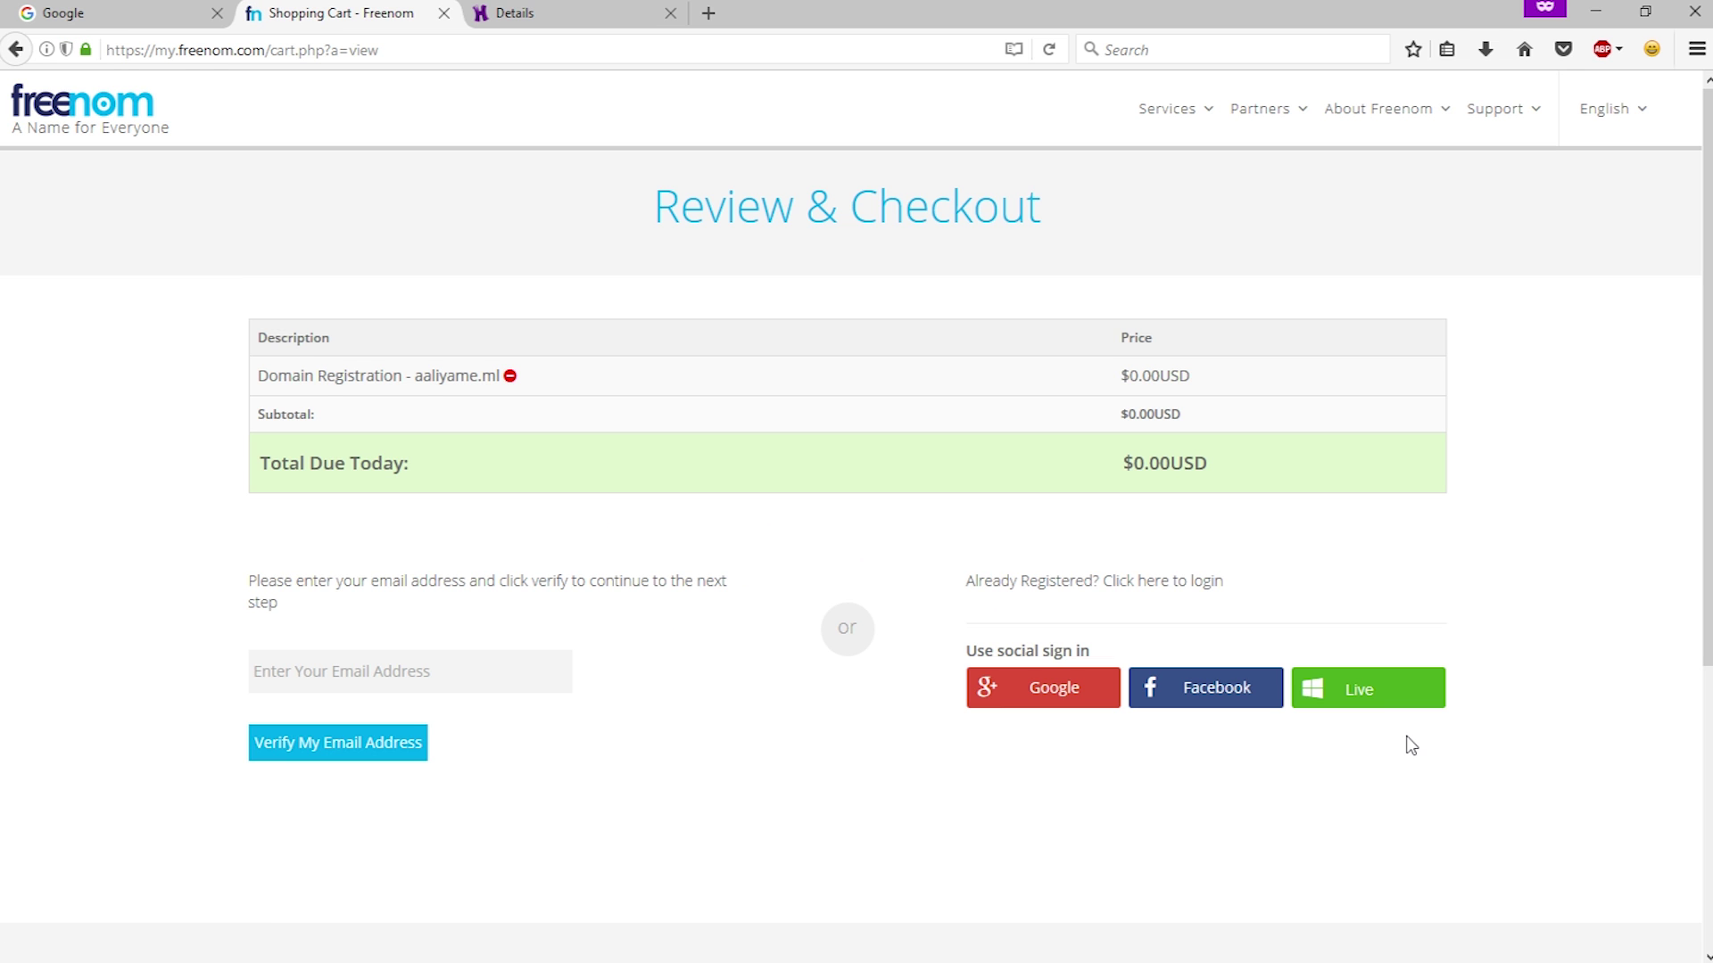
pyautogui.click(1057, 689)
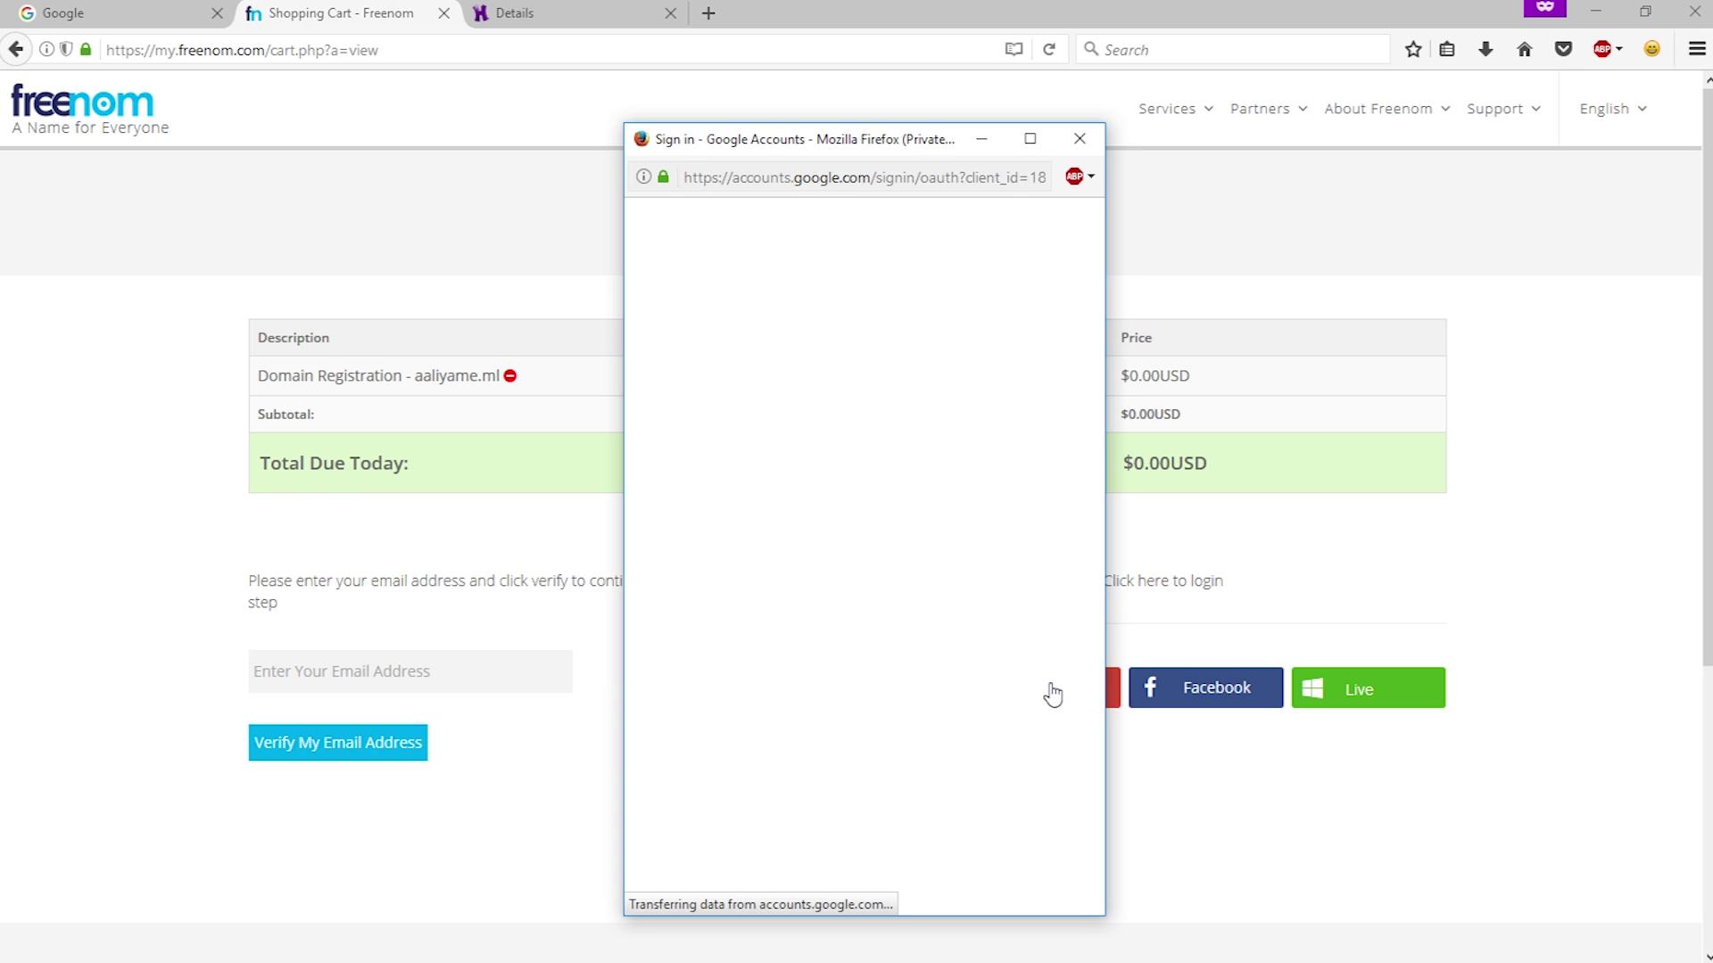
pyautogui.click(778, 387)
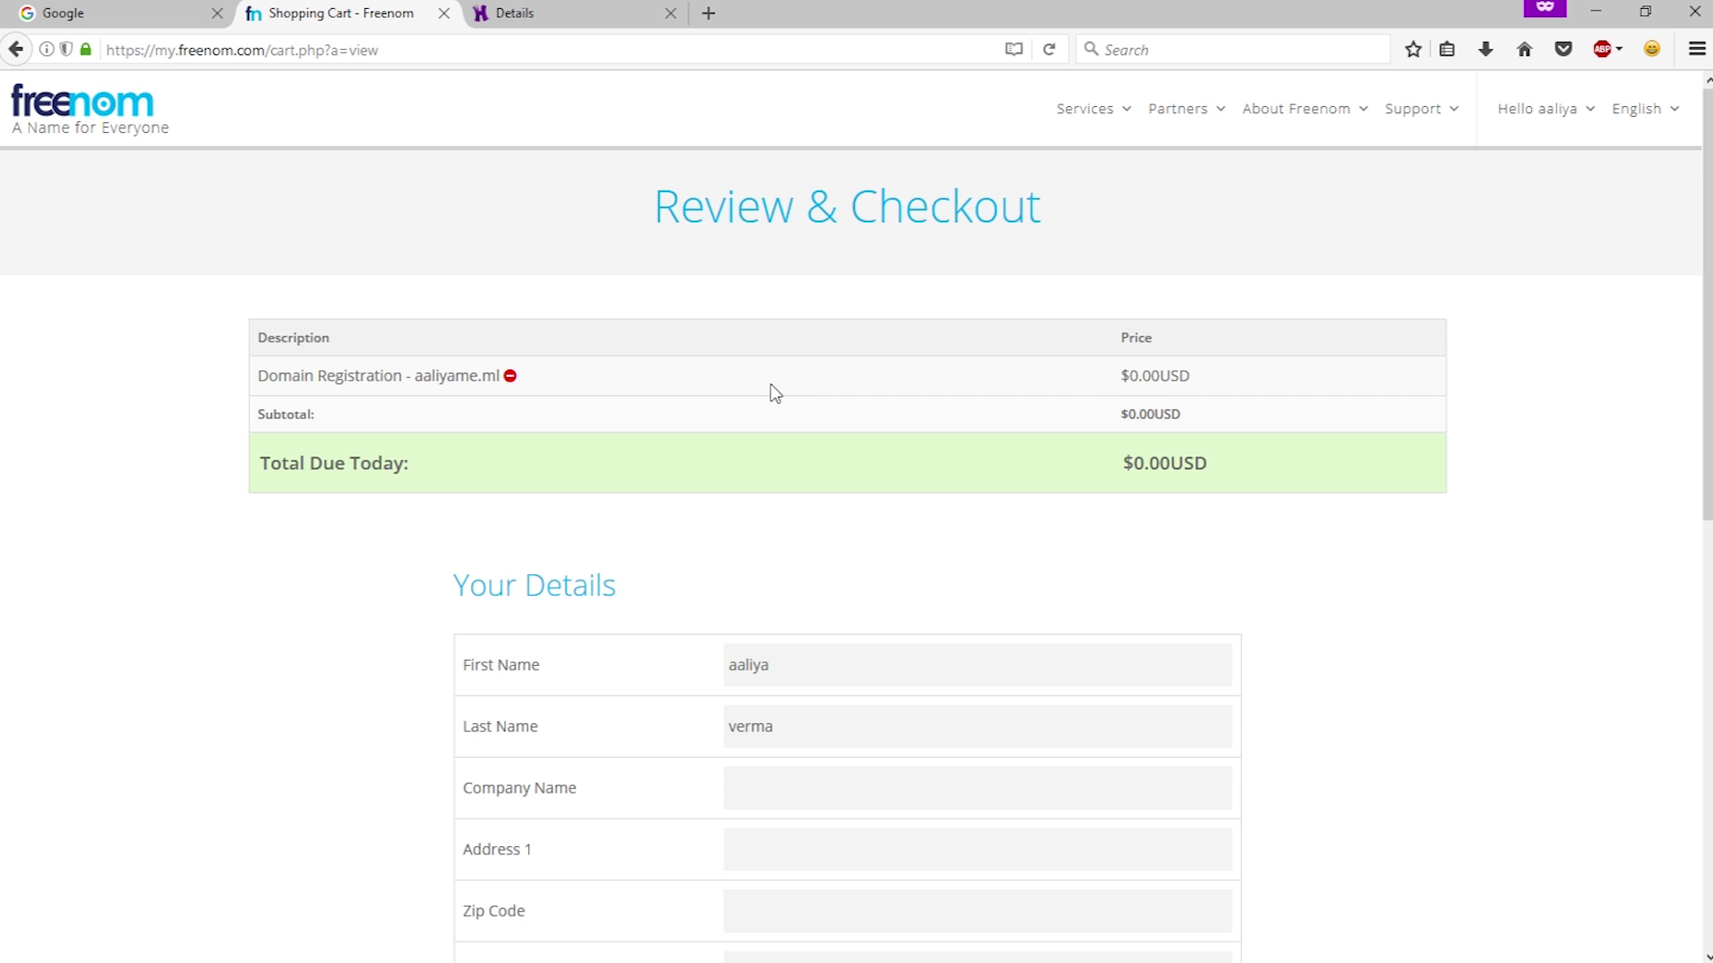
# Enter the street address, city and country, accept the terms, and complete the free aaliyame.ml order.
pyautogui.scroll(-5, 778, 387)
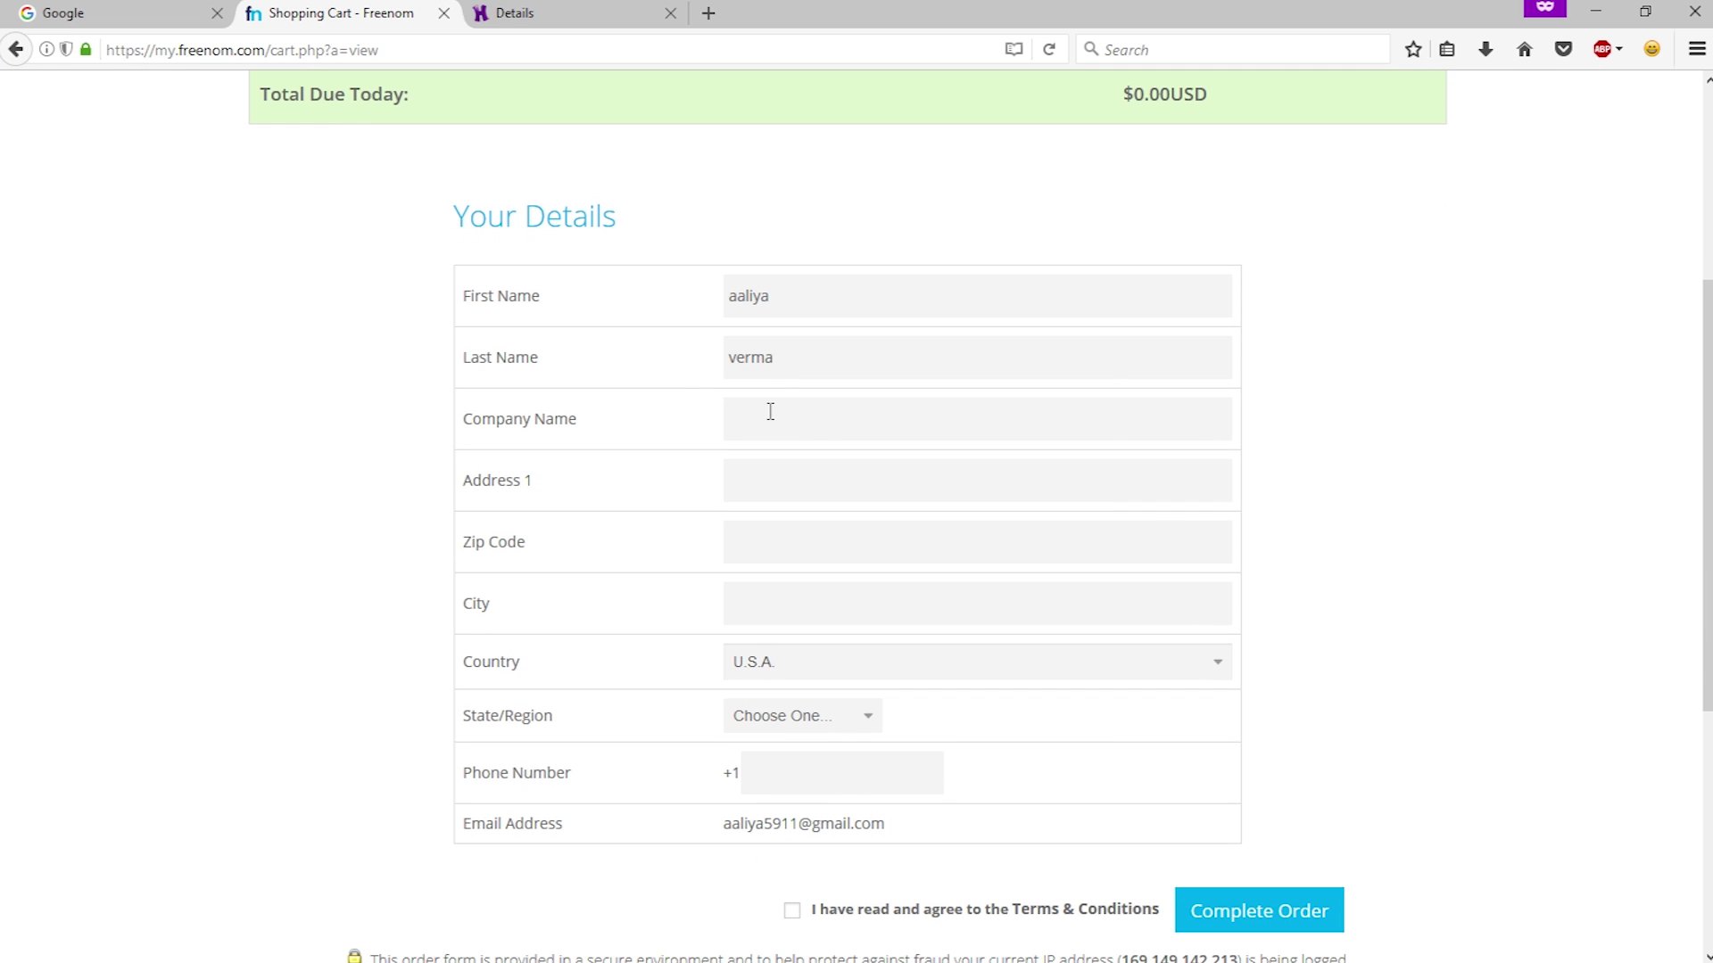
pyautogui.click(803, 480)
pyautogui.click(803, 604)
pyautogui.click(803, 661)
pyautogui.press('Return')
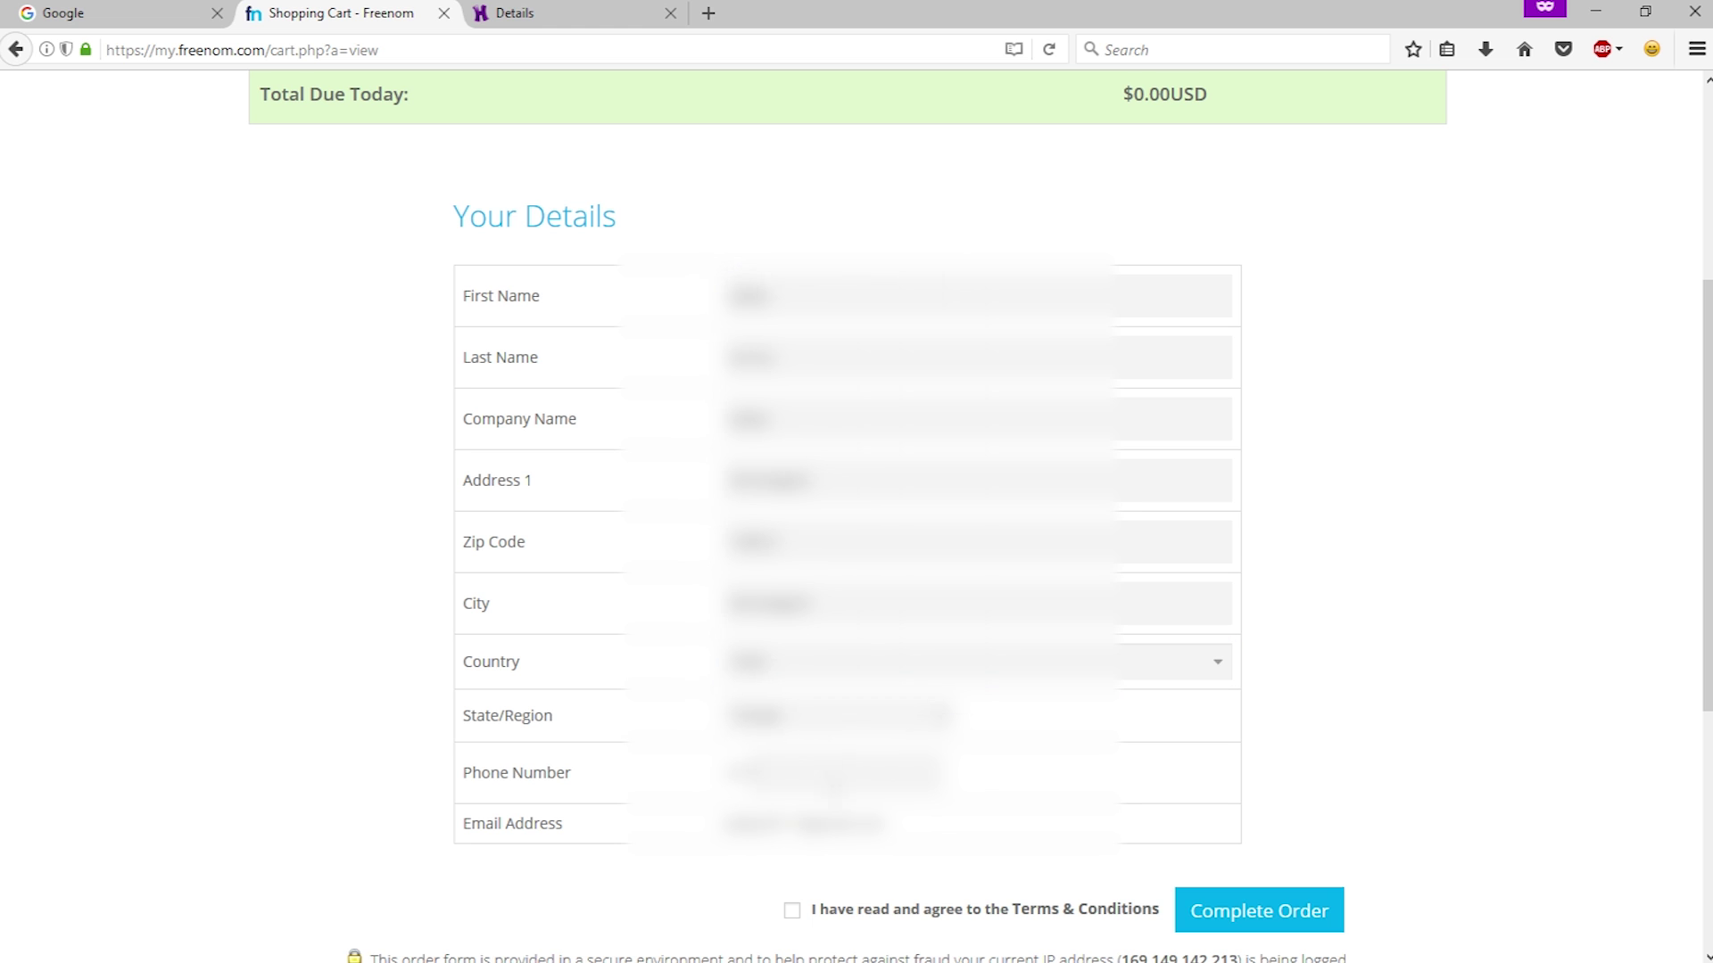
pyautogui.scroll(-3, 797, 675)
pyautogui.click(792, 665)
pyautogui.click(1258, 682)
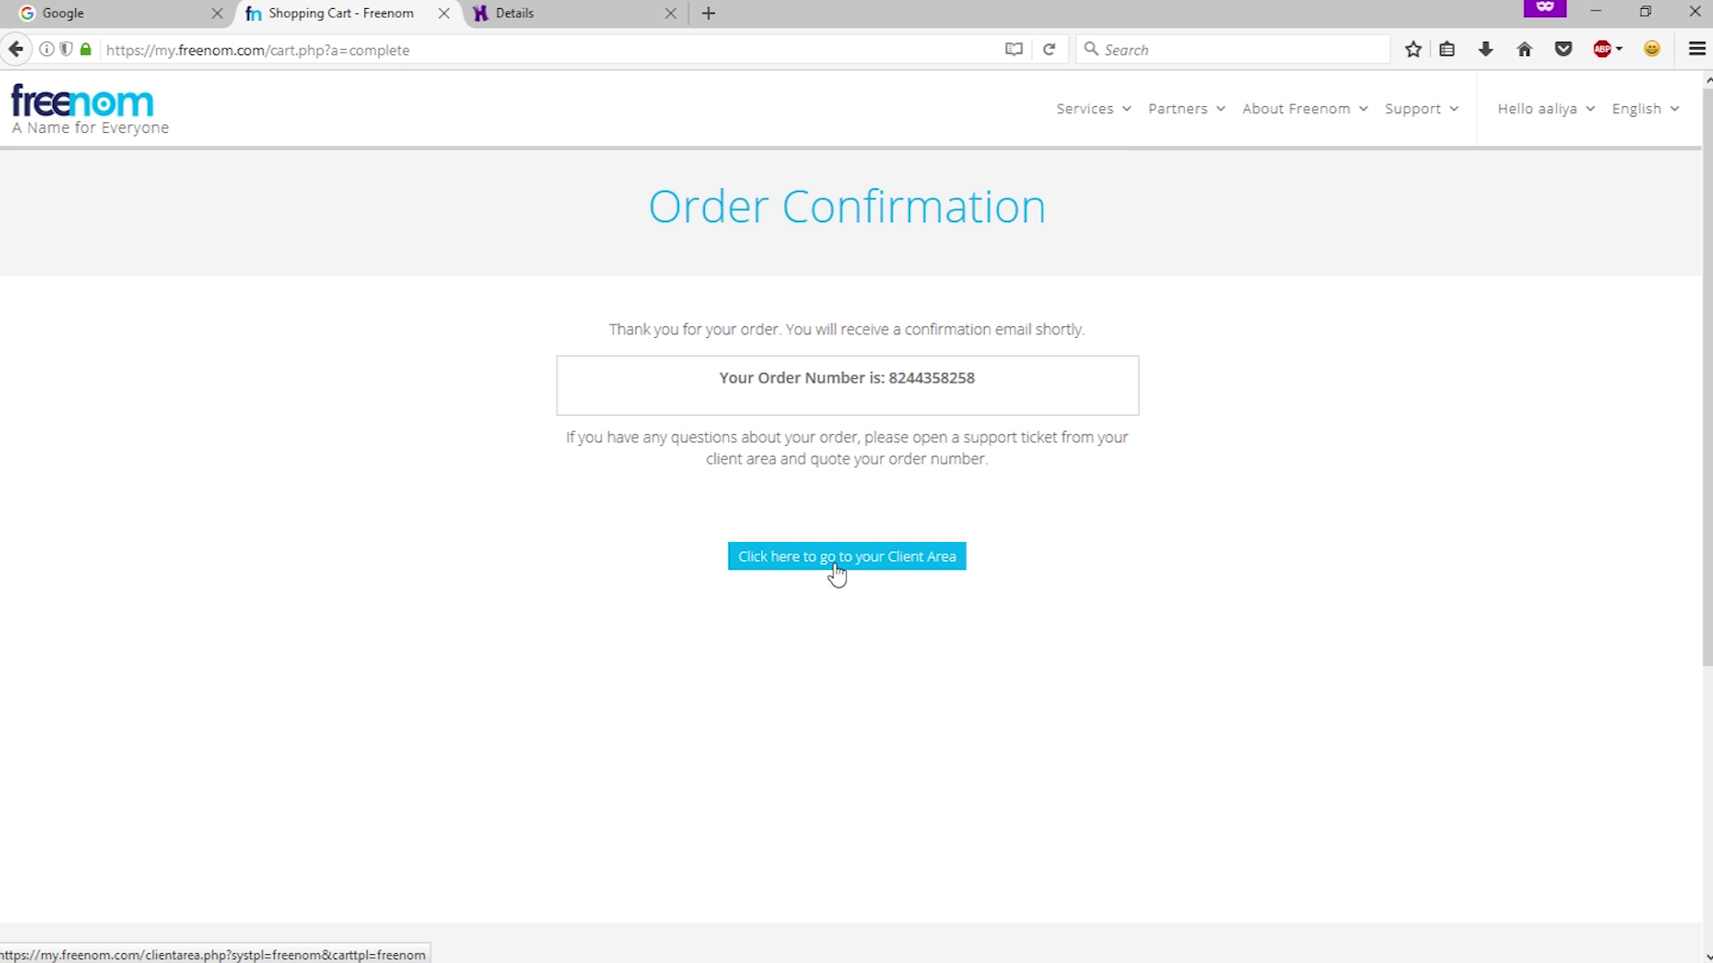
pyautogui.click(836, 564)
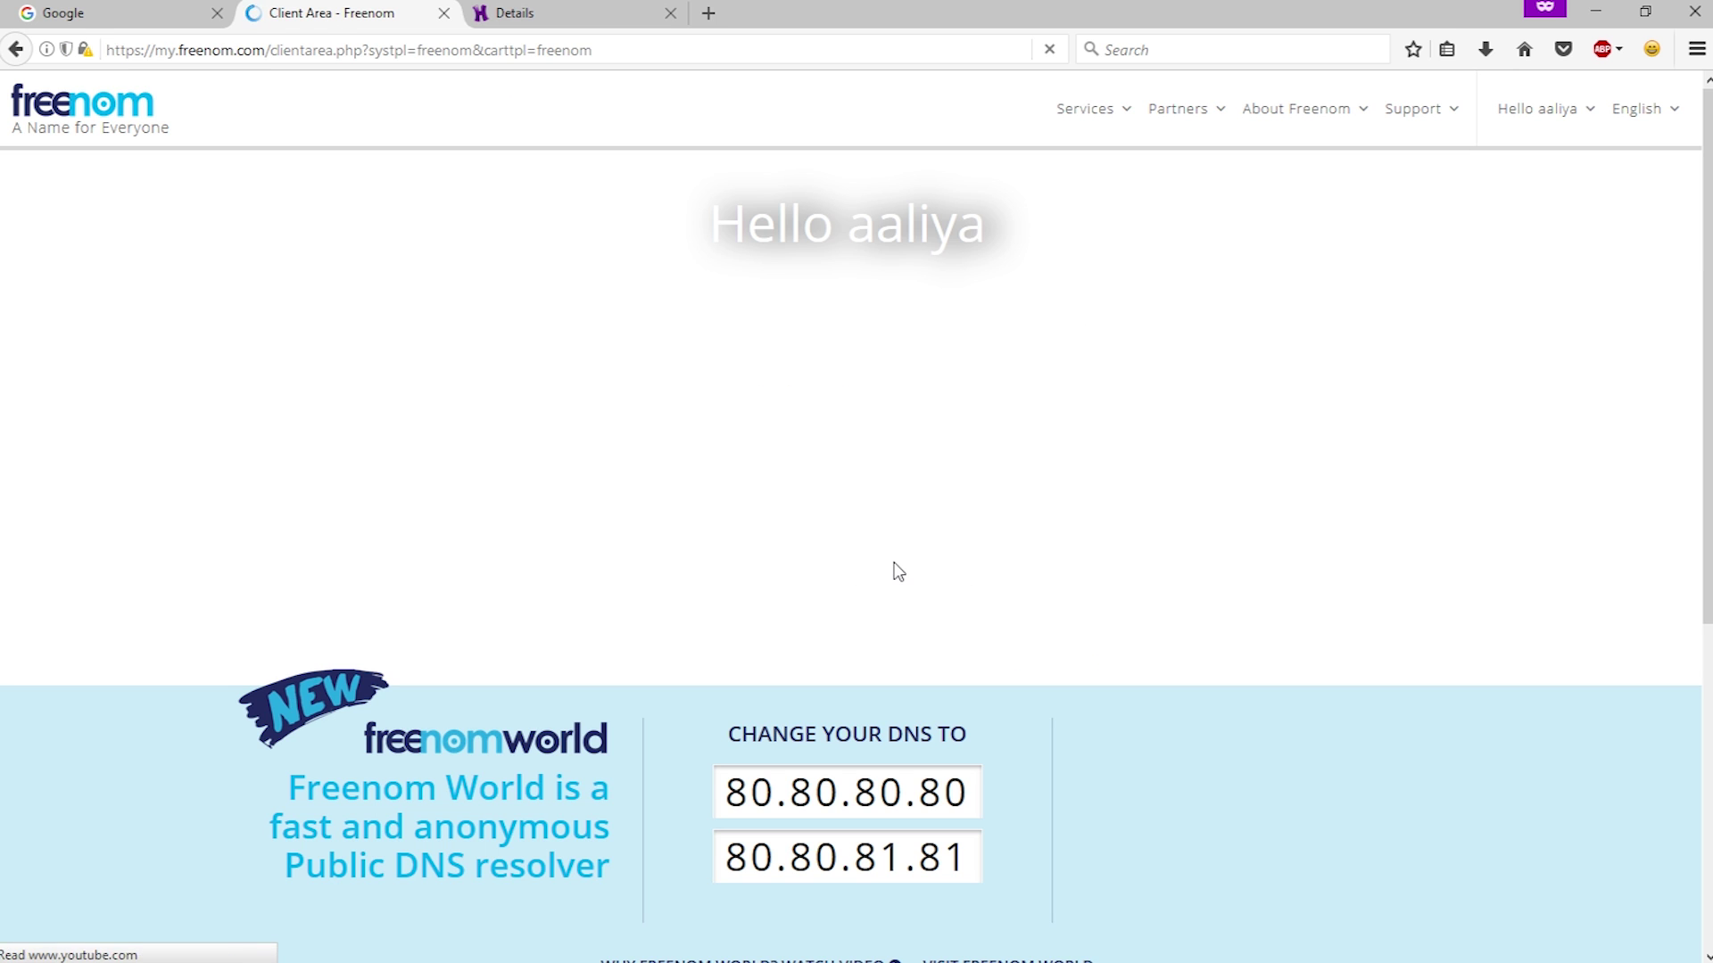
# Back in Hostinger, open the Auto Installer for the aaliyame.ml hosting account.
pyautogui.click(541, 11)
pyautogui.click(348, 103)
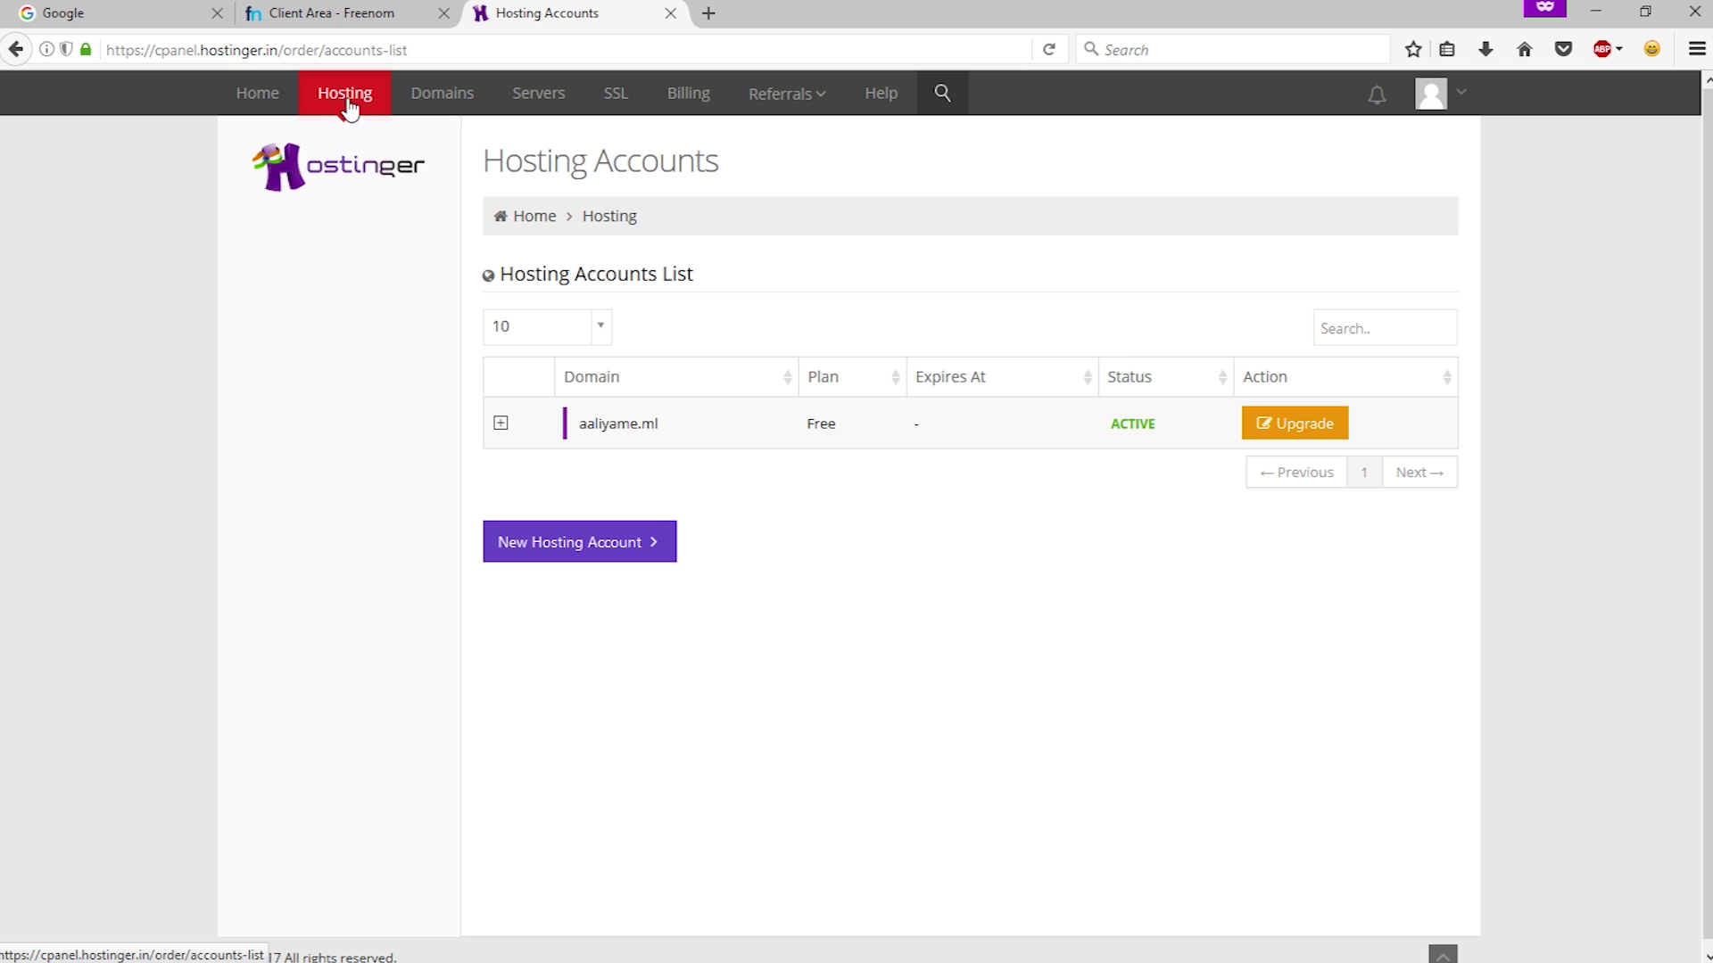
pyautogui.click(627, 434)
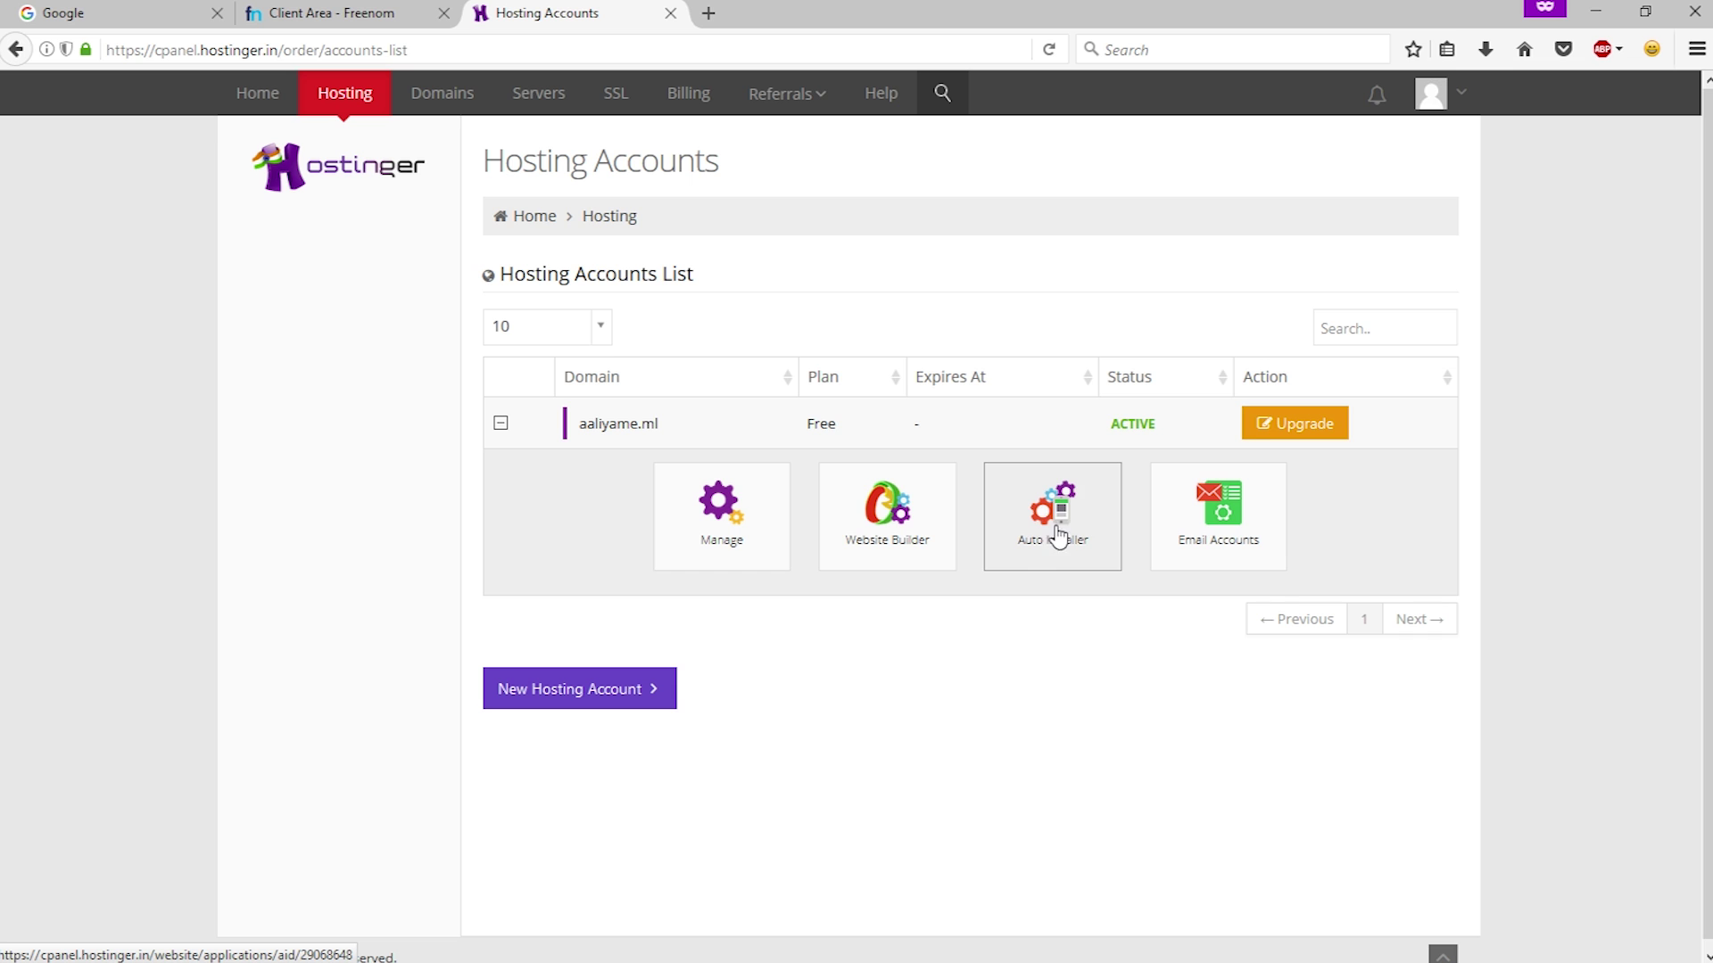
pyautogui.click(1059, 519)
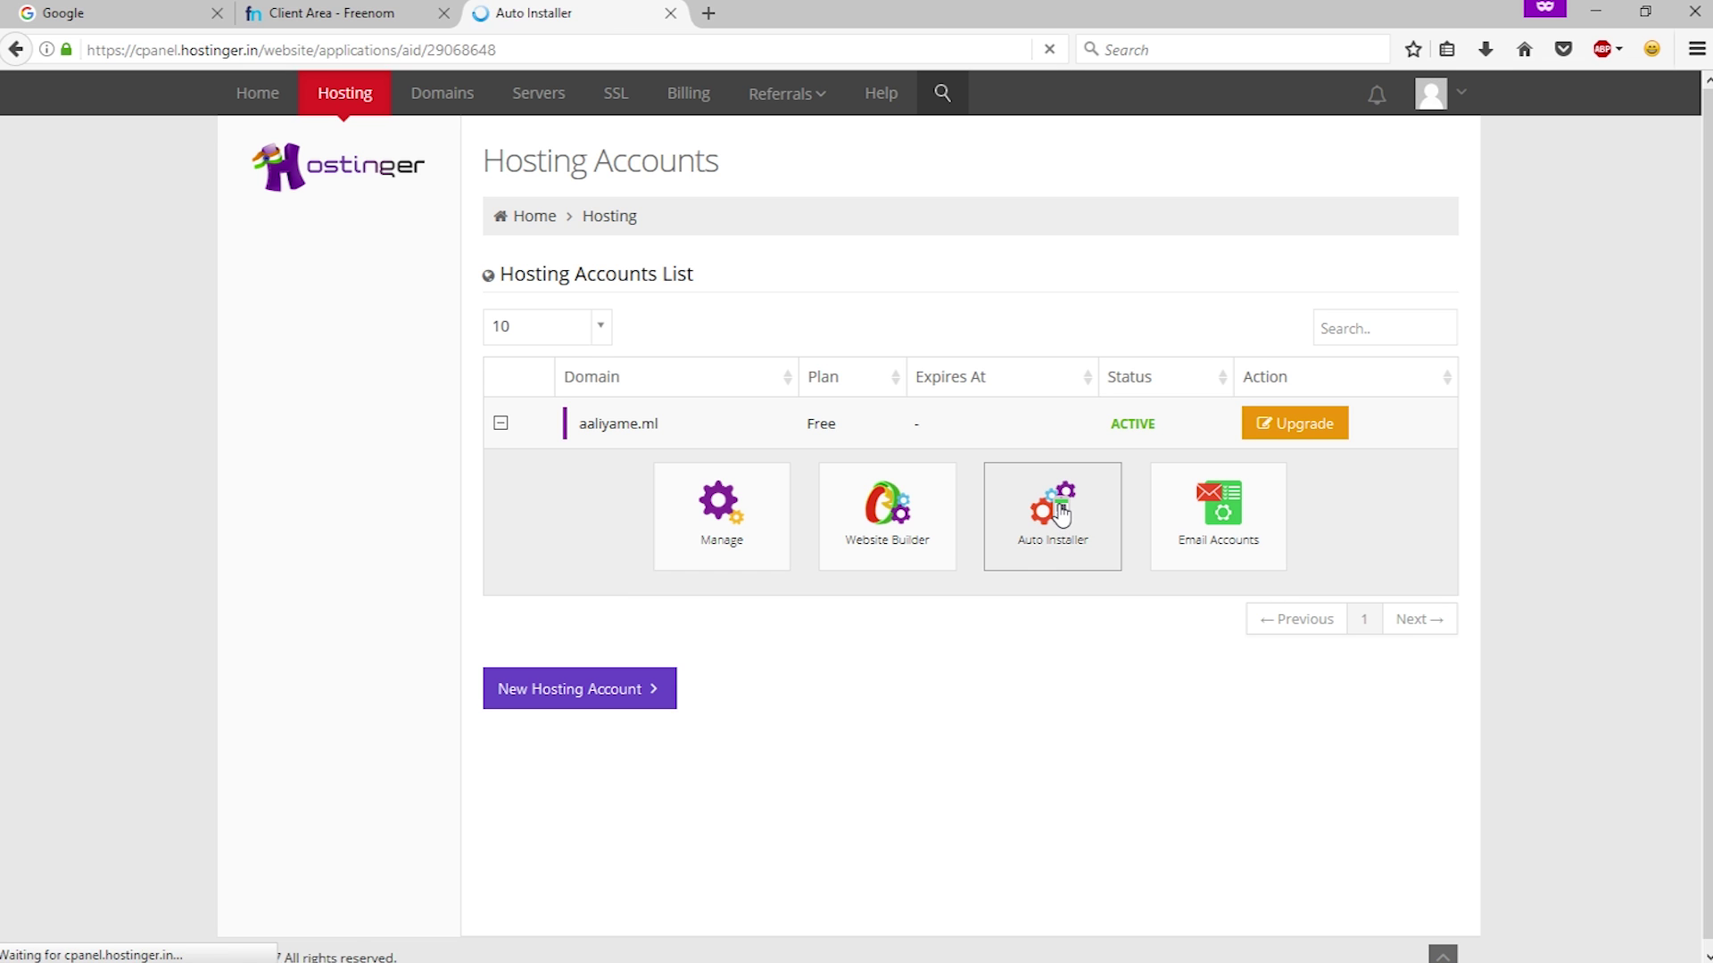
# Choose WordPress 4.8 from the Content Management apps.
pyautogui.scroll(-5, 850, 436)
pyautogui.scroll(-3, 850, 435)
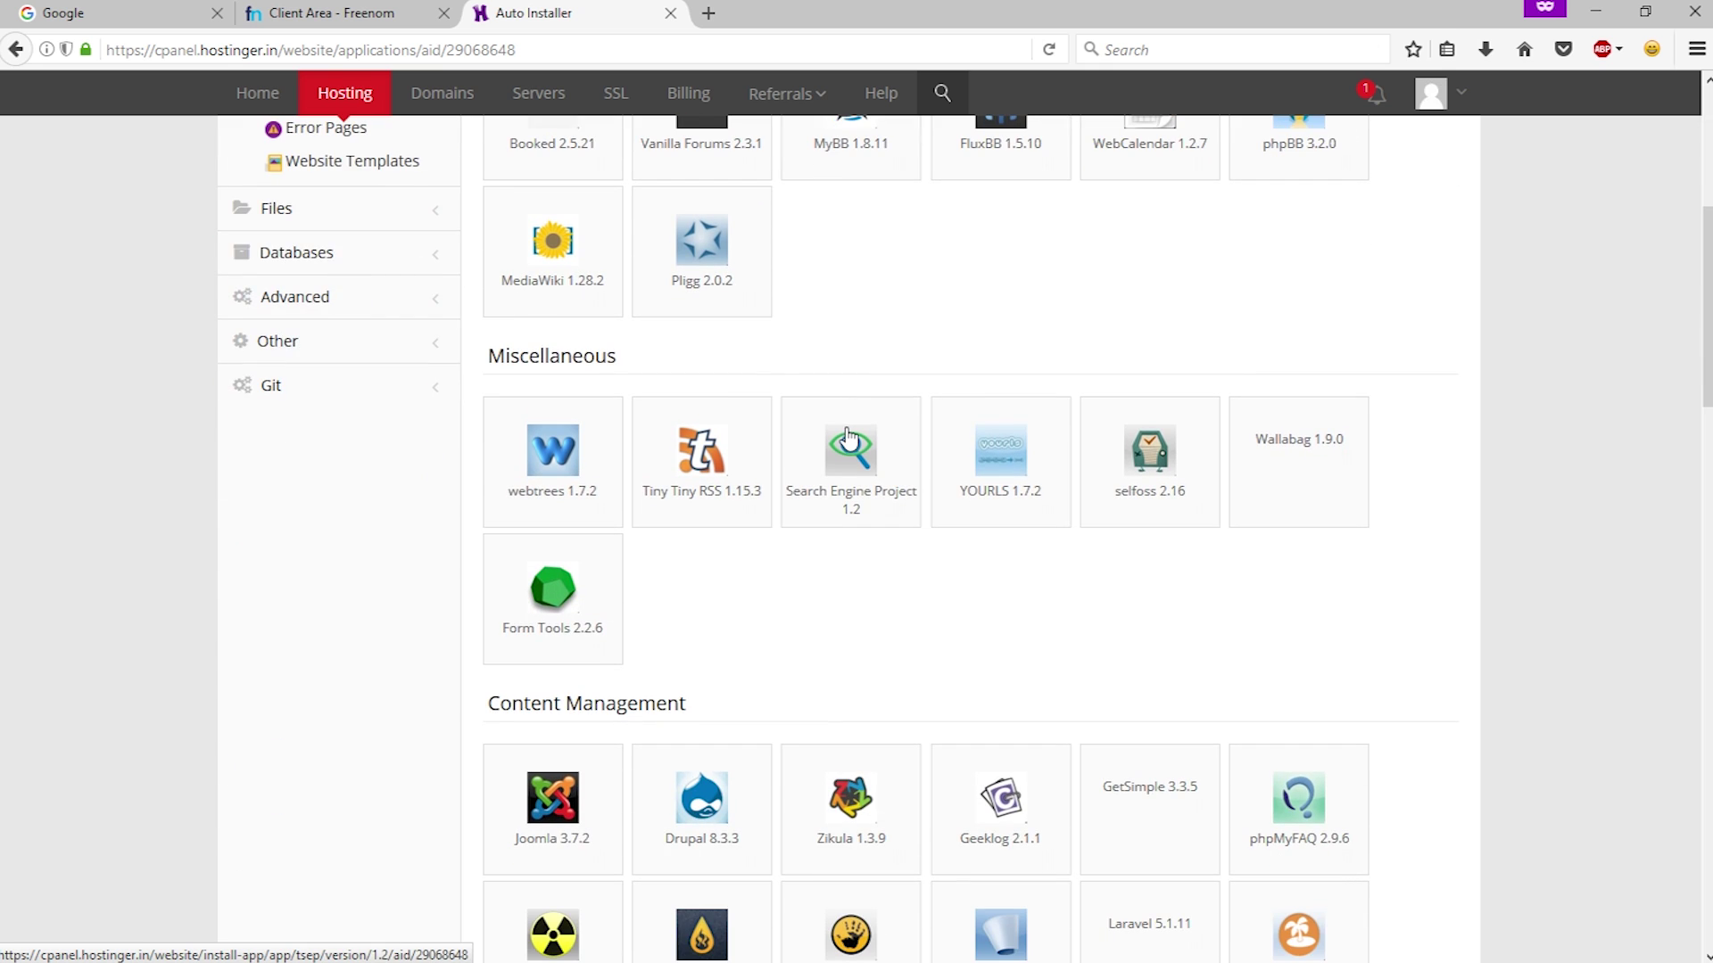
pyautogui.scroll(-1, 850, 435)
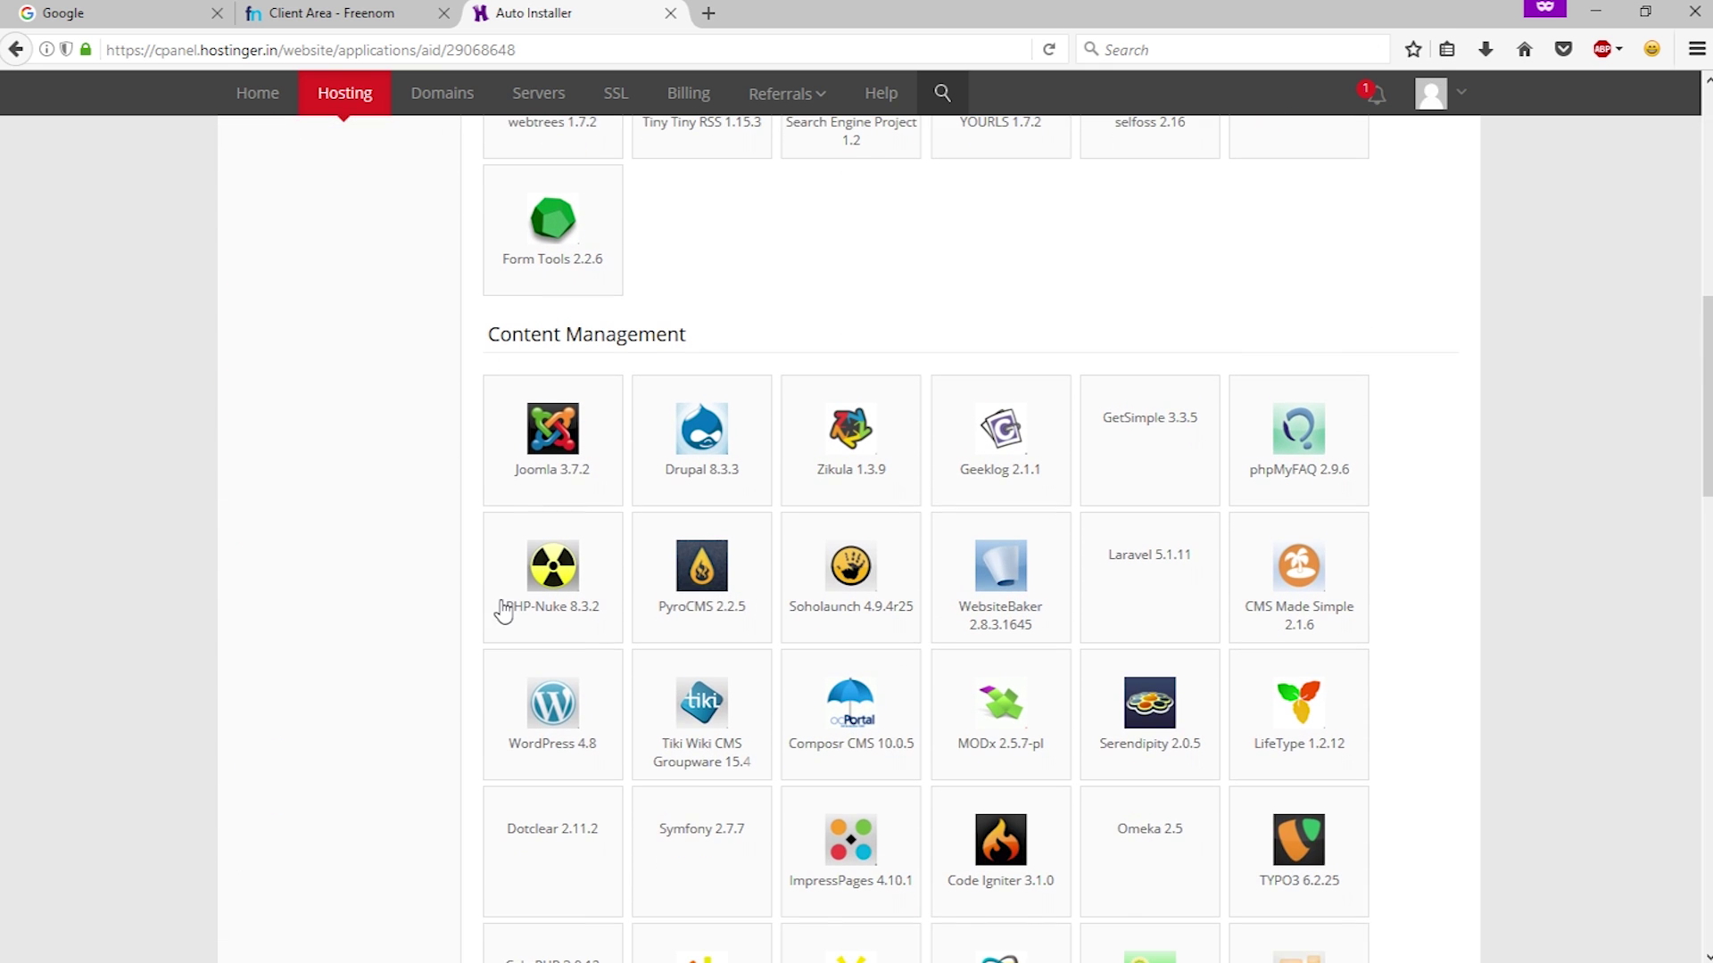
pyautogui.click(571, 711)
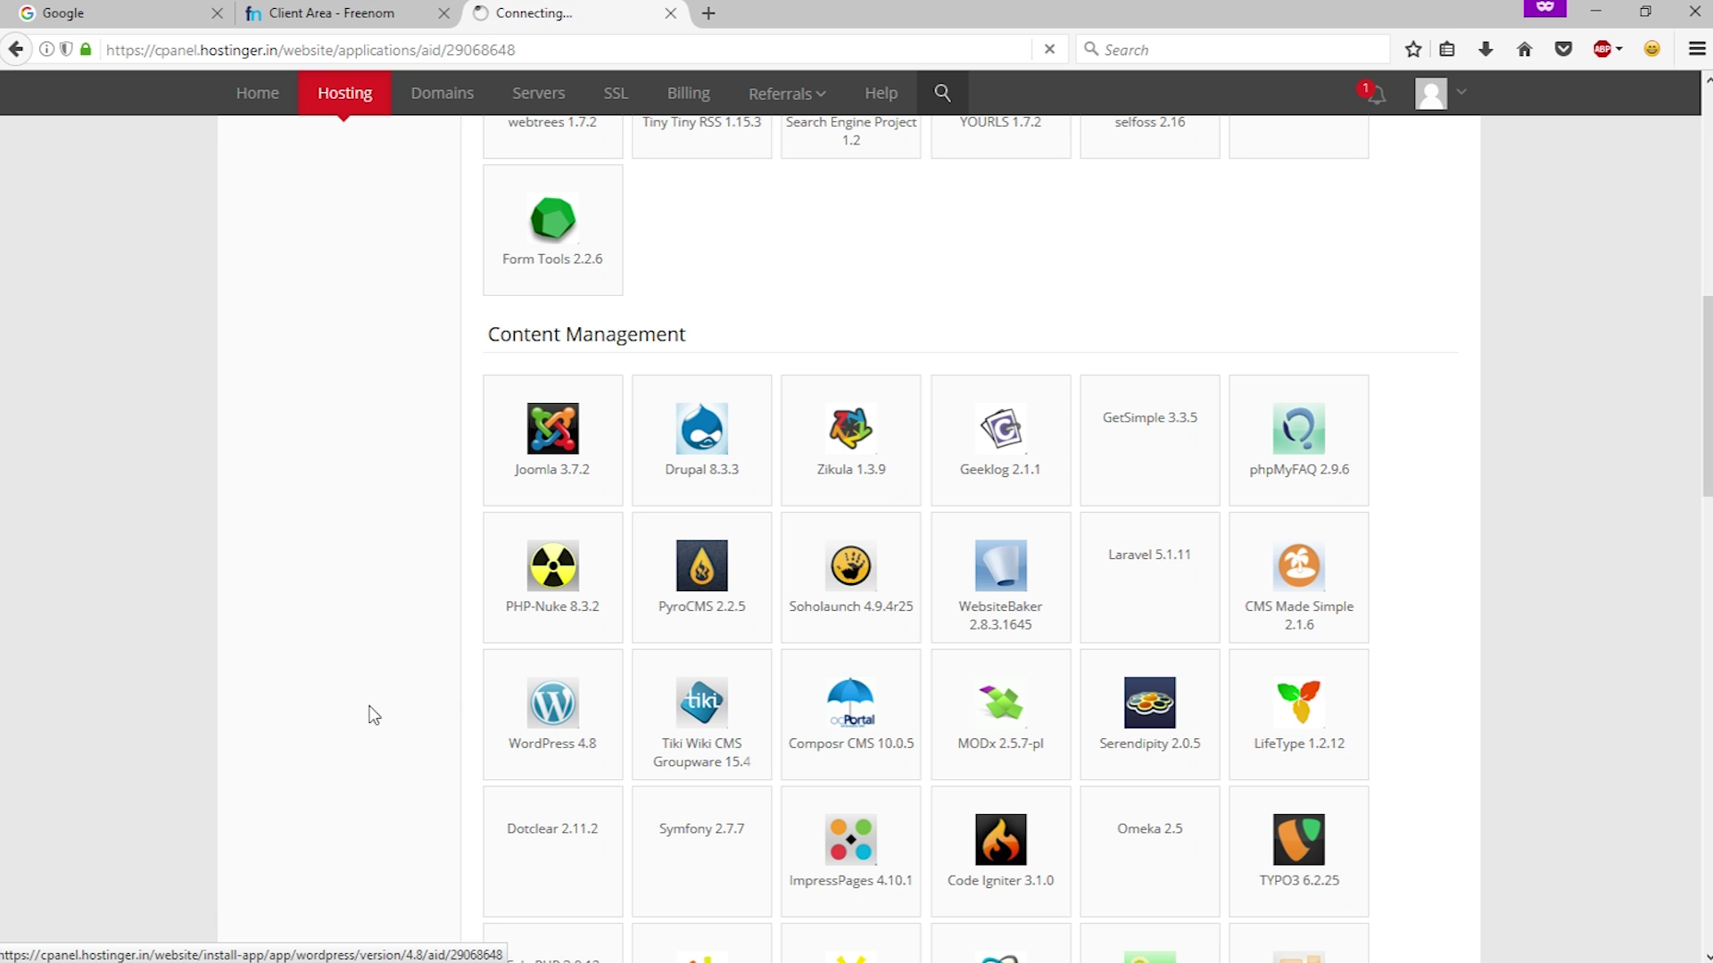
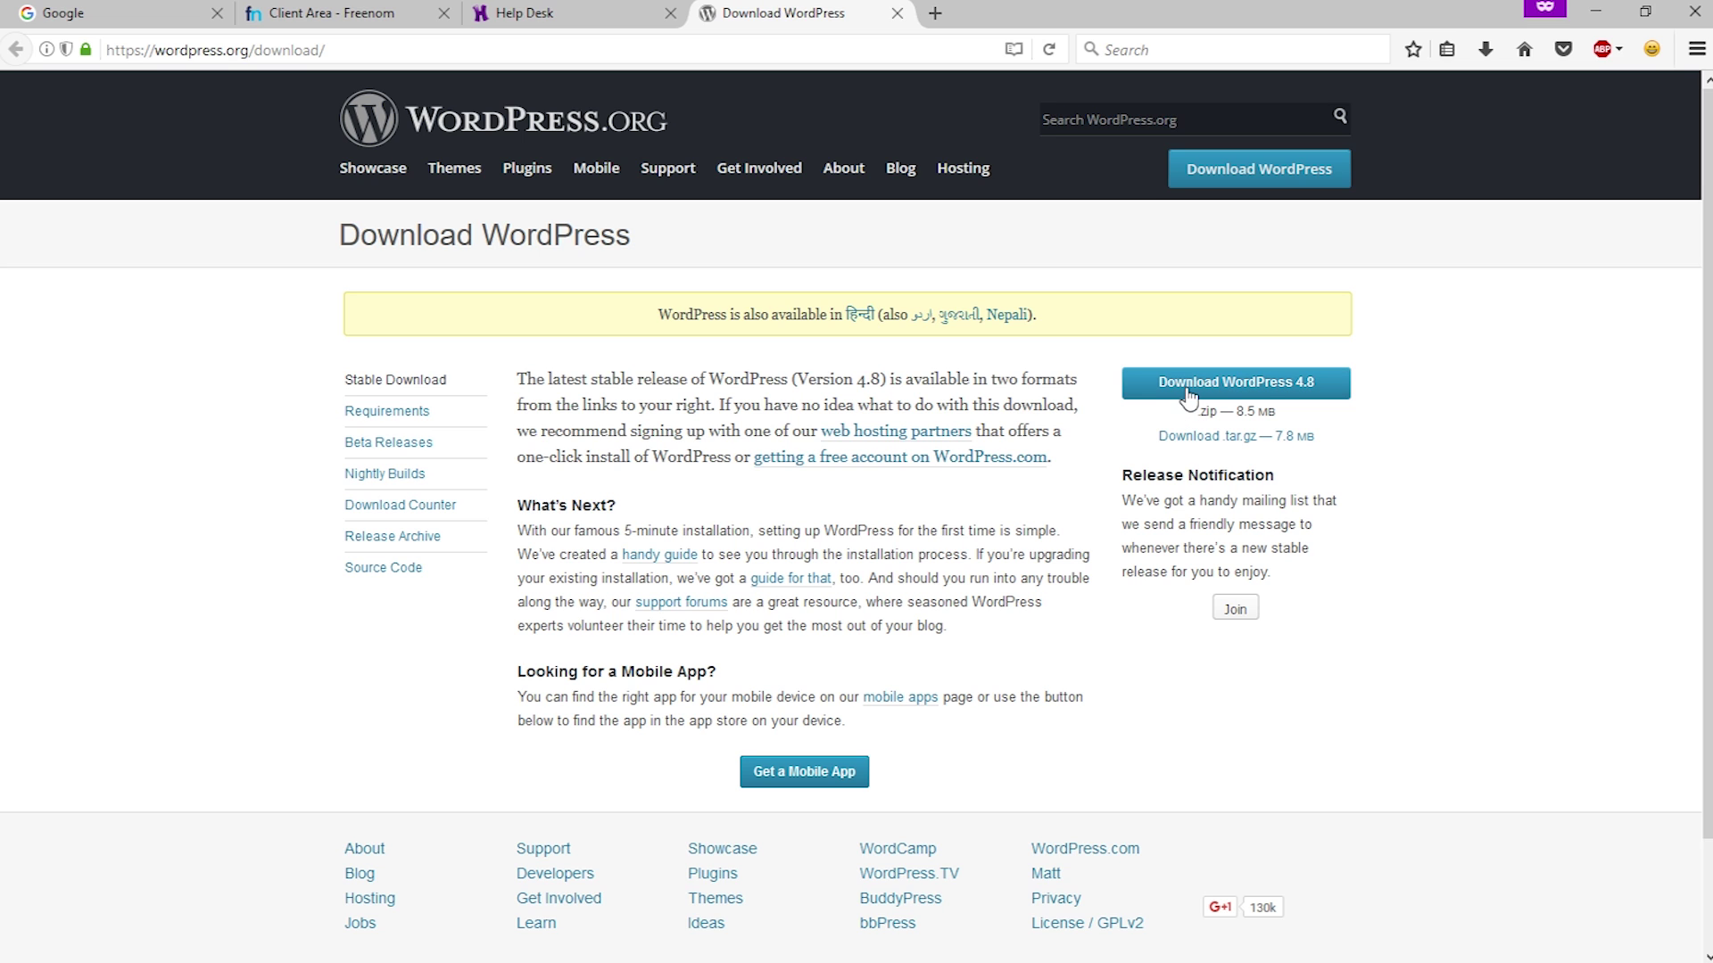
# Skip the duplicate WordPress 4.8 zip download and close the WordPress.org download page.
pyautogui.click(1191, 388)
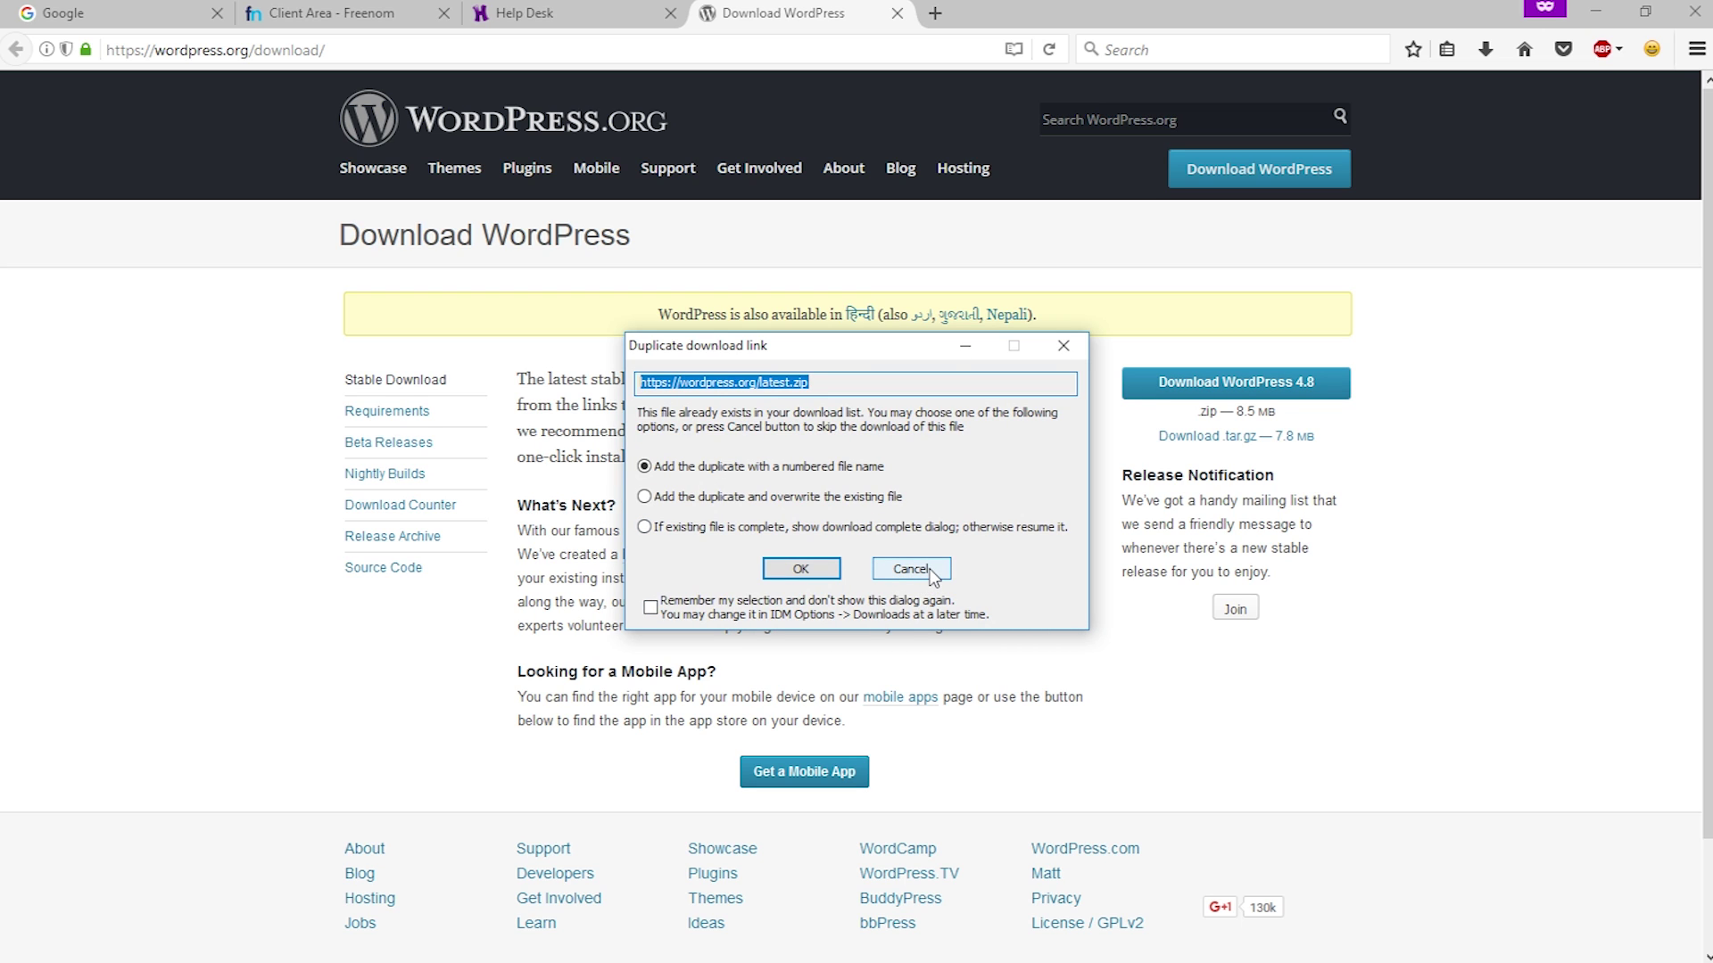
pyautogui.click(911, 569)
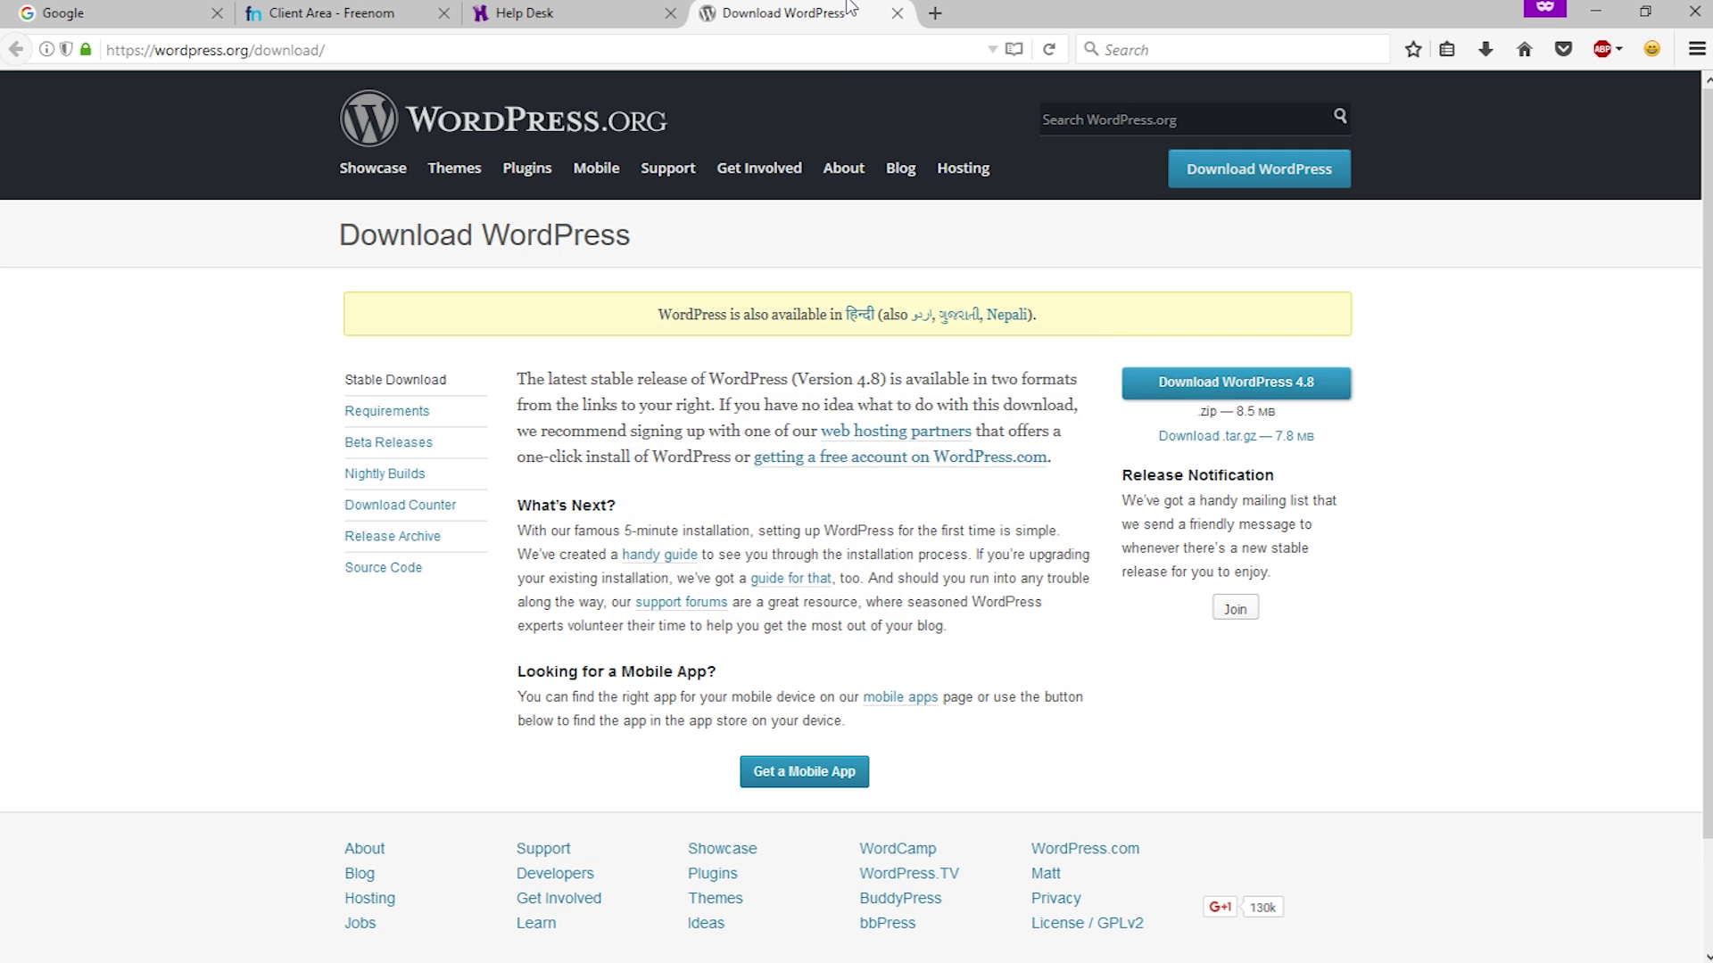
pyautogui.click(898, 13)
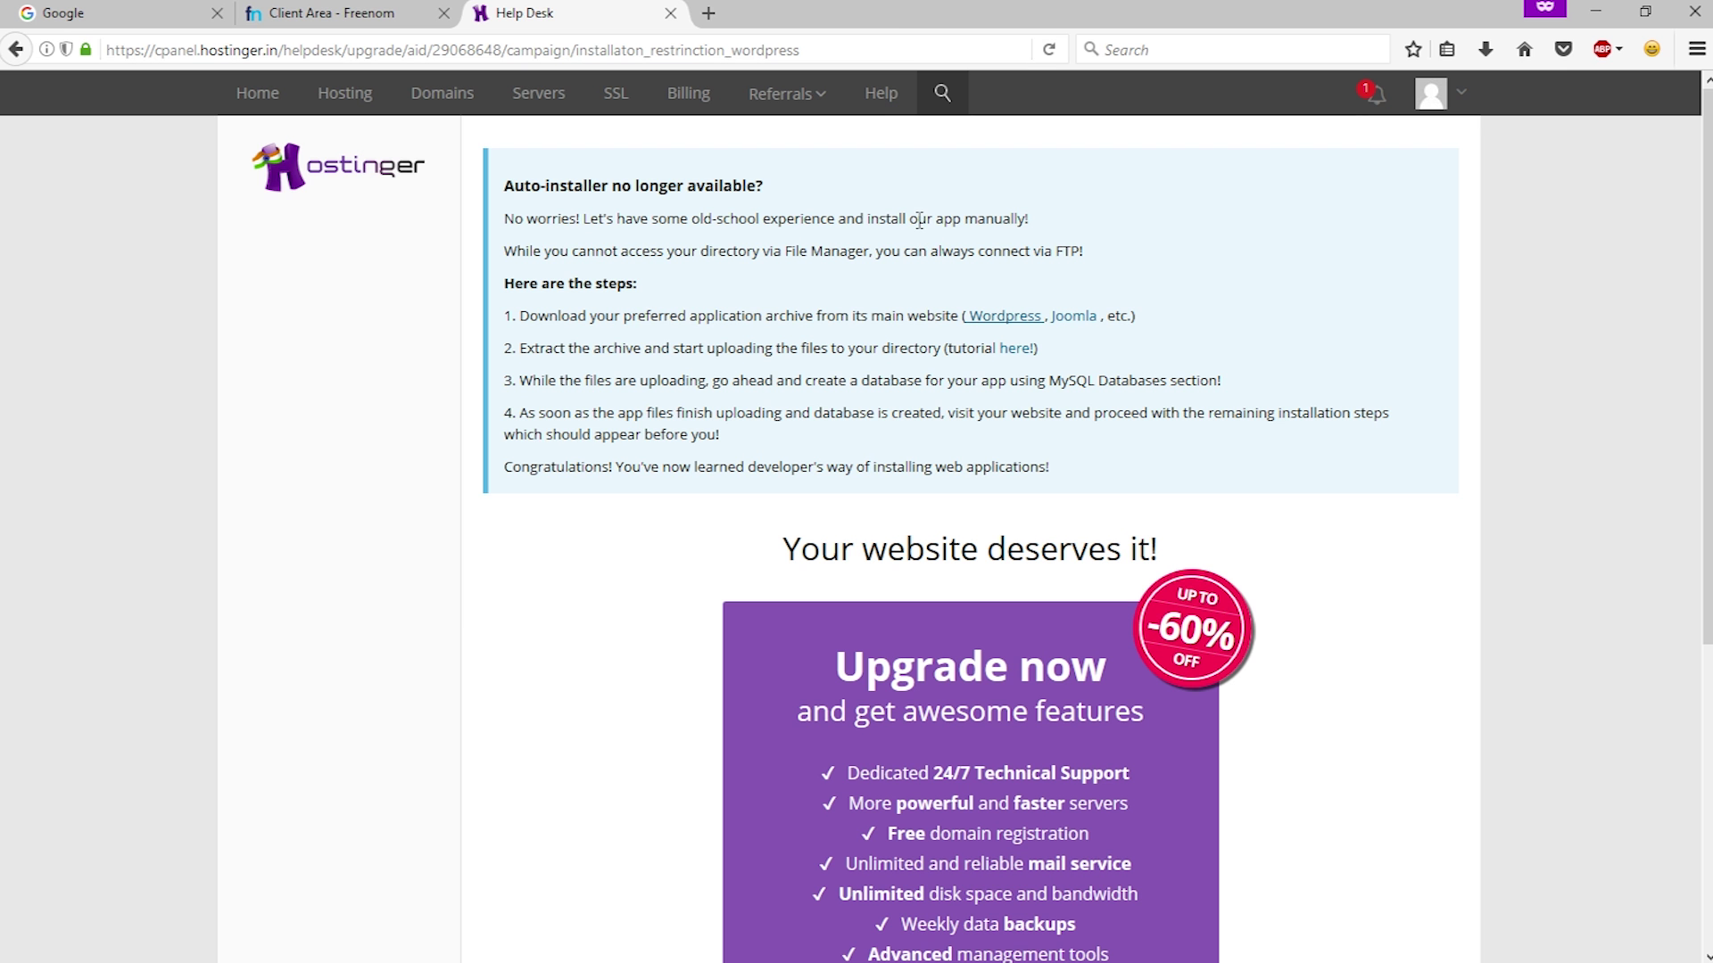
# Open the File Manager from the aaliyame.ml hosting dashboard to see the FTP notice.
pyautogui.click(327, 106)
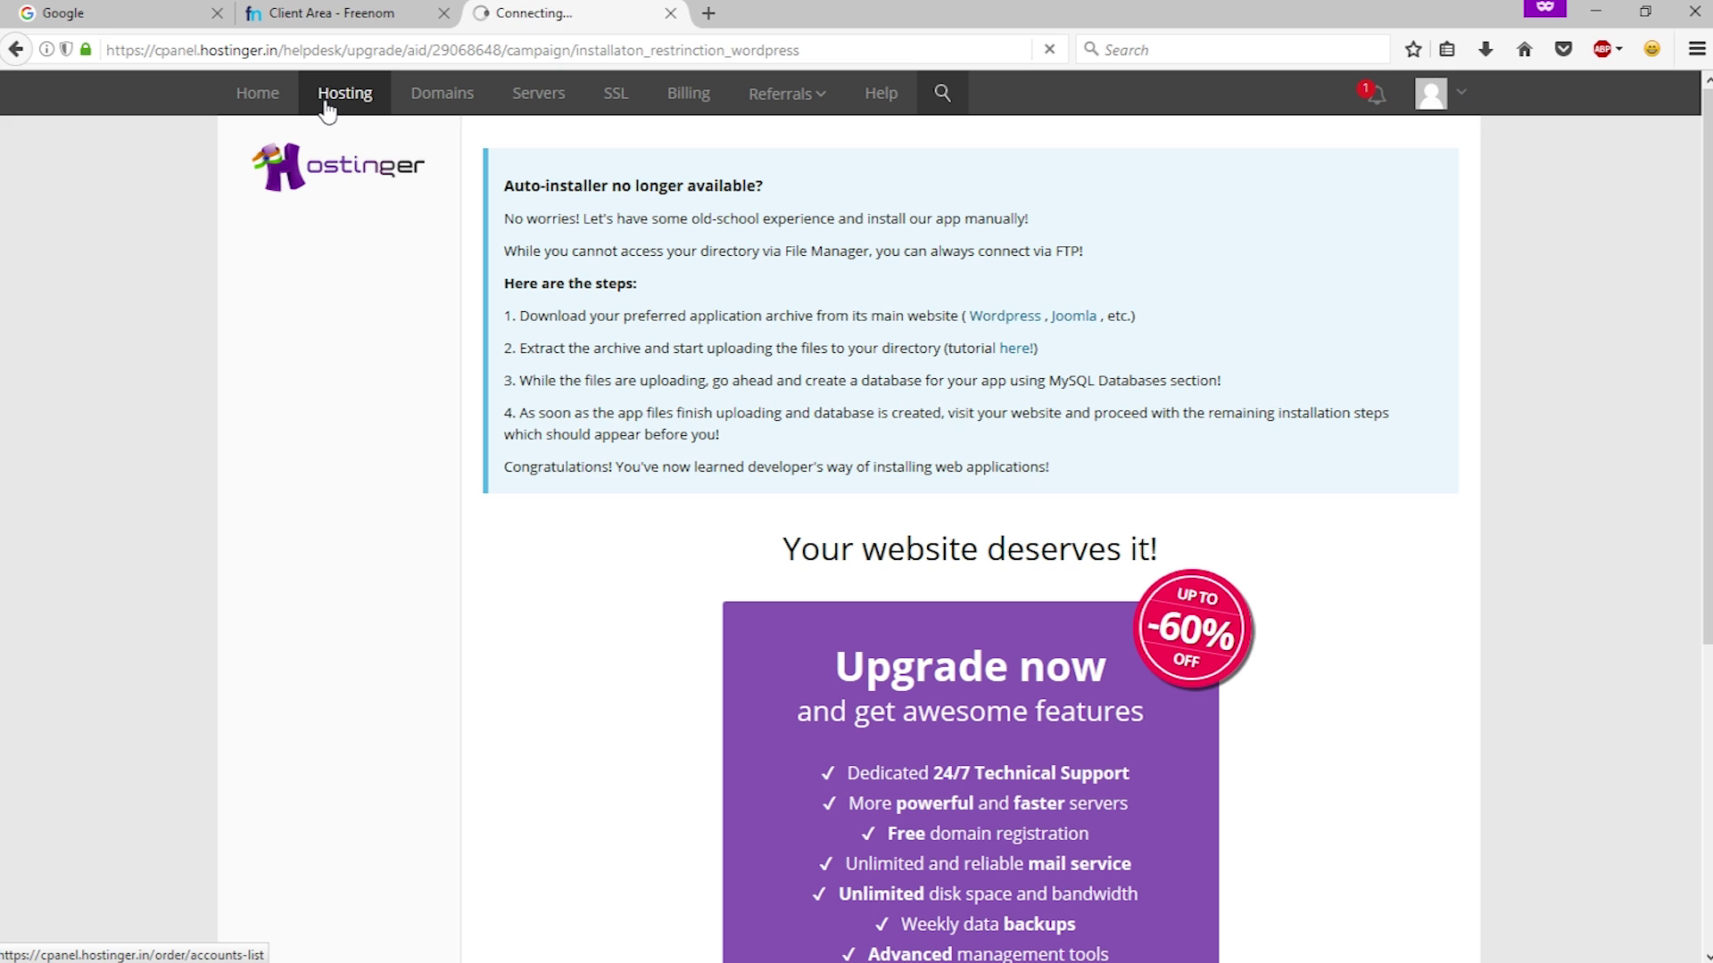
pyautogui.click(602, 427)
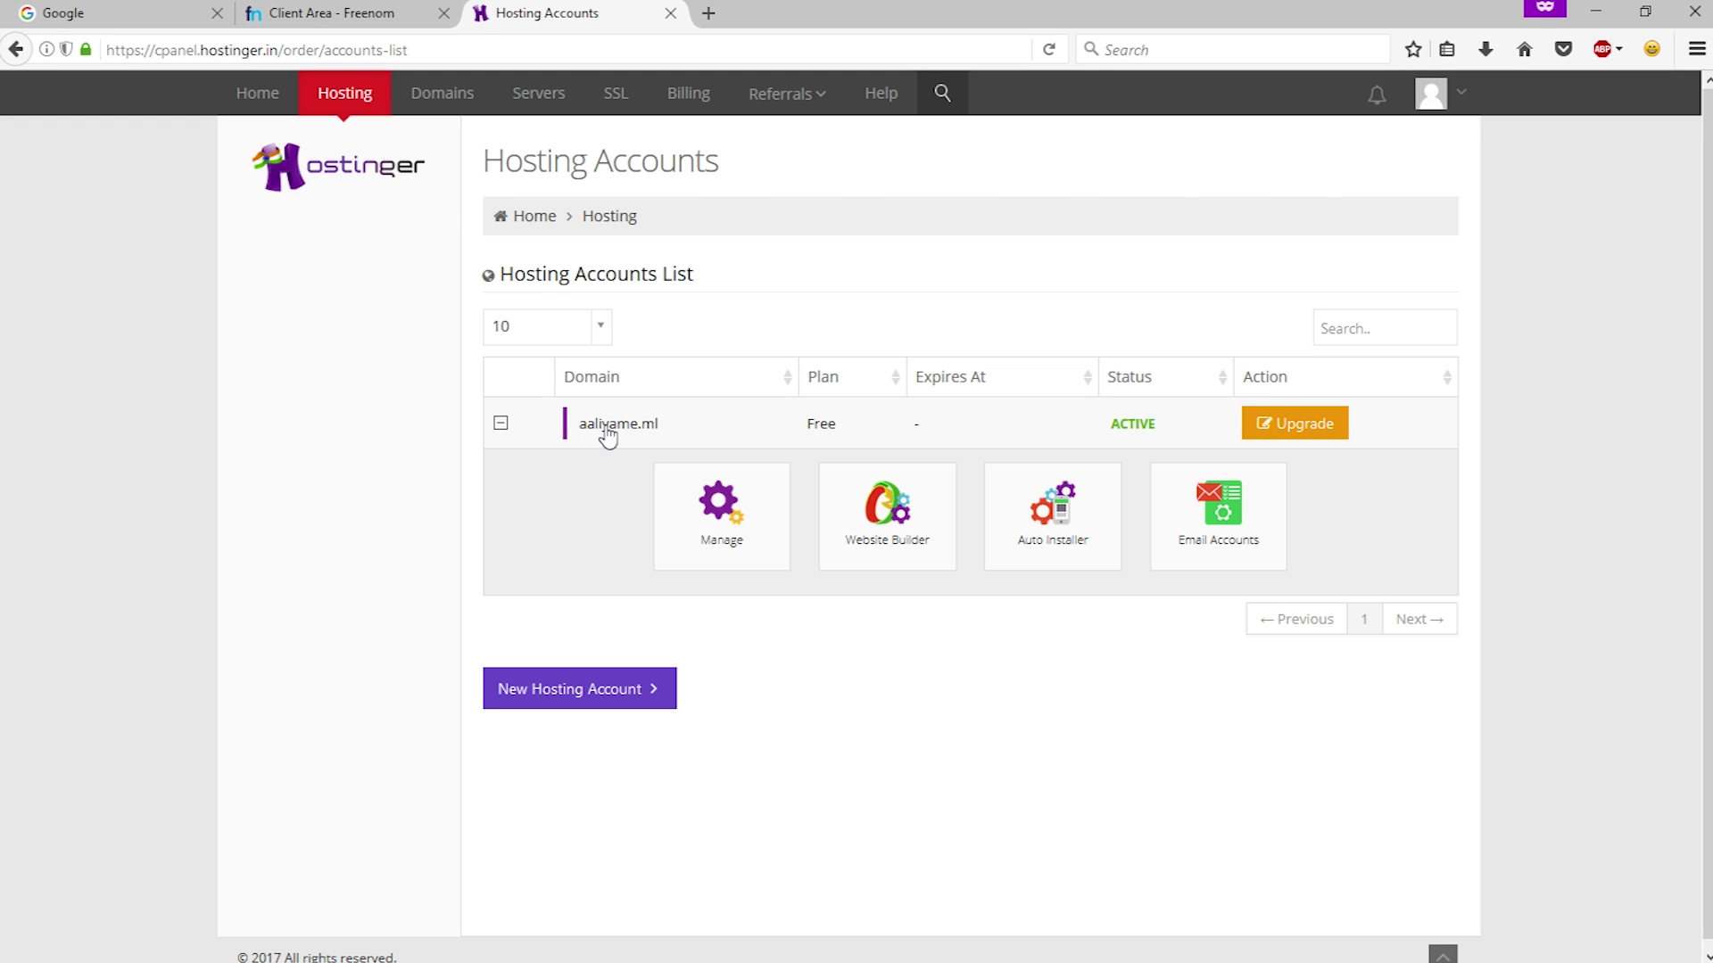
pyautogui.click(727, 541)
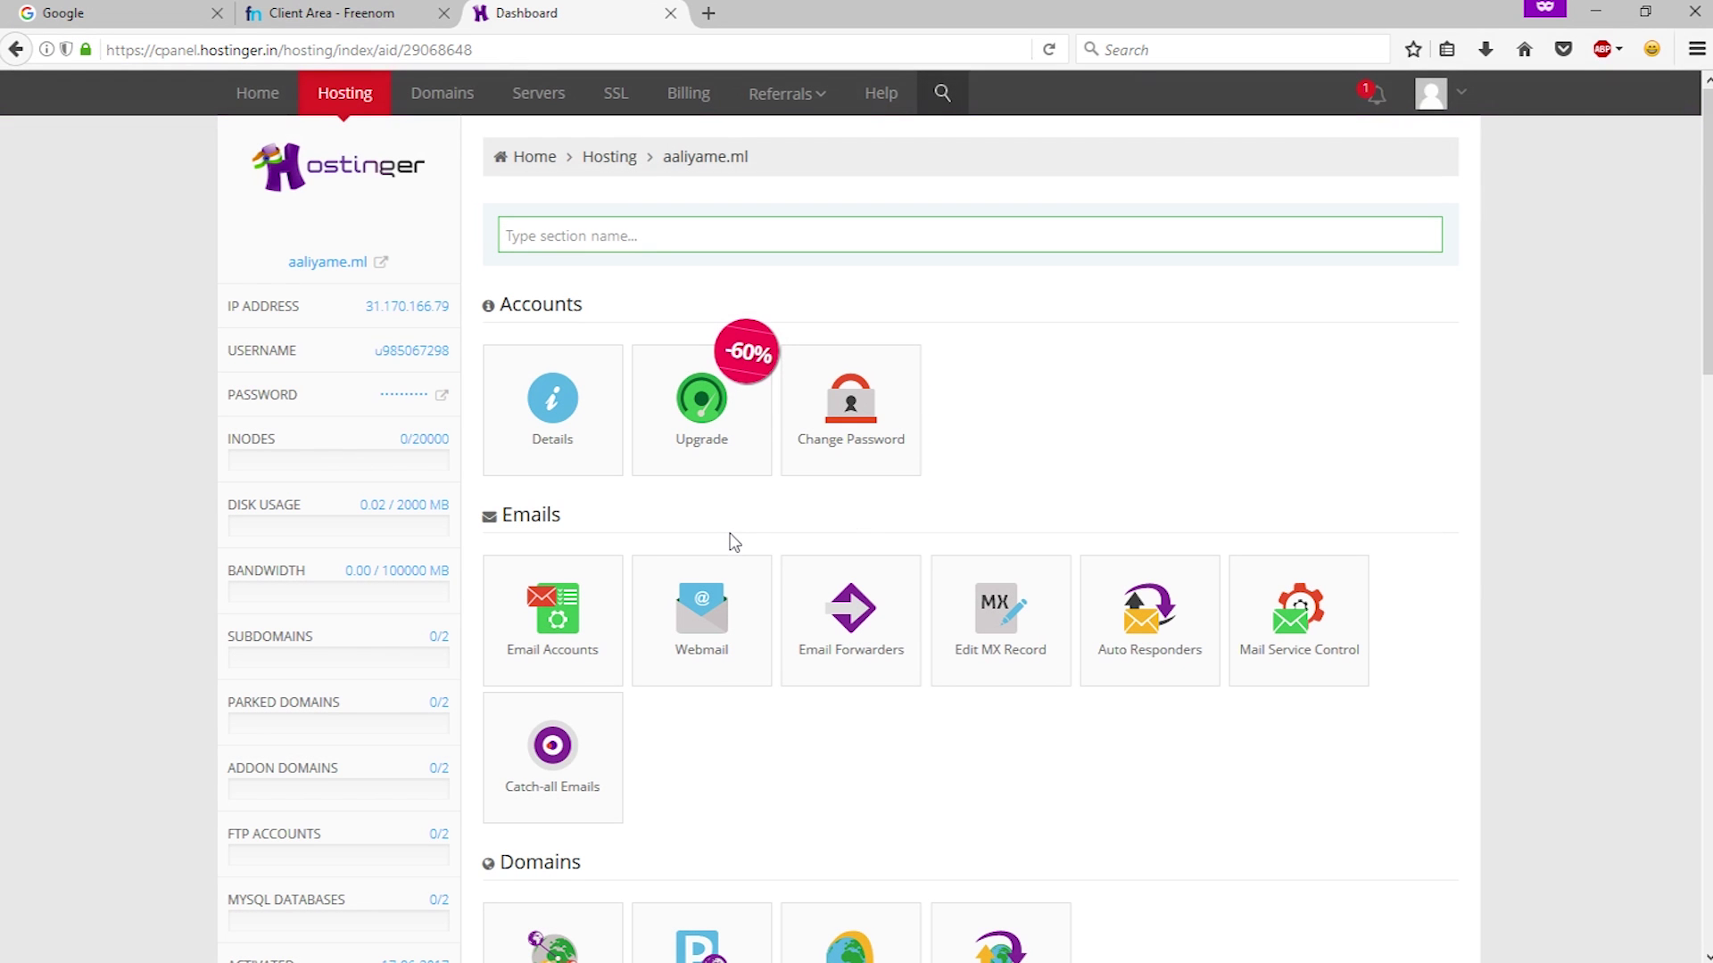
pyautogui.scroll(-5, 212, 320)
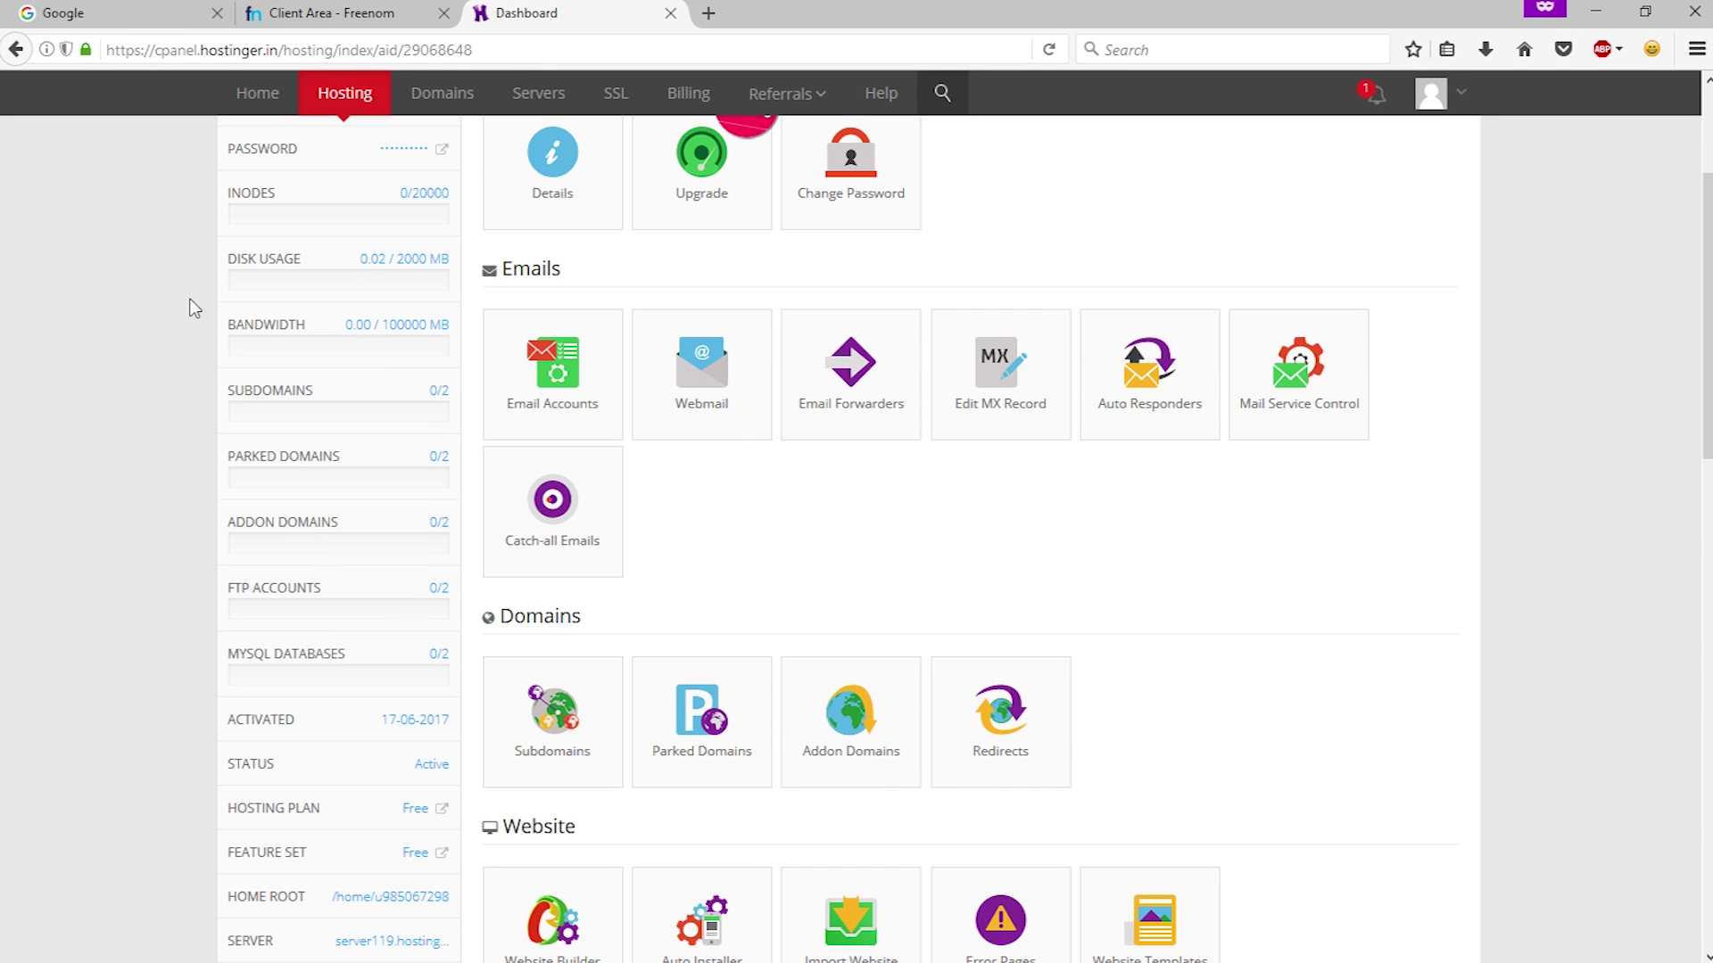
pyautogui.scroll(-12, 196, 299)
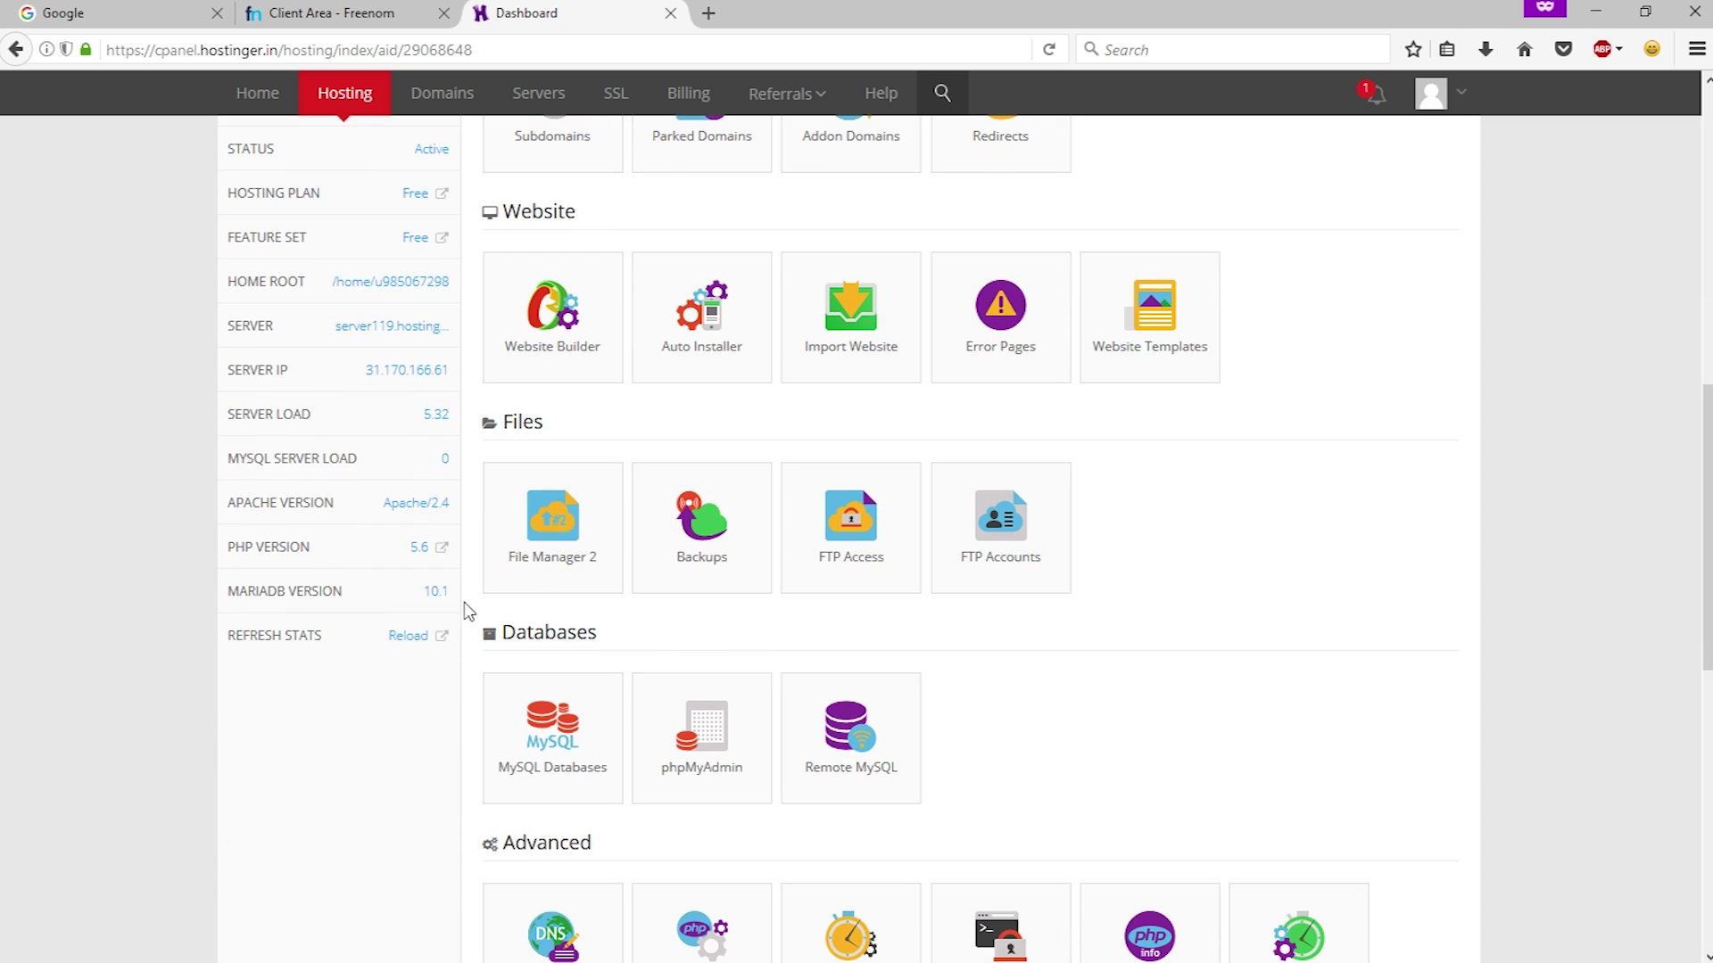
pyautogui.click(566, 570)
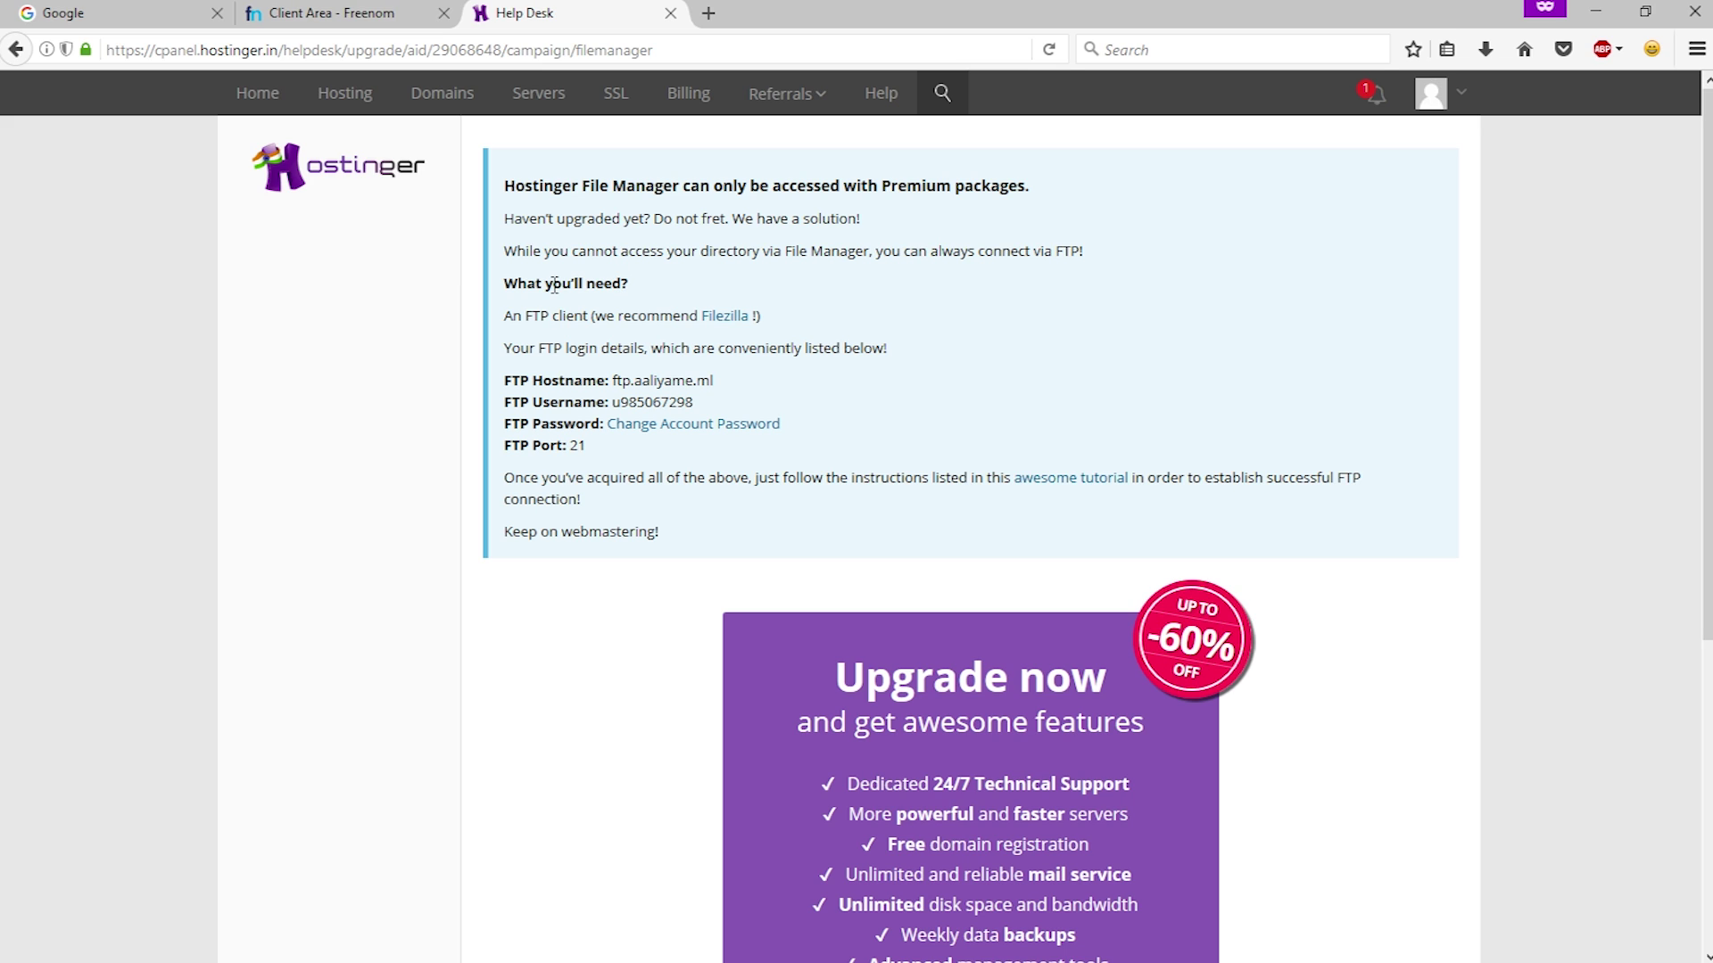
# Open the recommended FileZilla link from the FTP notice in a new tab.
pyautogui.moveTo(526, 319); pyautogui.dragTo(550, 320)
pyautogui.rightClick(727, 325)
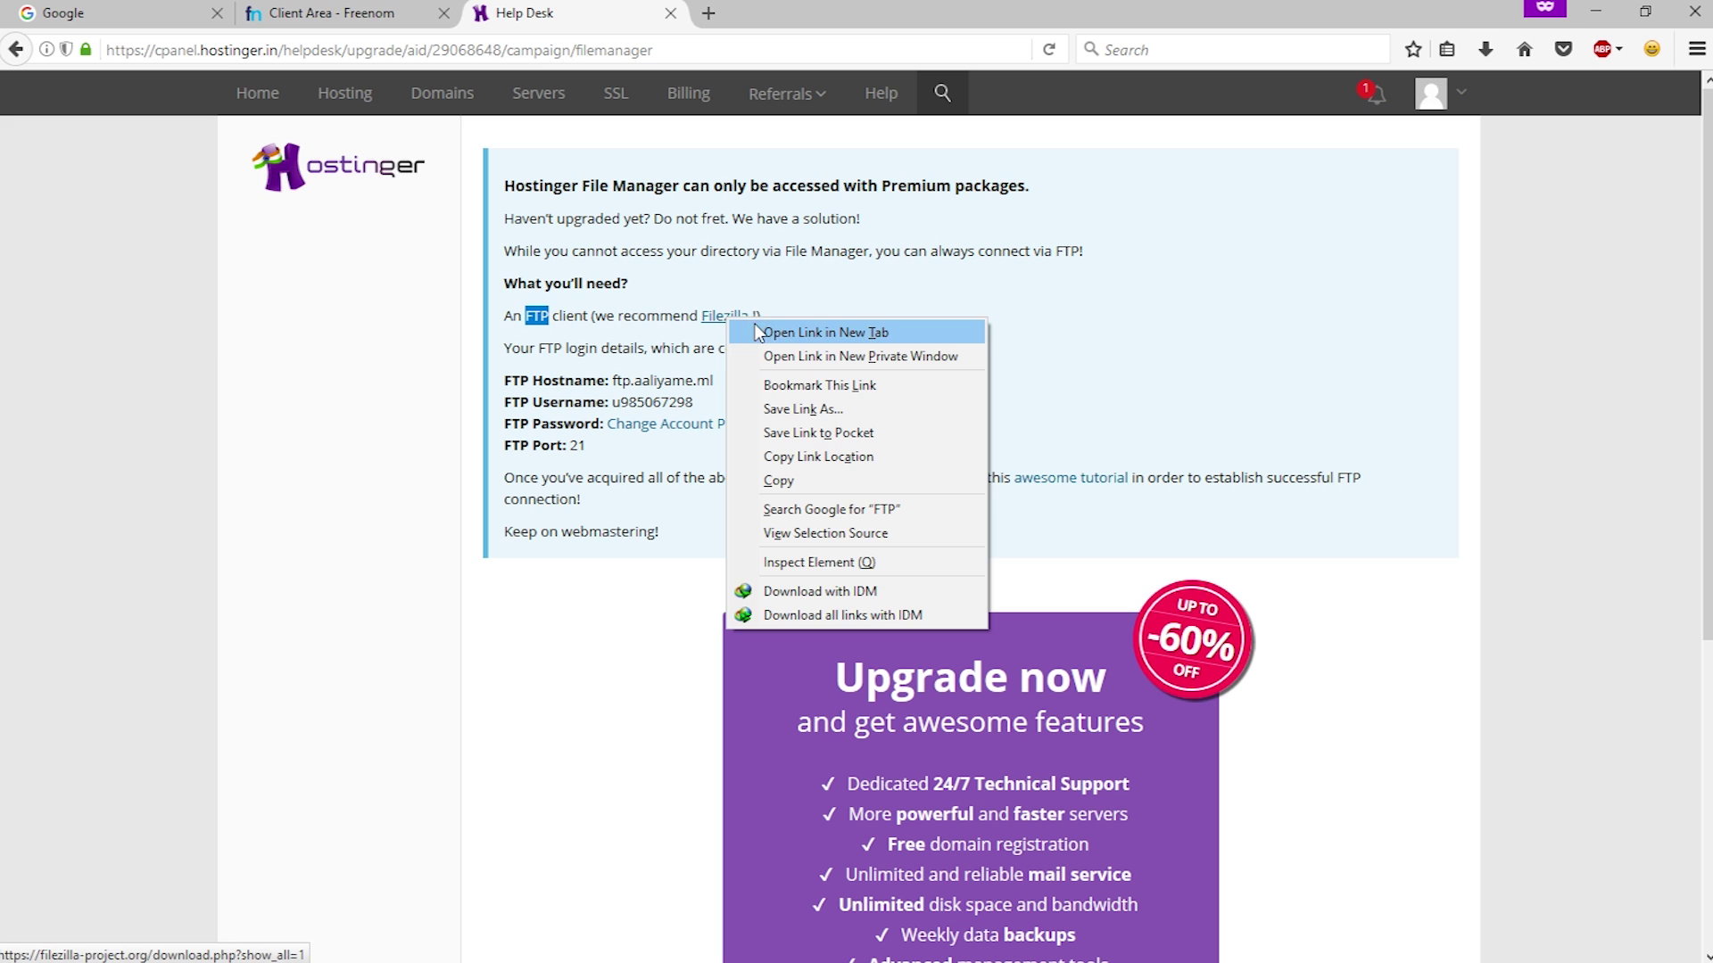
pyautogui.click(834, 330)
# Open the FileZilla 3.26.2 Windows 64-bit installer link in a new tab.
pyautogui.click(781, 9)
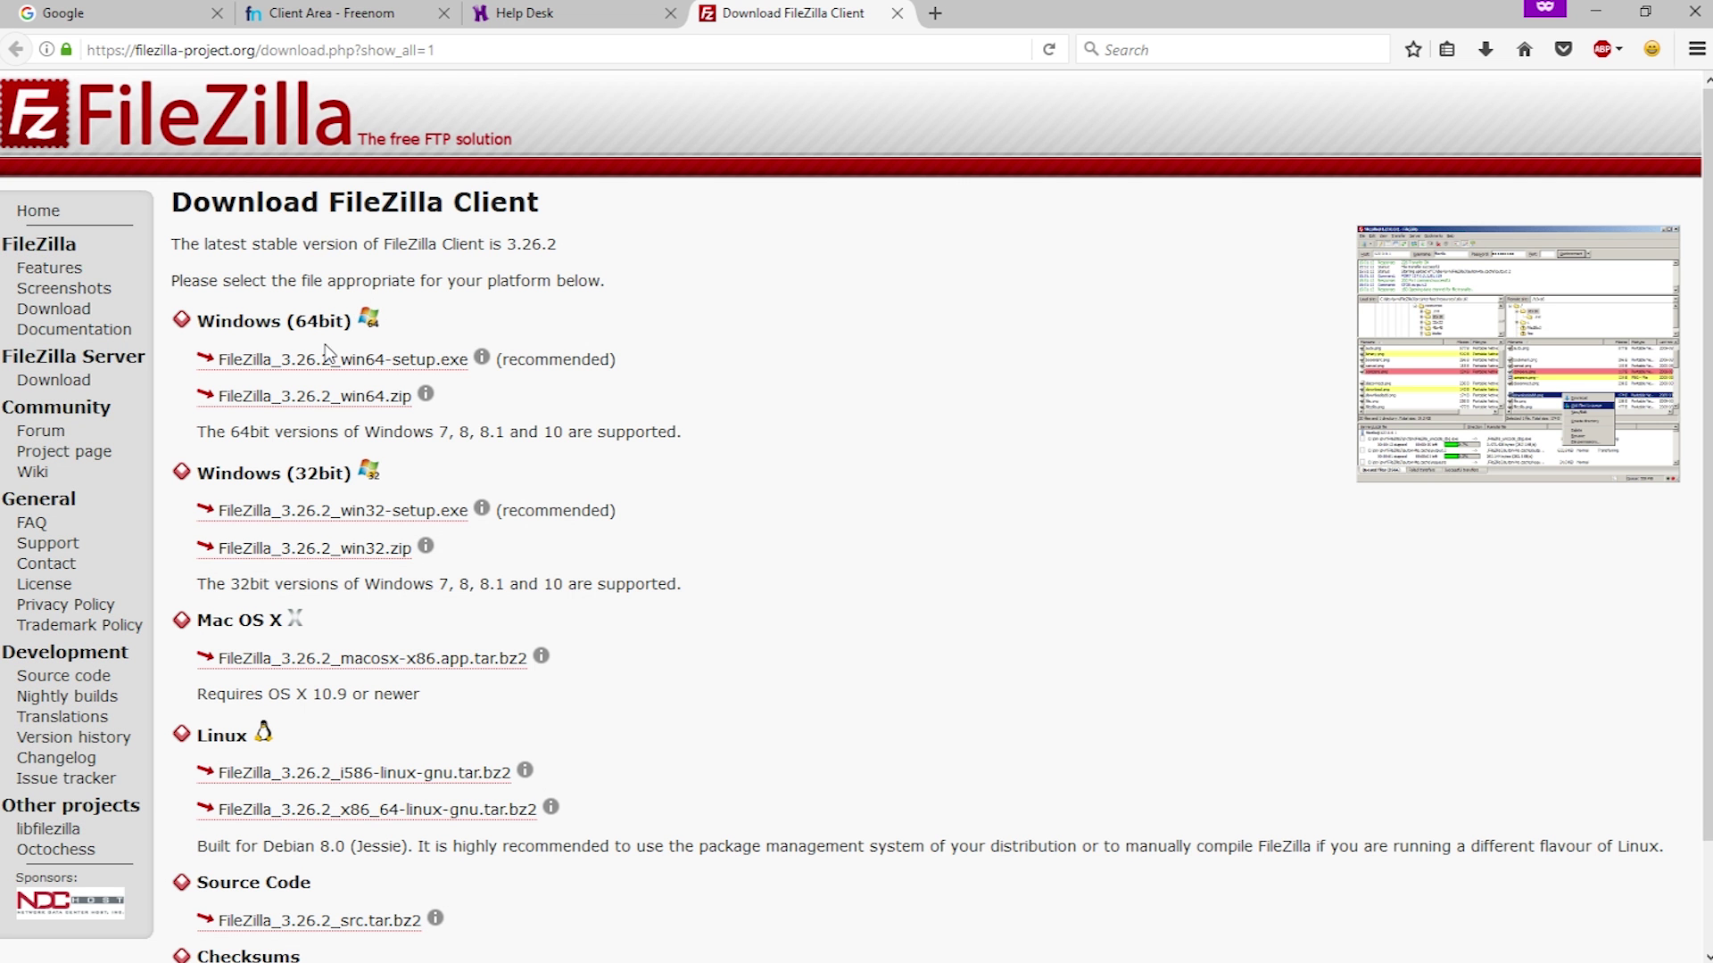
pyautogui.moveTo(335, 321); pyautogui.dragTo(295, 321)
pyautogui.moveTo(319, 473); pyautogui.dragTo(287, 474)
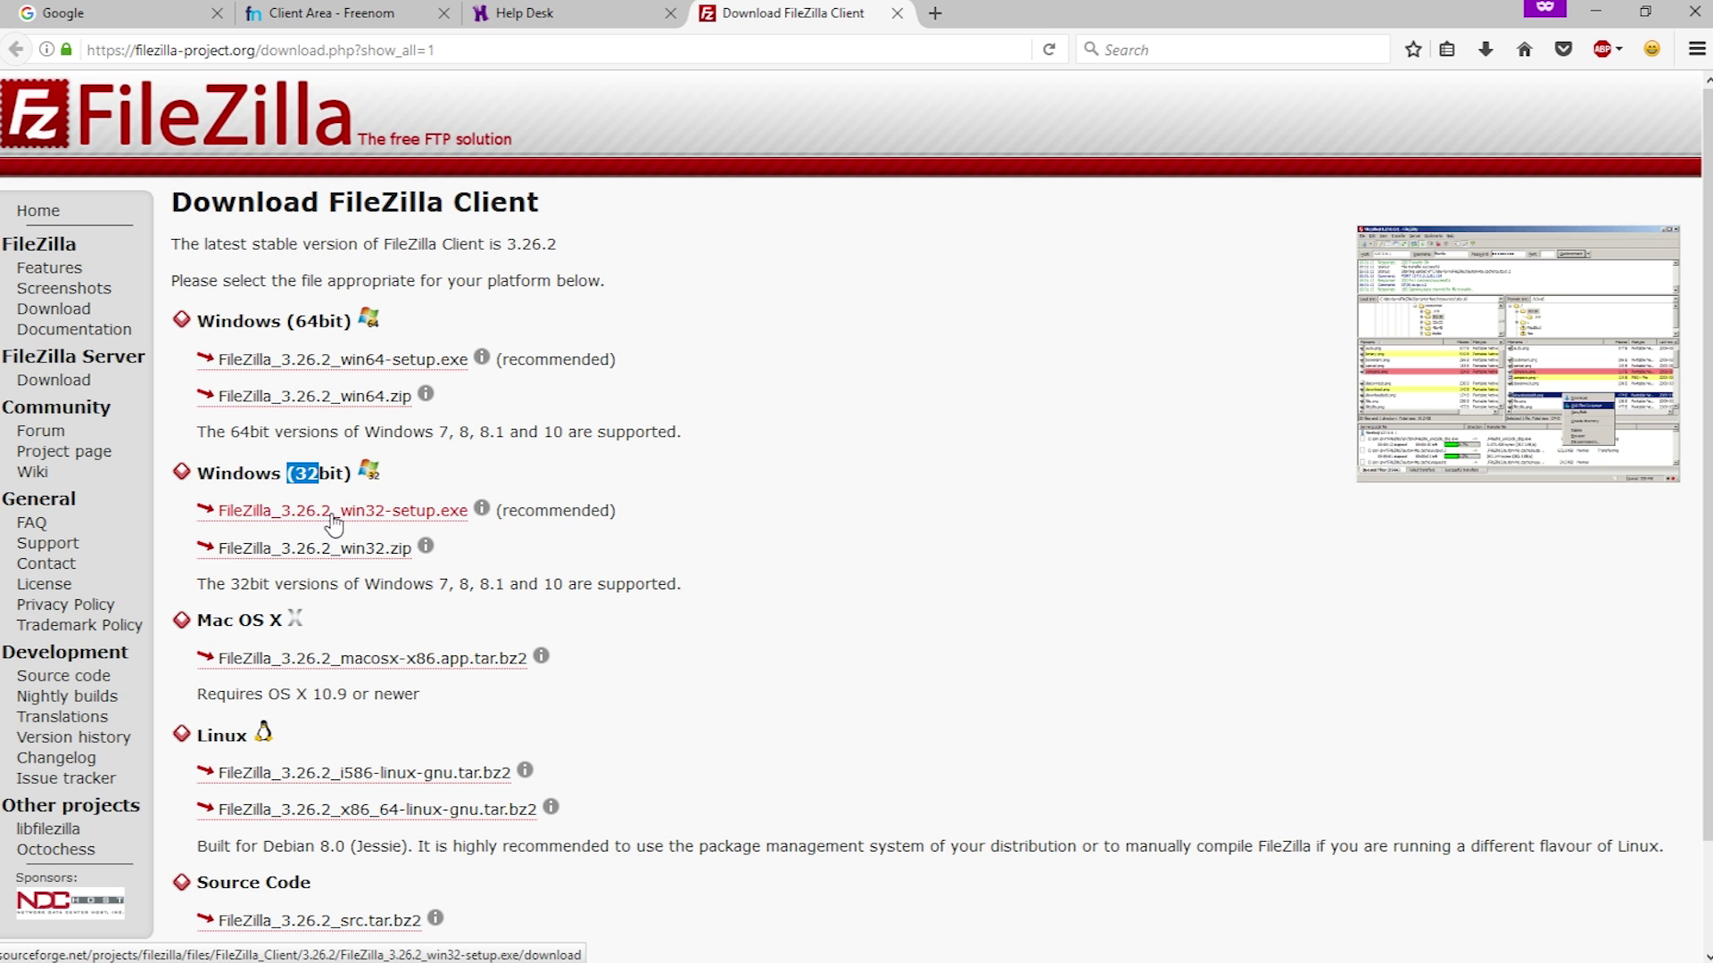
pyautogui.rightClick(348, 369)
pyautogui.click(383, 379)
# Skip the duplicate installer download and close the SourceForge and FileZilla download pages.
pyautogui.click(1026, 11)
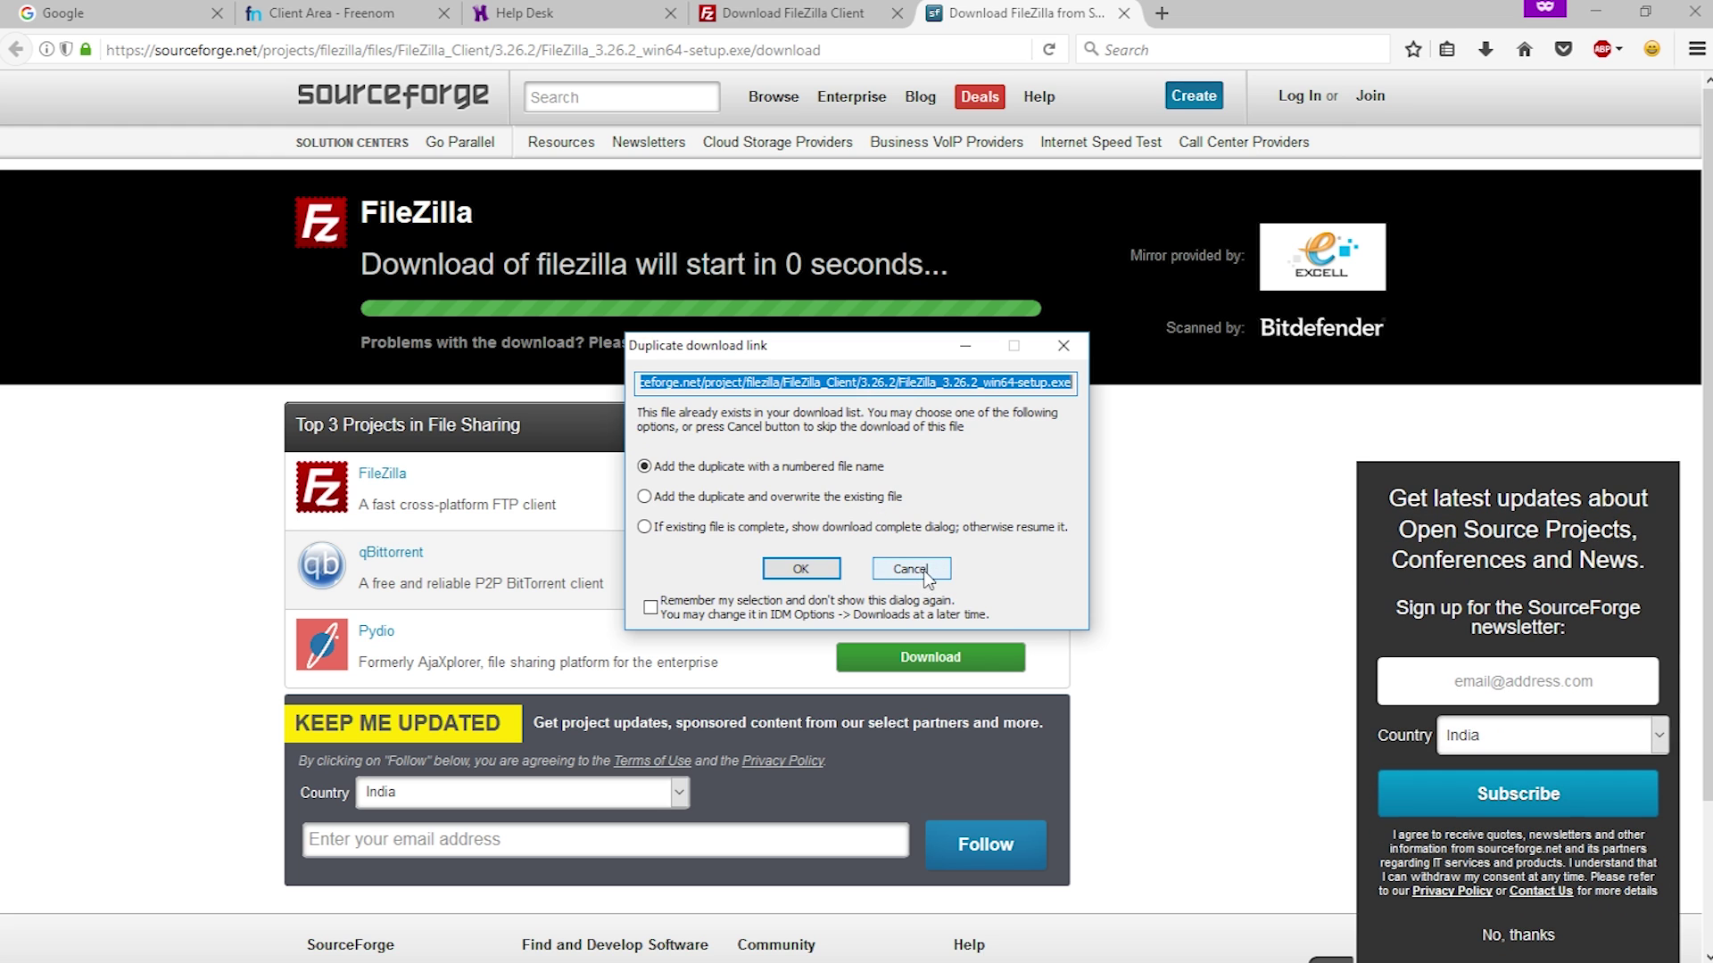
pyautogui.click(928, 578)
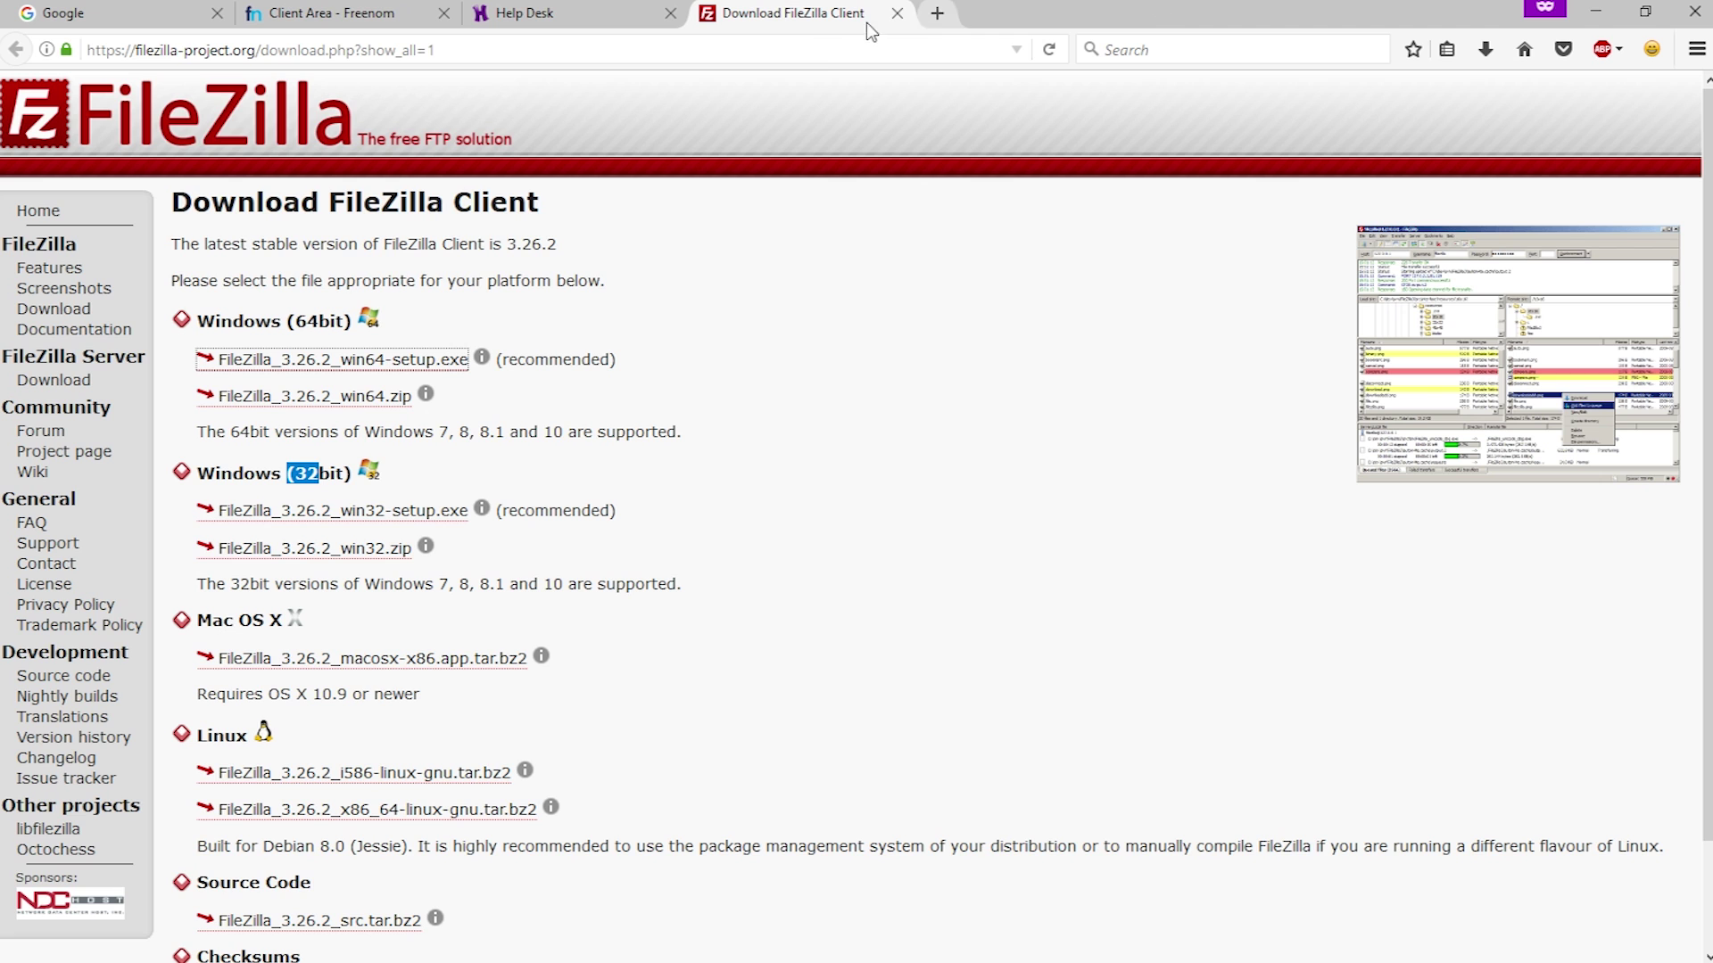
pyautogui.click(1124, 13)
pyautogui.click(896, 13)
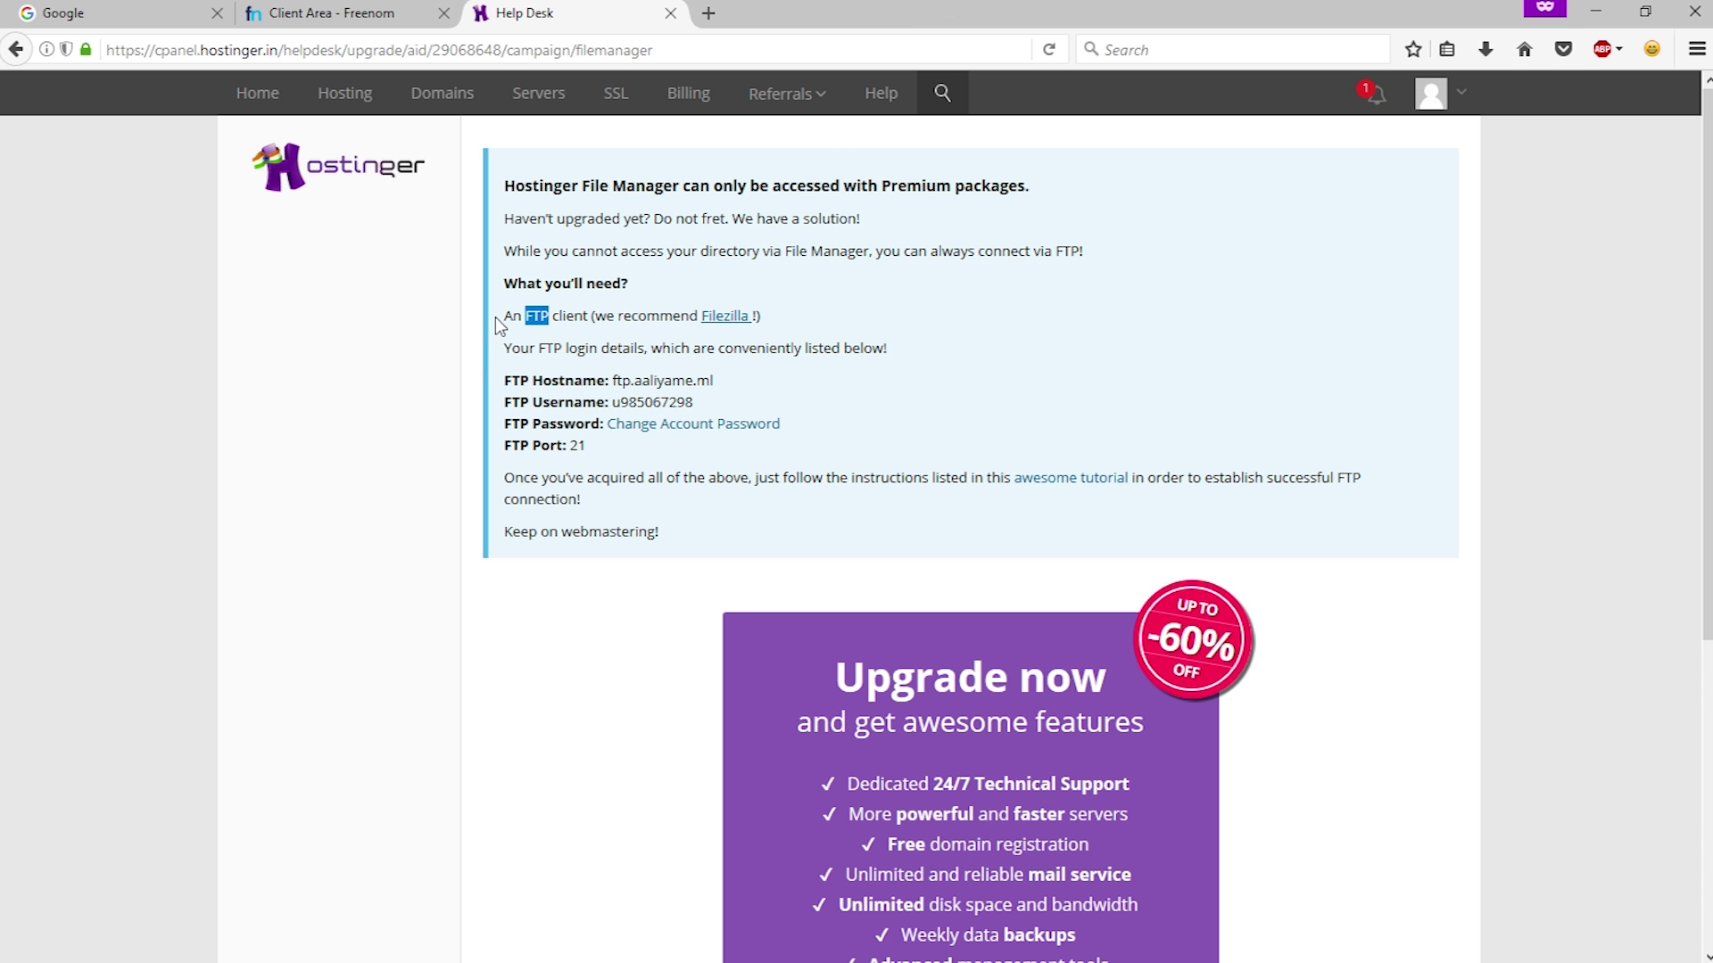
pyautogui.click(486, 355)
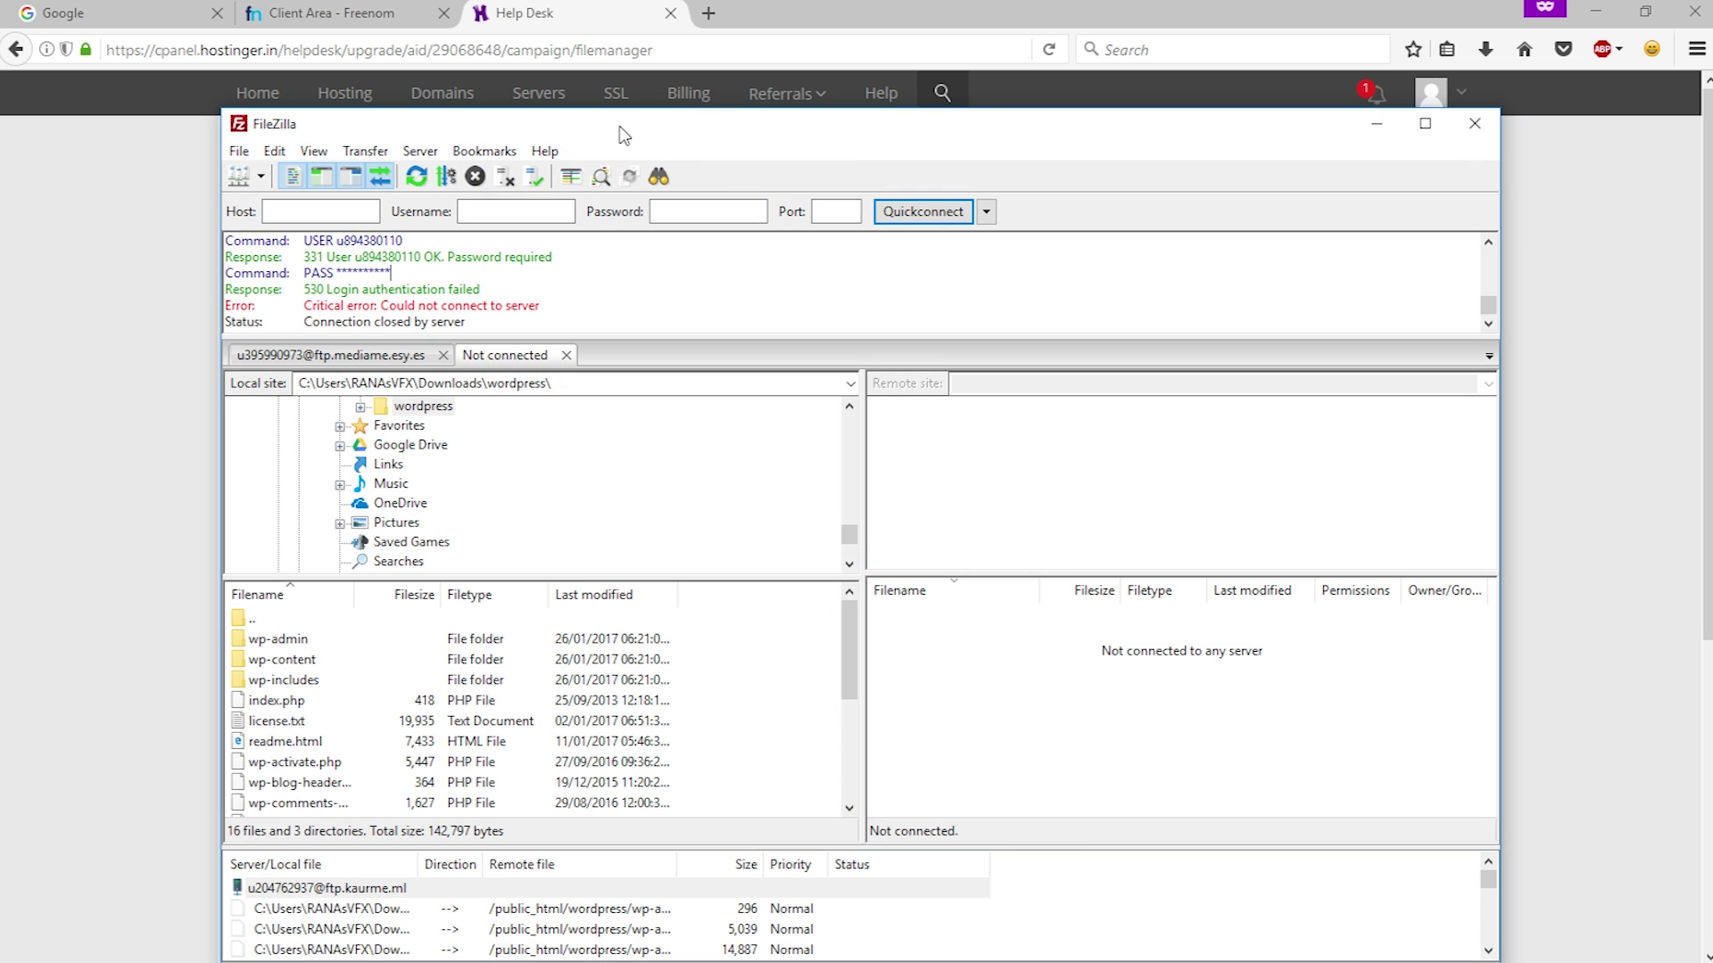
pyautogui.moveTo(624, 135); pyautogui.dragTo(622, 96)
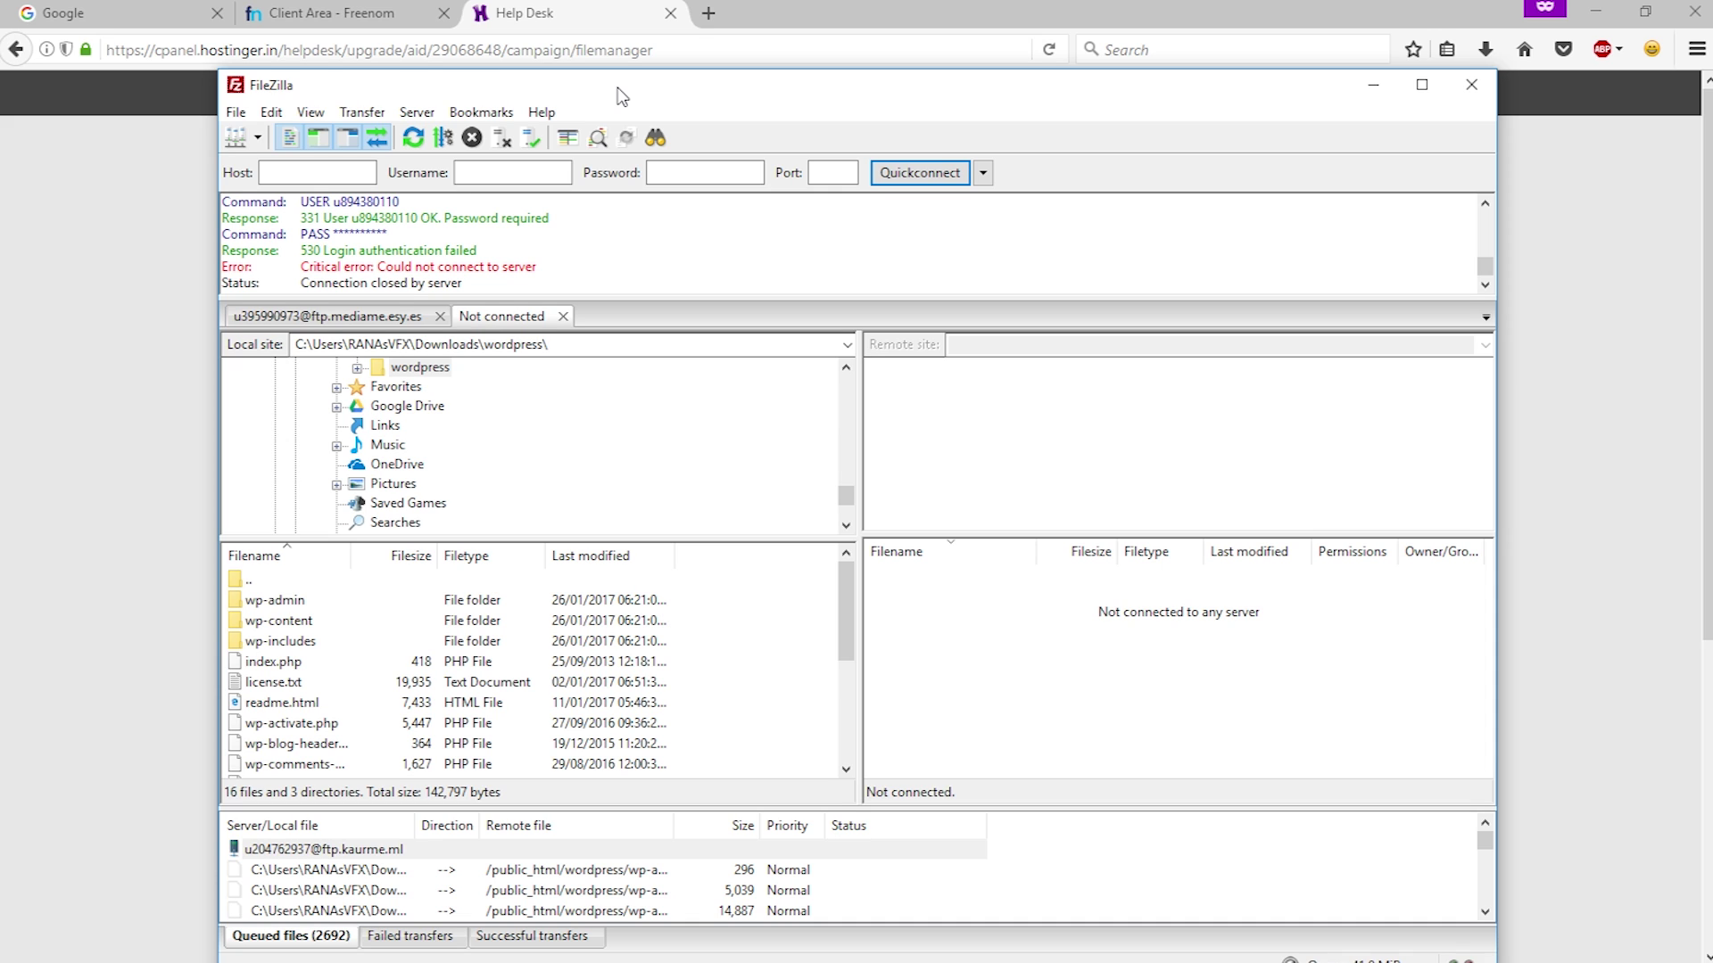
pyautogui.click(273, 171)
pyautogui.click(554, 7)
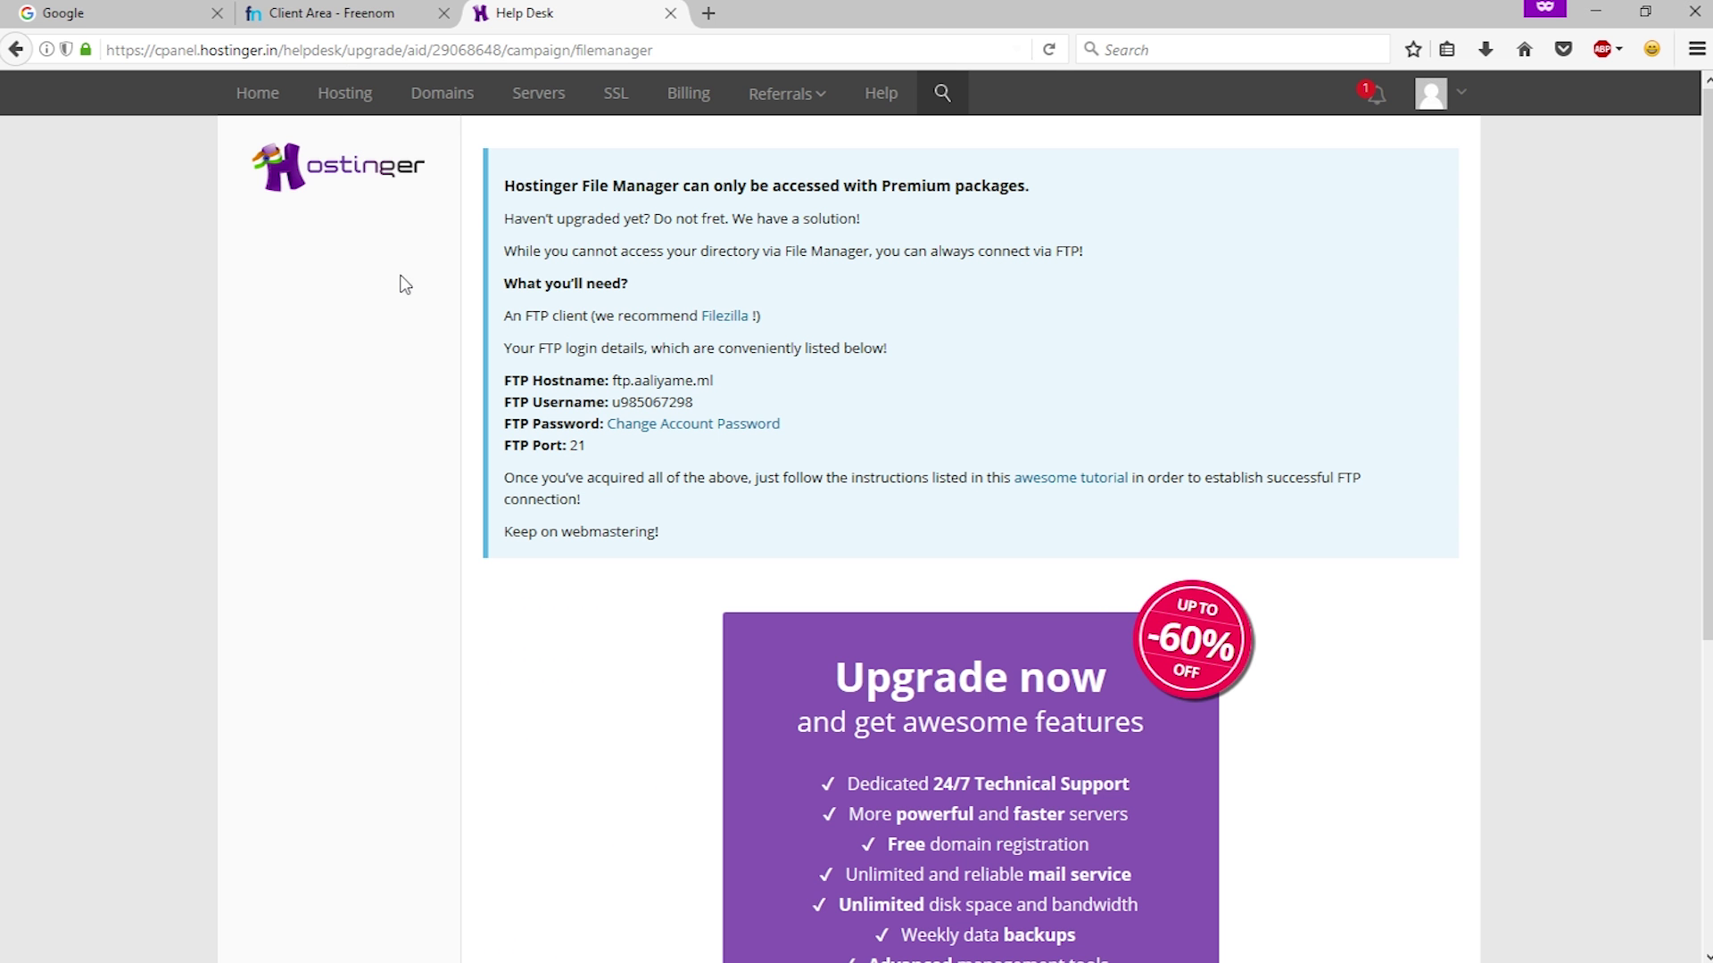
# Review the four FTP login detail lines, then return to the Hosting Accounts list.
pyautogui.moveTo(506, 378); pyautogui.dragTo(585, 446)
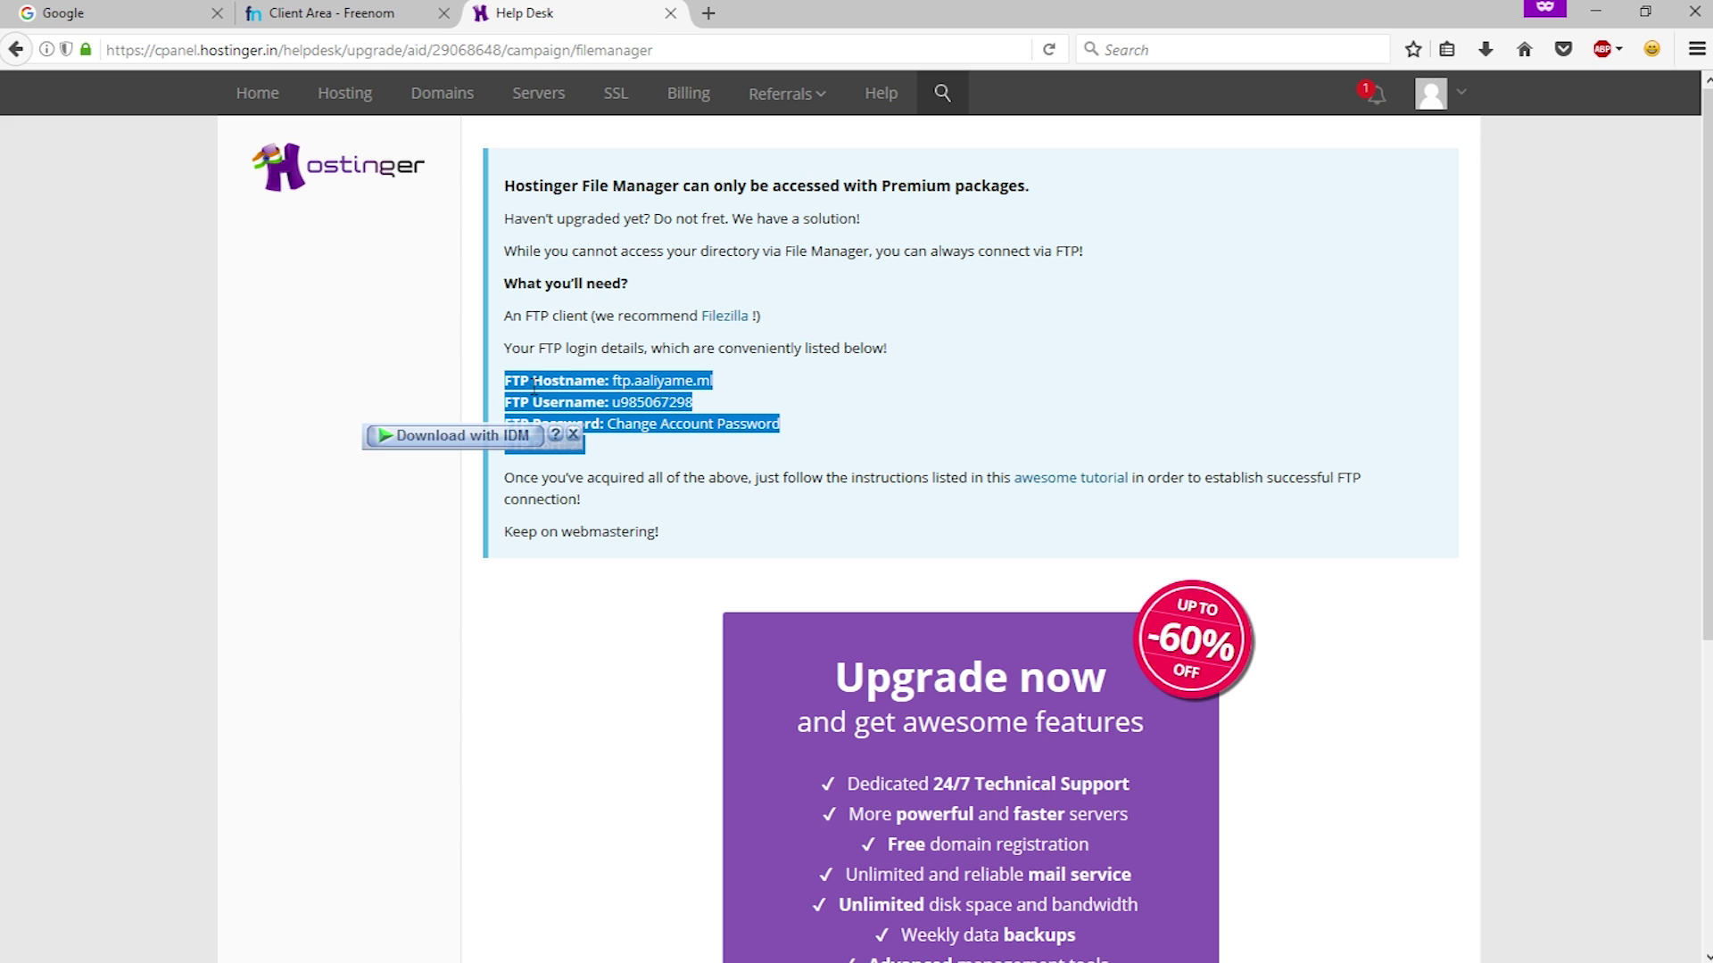
pyautogui.click(610, 459)
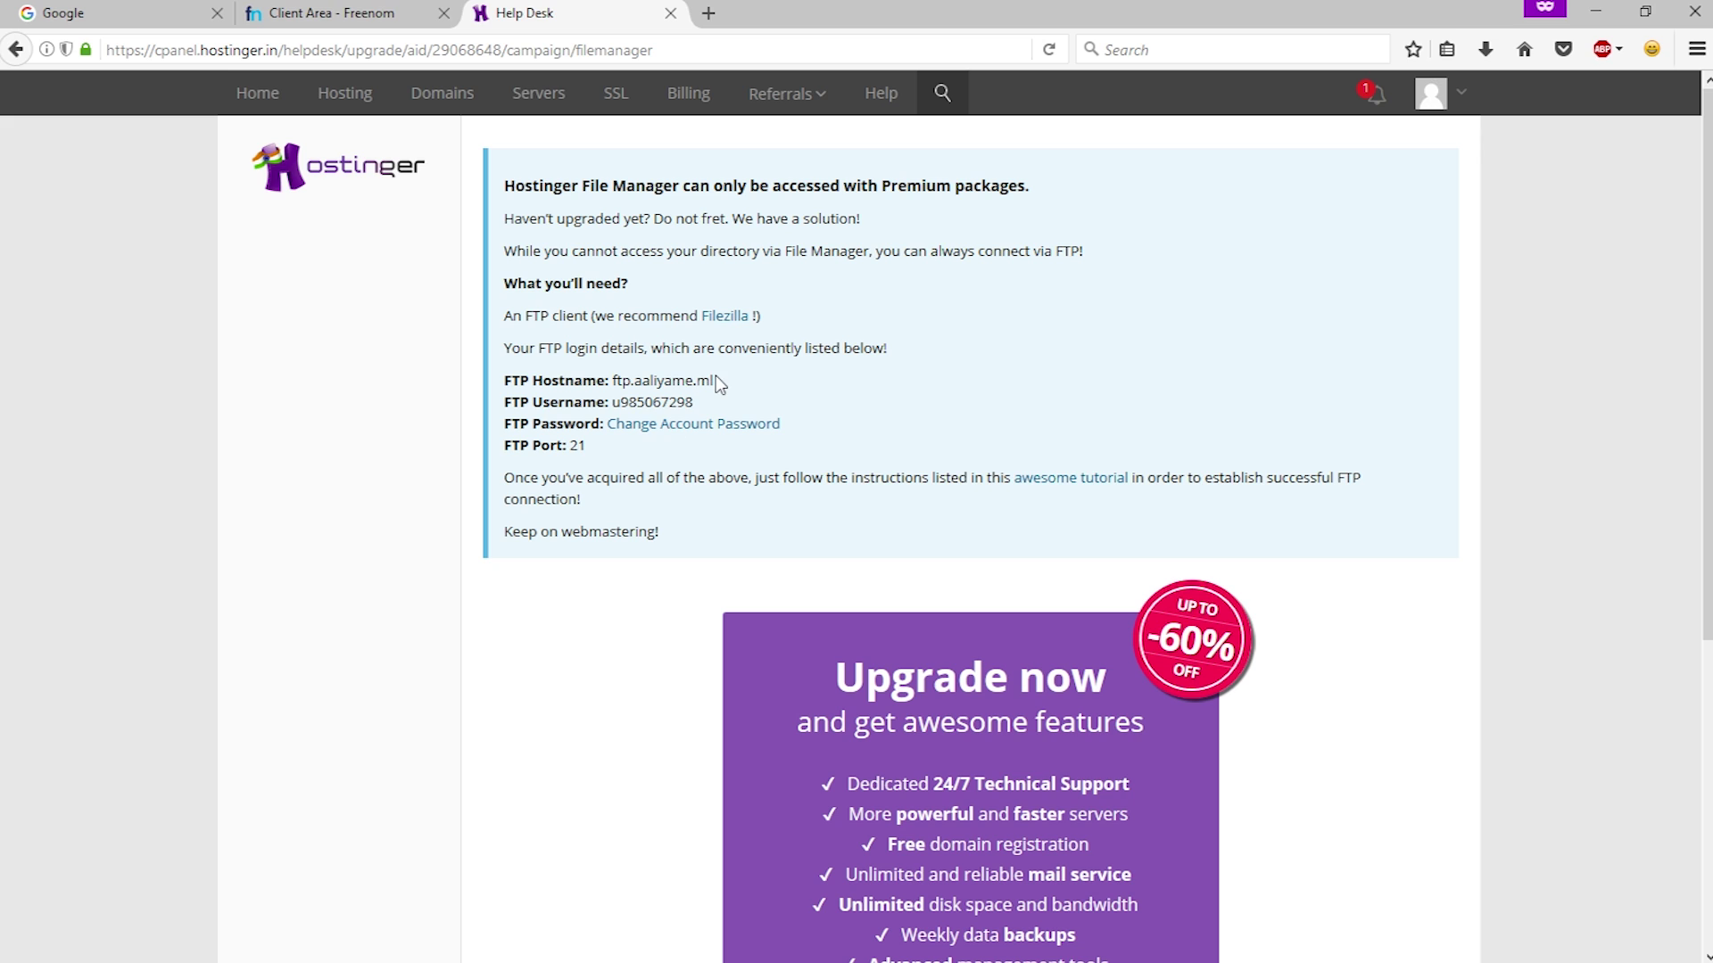
pyautogui.moveTo(506, 383); pyautogui.dragTo(594, 460)
pyautogui.click(524, 345)
pyautogui.click(360, 107)
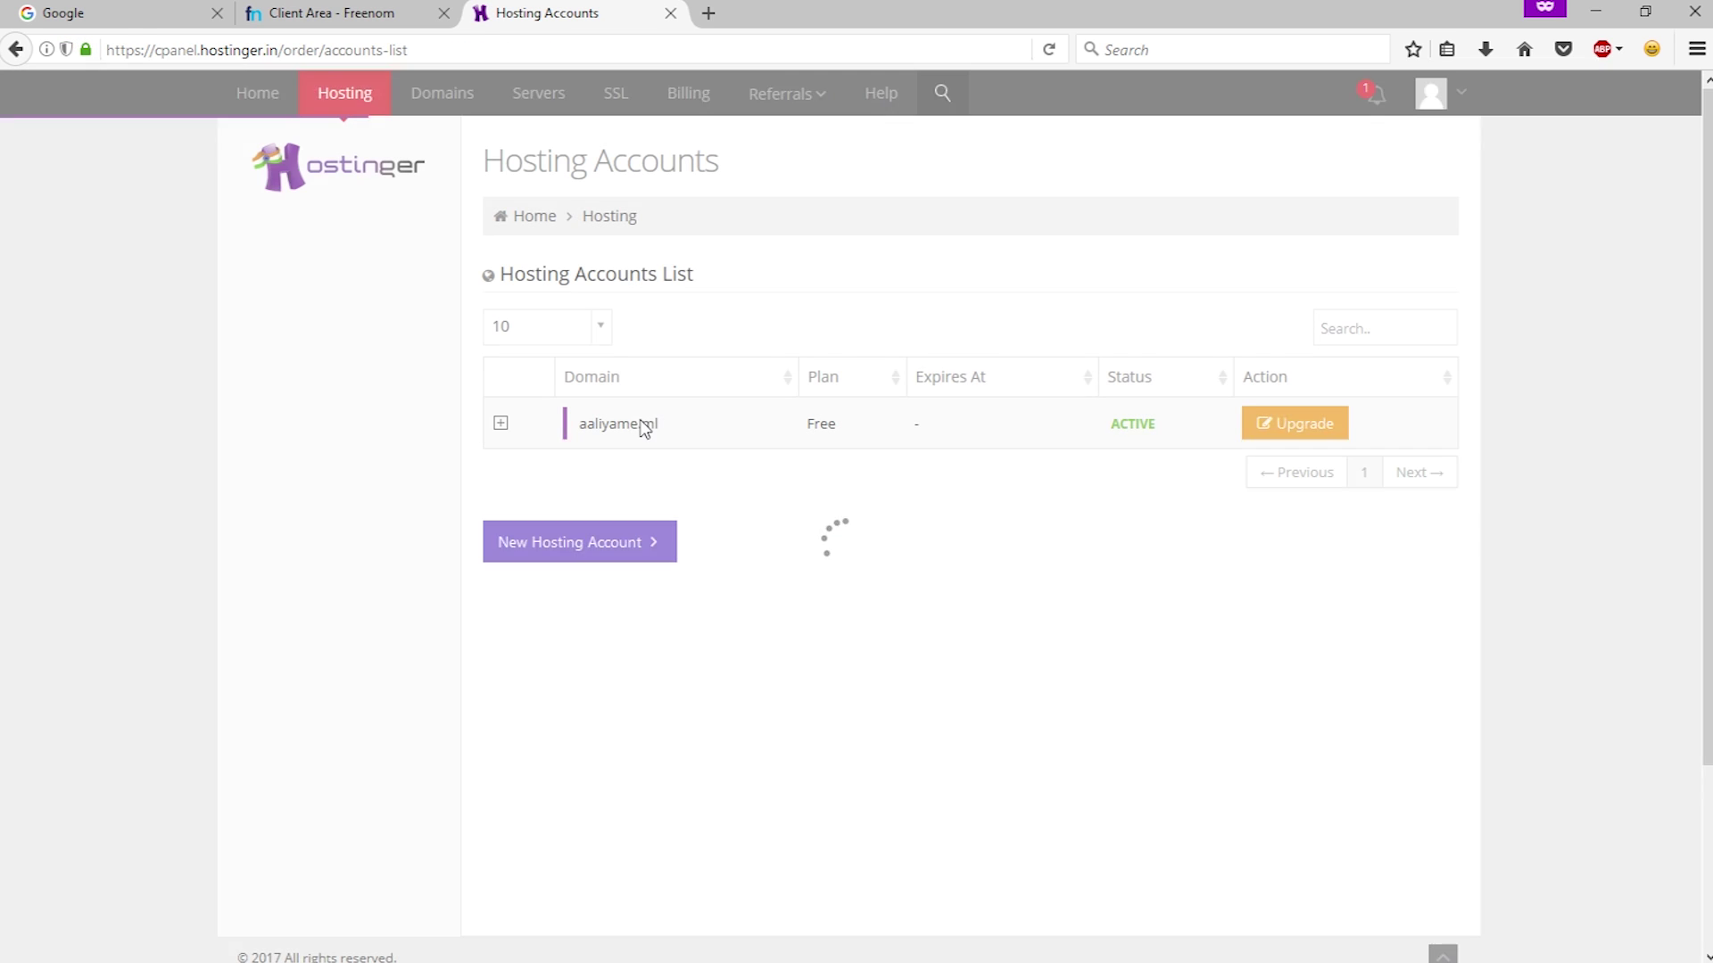
# Open the FTP Access details from the aaliyame.ml hosting dashboard.
pyautogui.click(629, 433)
pyautogui.click(685, 539)
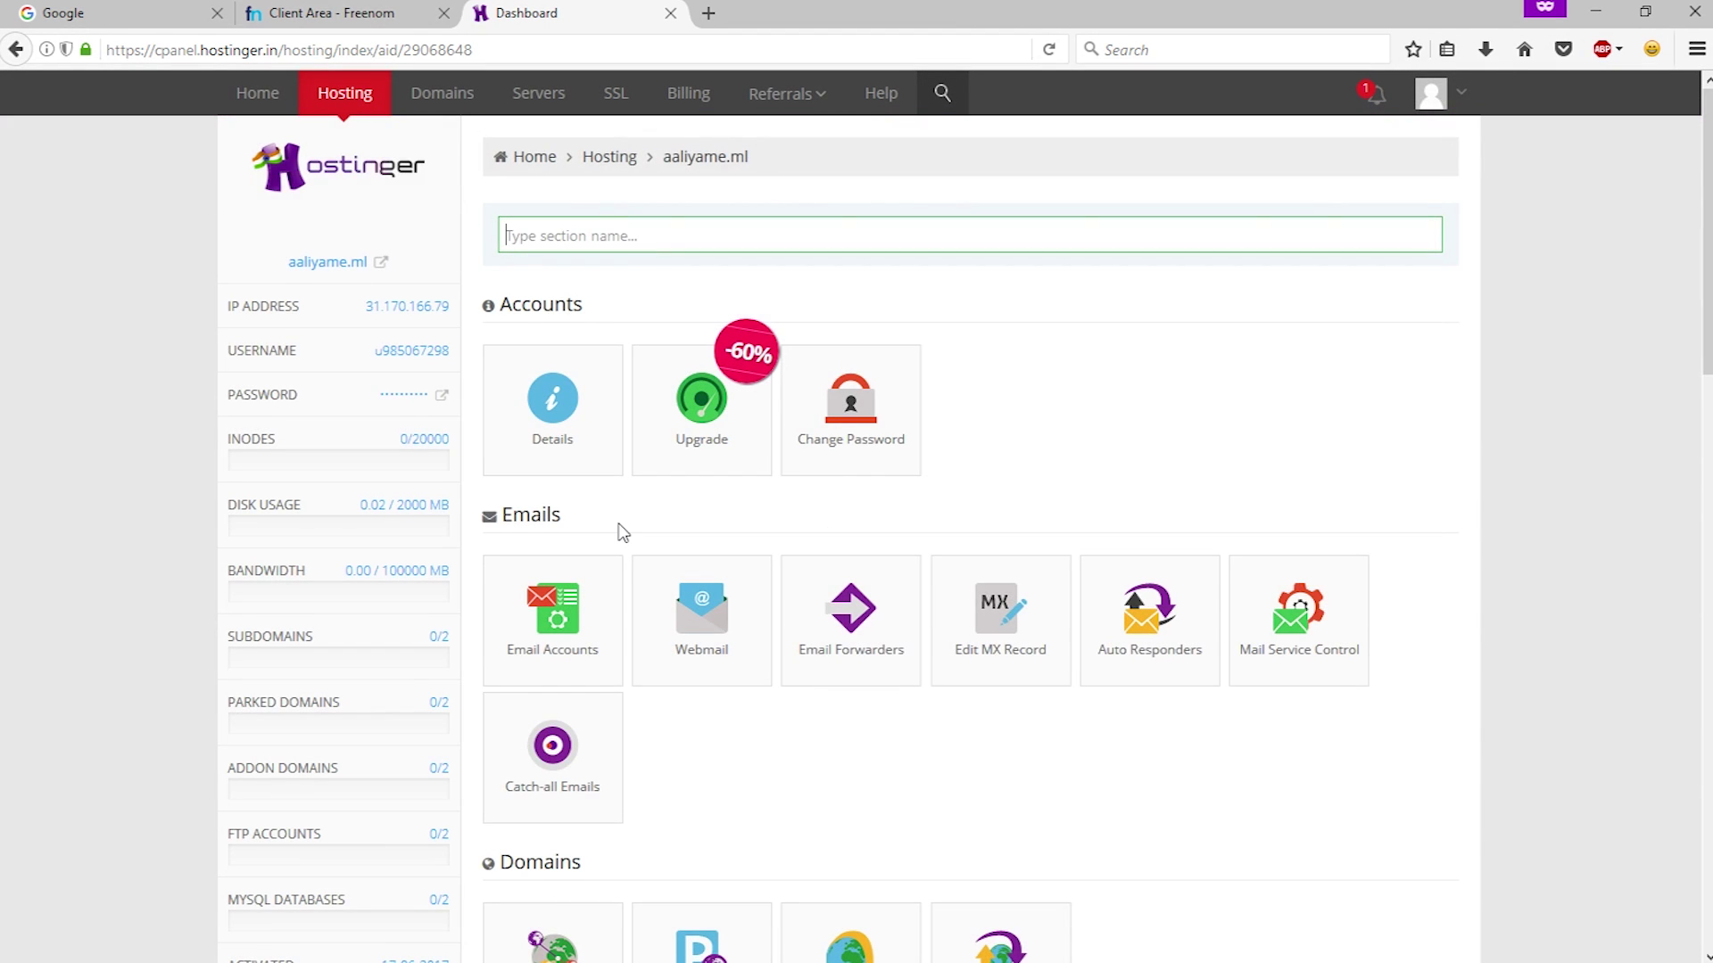
pyautogui.scroll(-3, 637, 522)
pyautogui.scroll(-5, 660, 504)
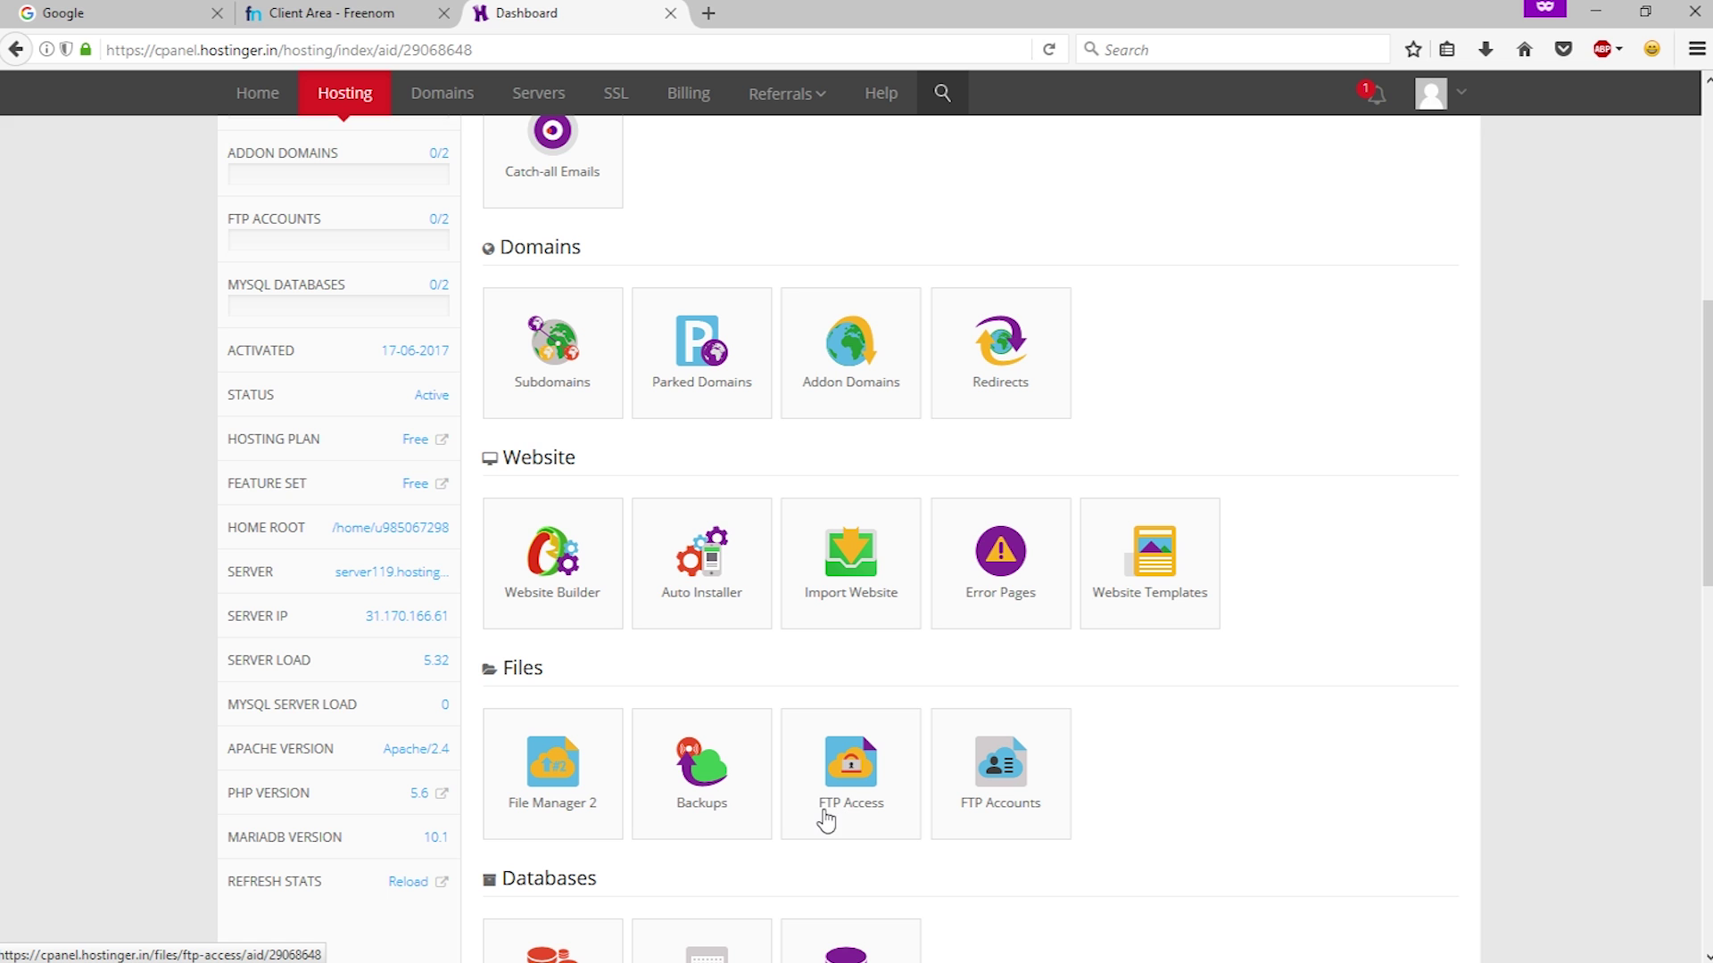
pyautogui.click(859, 819)
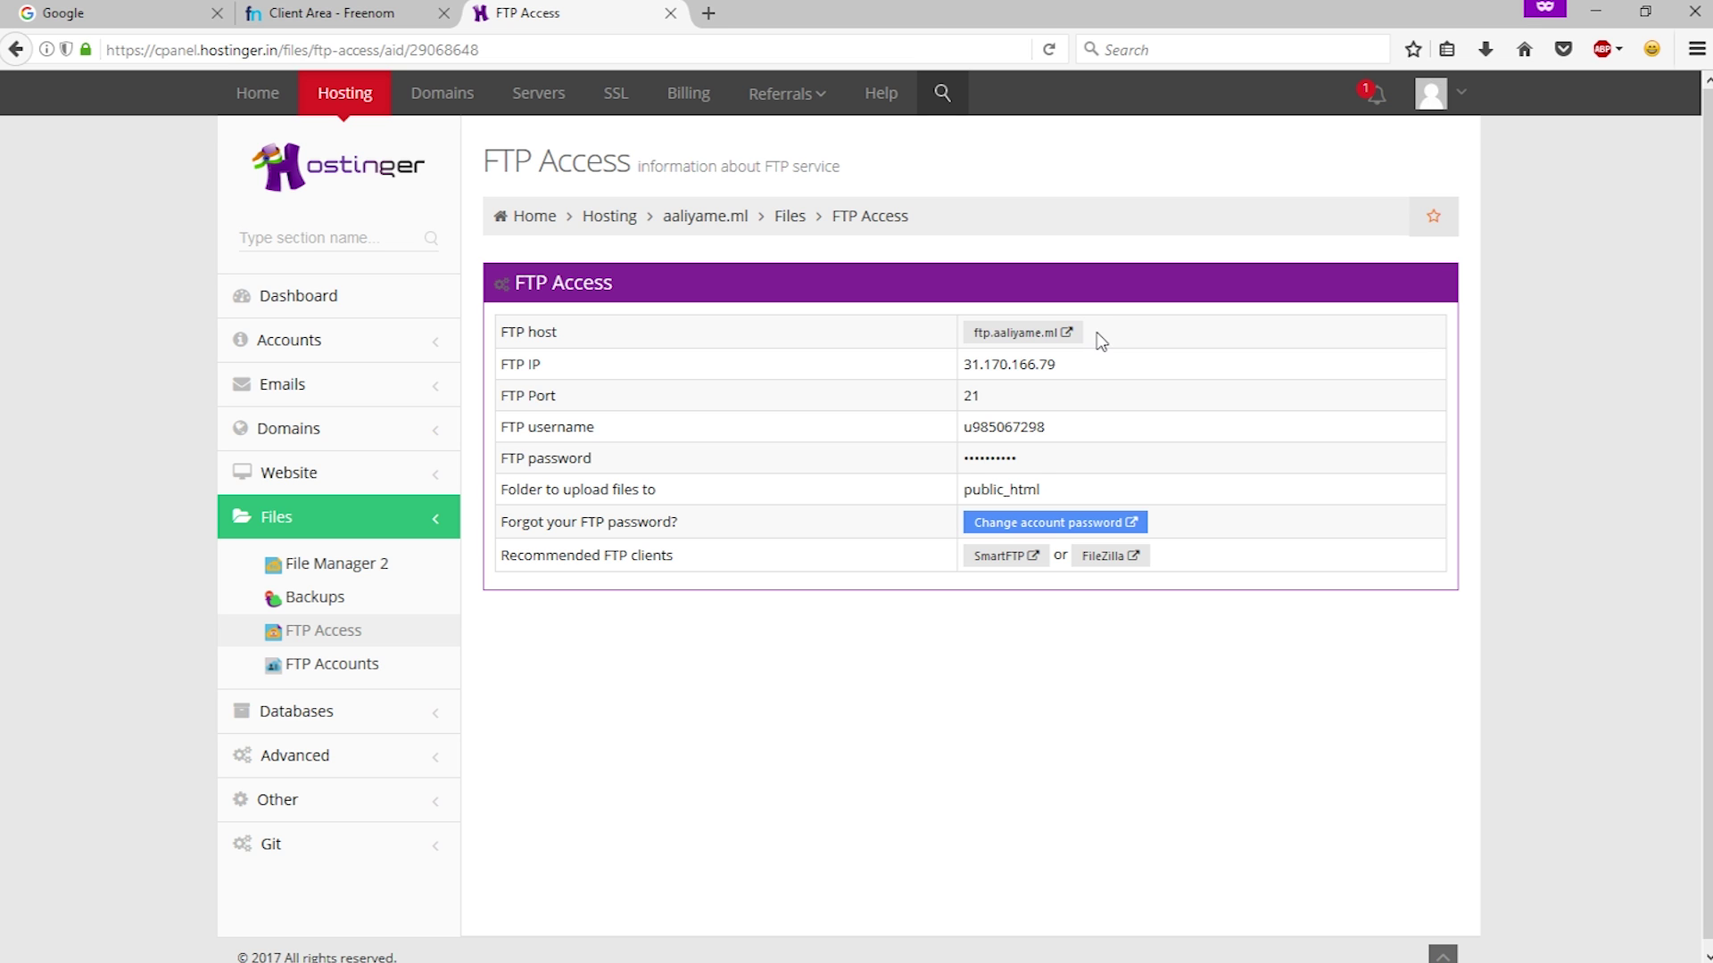
# Copy the FTP host ftp.aaliyame.ml and bring FileZilla to the front.
pyautogui.moveTo(1102, 342); pyautogui.dragTo(963, 333)
pyautogui.rightClick(992, 335)
pyautogui.click(1035, 473)
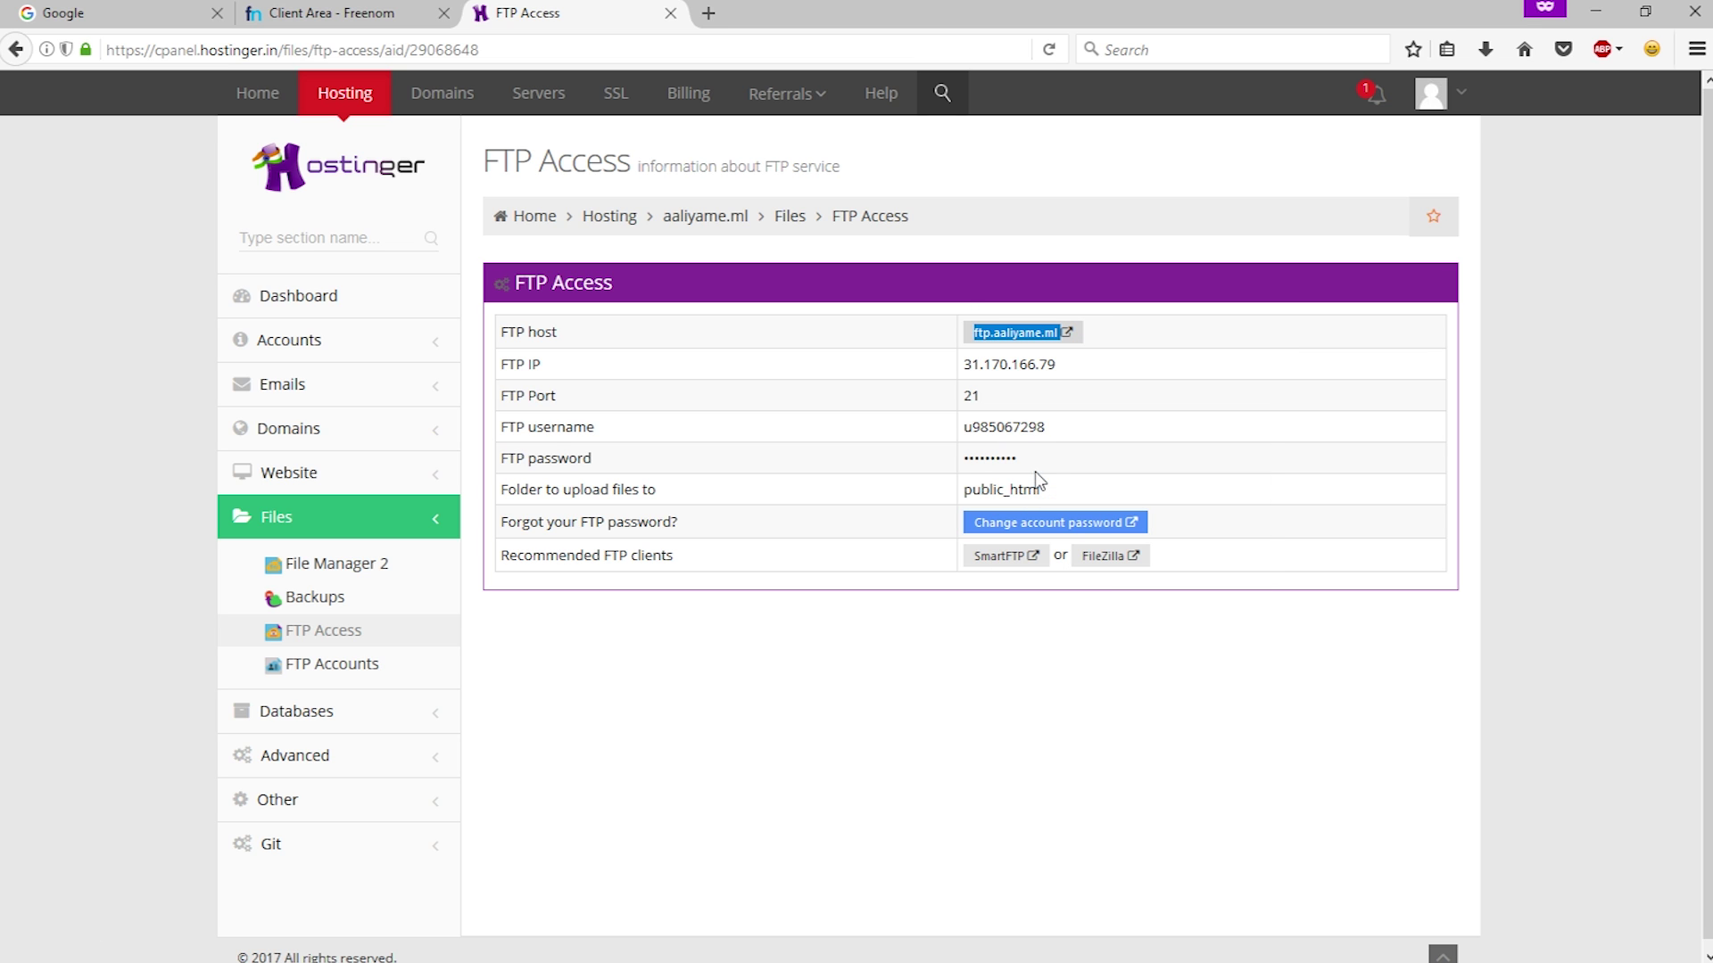
pyautogui.click(813, 945)
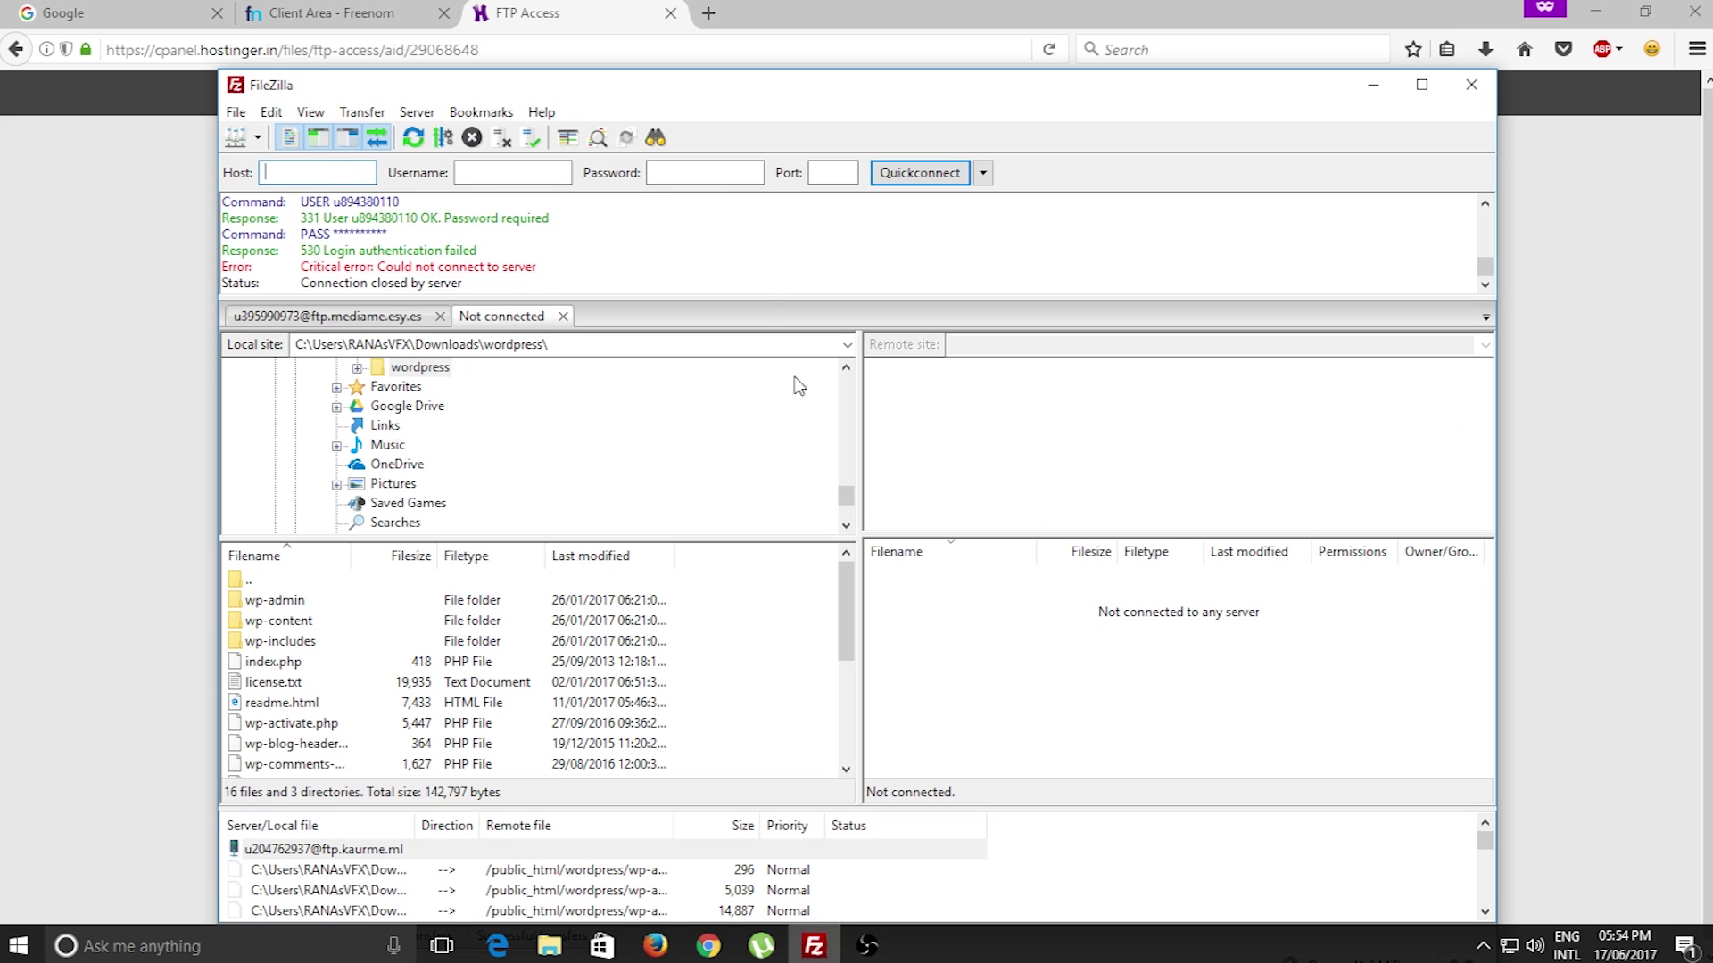
# Fill FileZilla's Host with ftp.aaliyame.ml and Username with the Hostinger FTP username.
pyautogui.hotkey('ctrl', 'v')
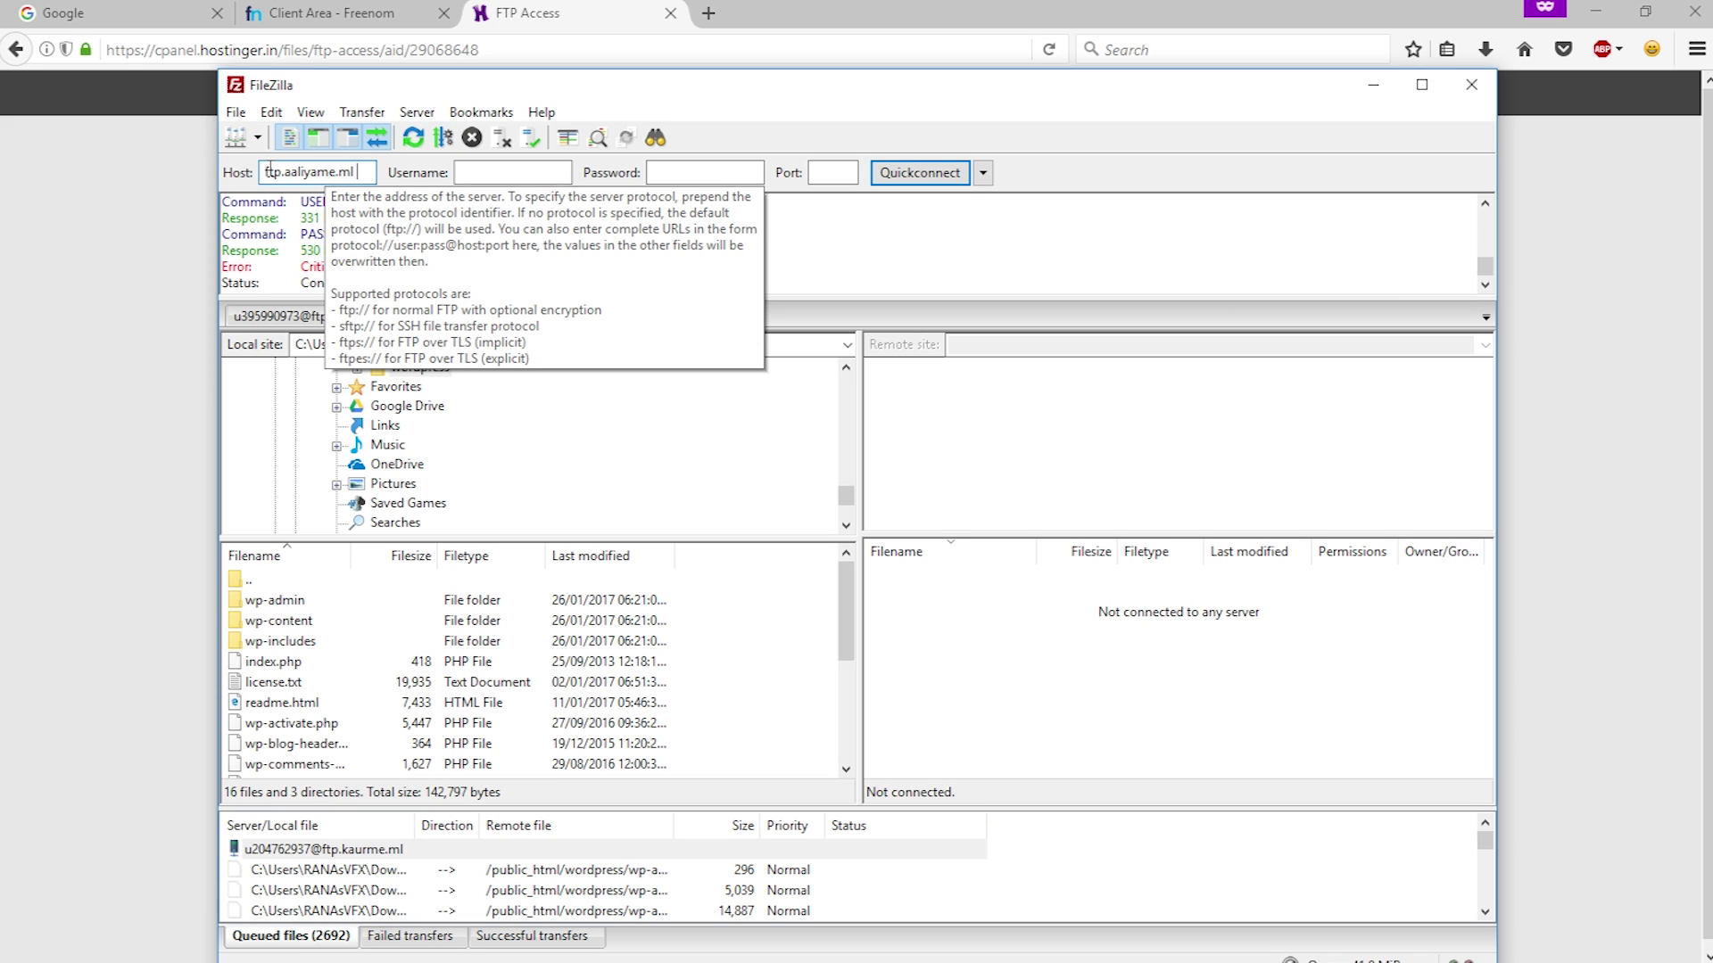
pyautogui.click(61, 271)
pyautogui.moveTo(1050, 427); pyautogui.dragTo(960, 437)
pyautogui.hotkey('ctrl', 'c')
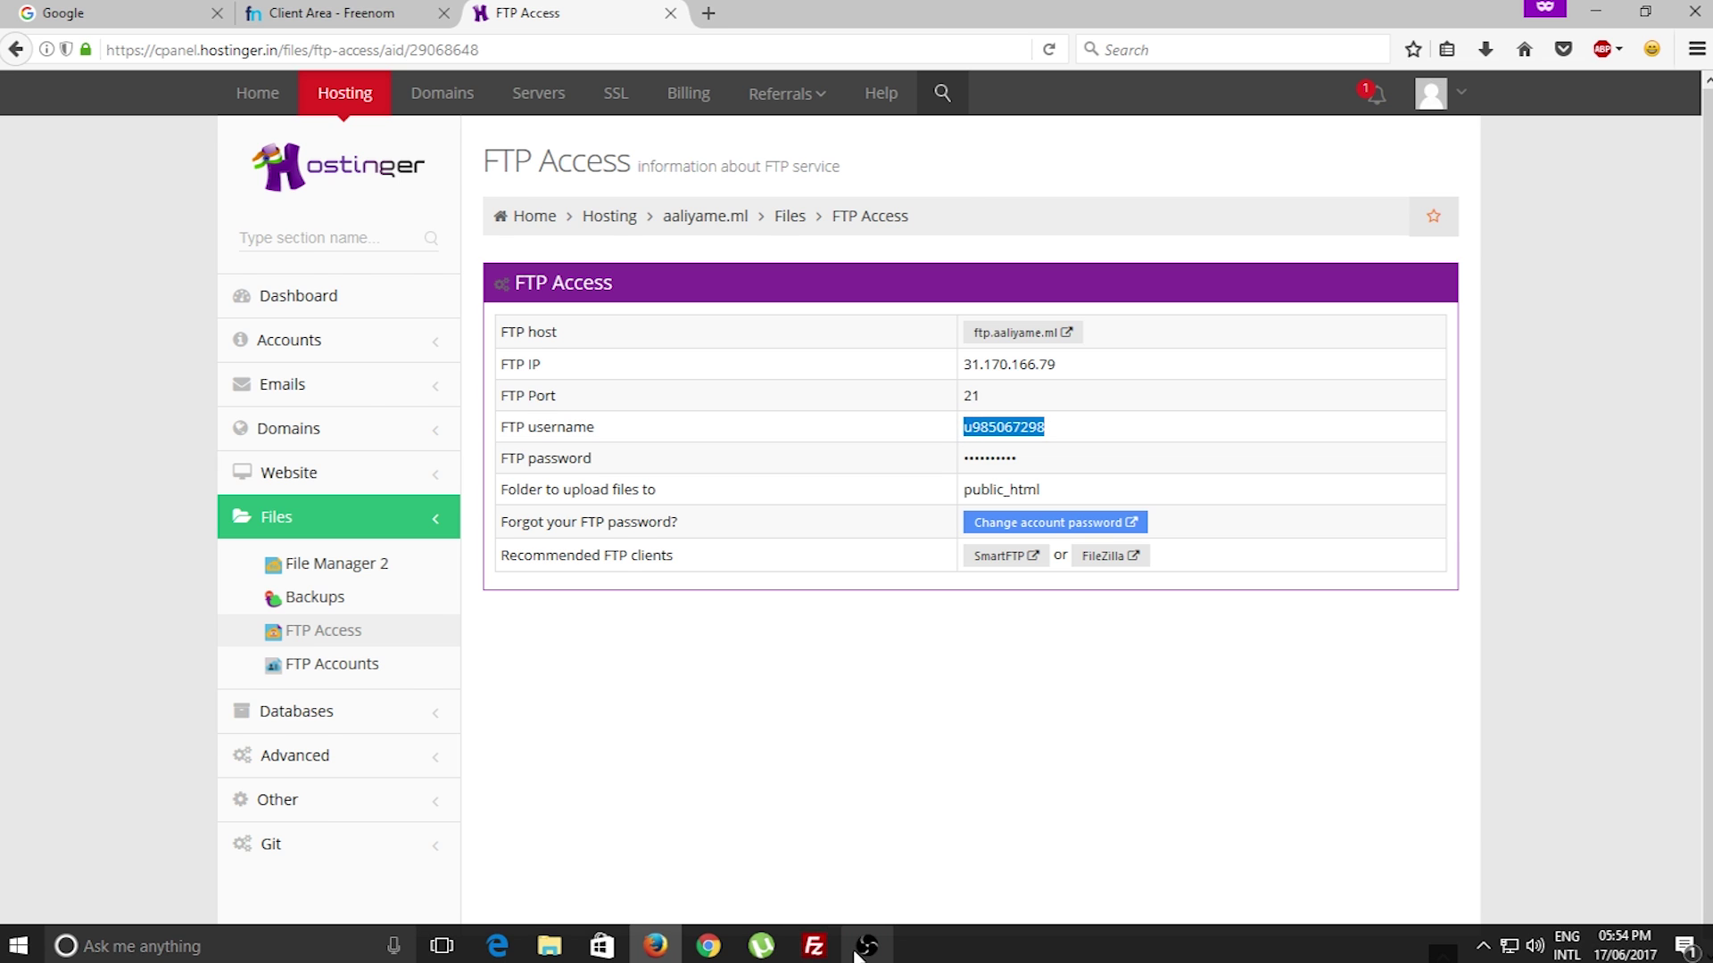
pyautogui.hotkey('alt', 'Tab')
pyautogui.click(505, 174)
pyautogui.hotkey('ctrl', 'v')
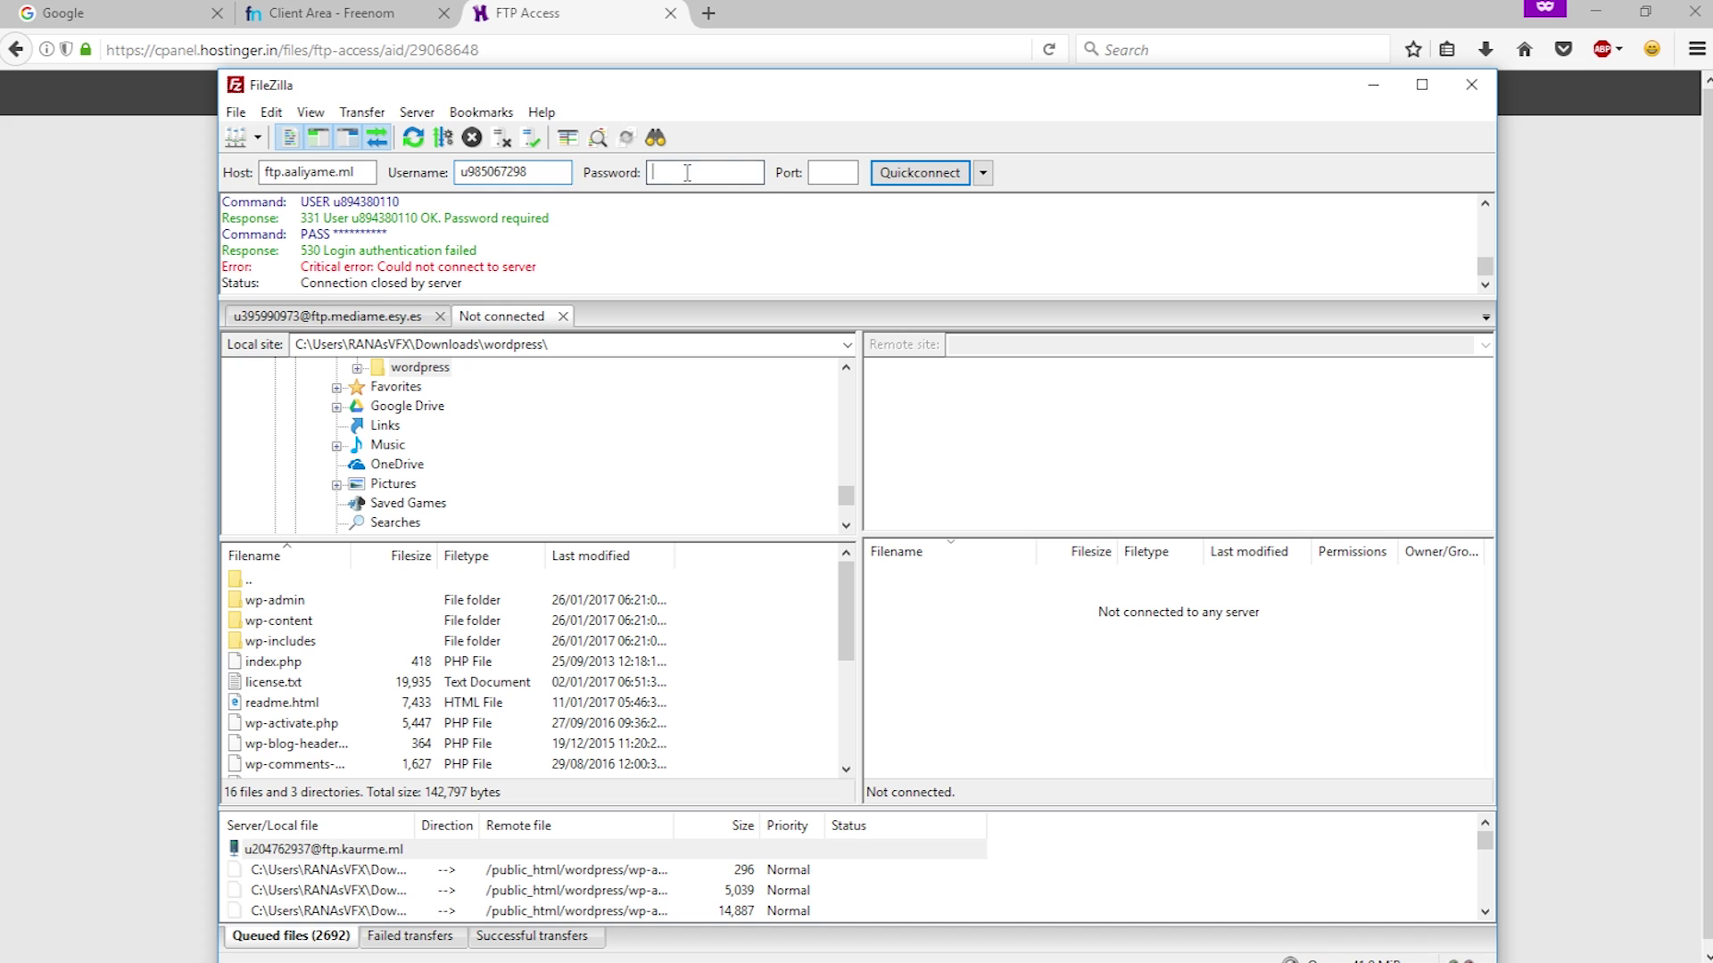
# Enter the FTP account password and port 21, then quickconnect.
pyautogui.write('********')
pyautogui.hotkey('alt', 'Tab')
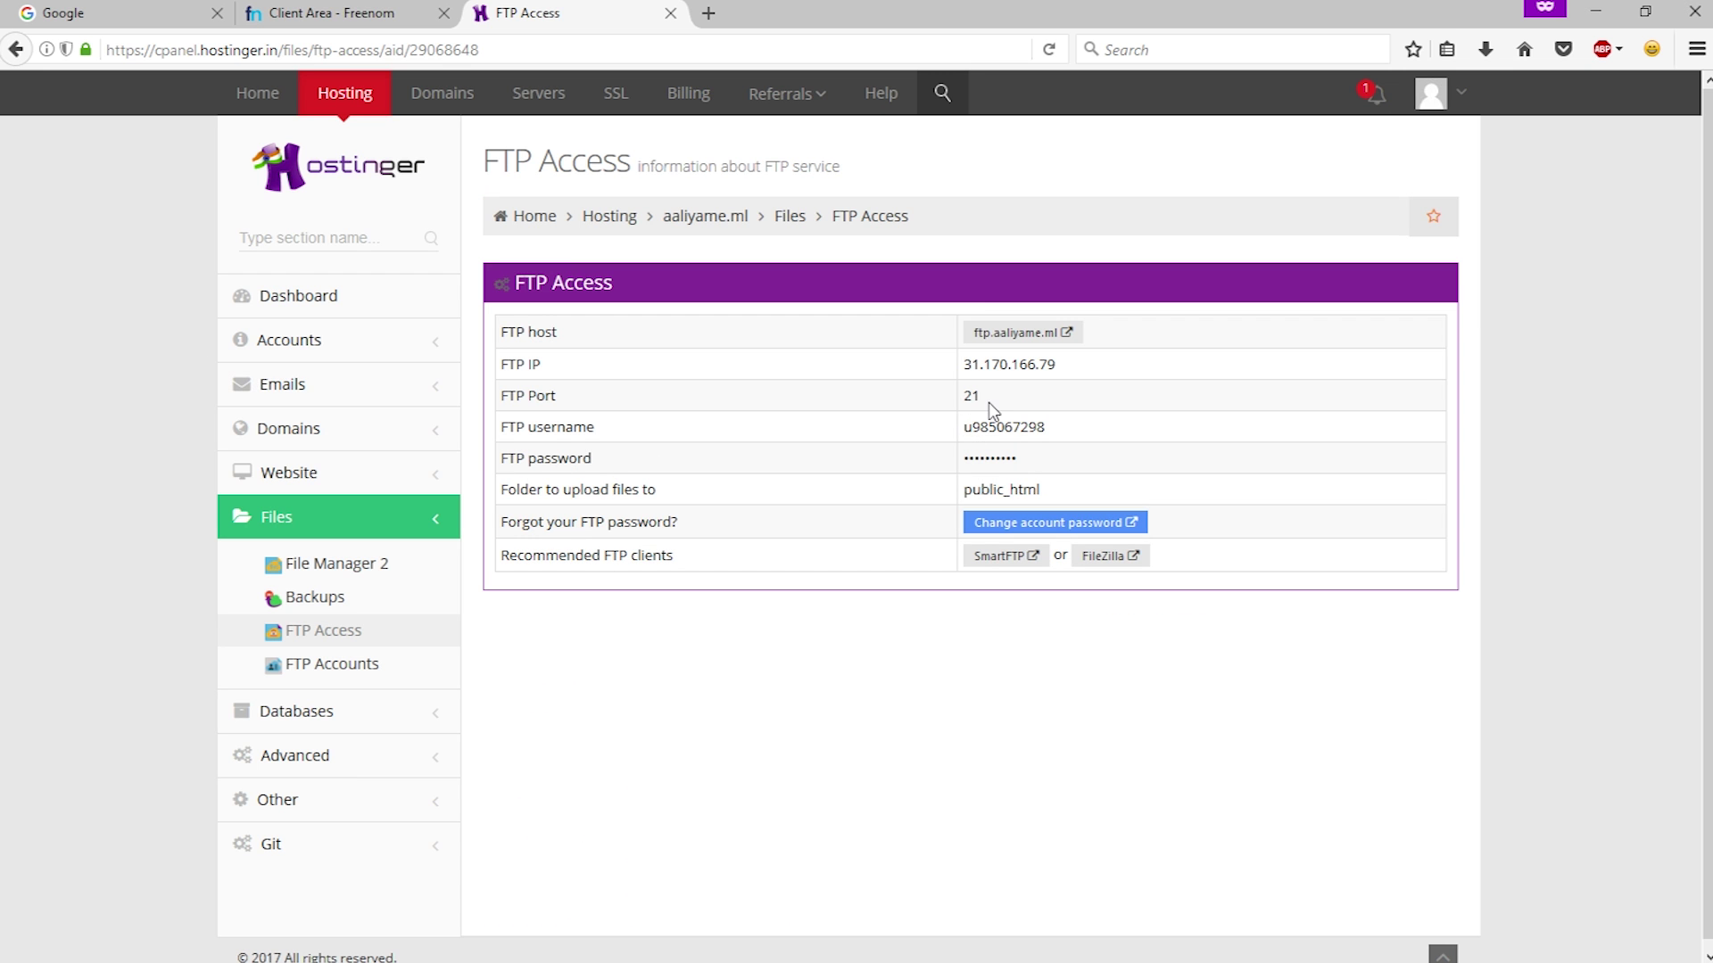
pyautogui.click(813, 944)
pyautogui.click(832, 172)
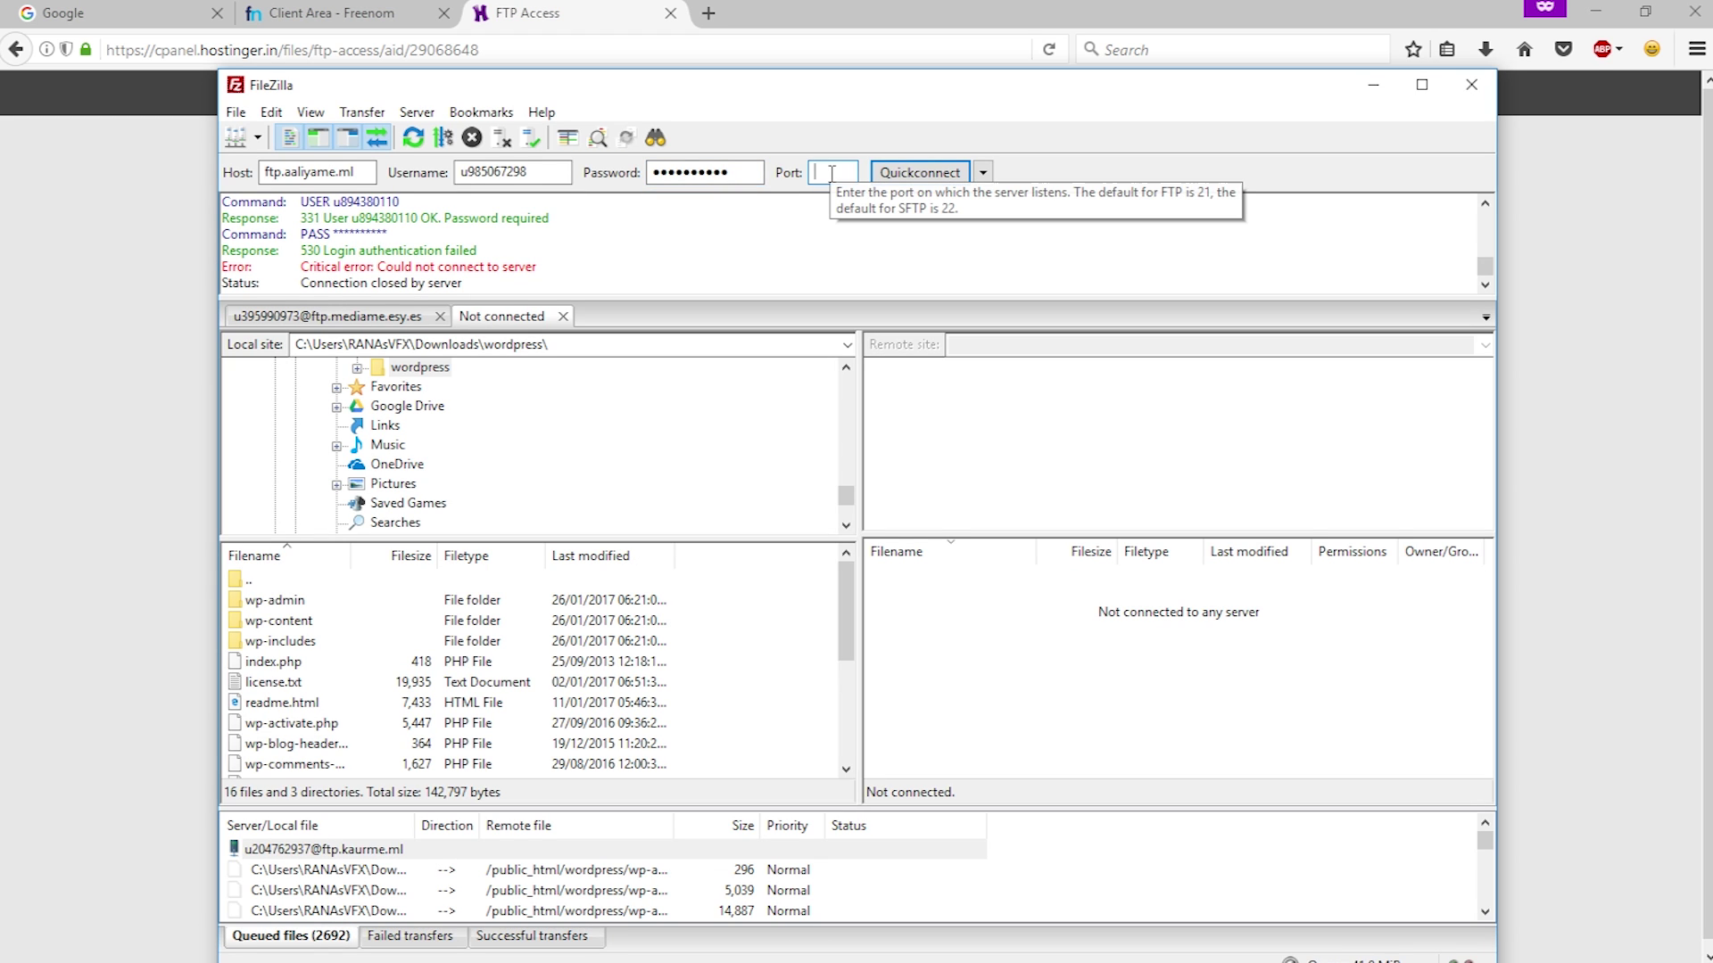
pyautogui.click(917, 173)
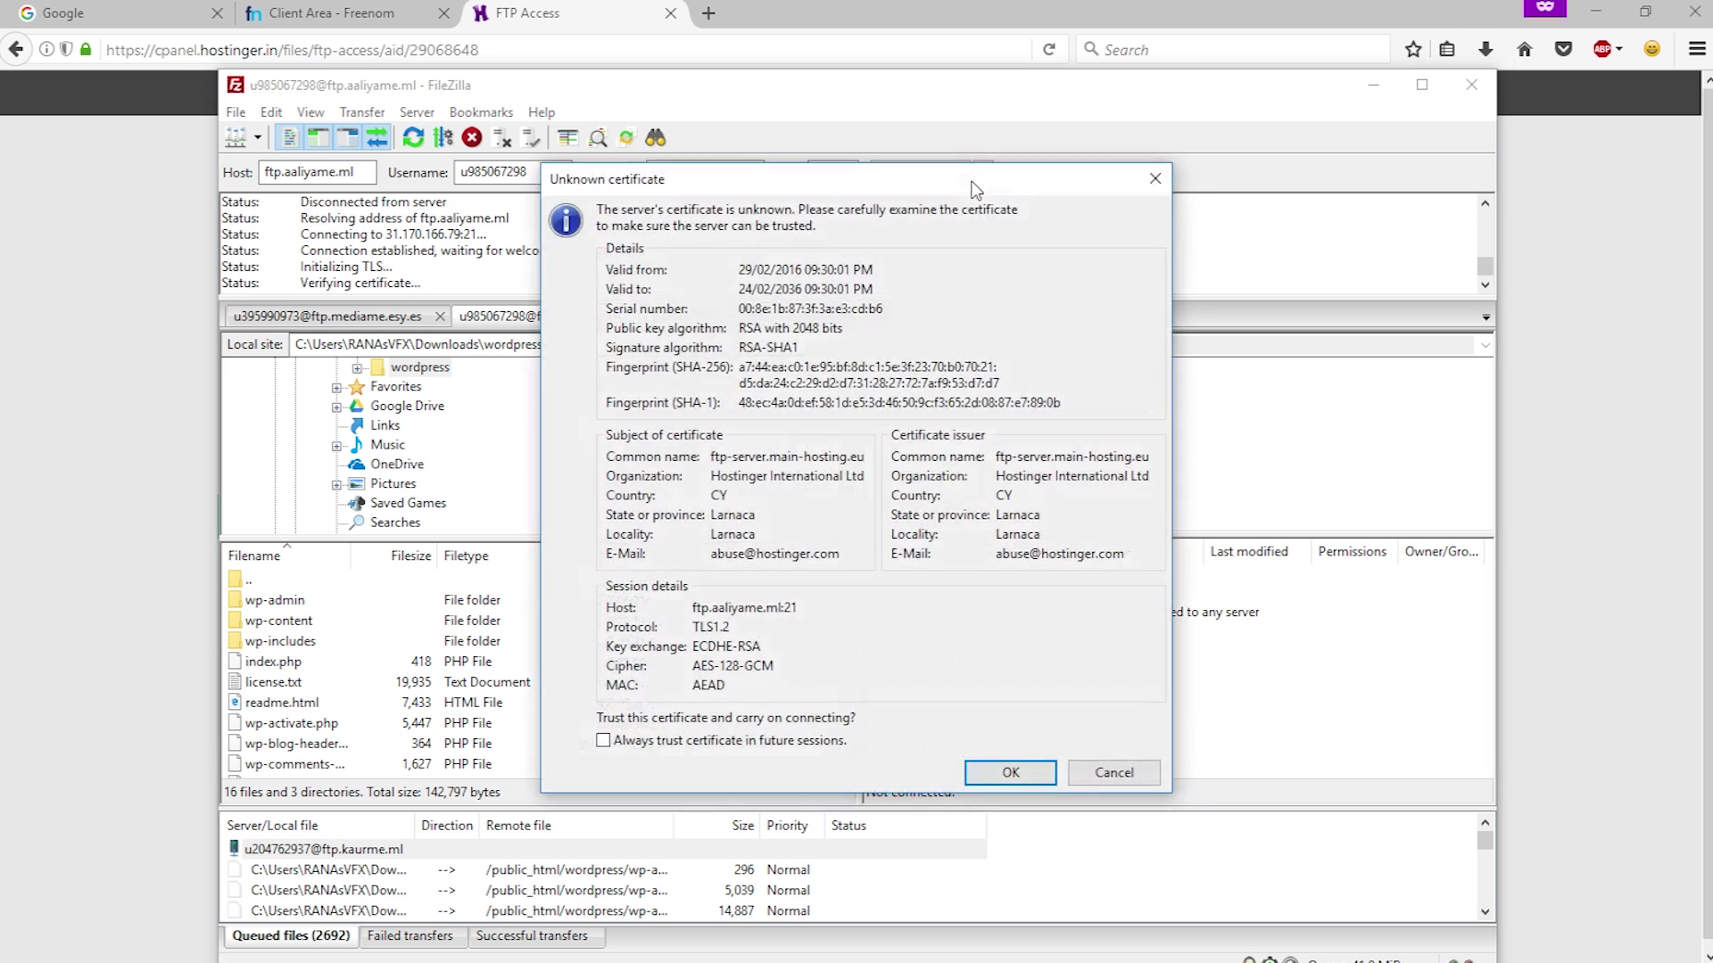
# Accept the server certificate, select remote public_html, and open the local wordpress folder.
pyautogui.click(1001, 775)
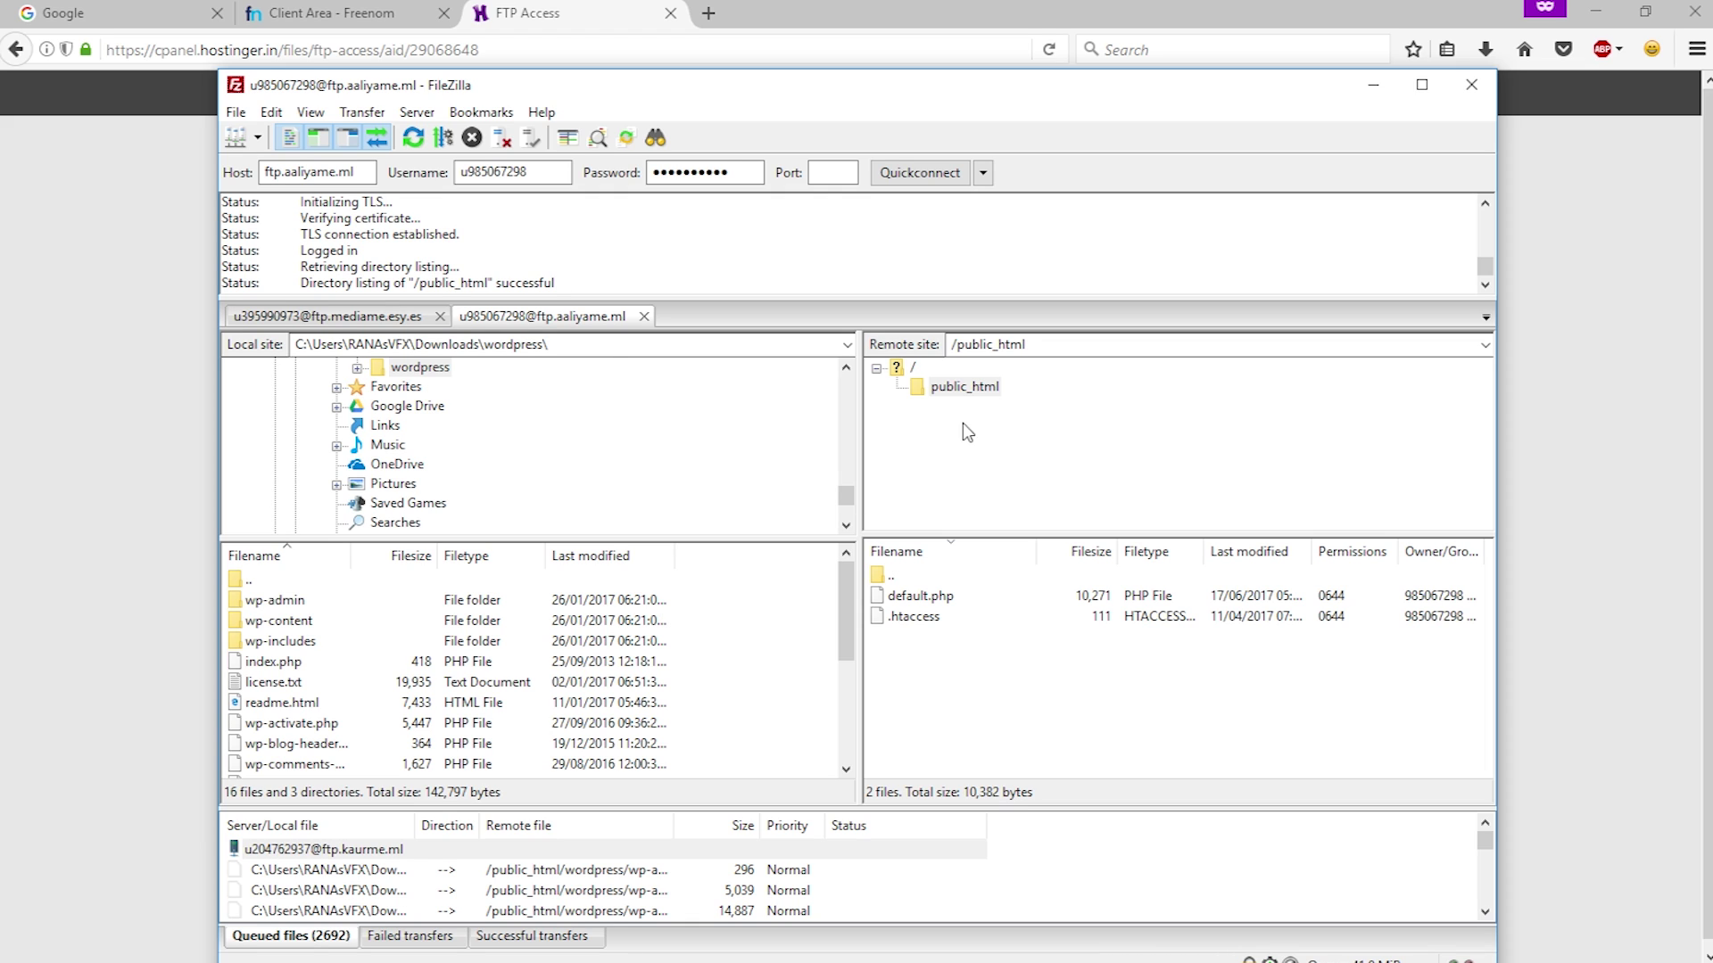
pyautogui.click(935, 393)
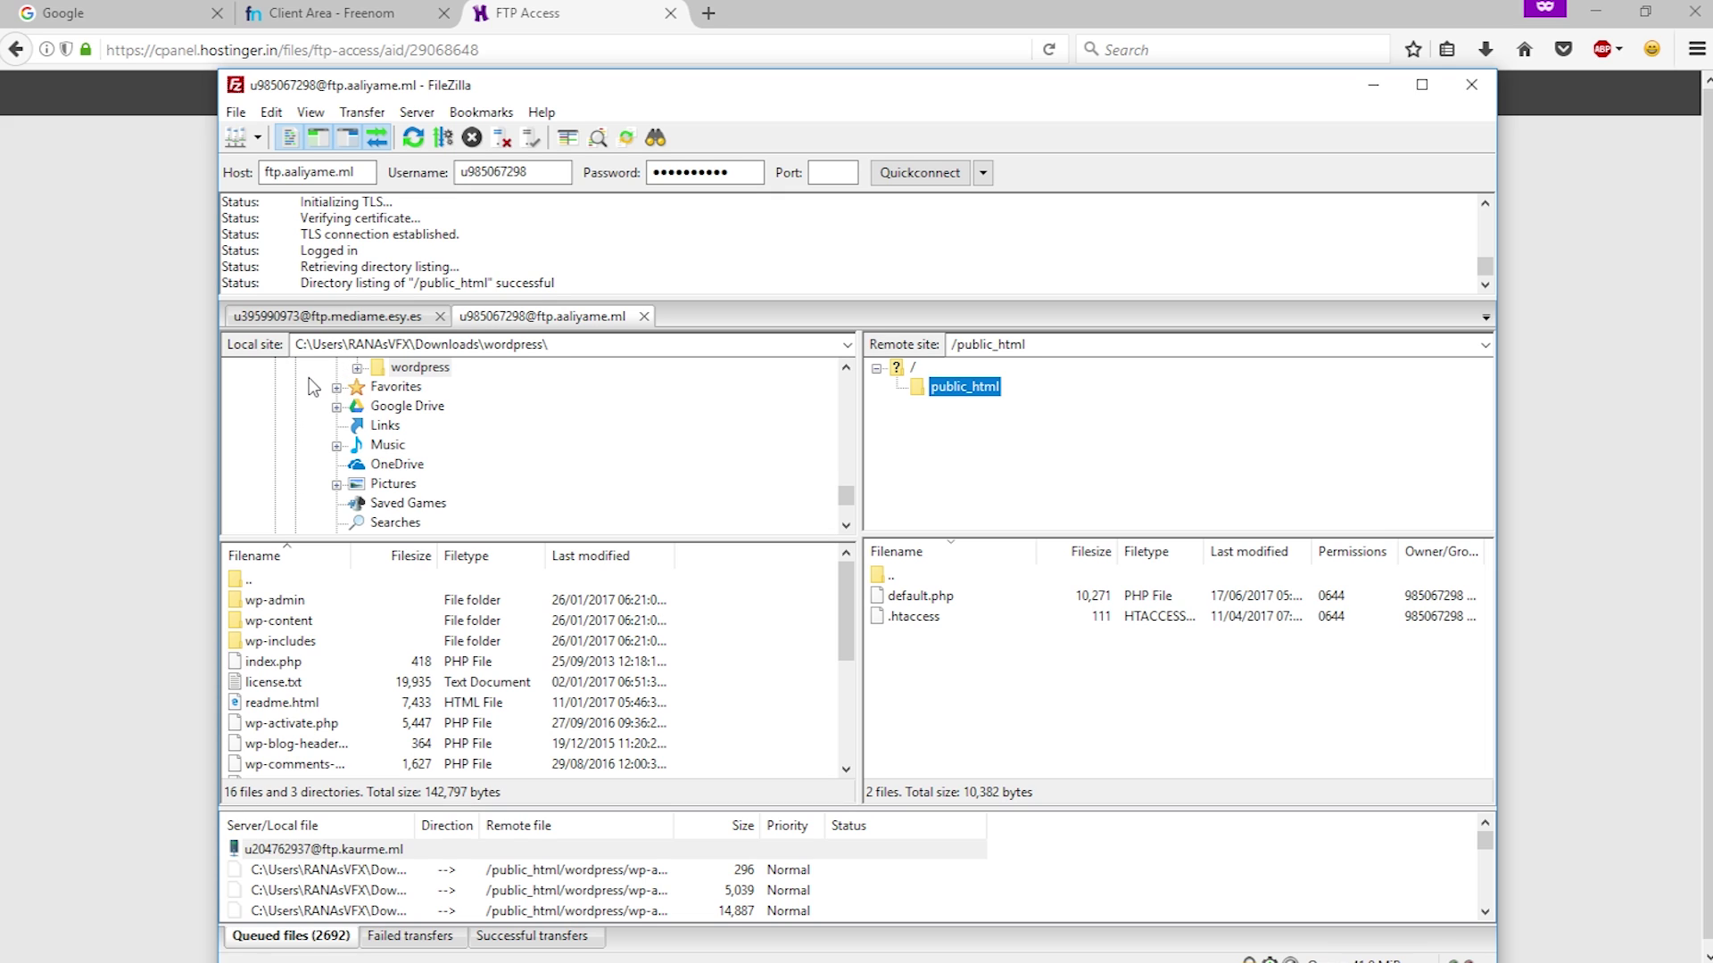
pyautogui.scroll(1, 465, 434)
pyautogui.scroll(-1, 470, 432)
pyautogui.click(416, 370)
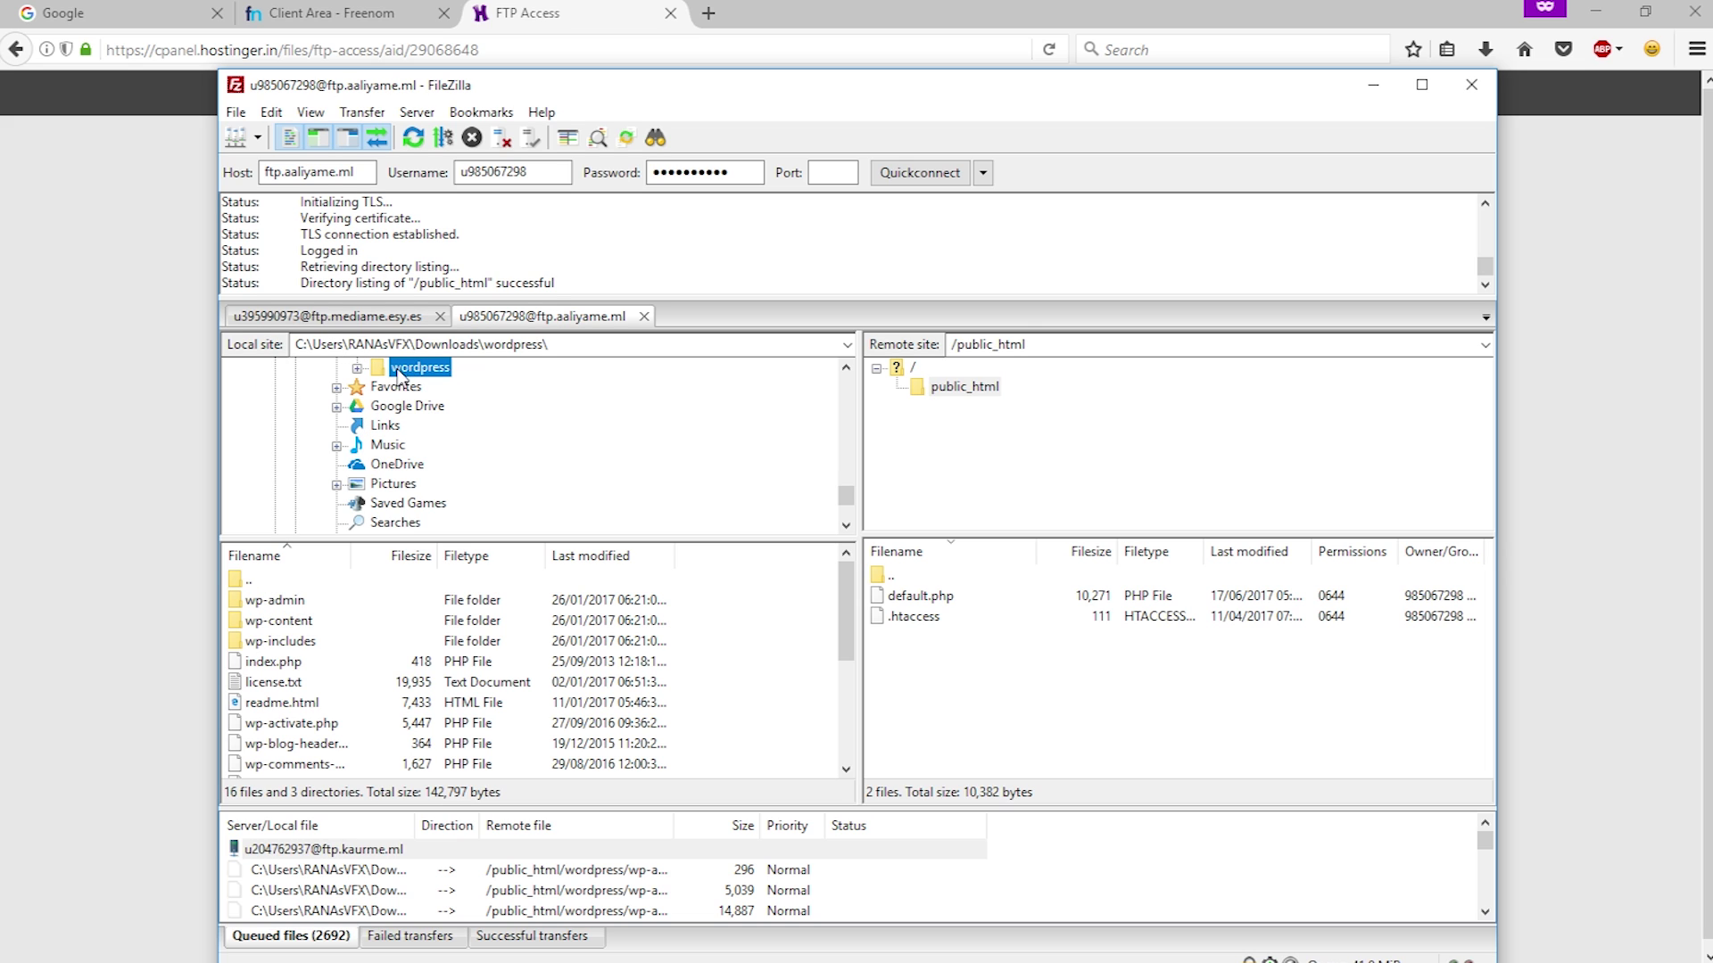
pyautogui.scroll(-2, 272, 665)
pyautogui.scroll(2, 274, 667)
# Upload all local WordPress files, from wp-admin onward, into public_html on the server.
pyautogui.click(261, 602)
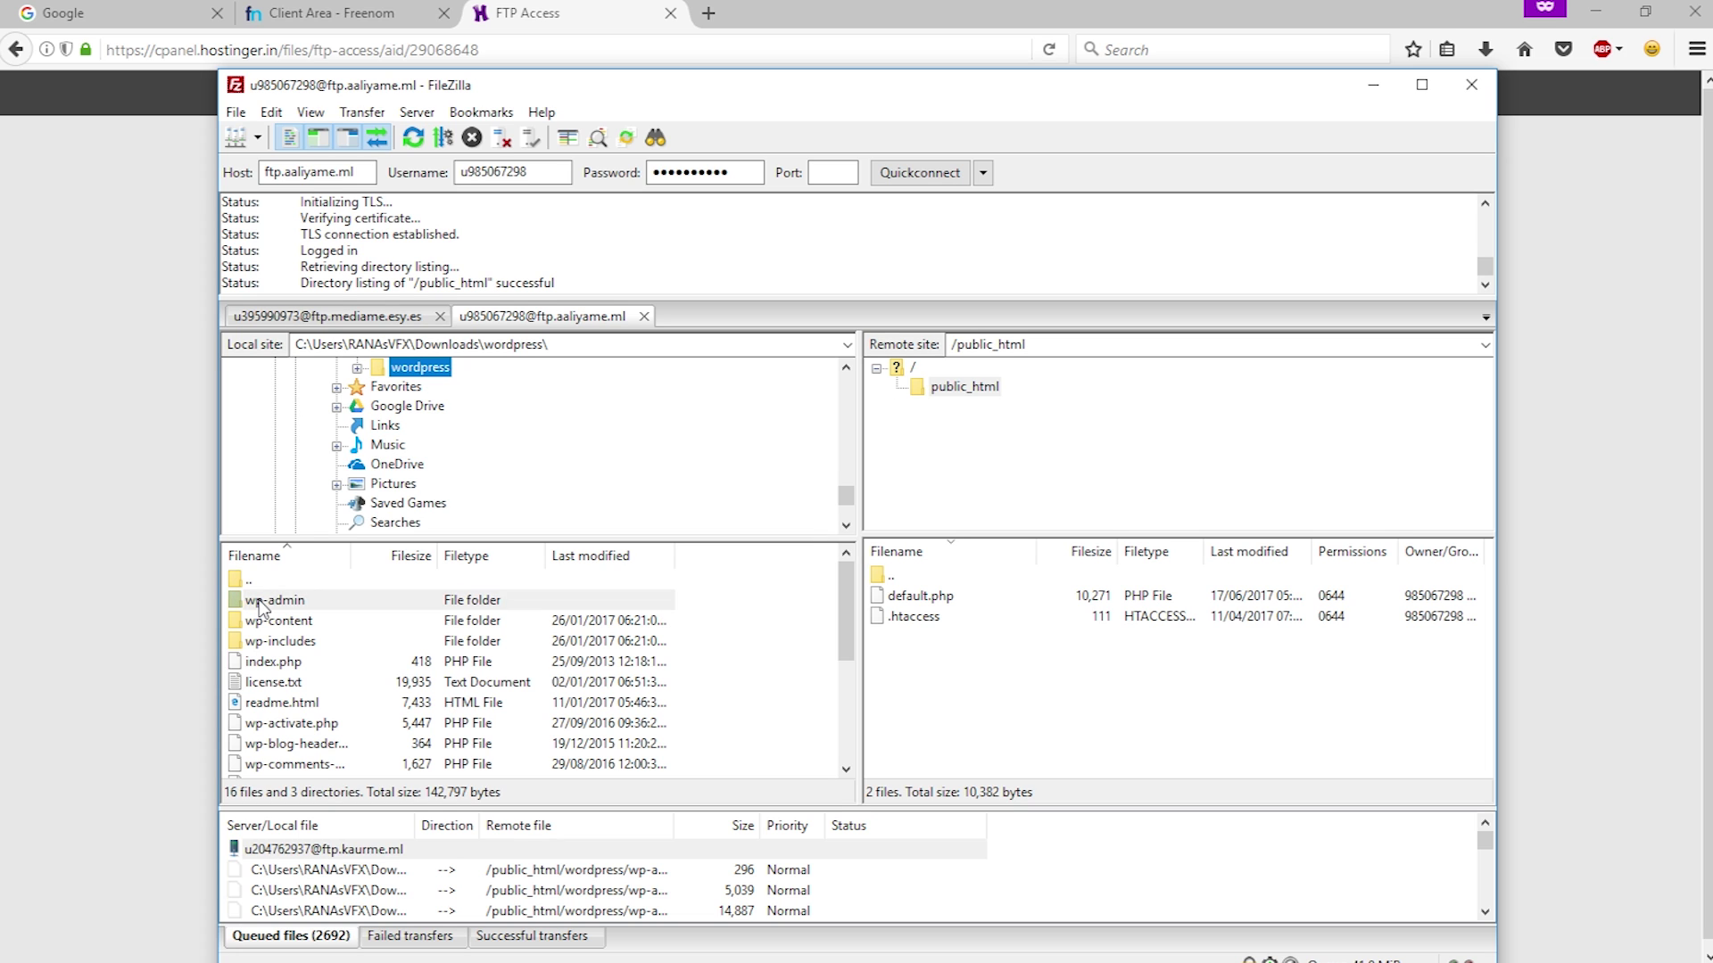
pyautogui.scroll(-4, 290, 704)
pyautogui.keyDown('shift'); pyautogui.click(284, 764); pyautogui.keyUp('shift')
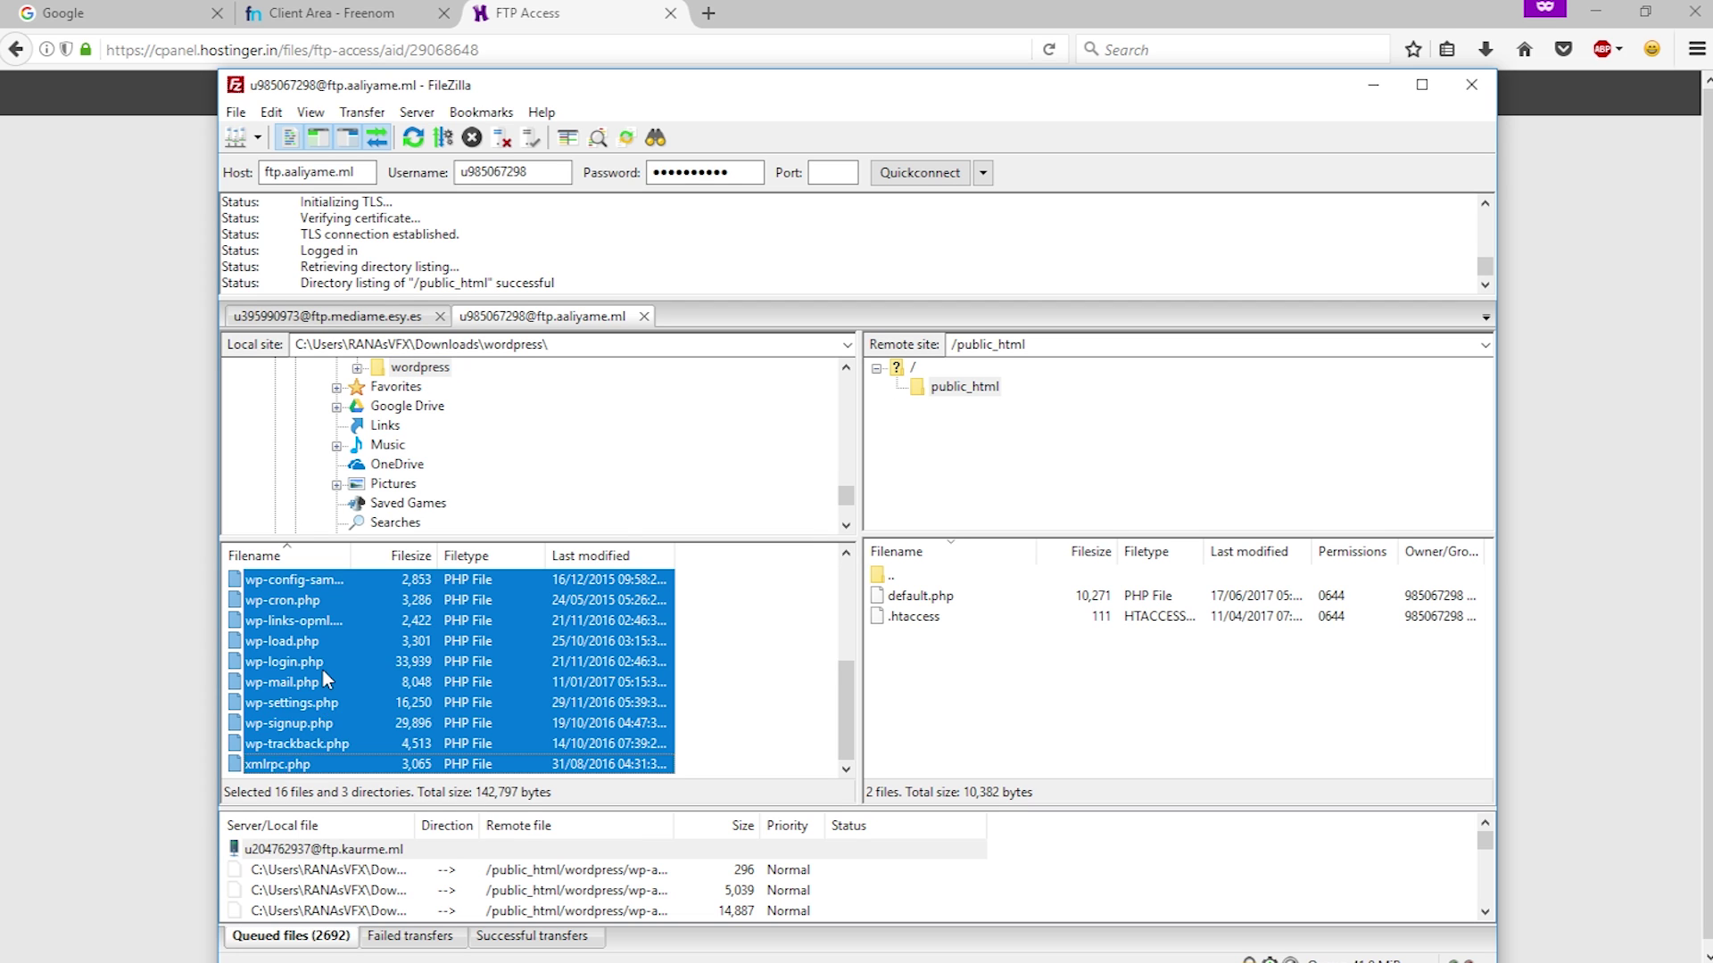
pyautogui.scroll(4, 323, 671)
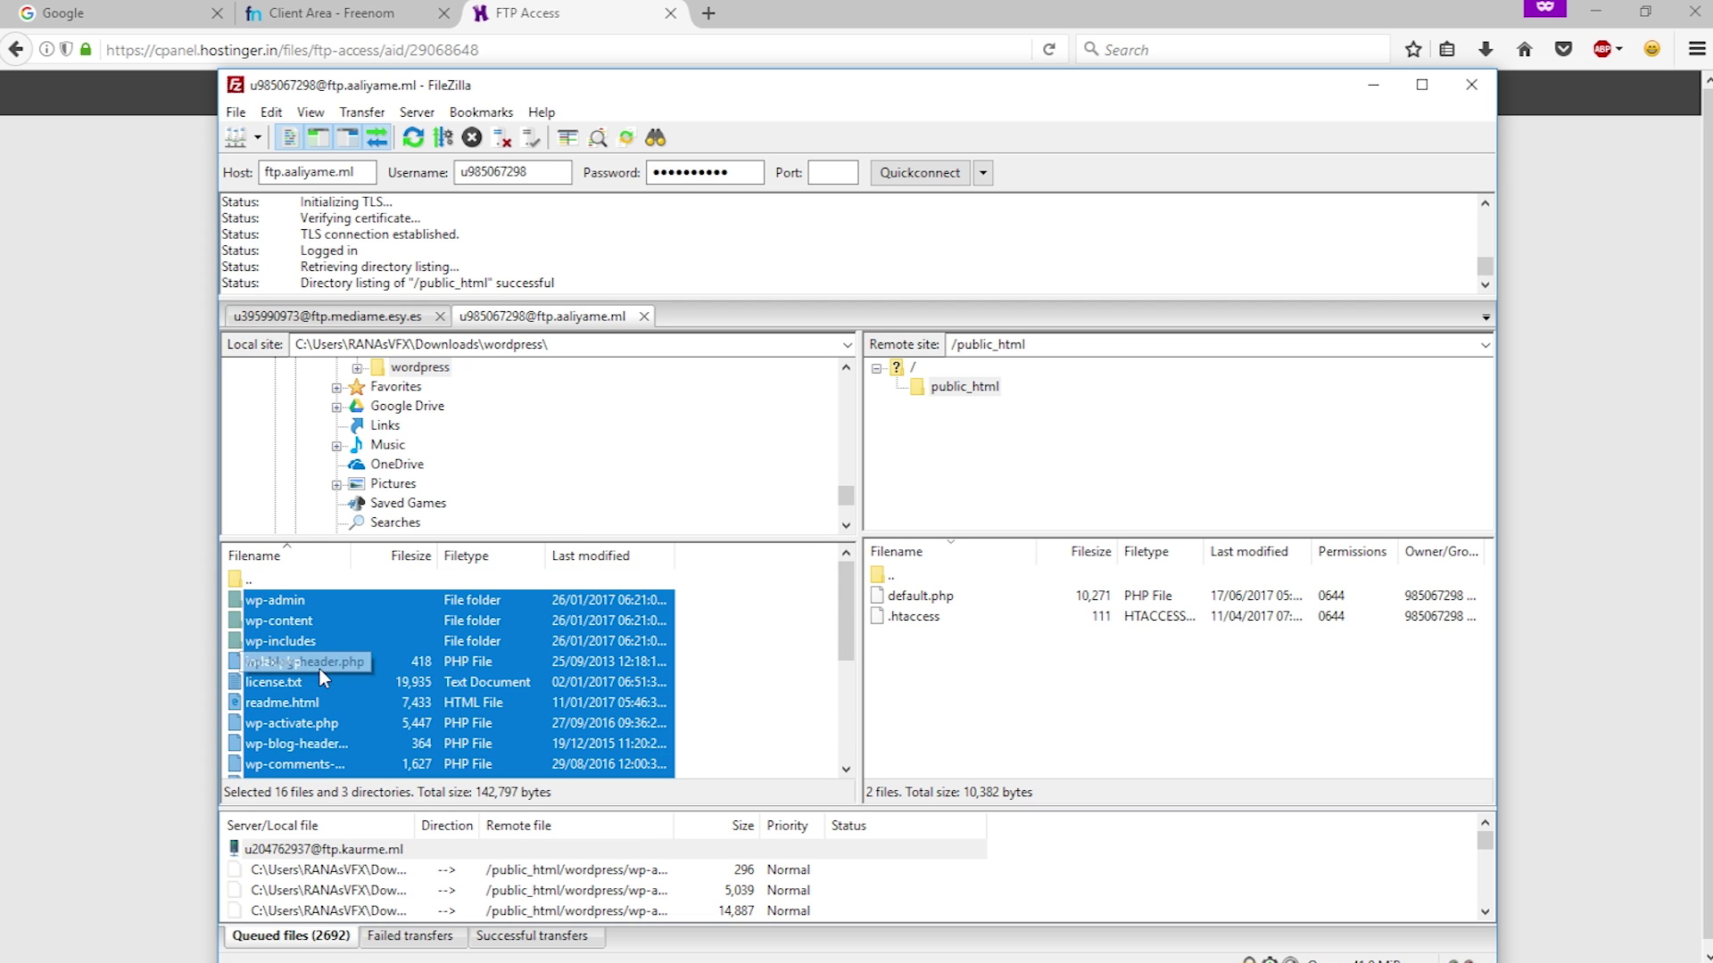
pyautogui.click(939, 390)
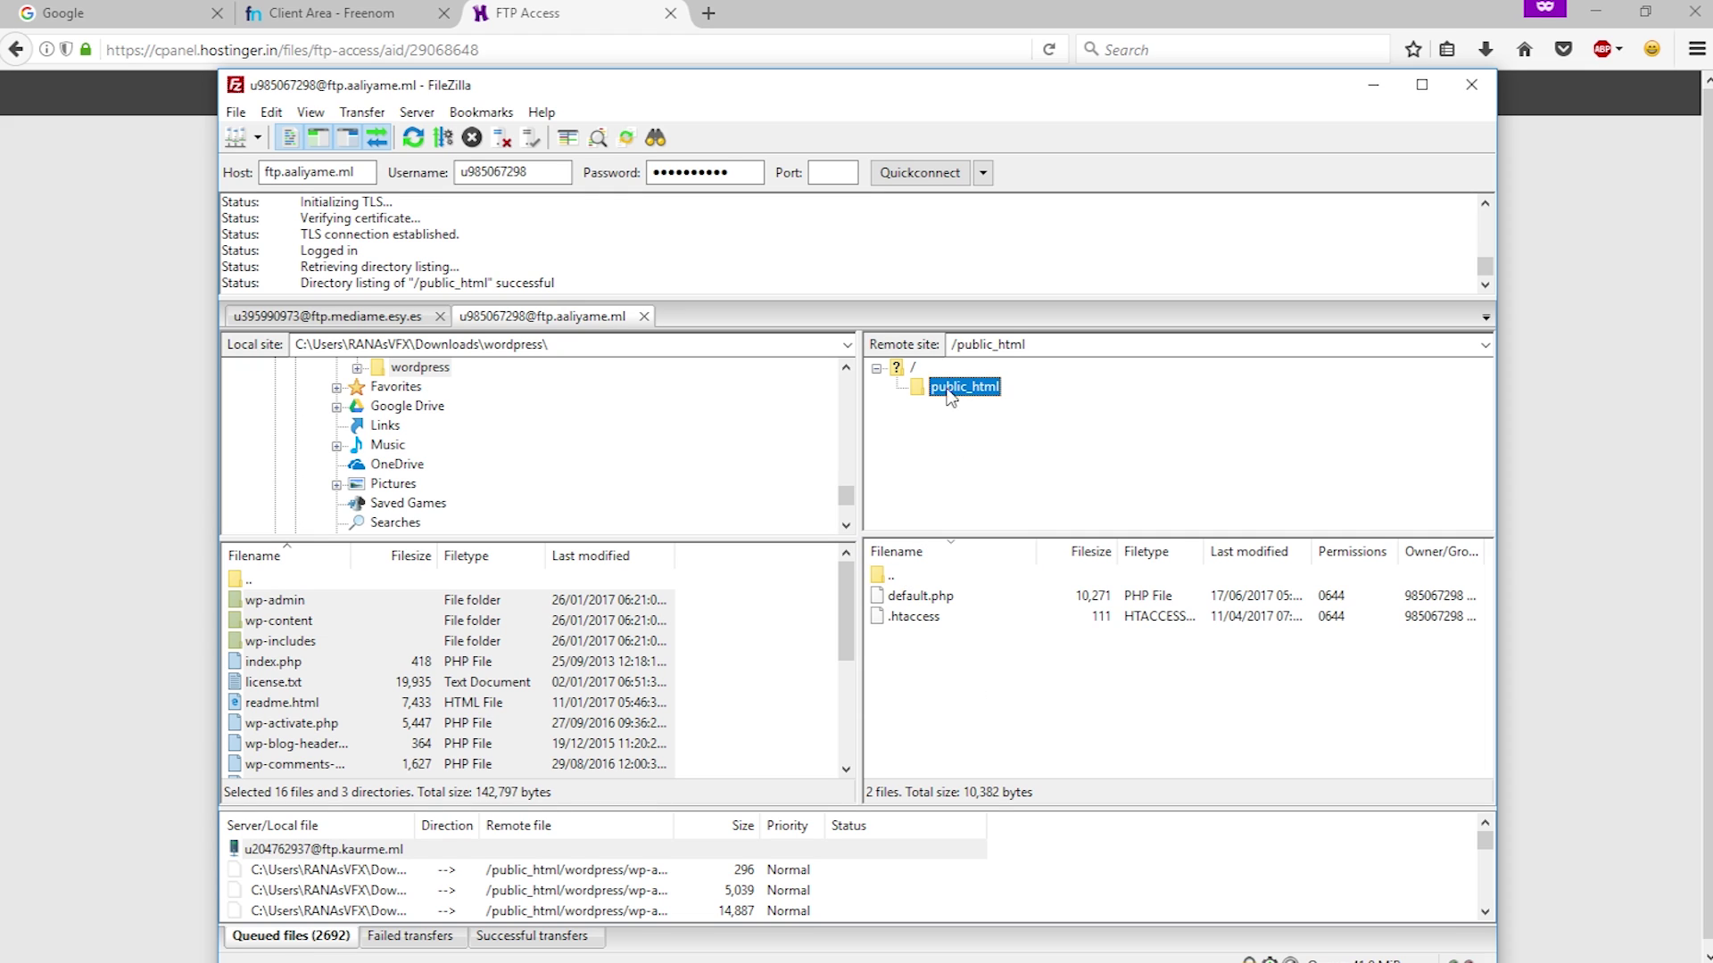
pyautogui.moveTo(301, 635); pyautogui.dragTo(972, 699)
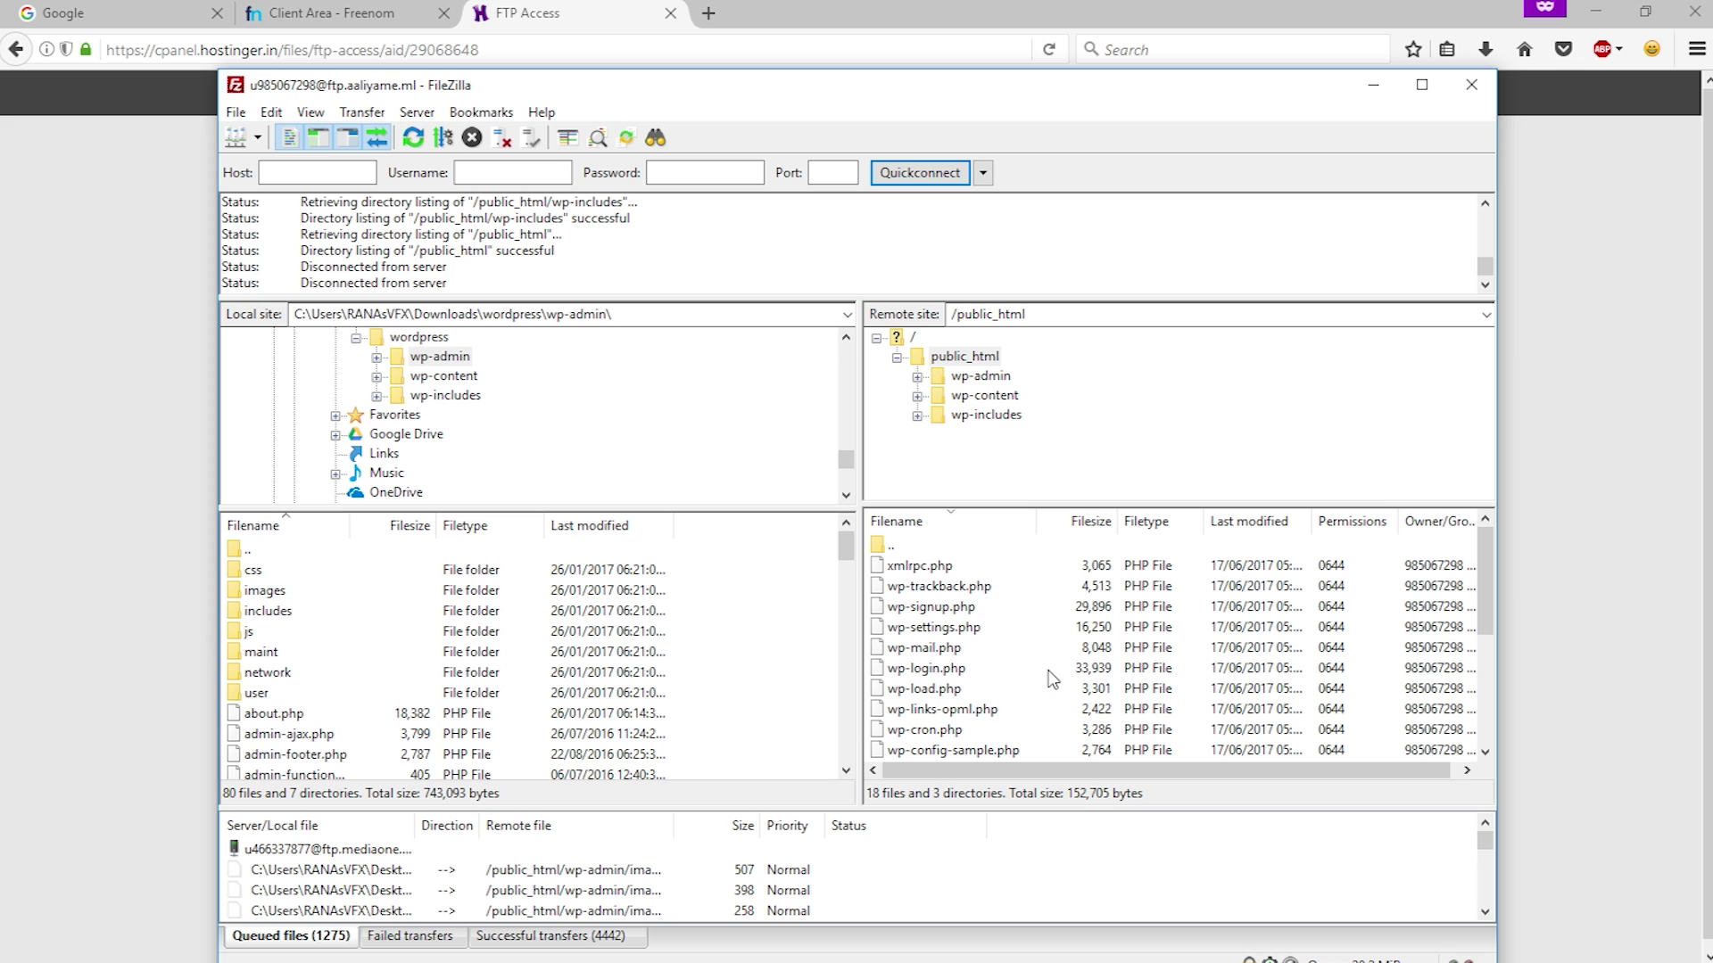
pyautogui.click(527, 11)
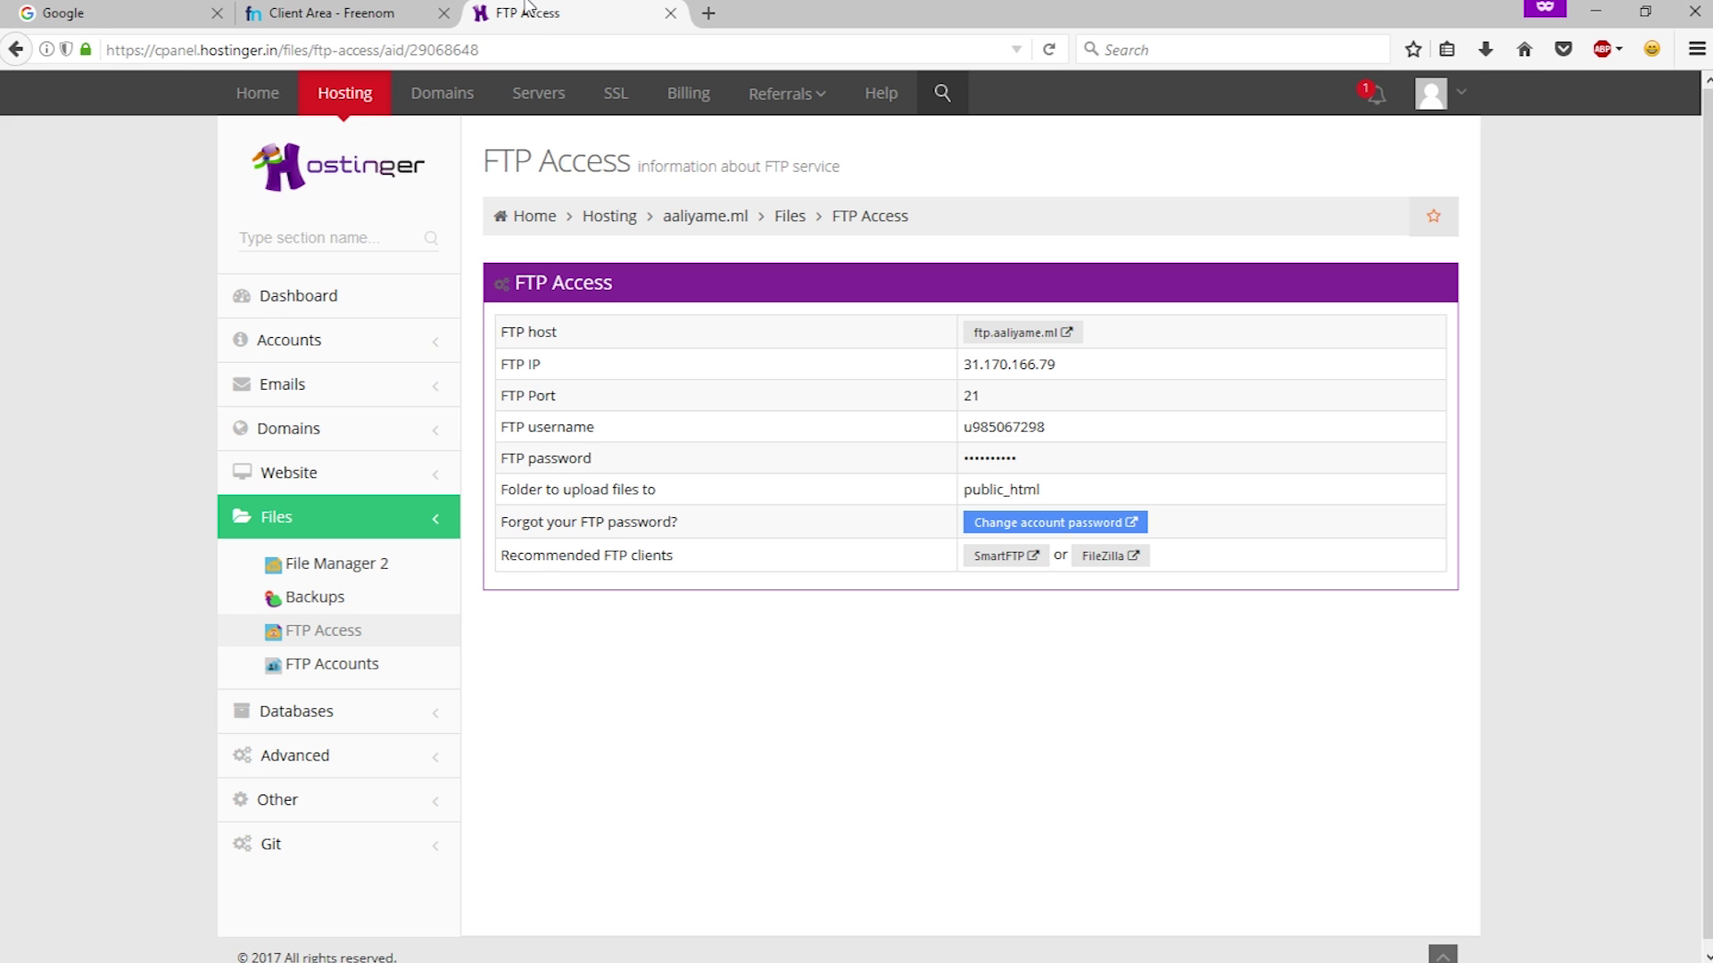
# Open MySQL Databases from the aaliyame.ml hosting dashboard's Databases section.
pyautogui.click(335, 95)
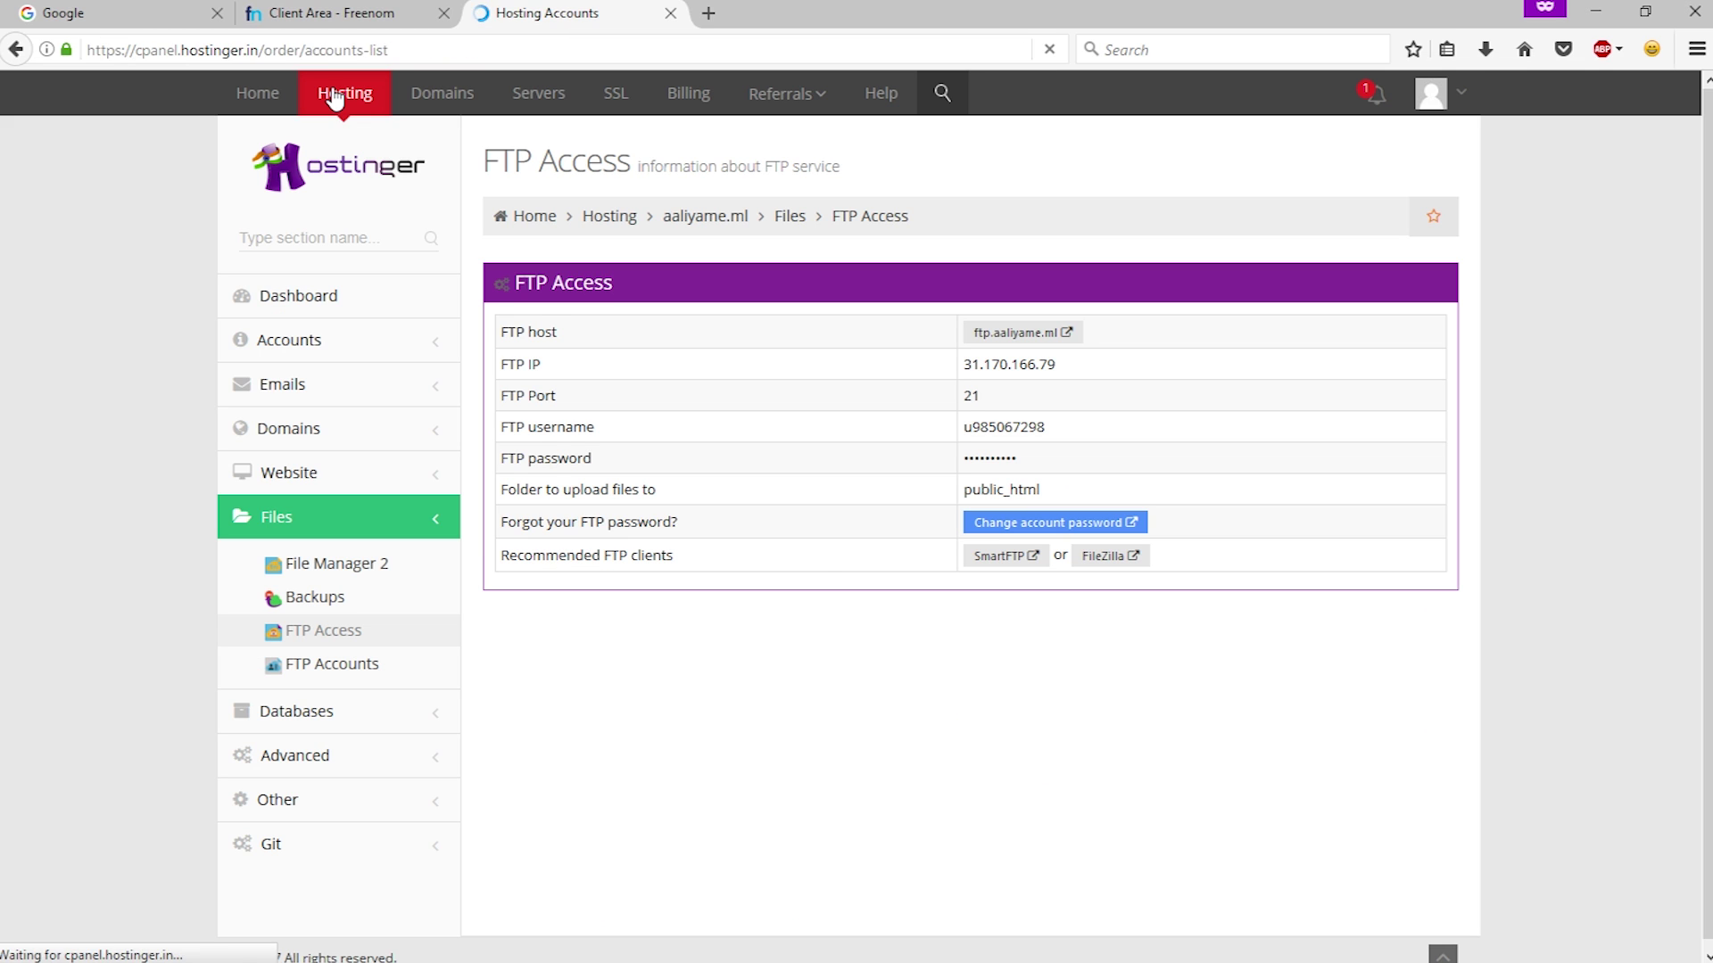
pyautogui.click(651, 431)
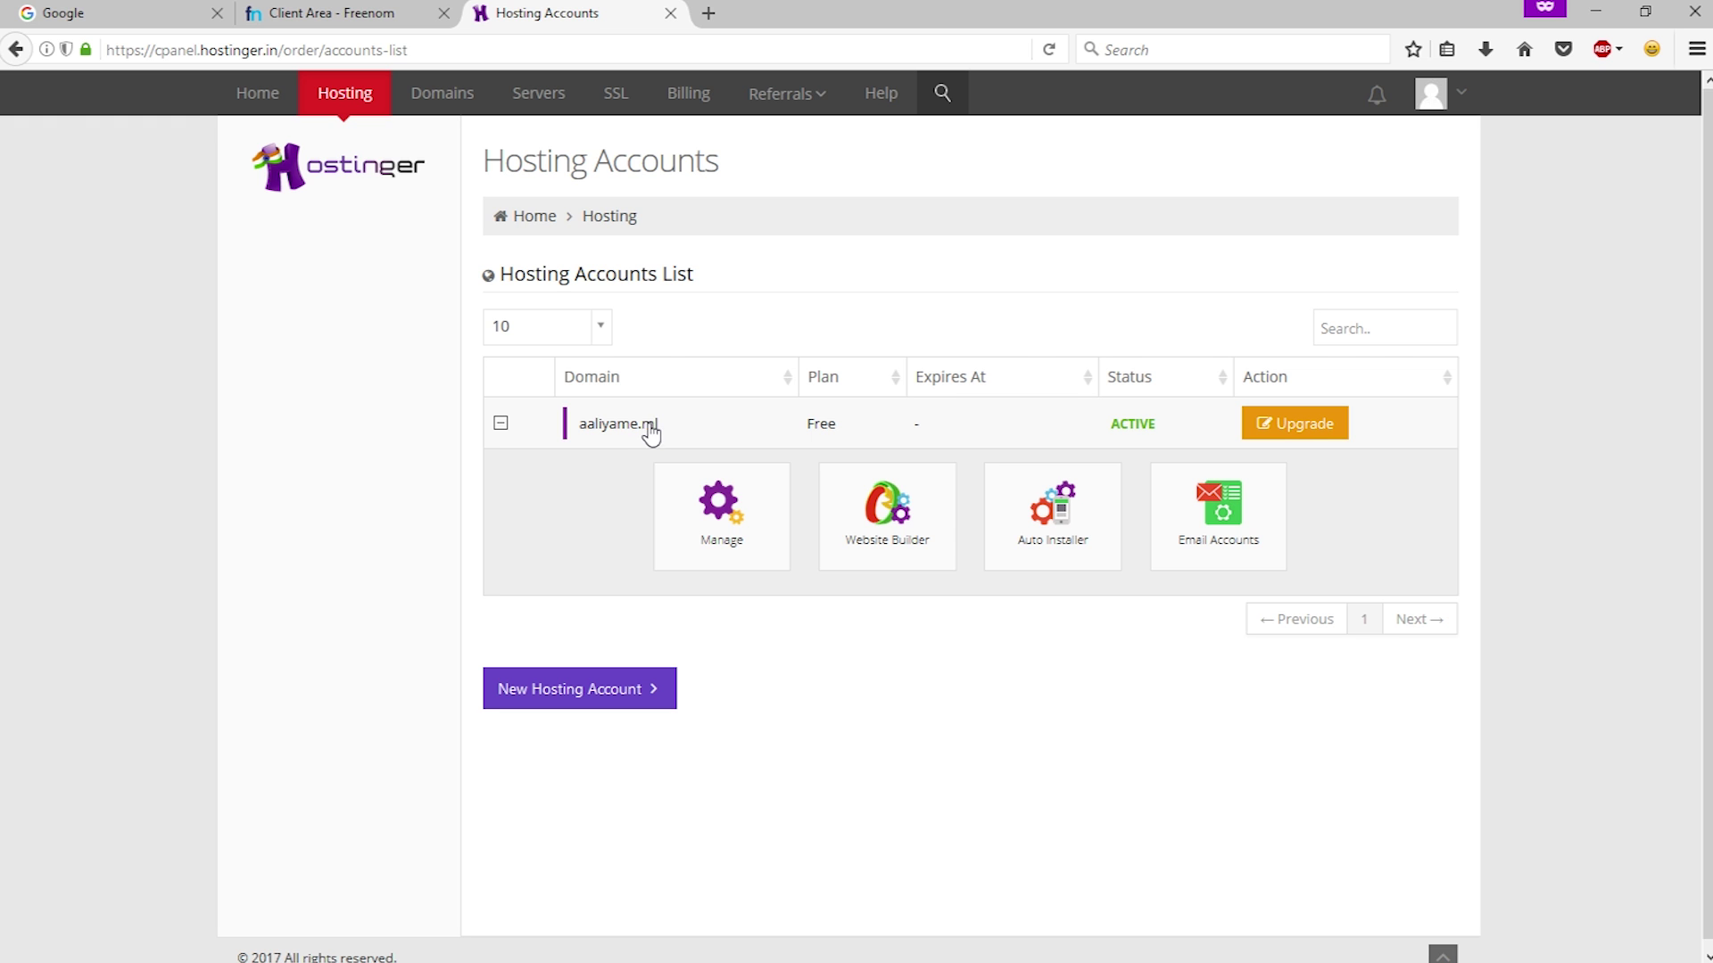
pyautogui.click(712, 536)
pyautogui.scroll(-10, 712, 548)
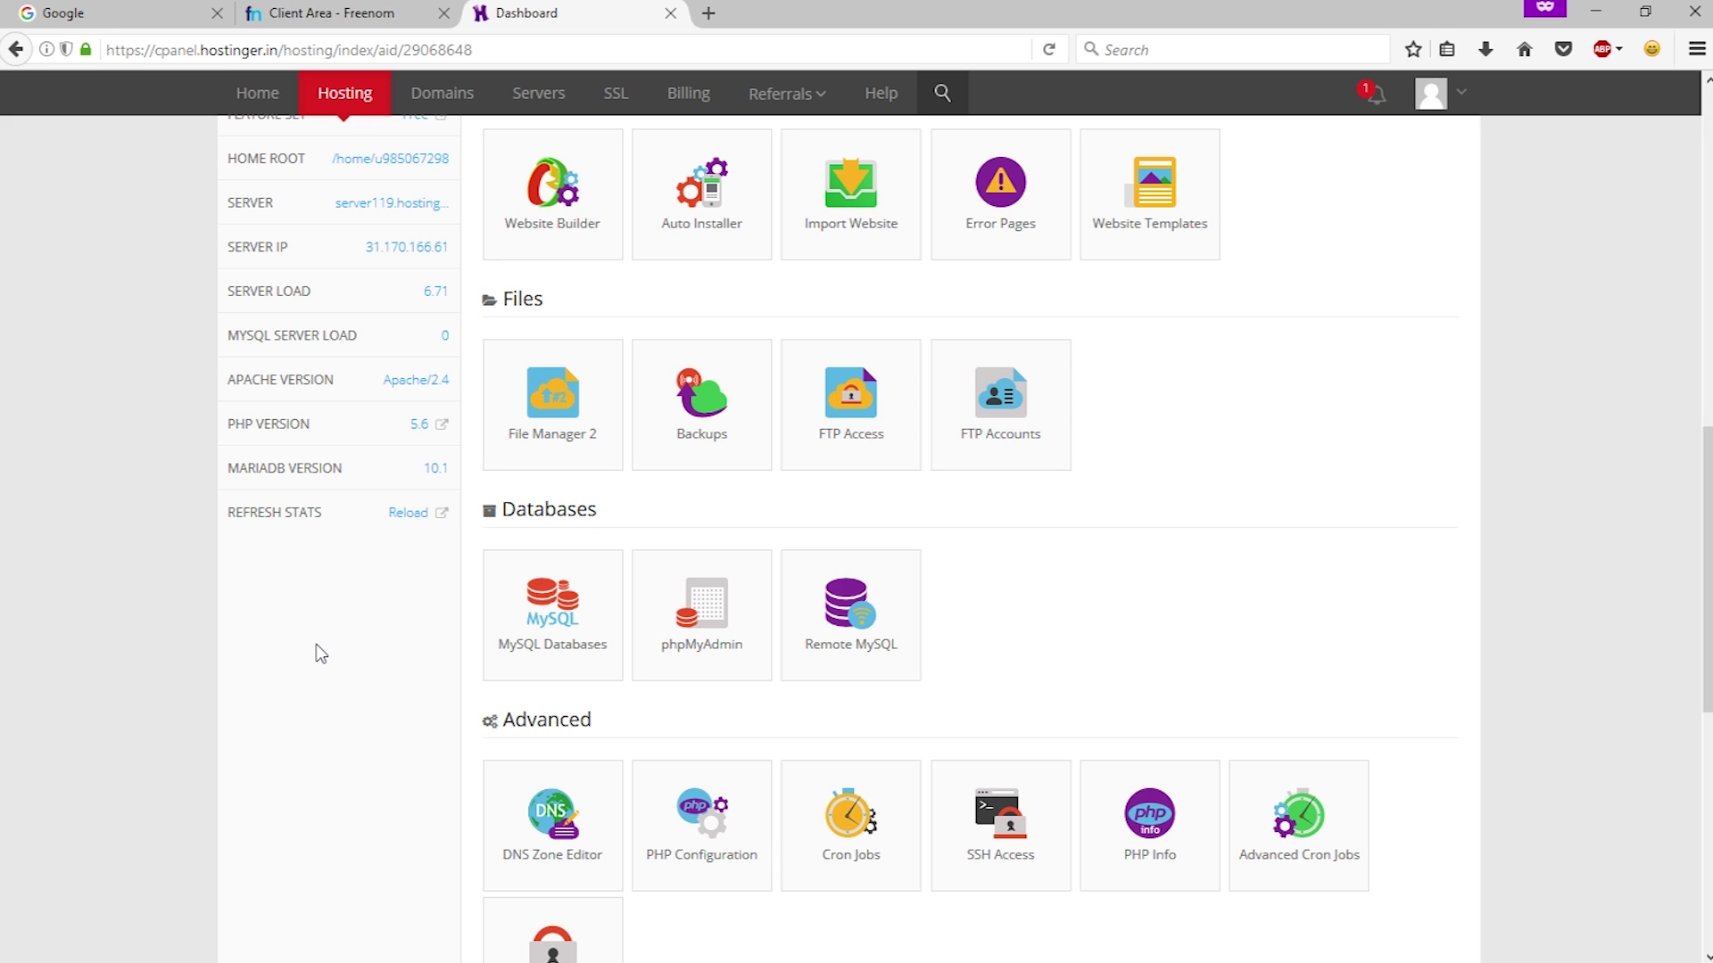
pyautogui.click(530, 654)
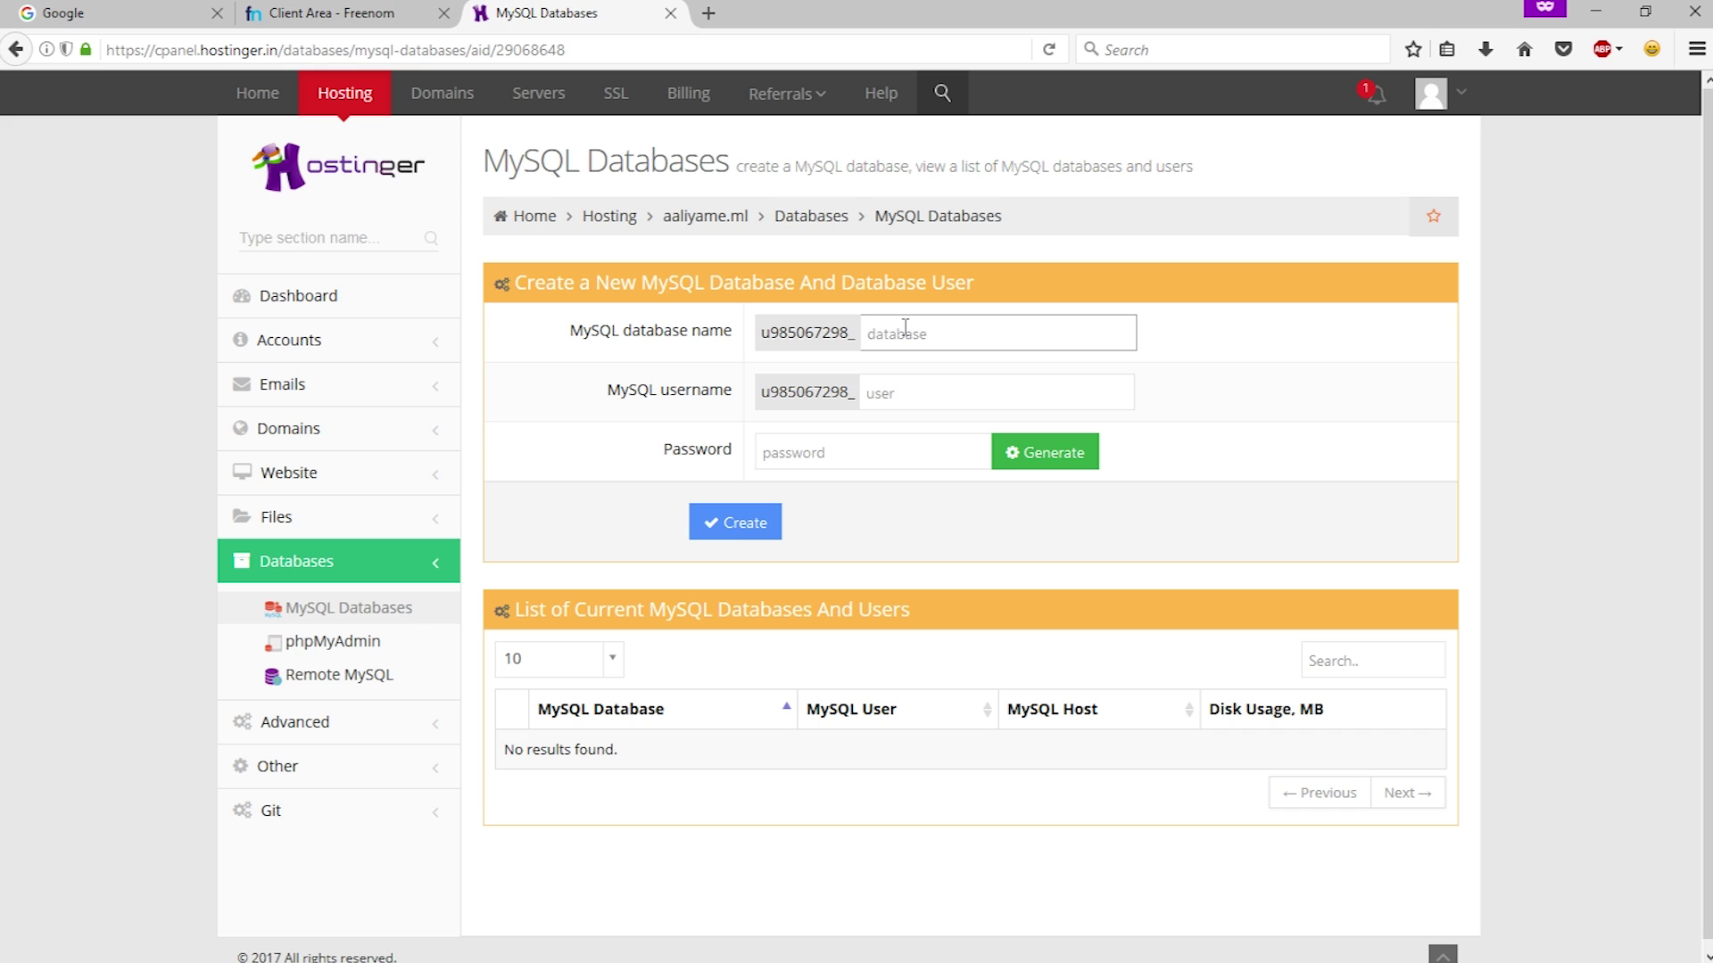
# Create MySQL database and user 'aaliy' with a password, and open Hosting in a new tab.
pyautogui.write('aaliy')
pyautogui.click(903, 390)
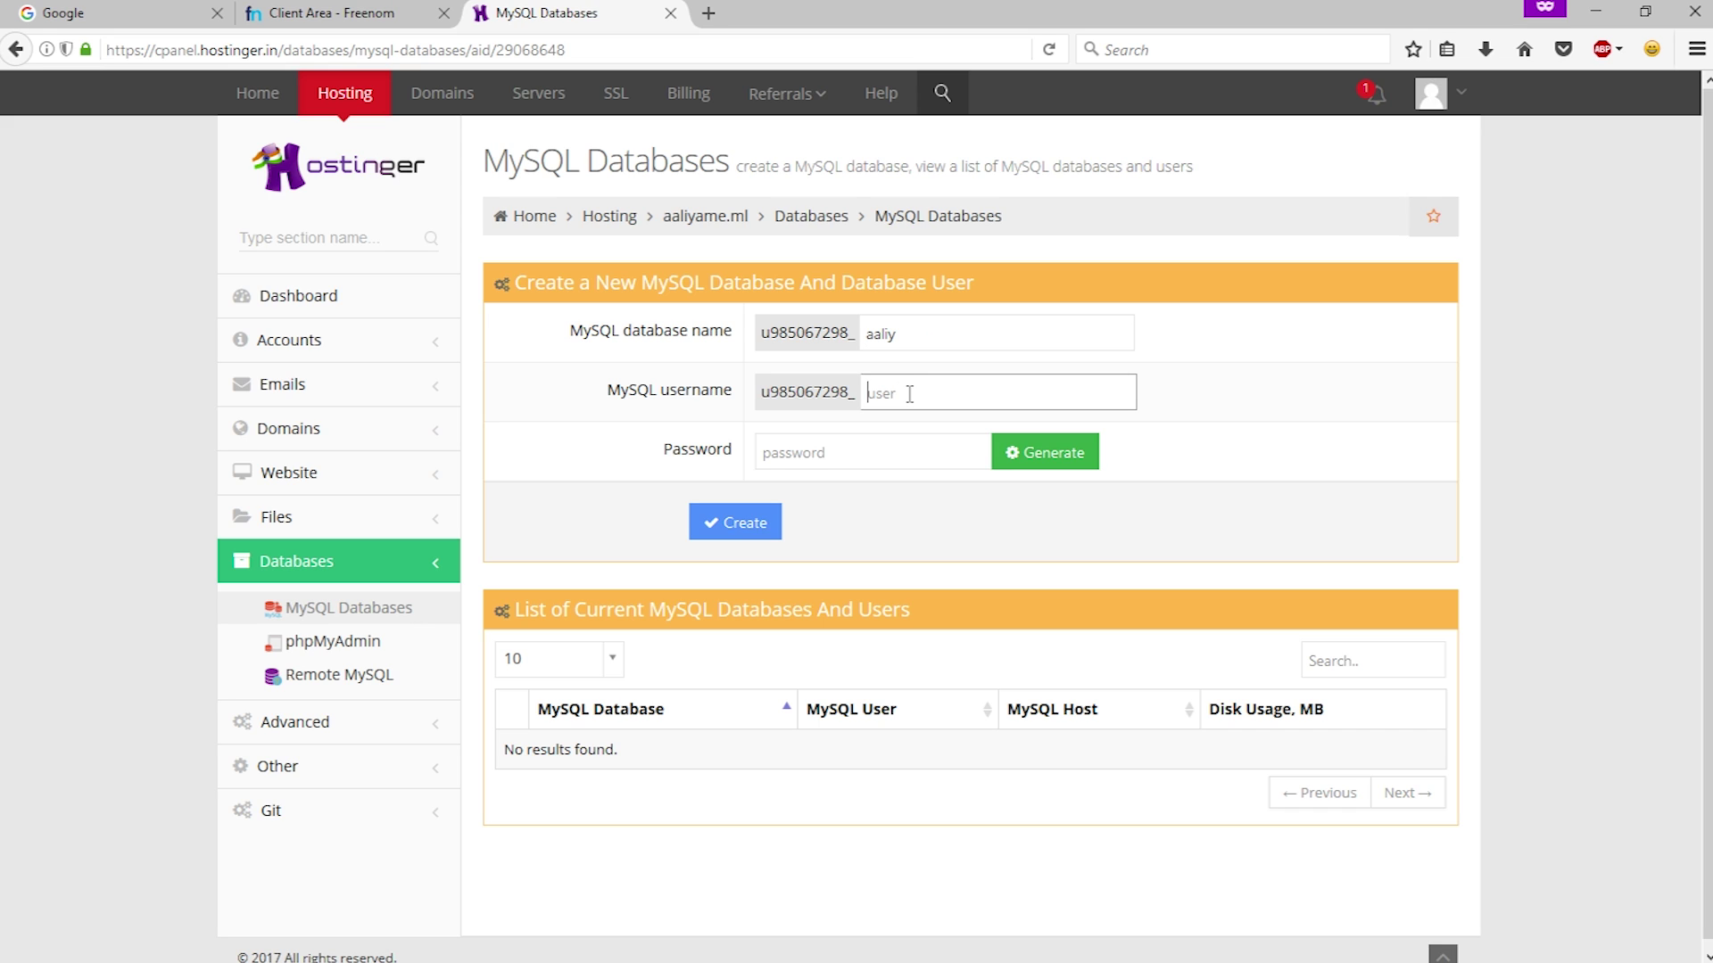
pyautogui.click(903, 452)
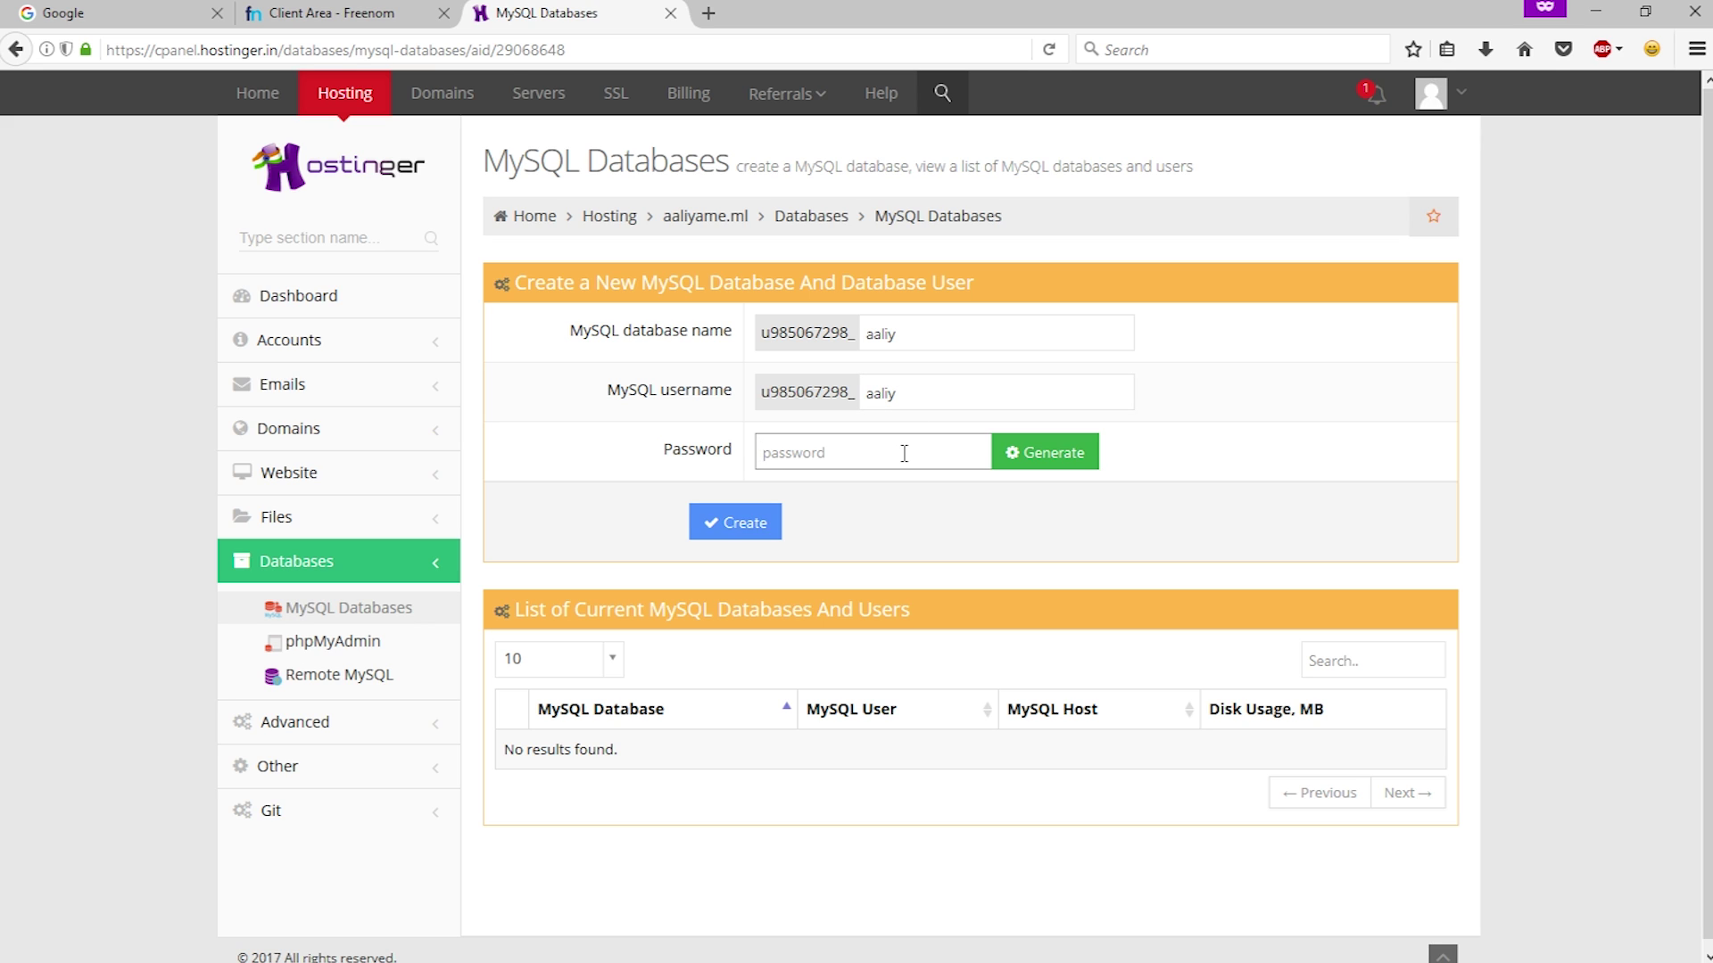
pyautogui.write('**********')
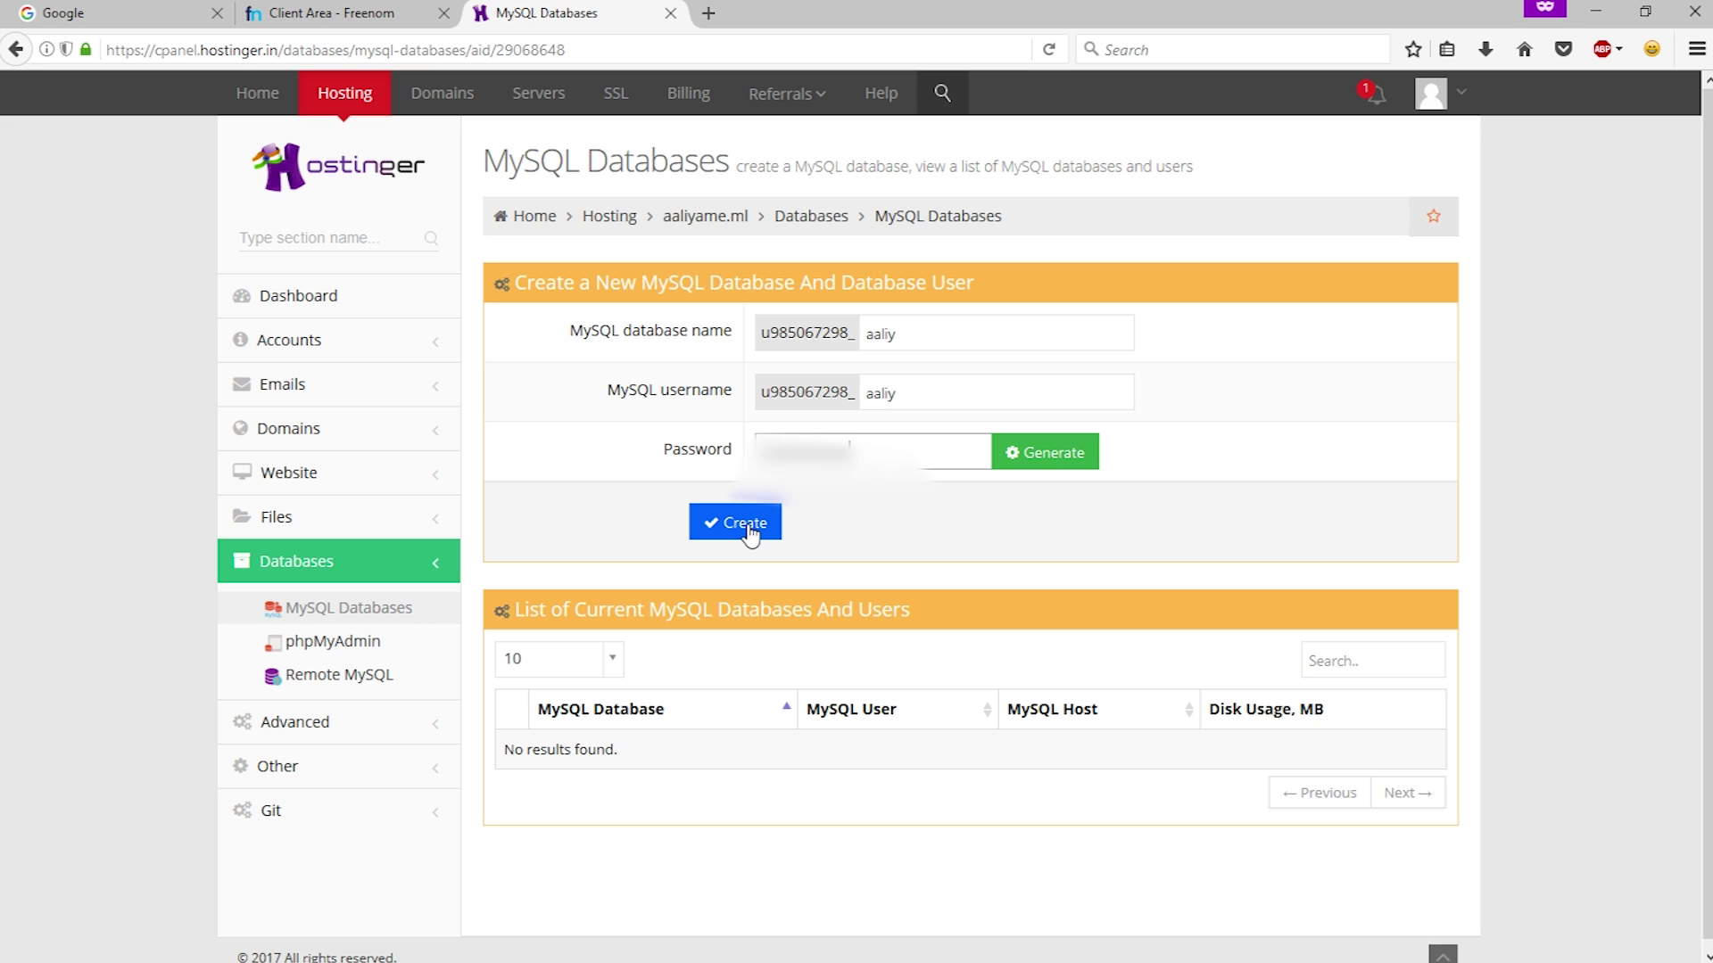
pyautogui.click(749, 532)
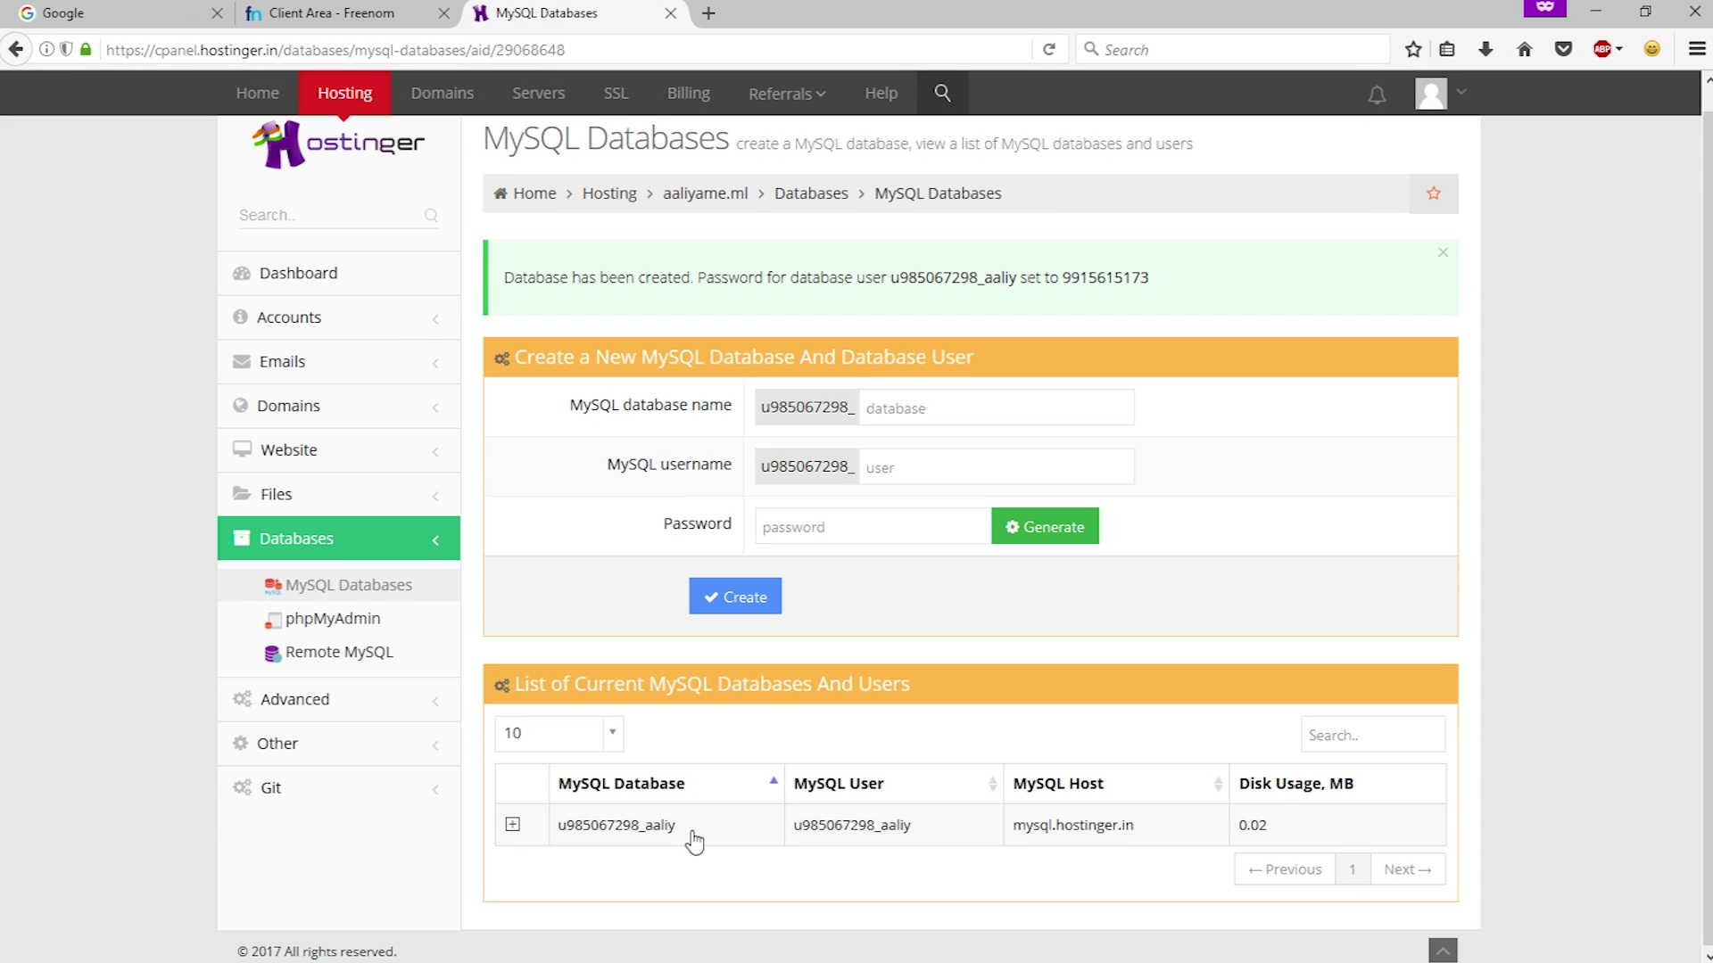
pyautogui.middleClick(344, 93)
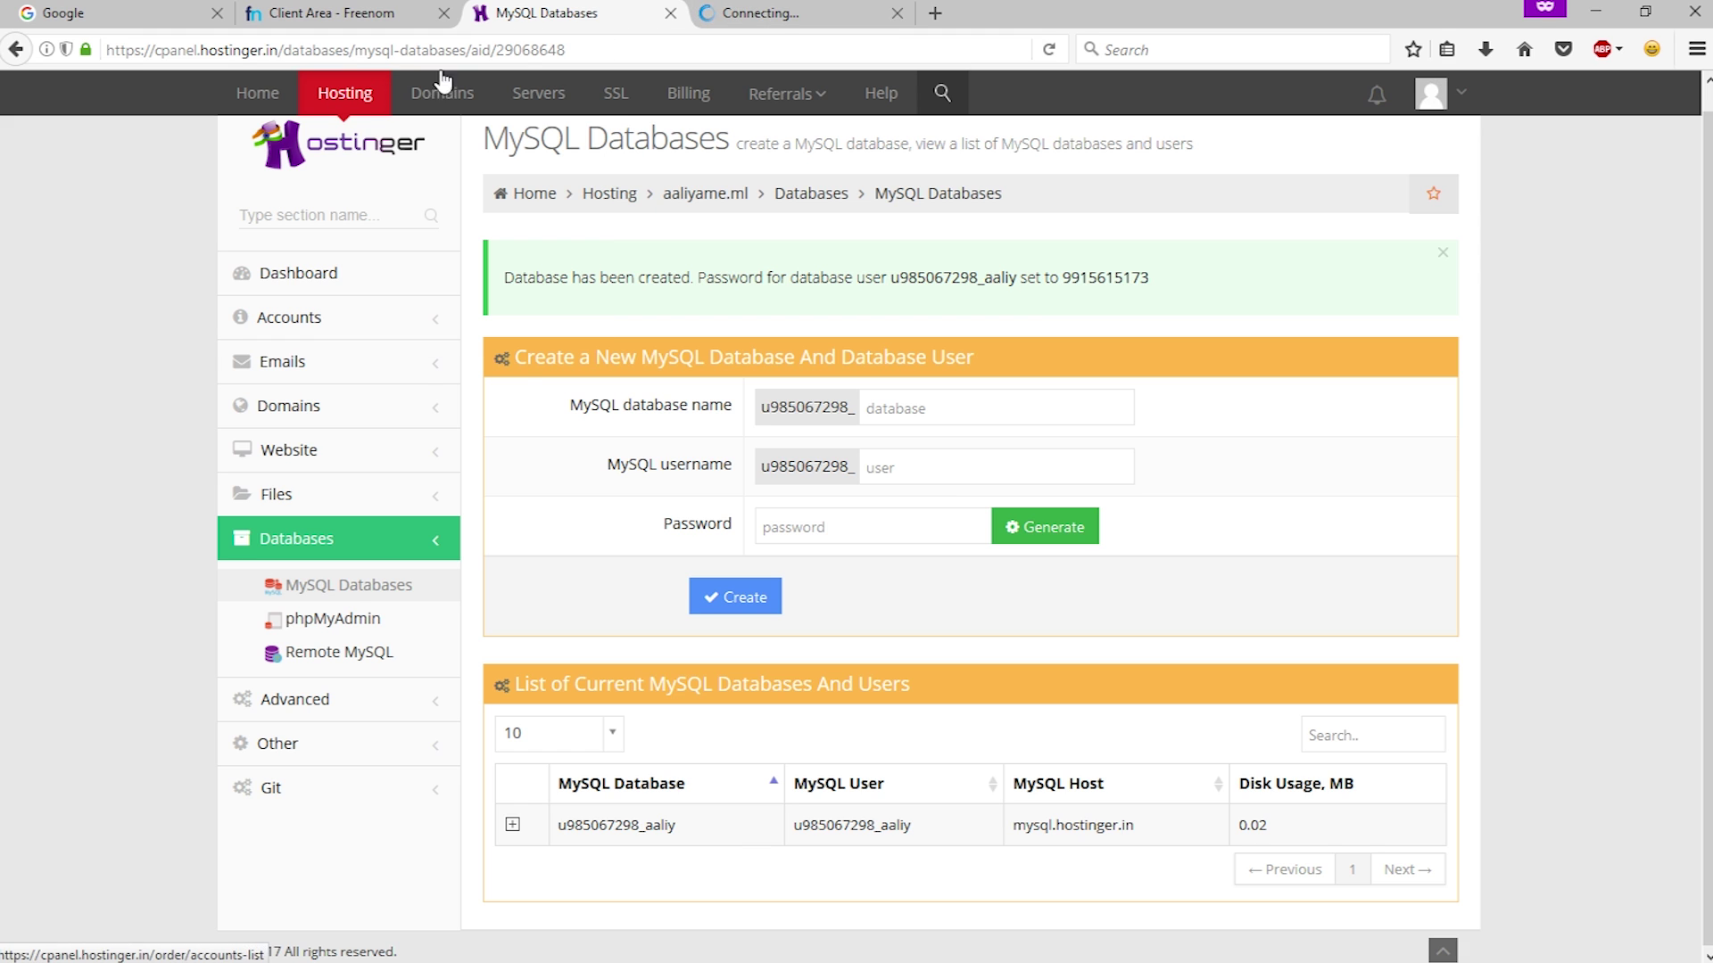
# Load aaliyame.ml in a new tab to reach the WordPress language selection page.
pyautogui.click(779, 11)
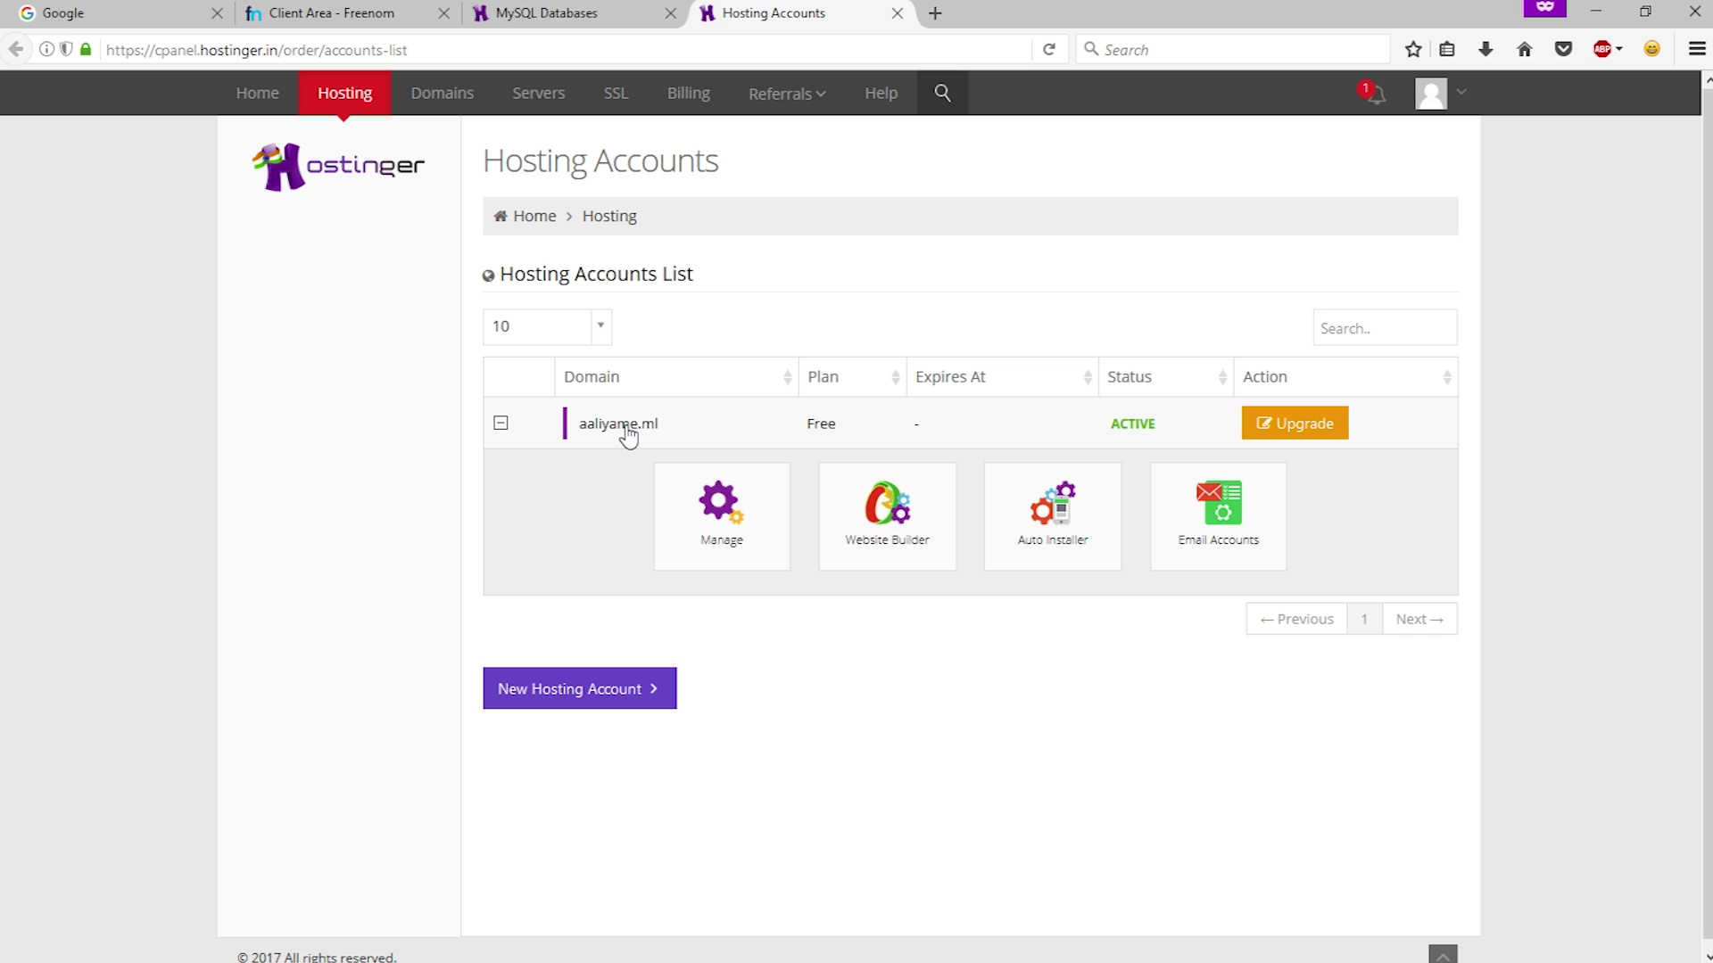
pyautogui.click(722, 533)
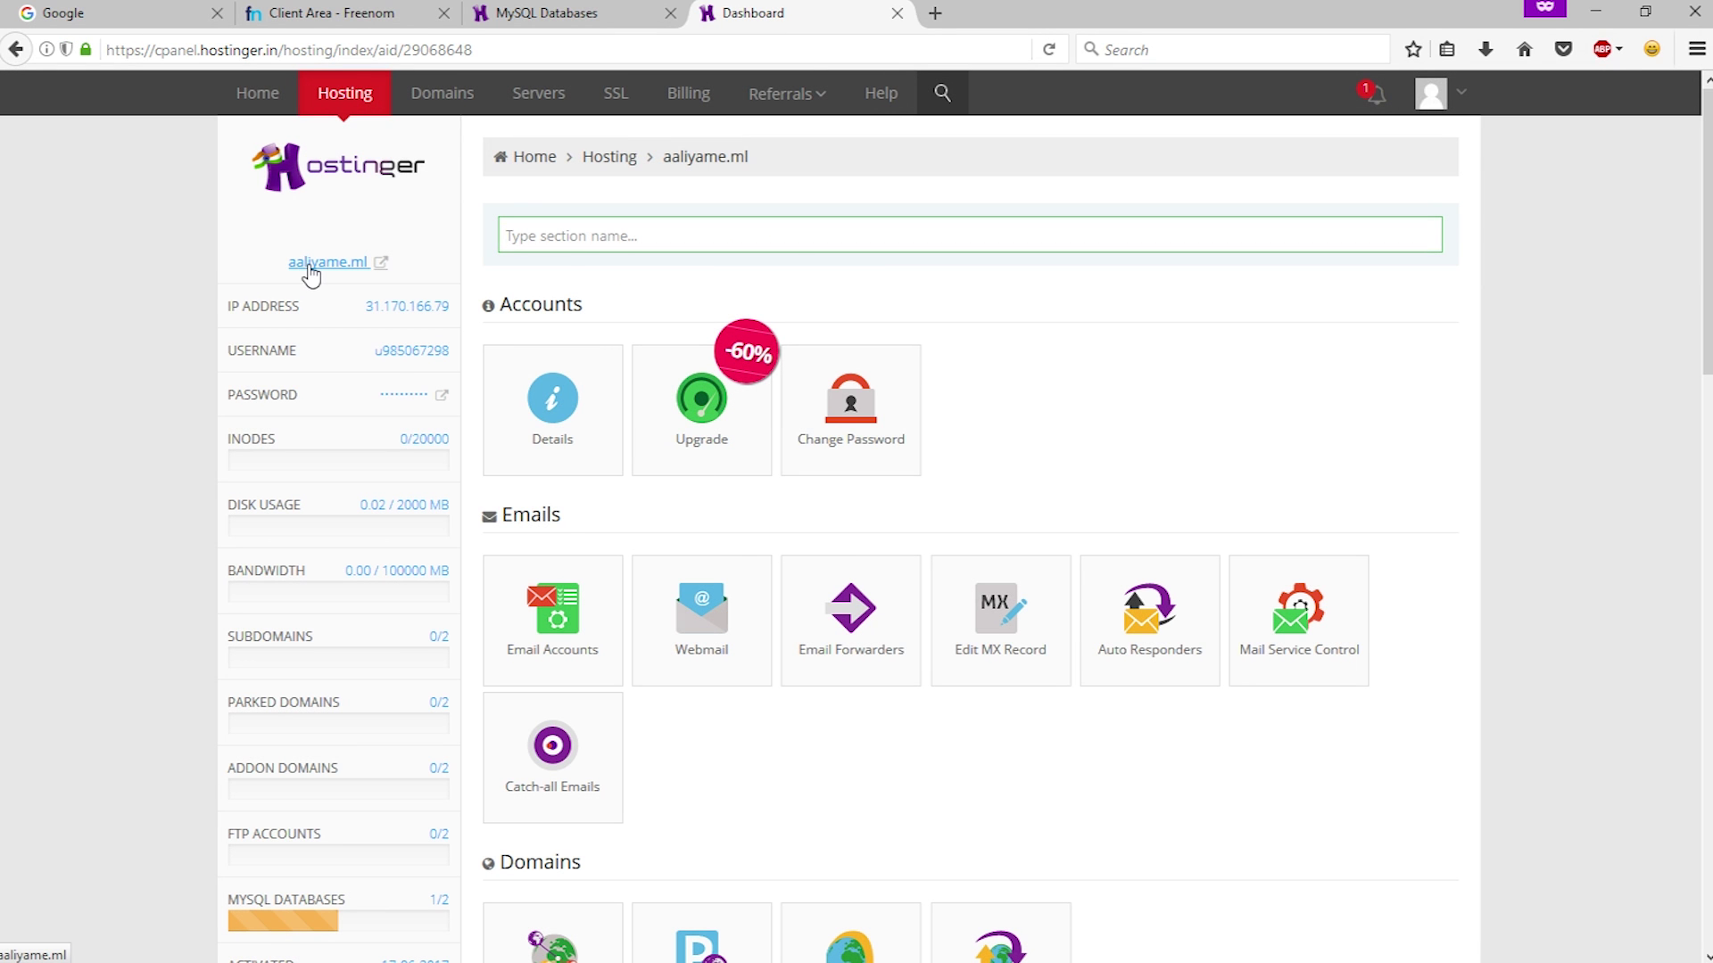
pyautogui.rightClick(309, 272)
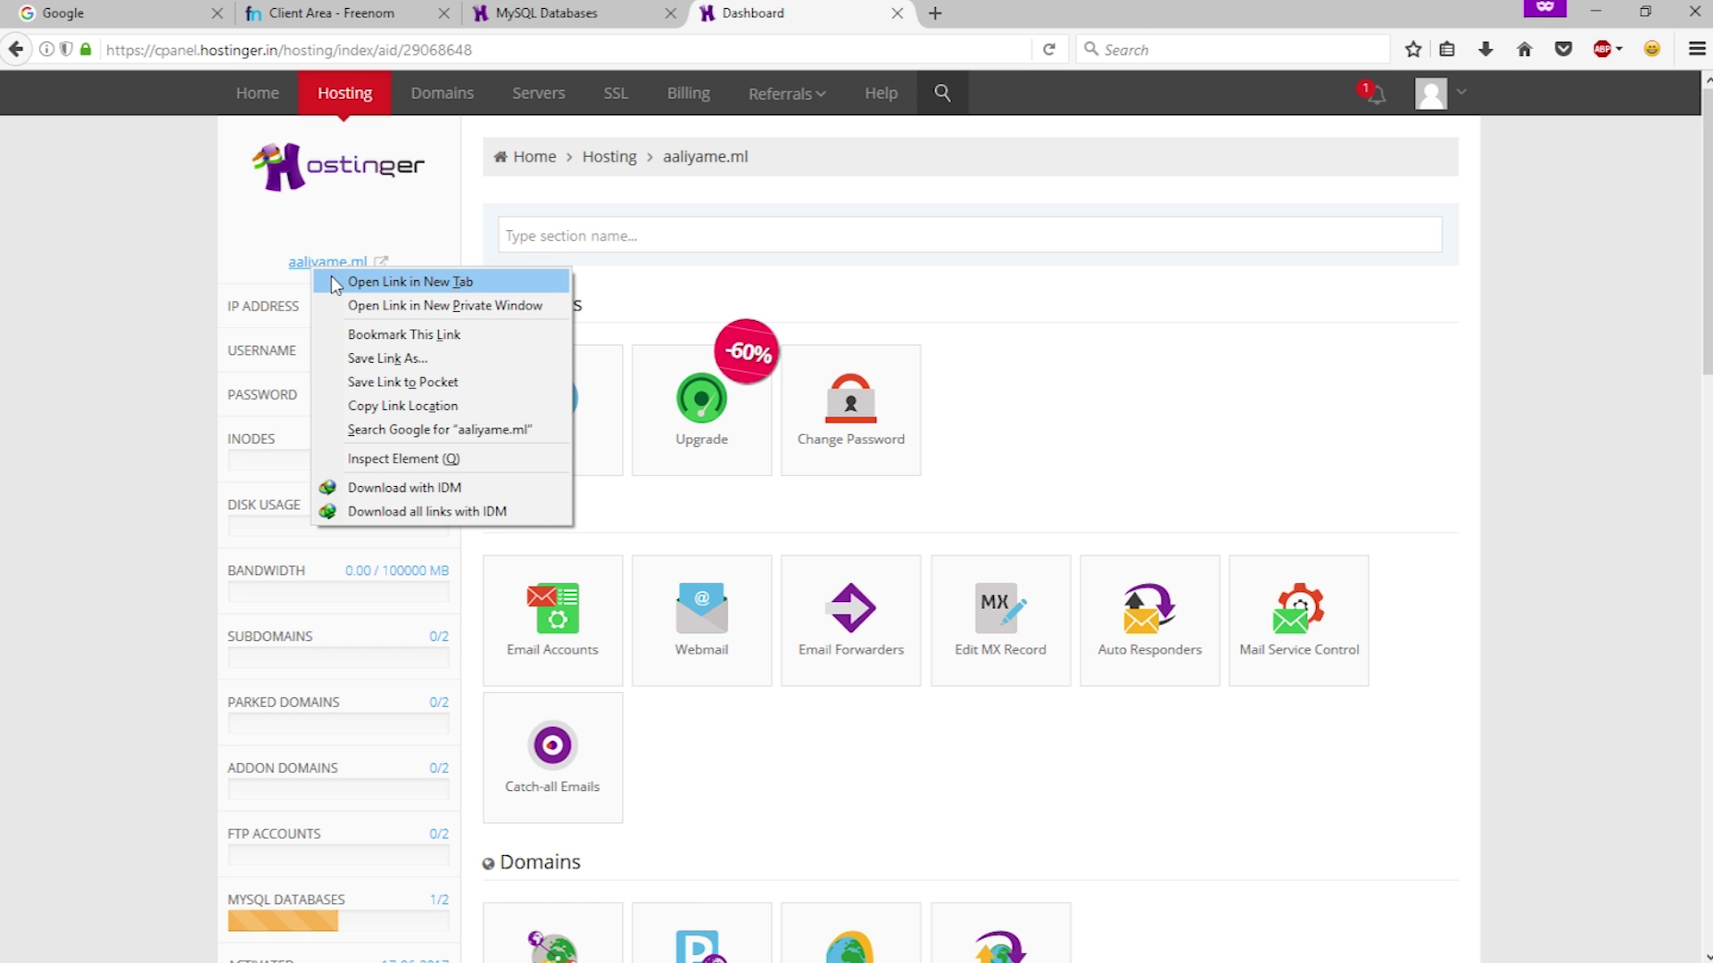
pyautogui.click(332, 281)
pyautogui.click(974, 16)
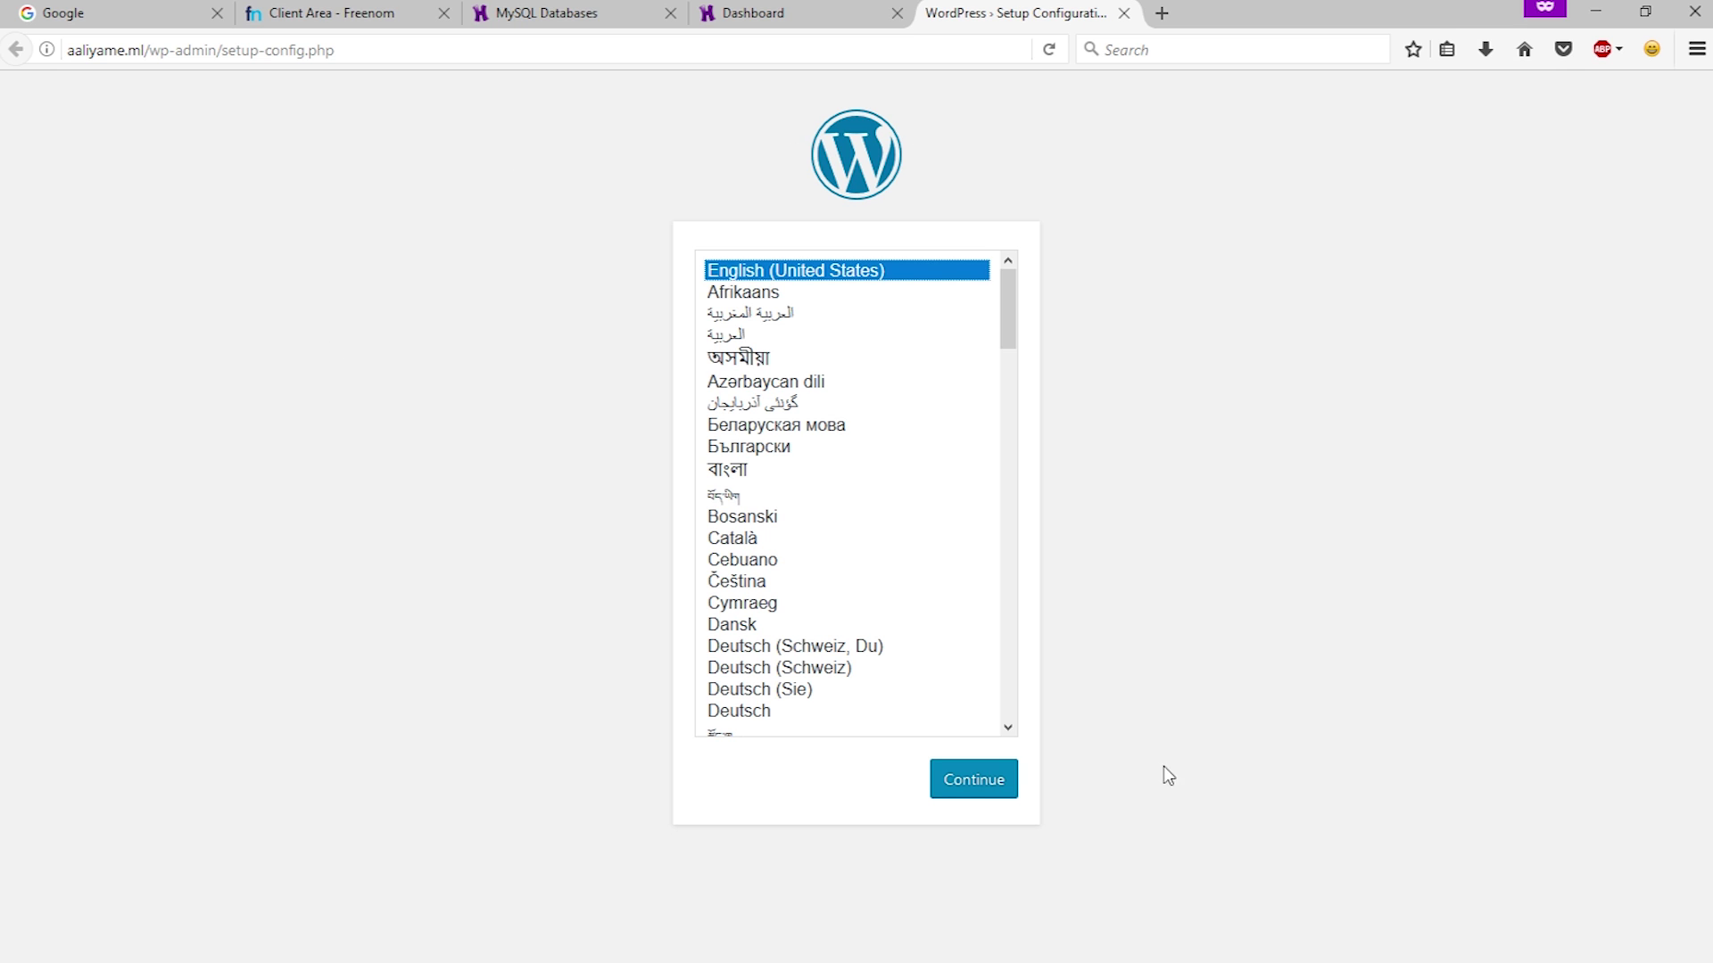
# Keep English (United States) and move past the welcome screen to the database connection form.
pyautogui.click(972, 791)
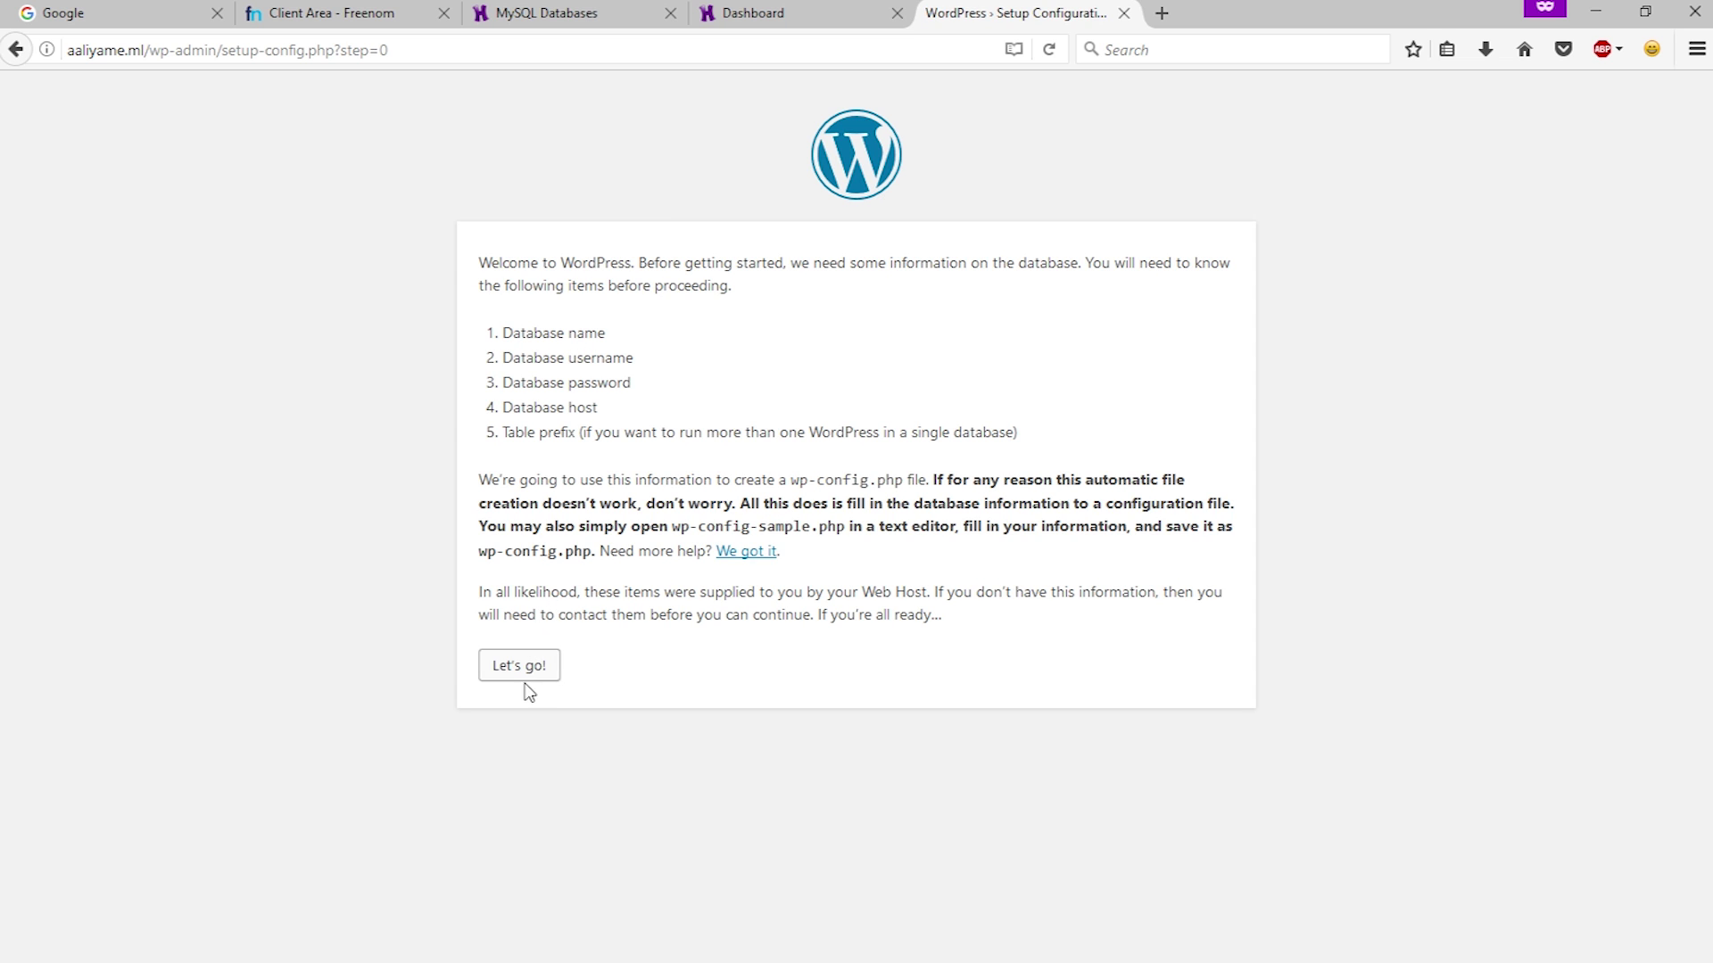
pyautogui.click(508, 669)
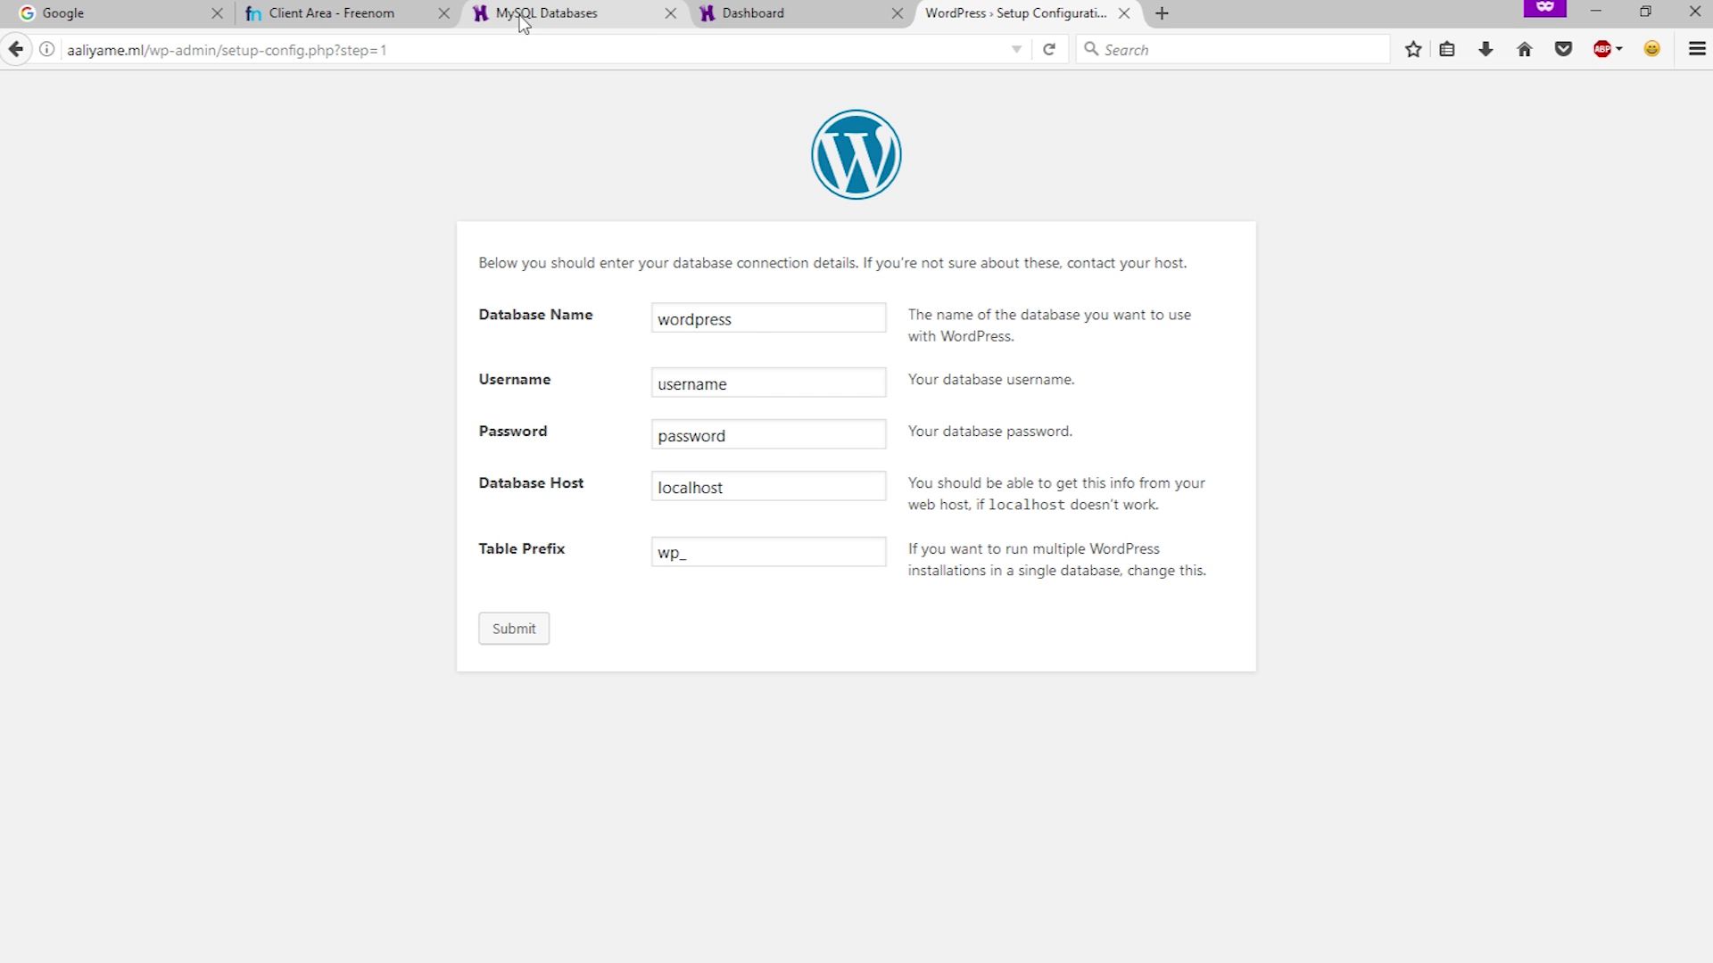
pyautogui.click(565, 14)
# Copy the new aaliy database name from Hostinger into WordPress's Database Name field.
pyautogui.moveTo(680, 825); pyautogui.dragTo(555, 834)
pyautogui.rightClick(571, 821)
pyautogui.click(623, 646)
pyautogui.click(975, 10)
pyautogui.moveTo(754, 323); pyautogui.dragTo(596, 342)
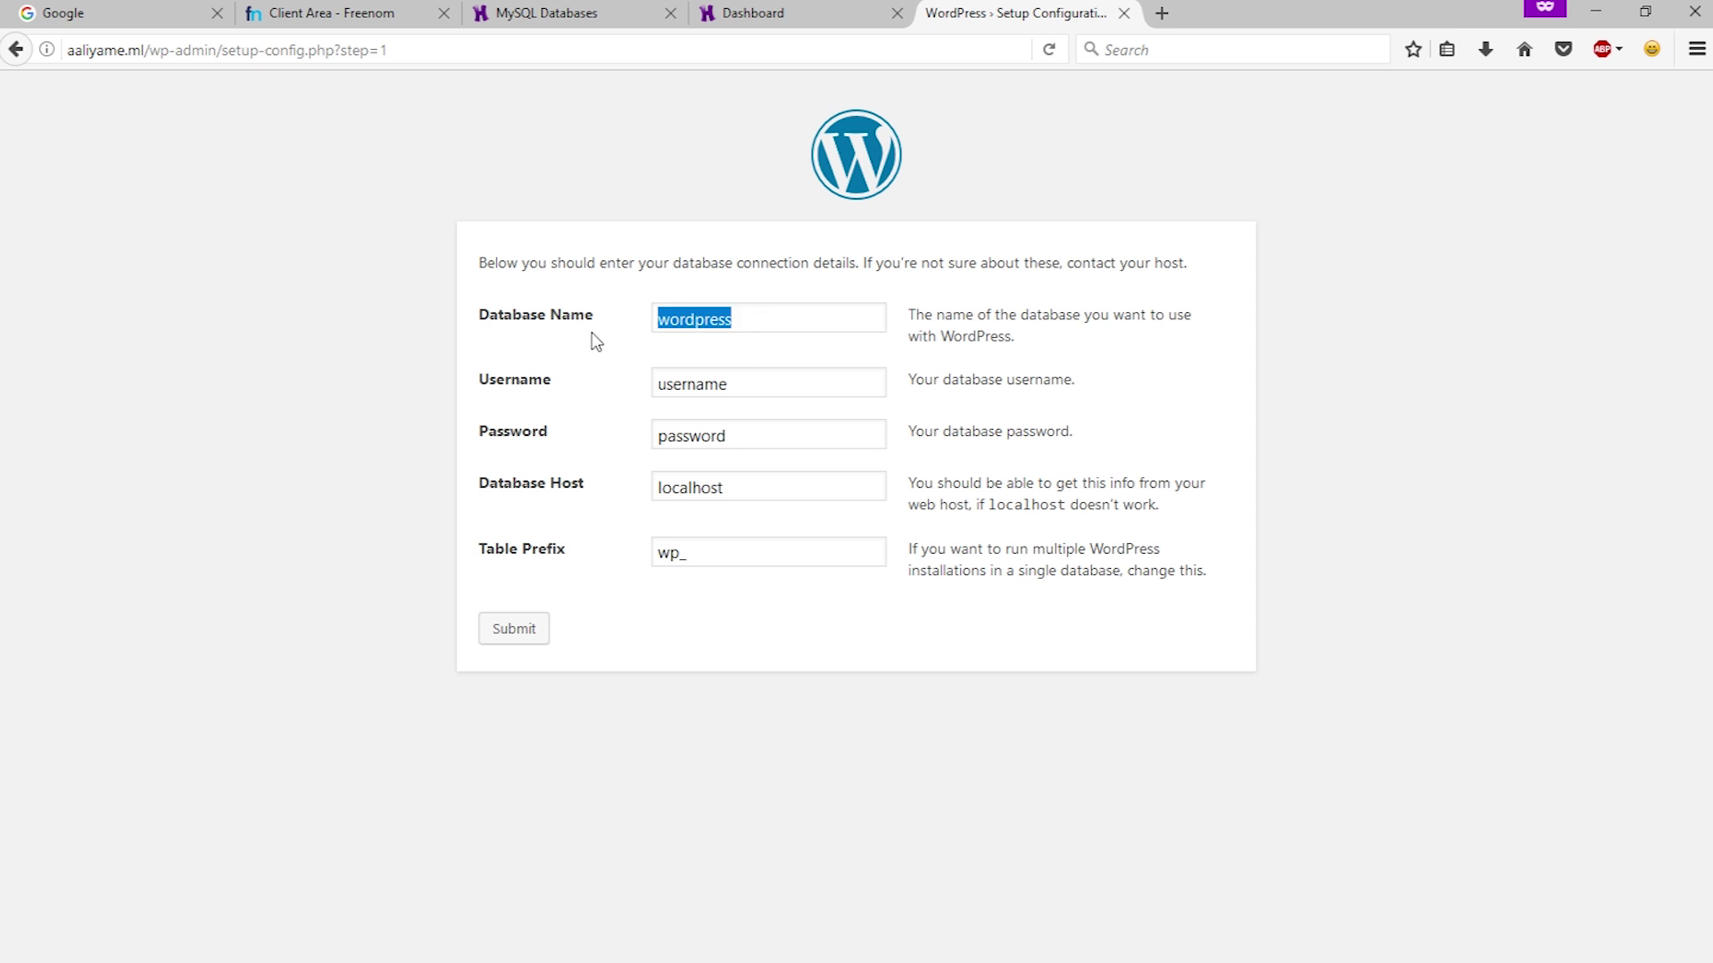
pyautogui.hotkey('ctrl', 'v')
# Fill in the MySQL user name from Hostinger and paste the database password.
pyautogui.click(625, 13)
pyautogui.moveTo(914, 825); pyautogui.dragTo(797, 830)
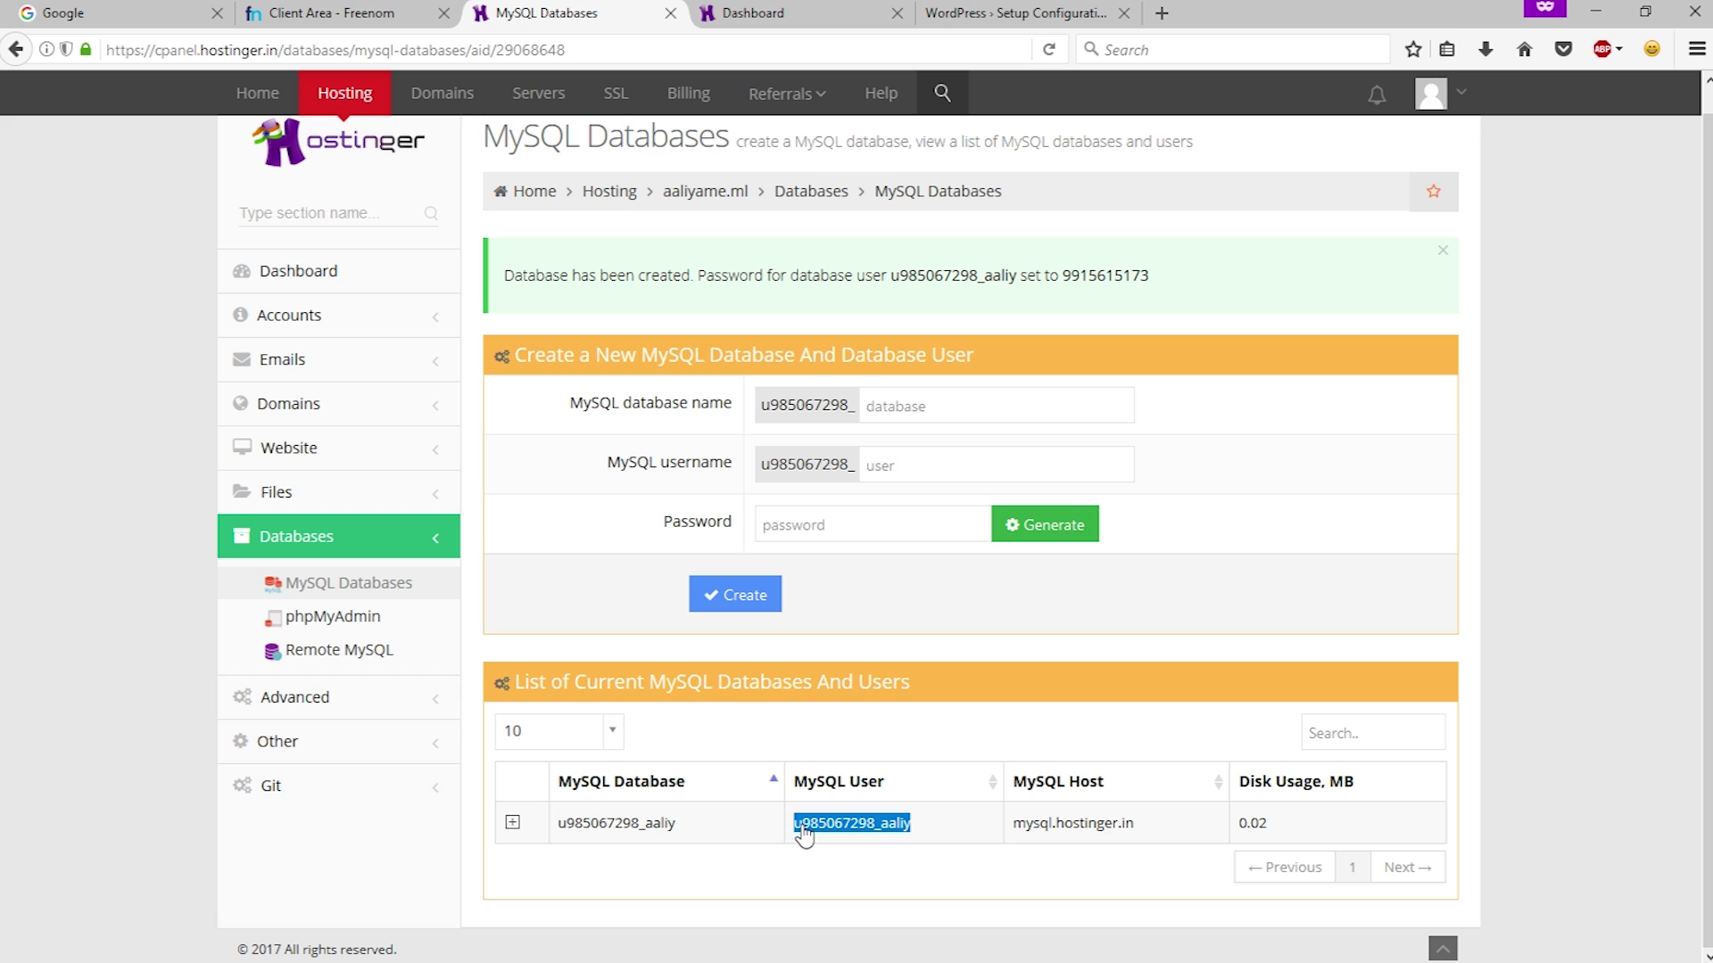
pyautogui.hotkey('ctrl', 'c')
pyautogui.click(1017, 13)
pyautogui.moveTo(790, 386); pyautogui.dragTo(586, 390)
pyautogui.hotkey('ctrl', 'v')
pyautogui.moveTo(785, 436); pyautogui.dragTo(615, 434)
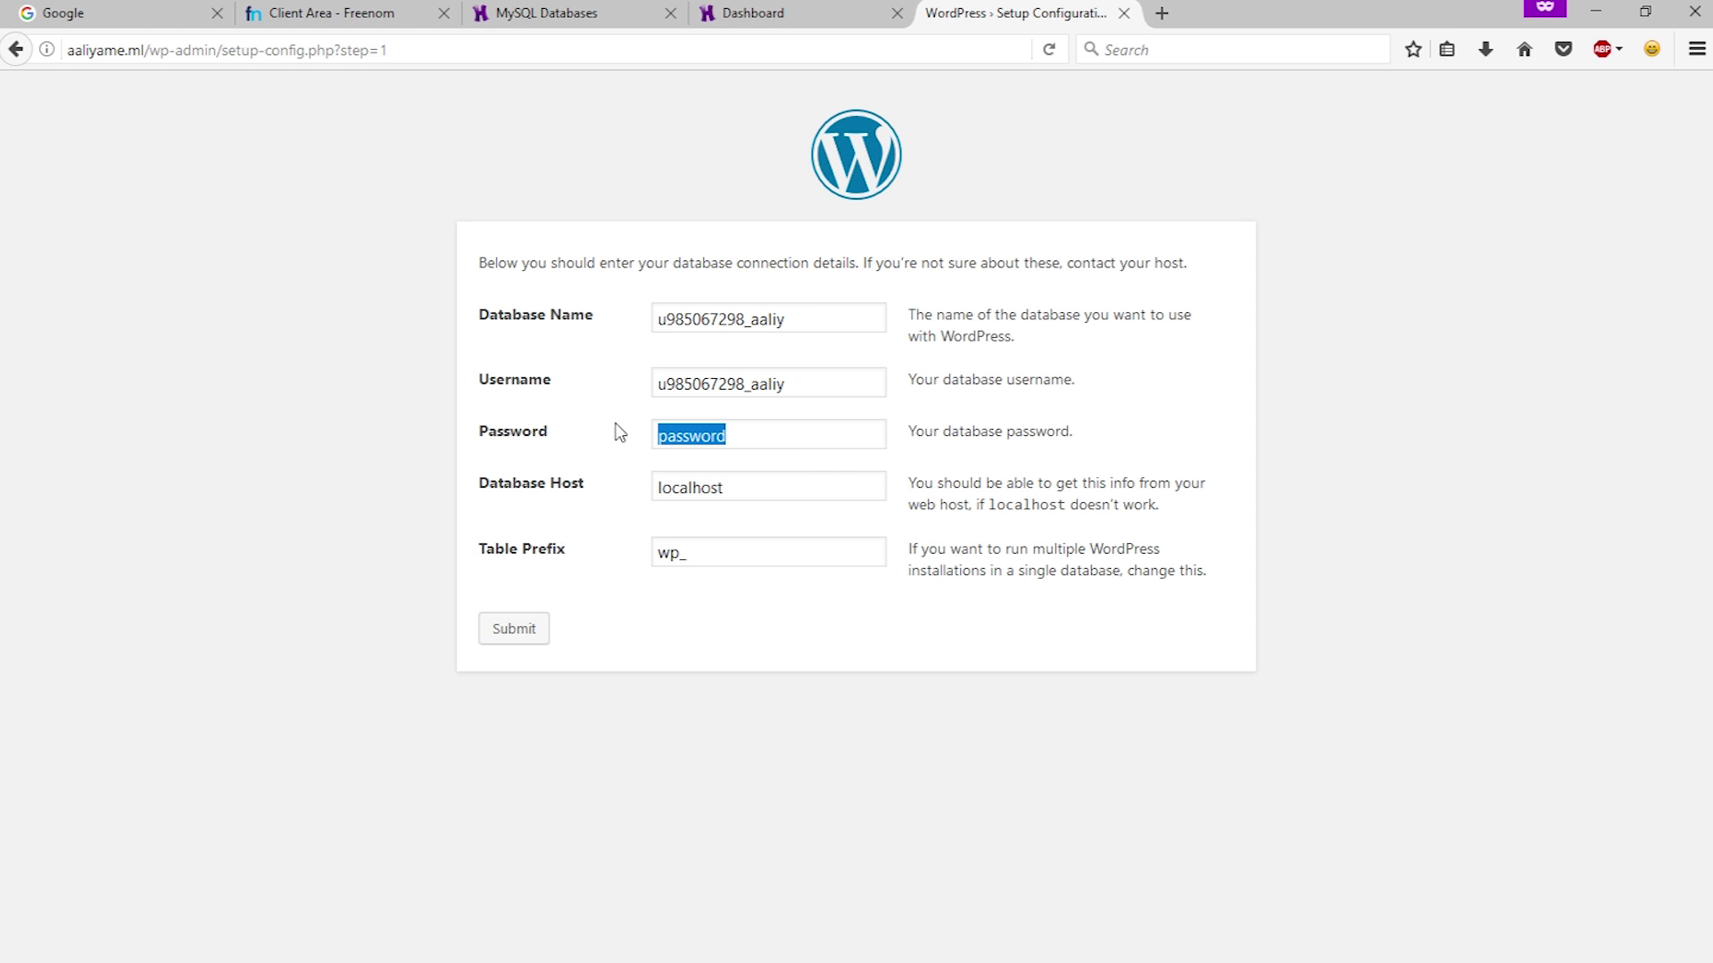
pyautogui.hotkey('ctrl', 'v')
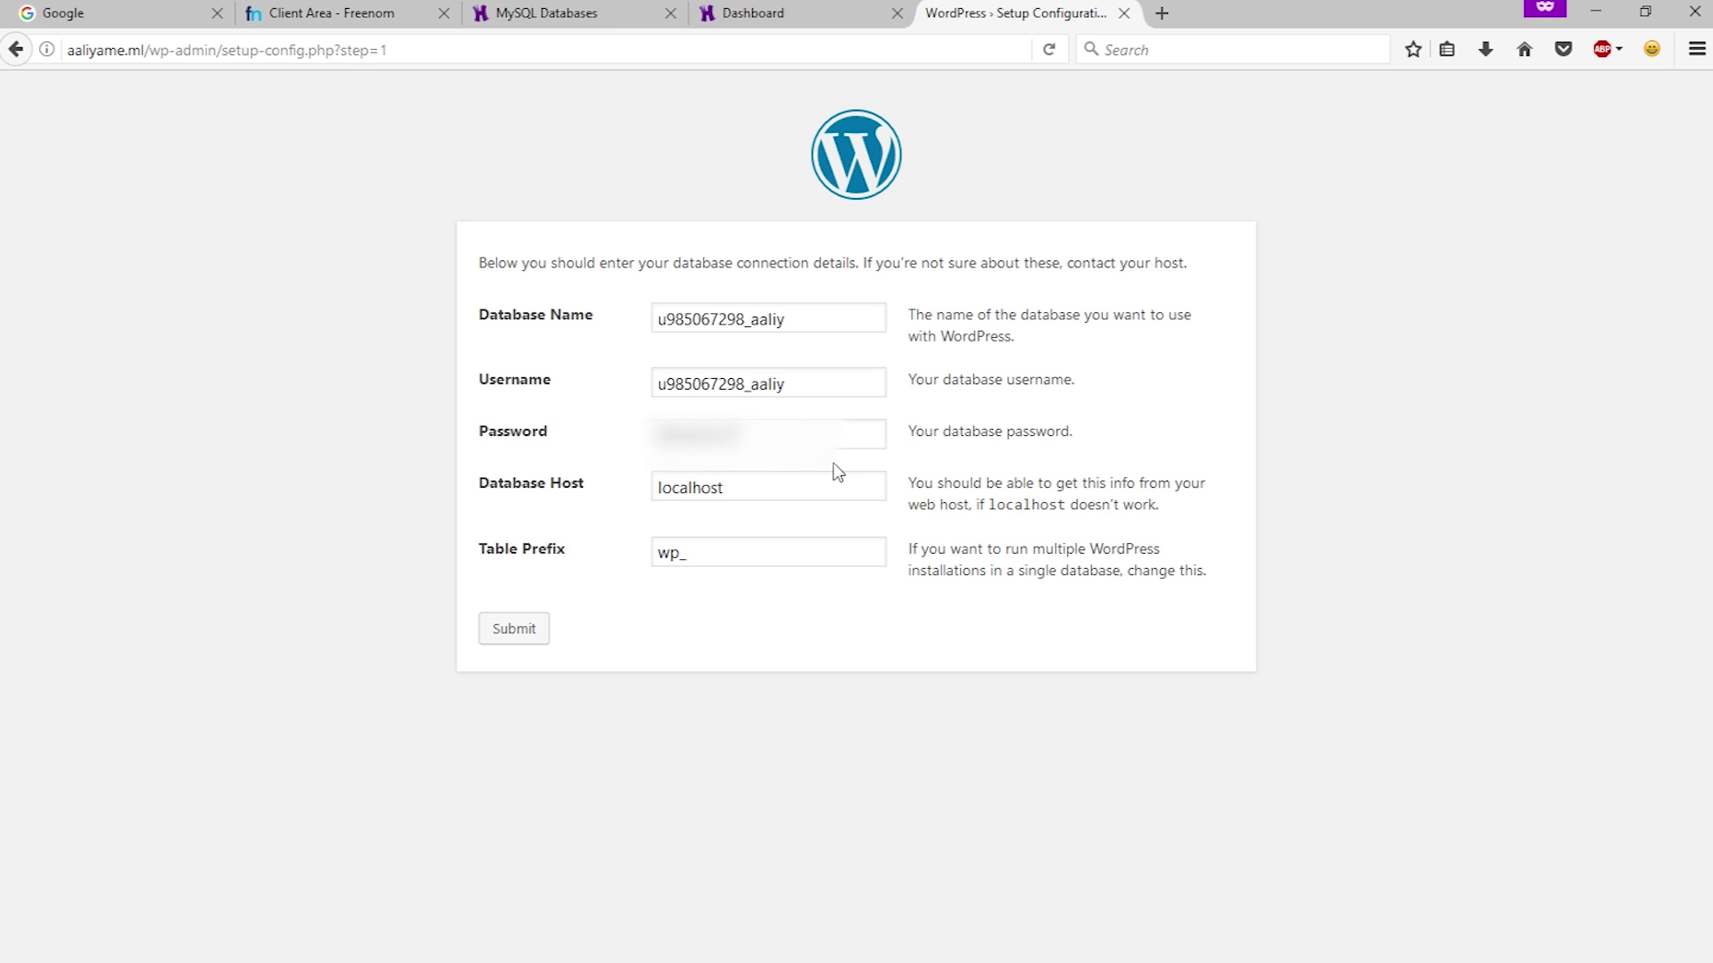
# Set the database host to mysql.hostinger.in, submit the details and run the installation.
pyautogui.click(546, 12)
pyautogui.moveTo(1146, 824); pyautogui.dragTo(1008, 830)
pyautogui.click(1017, 12)
pyautogui.moveTo(725, 487); pyautogui.dragTo(628, 479)
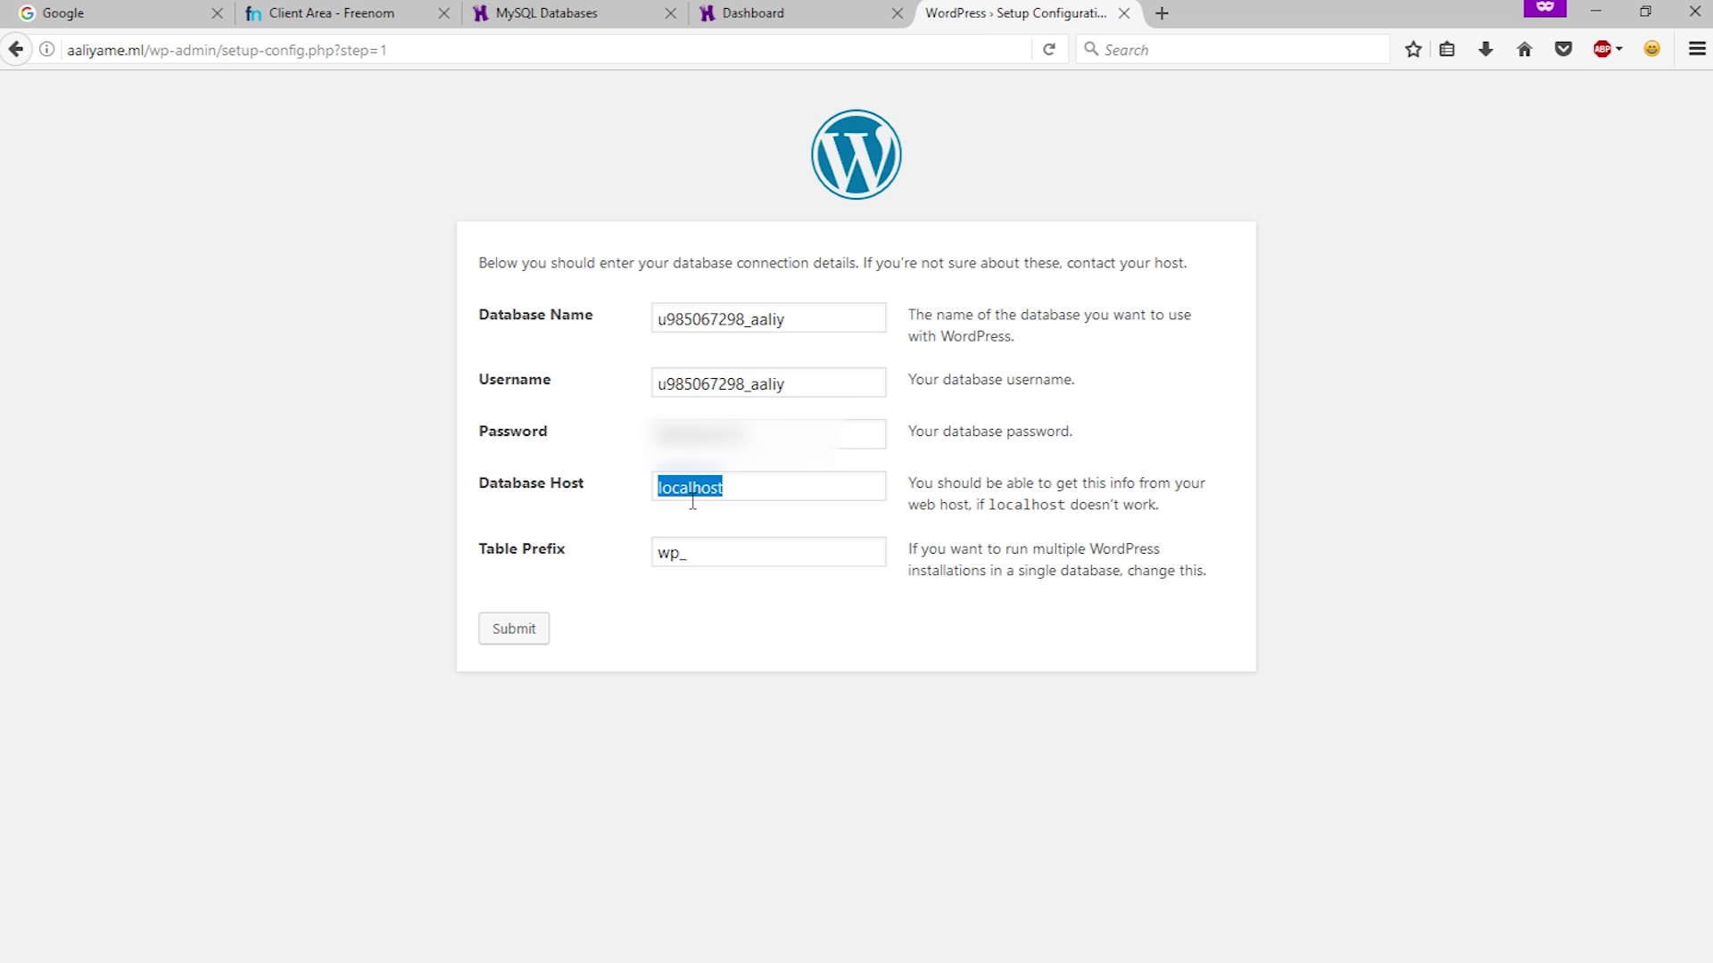
pyautogui.hotkey('ctrl', 'v')
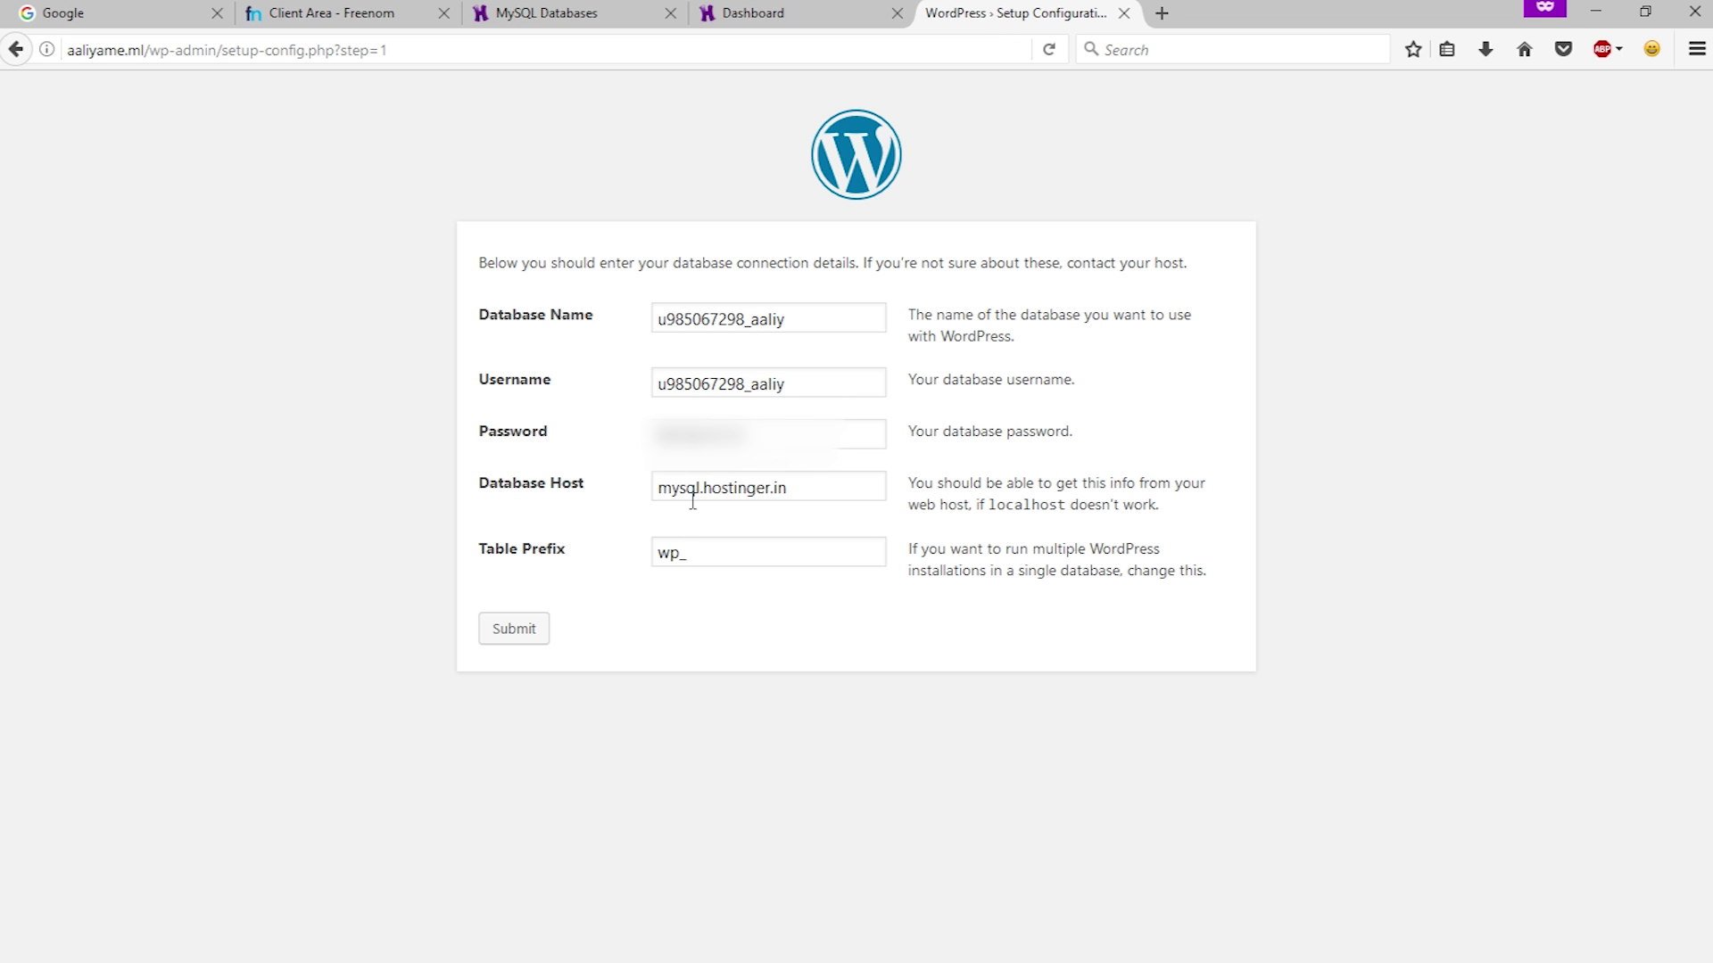
pyautogui.click(525, 635)
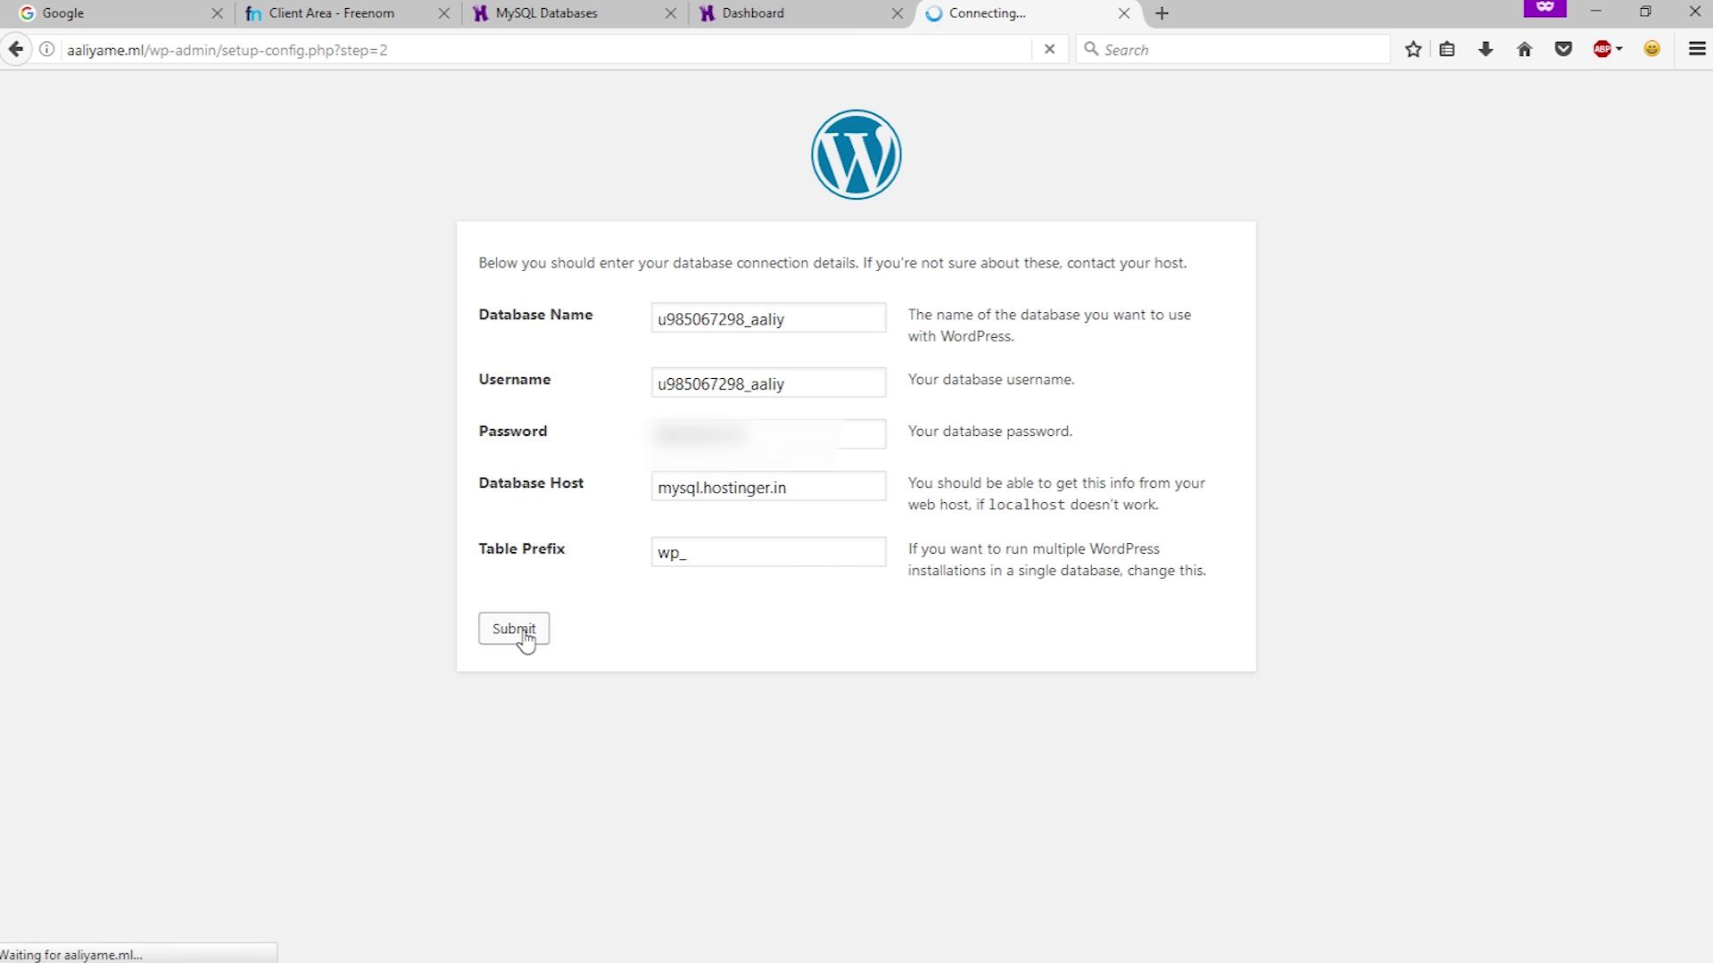
pyautogui.click(544, 339)
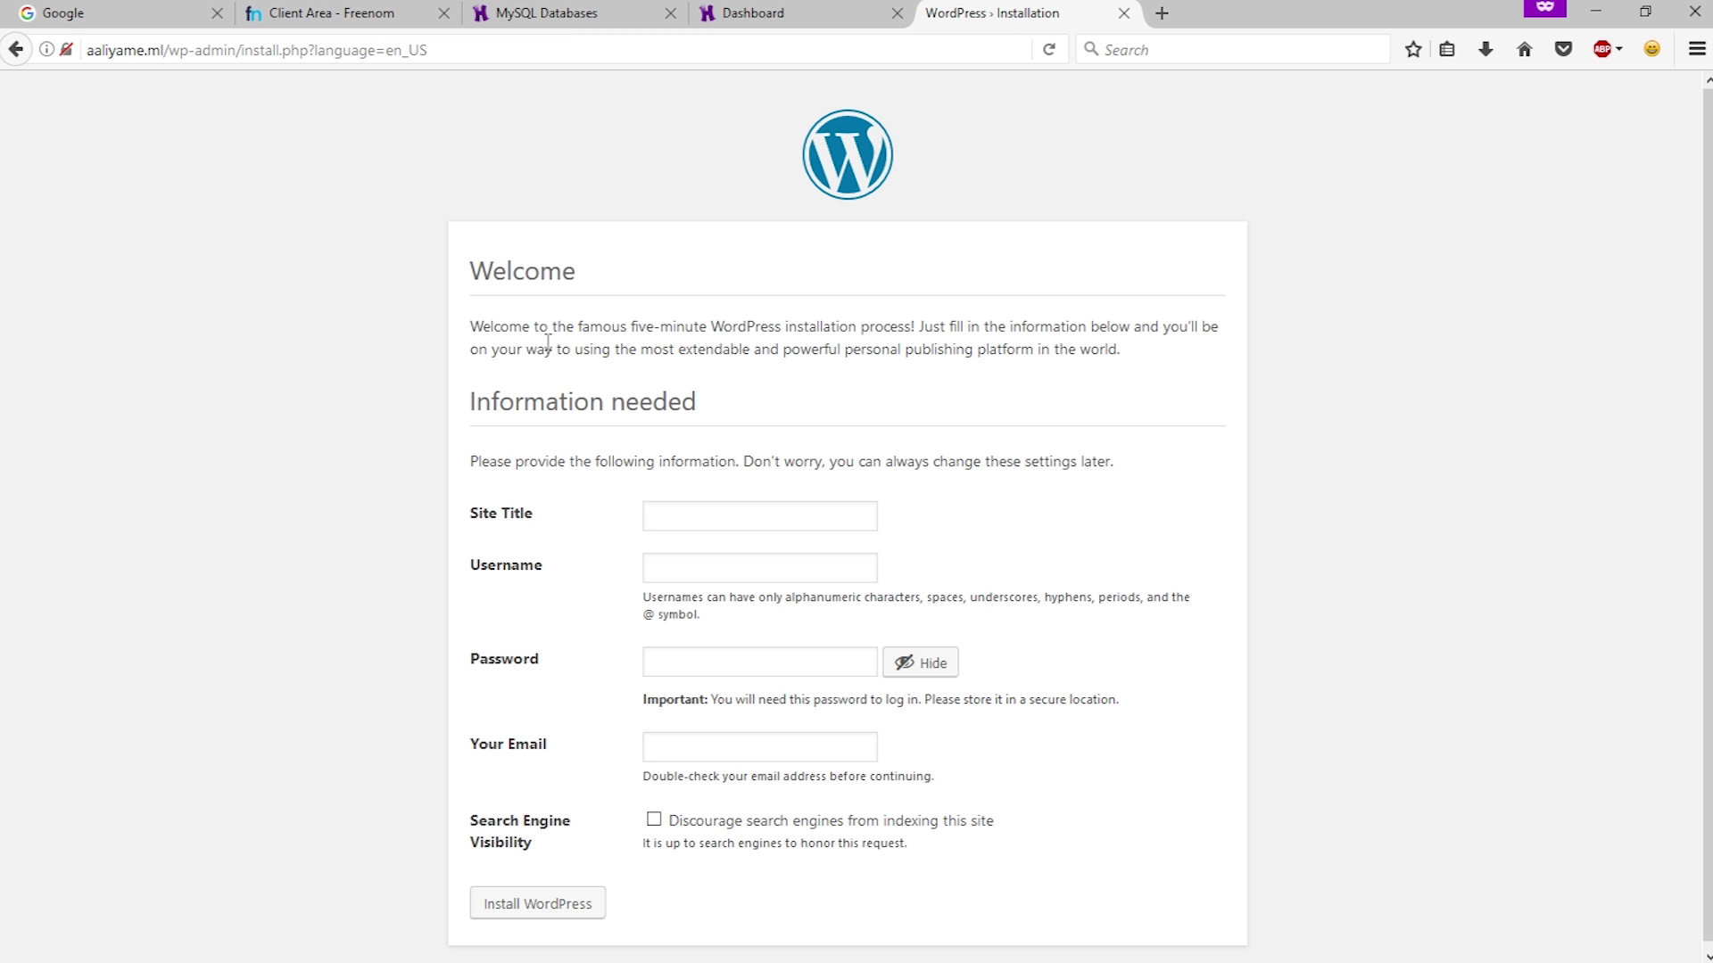
# Enter site title 'aaliyame', the admin username and a custom password, confirming the weak password.
pyautogui.click(689, 514)
pyautogui.write('aaliyame')
pyautogui.click(709, 568)
pyautogui.tripleClick(855, 663)
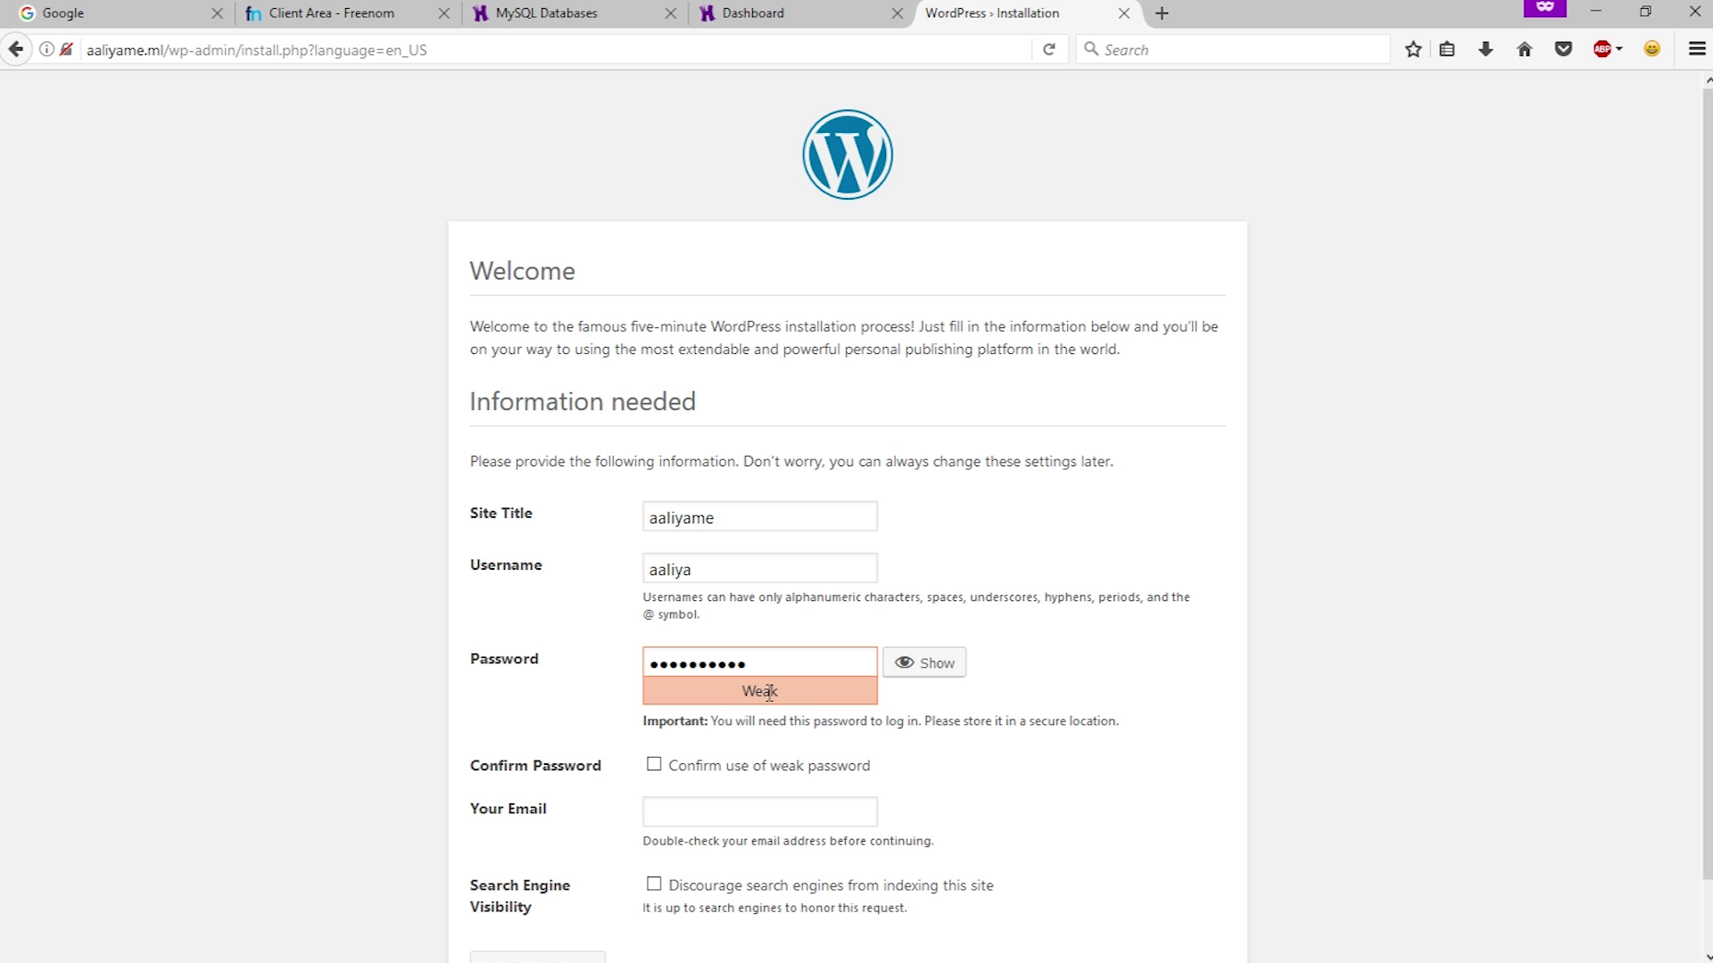
pyautogui.click(654, 765)
# Enter the admin e-mail address and install WordPress, reaching the Dashboard.
pyautogui.click(684, 812)
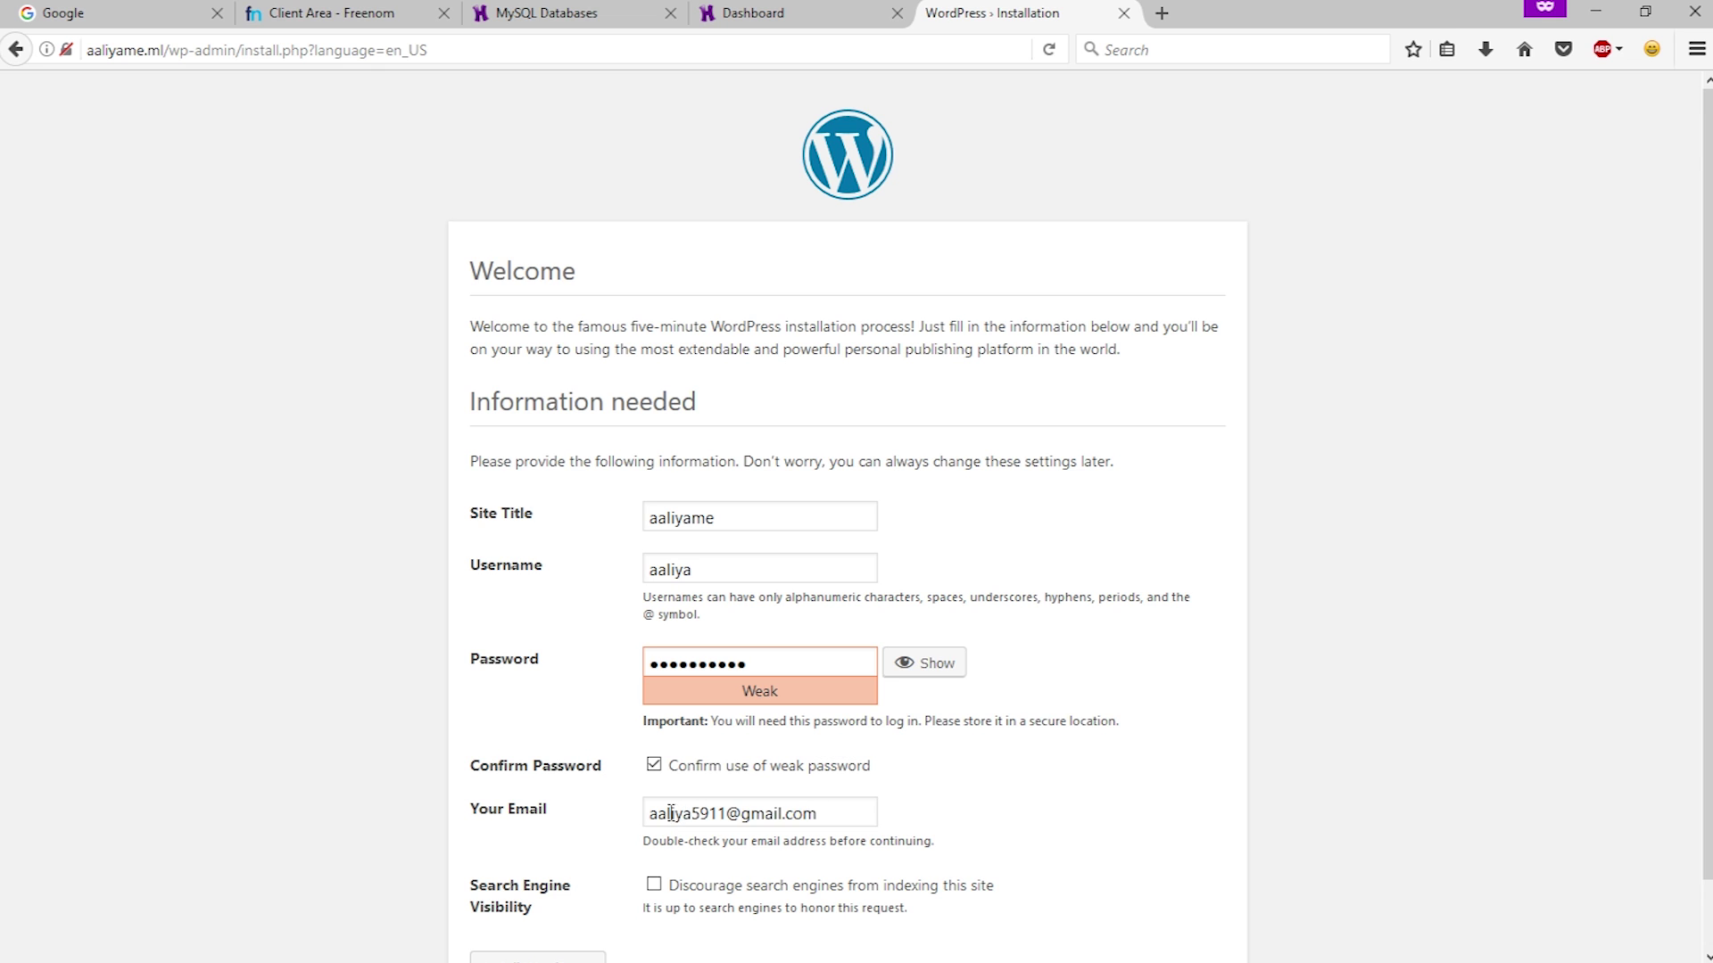
pyautogui.scroll(-2, 625, 803)
pyautogui.click(549, 901)
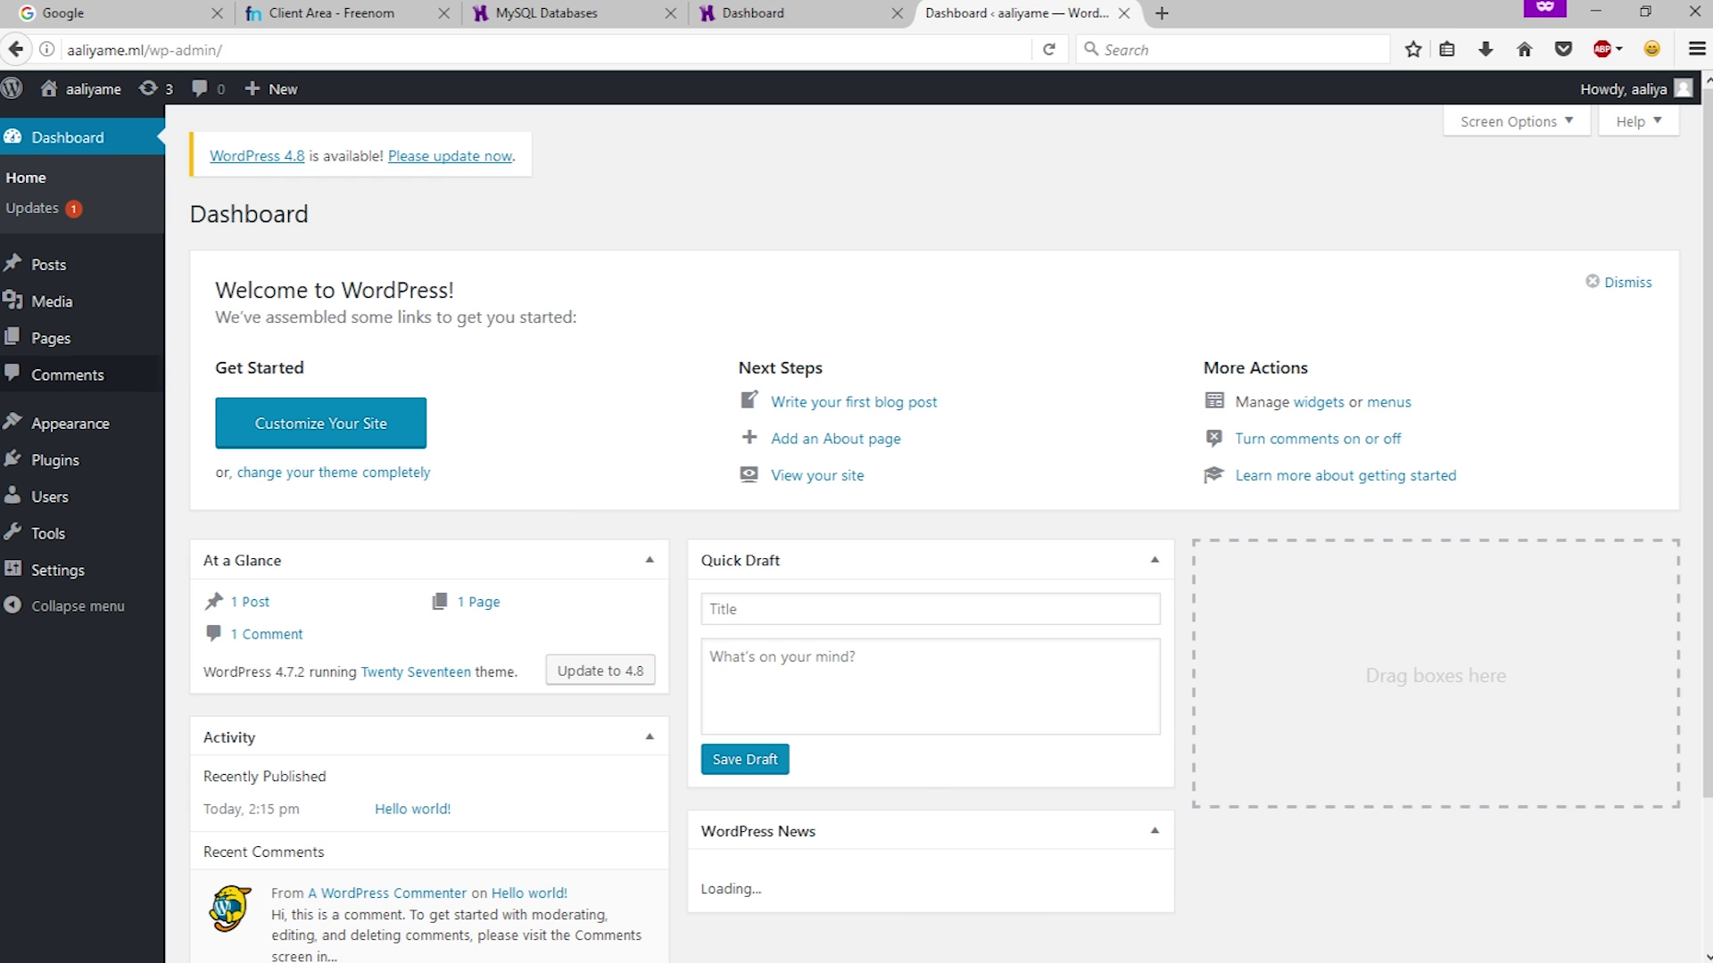
pyautogui.click(52, 301)
# Show the Posts list and open the live aaliyame site in a new tab.
pyautogui.click(52, 268)
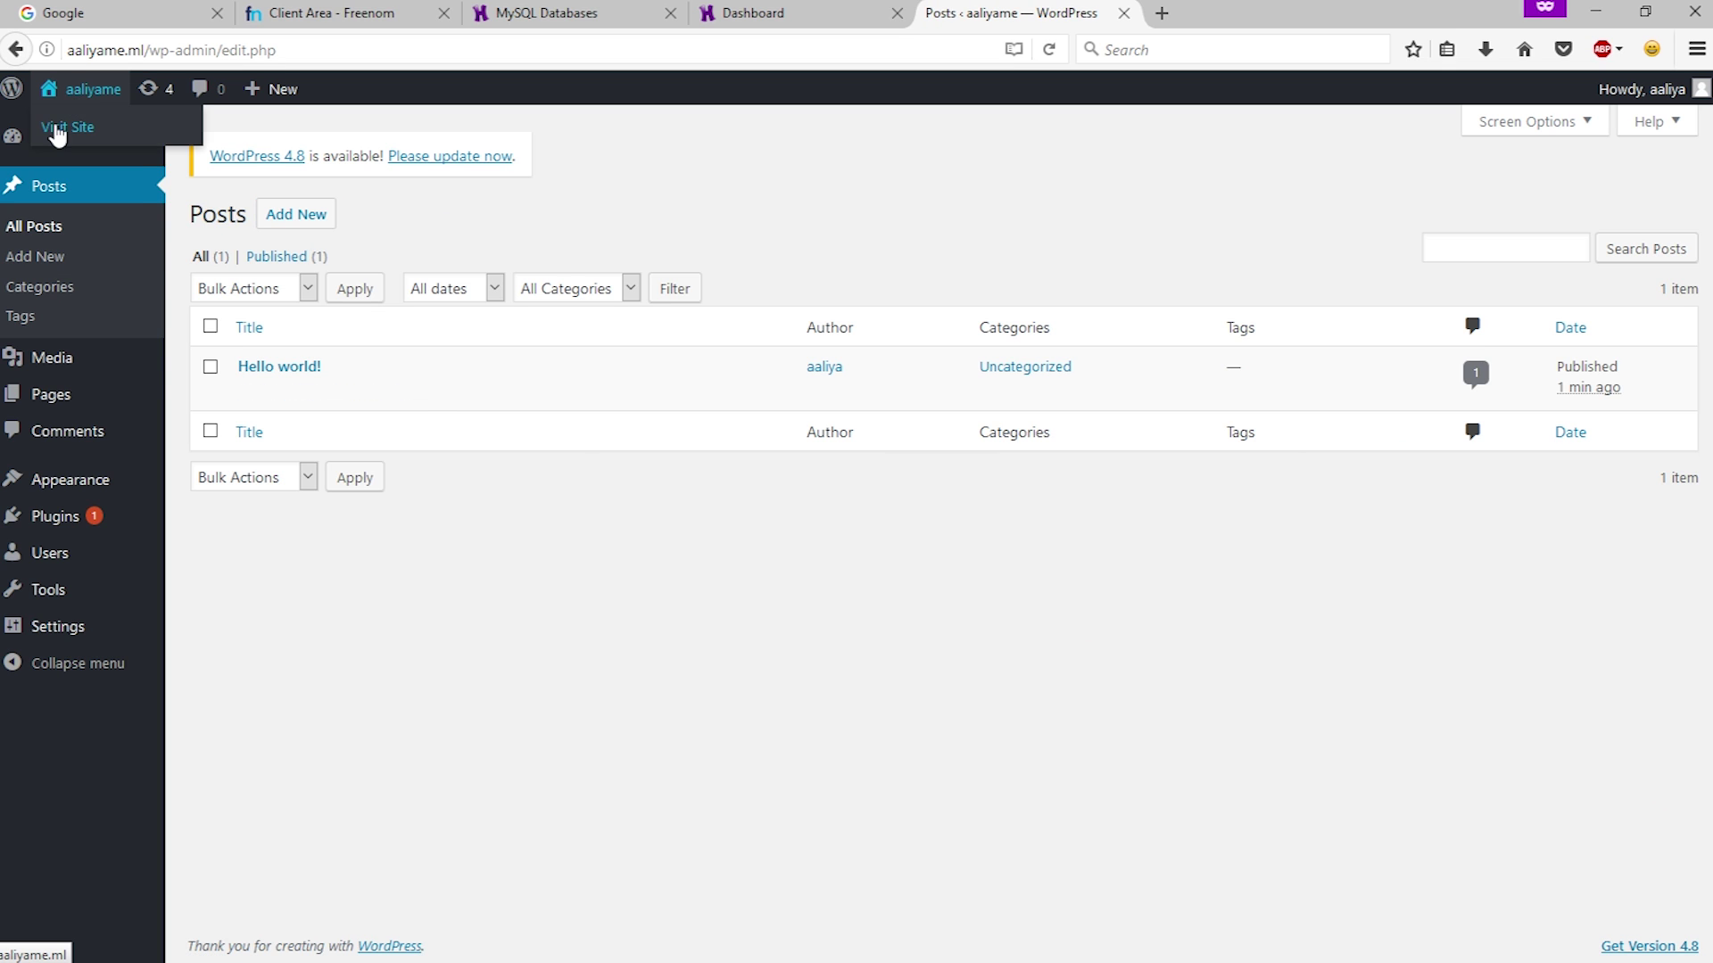
pyautogui.rightClick(58, 126)
pyautogui.click(75, 143)
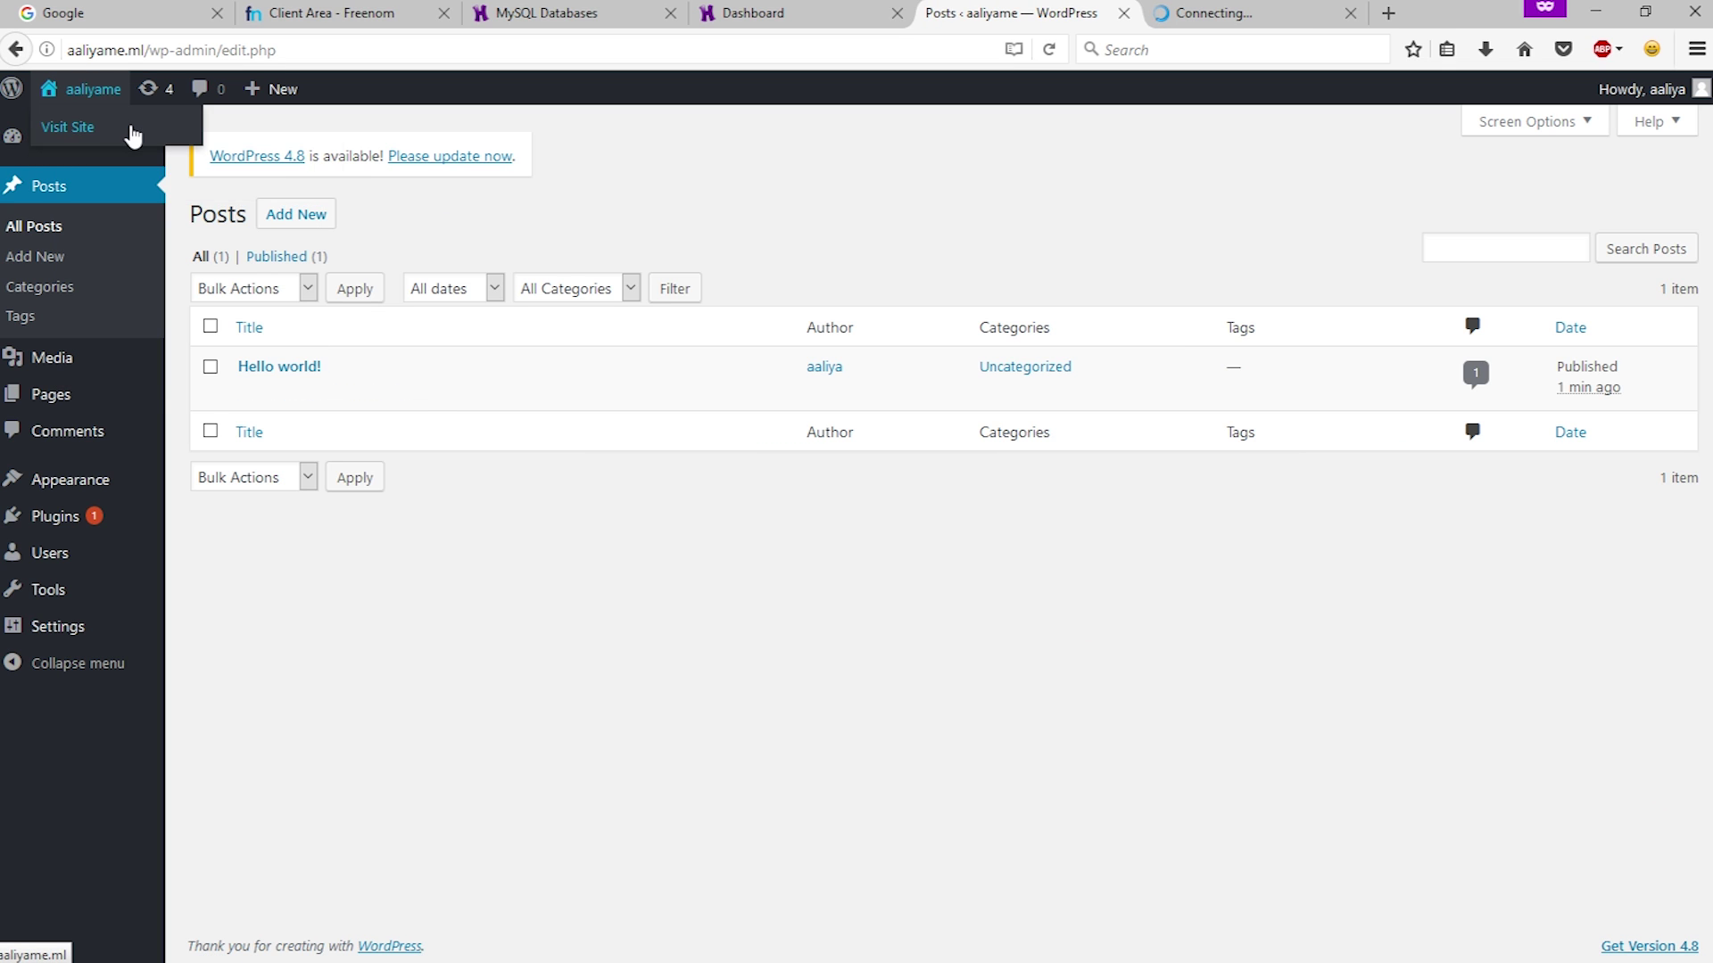
# Browse the live aaliyame.ml front page with Hello world!, then return to the Posts list.
pyautogui.click(1254, 8)
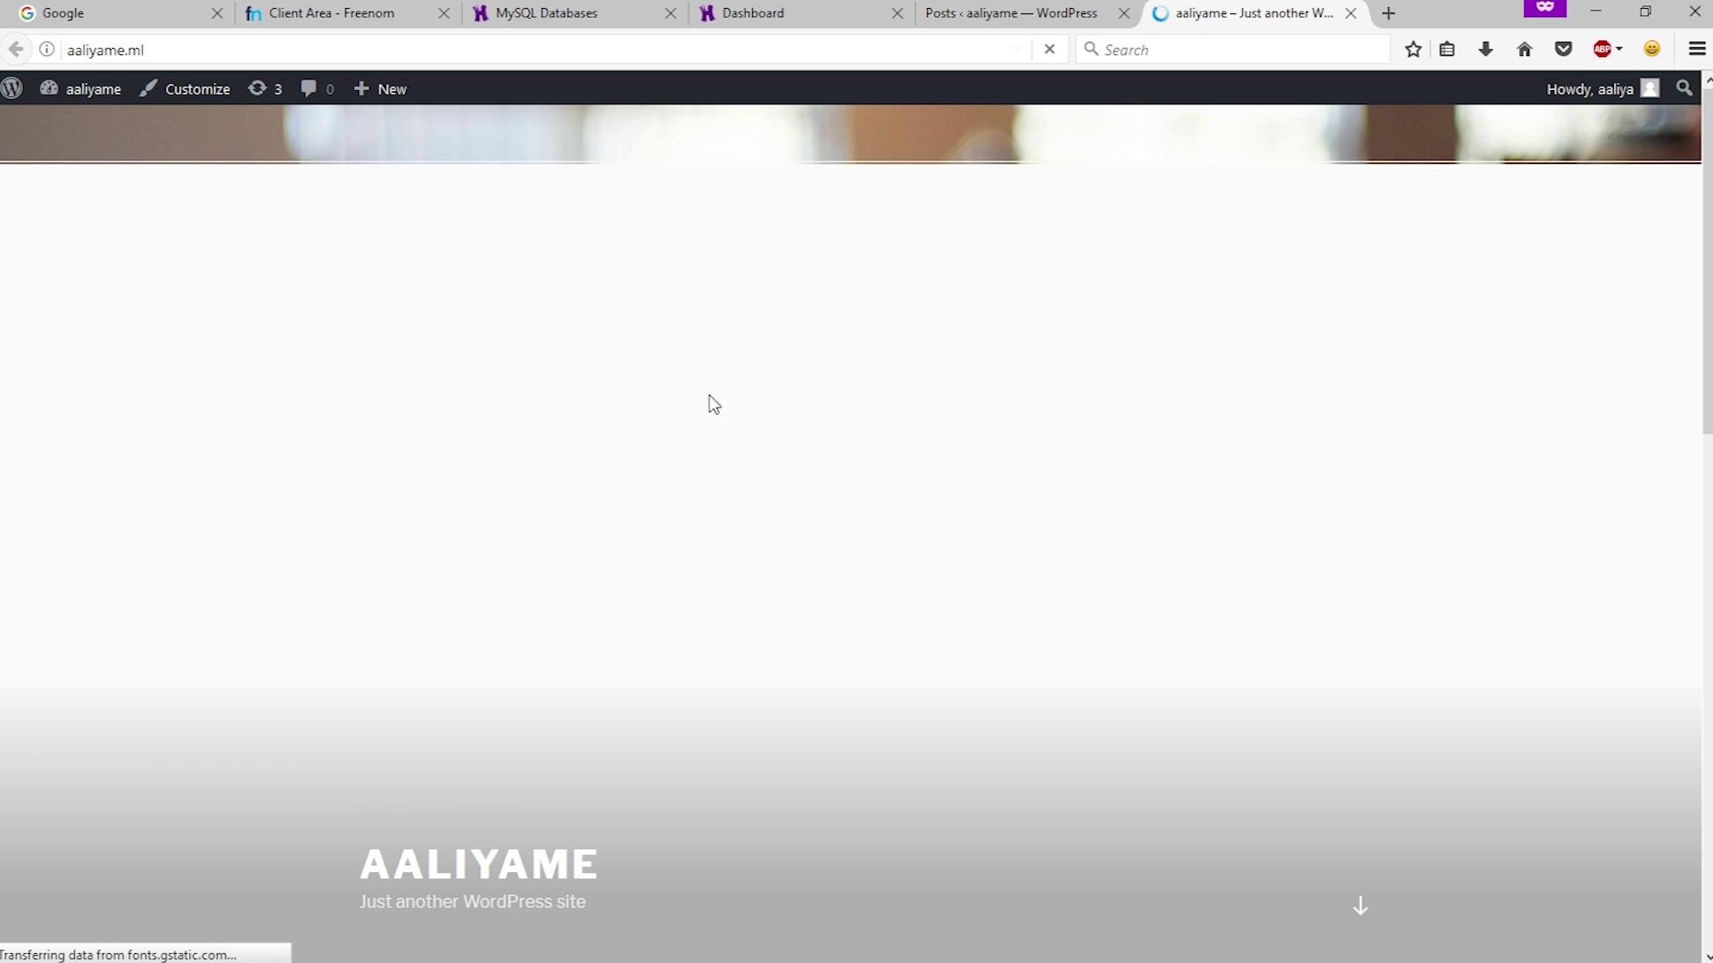
pyautogui.scroll(-4, 796, 462)
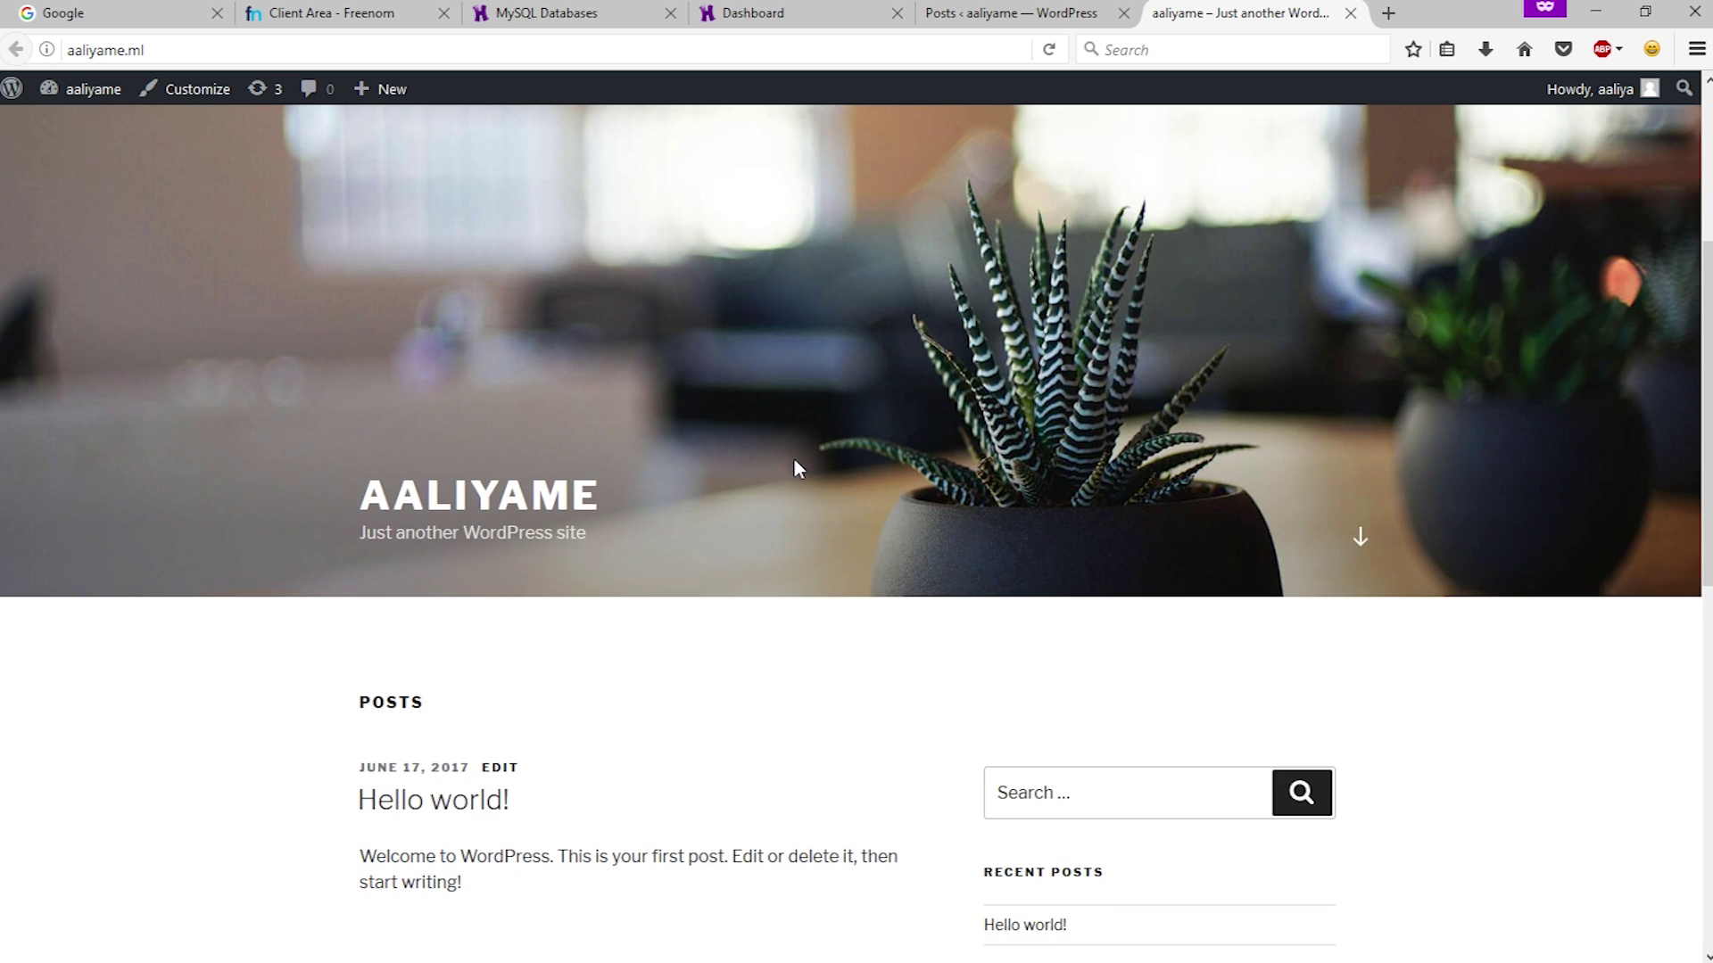
pyautogui.scroll(-5, 716, 452)
pyautogui.scroll(9, 719, 452)
pyautogui.hotkey('ctrl', 'pageup')
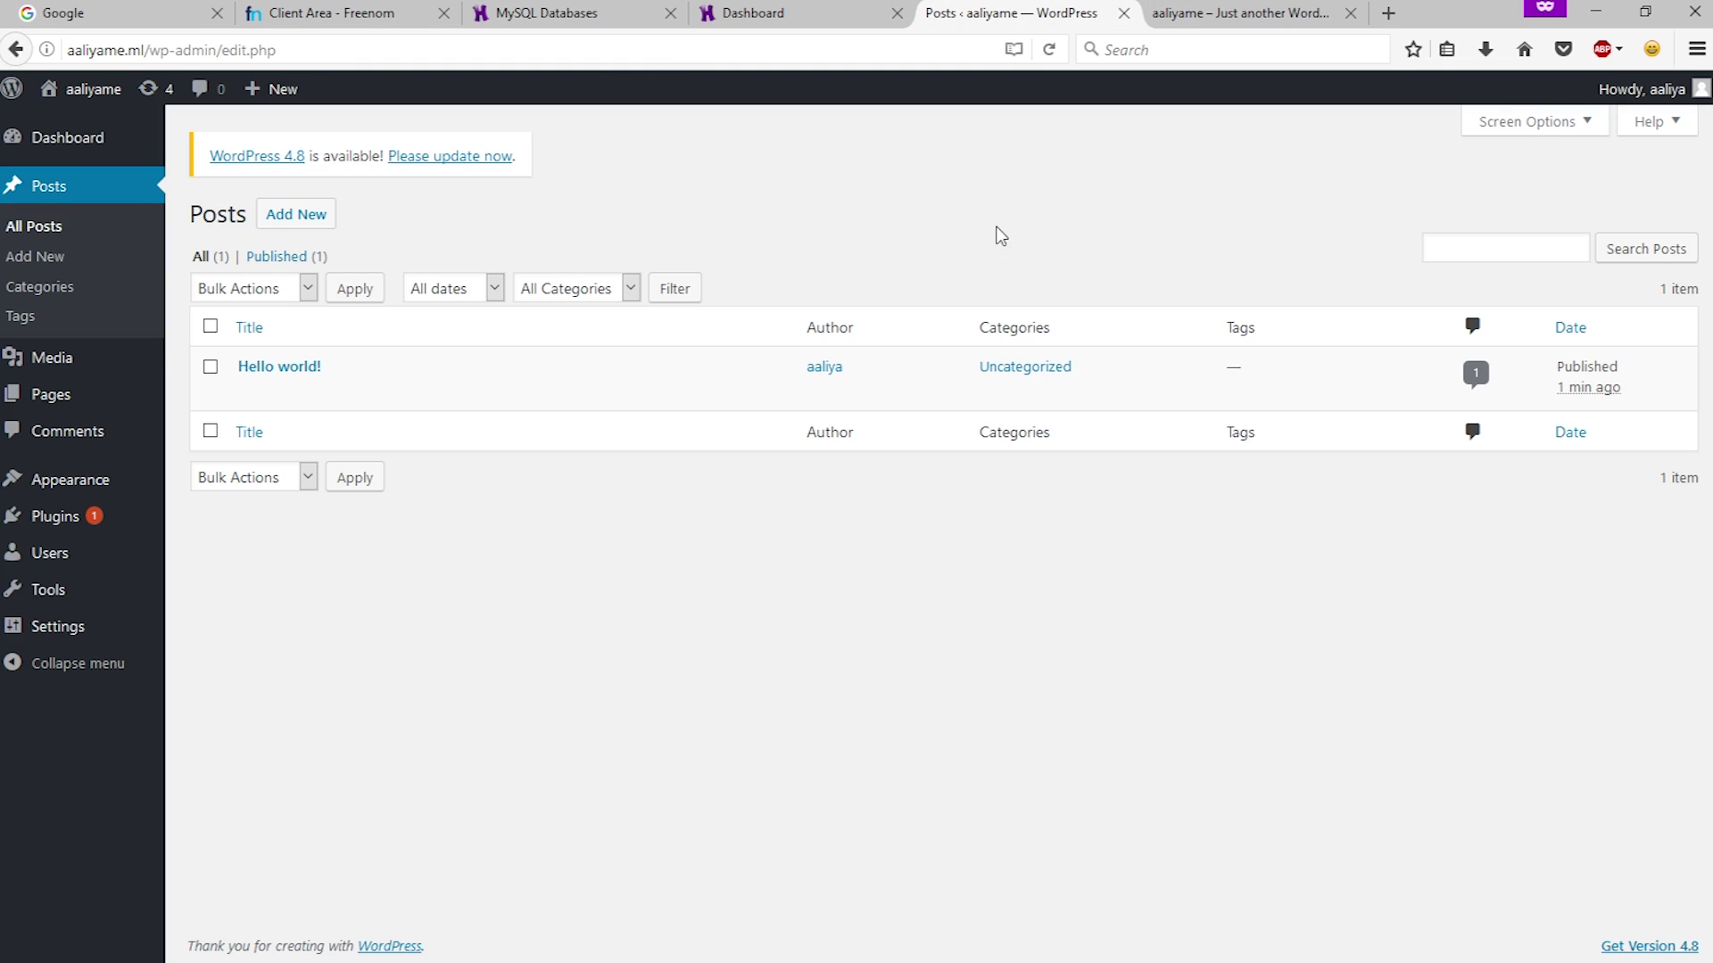